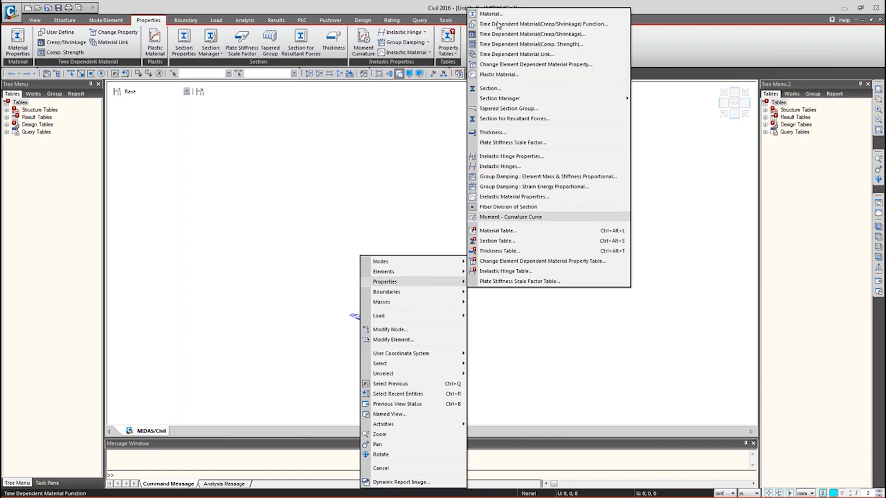
- Open the materials list and begin a new material entry
click(317, 148)
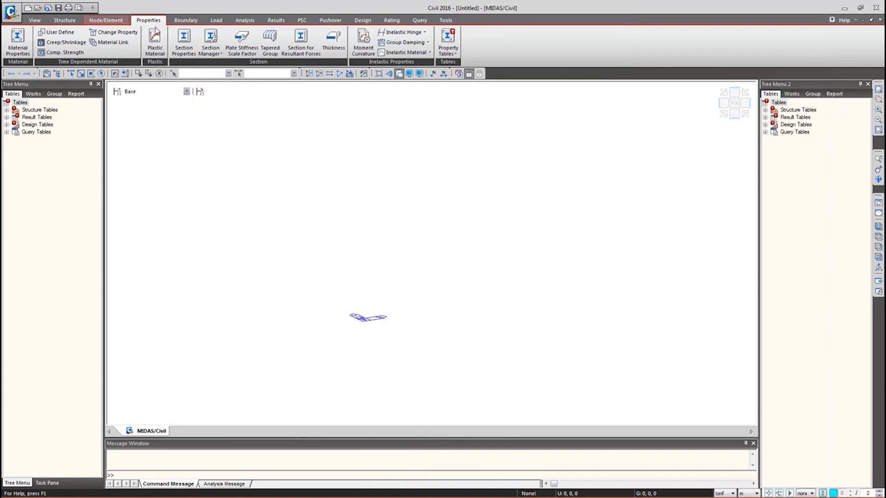
click(18, 44)
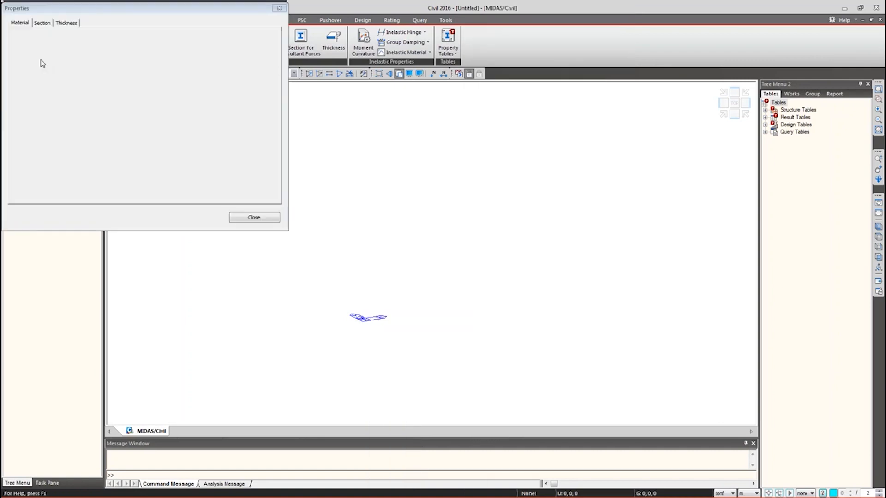
drag(131, 12, 250, 81)
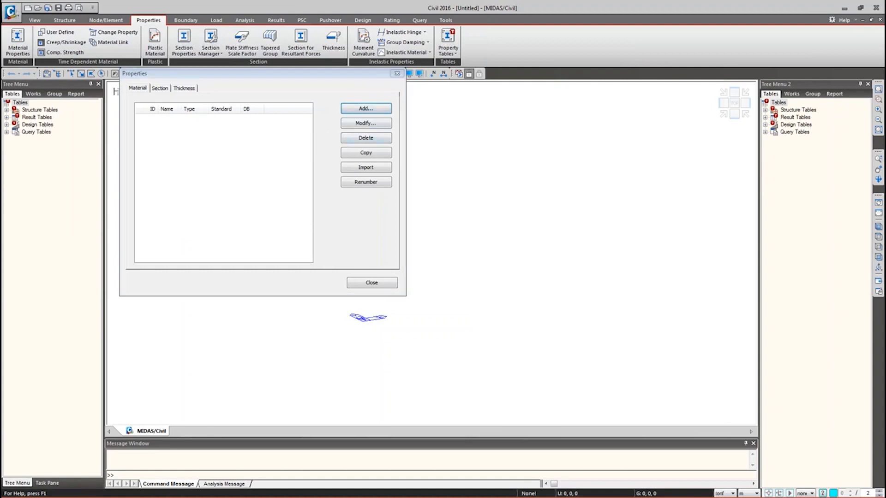
click(365, 108)
drag(210, 5, 510, 27)
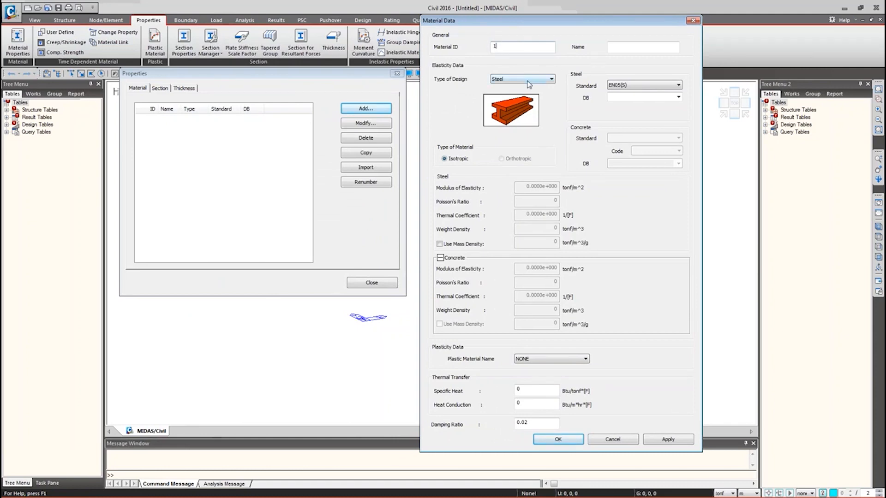
- Draft the new material as ASTM09(S) steel, grade A709-50W
click(631, 46)
click(678, 85)
click(643, 103)
click(678, 97)
scroll(639, 226, down, 6)
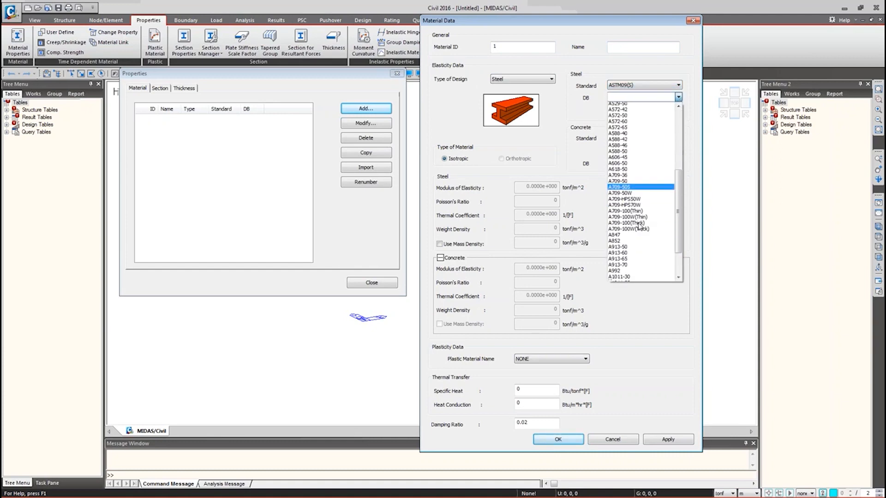
click(635, 193)
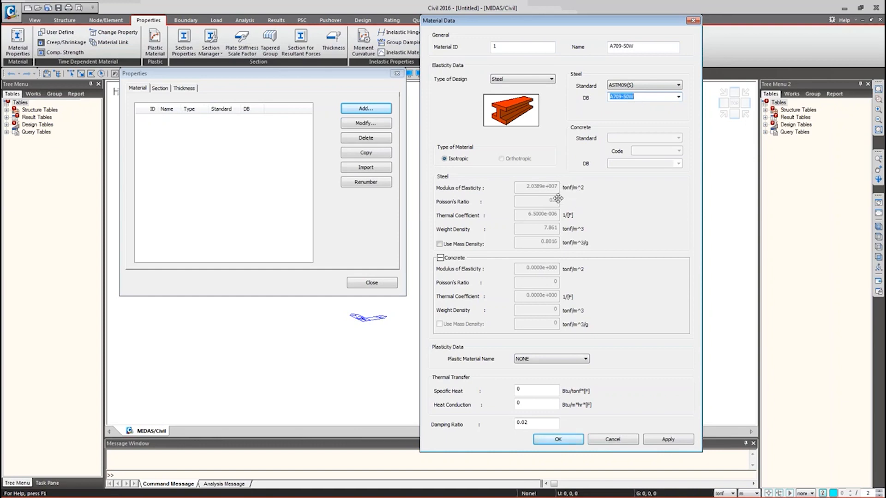
- Discard the draft material, close the materials list, and show the force-unit choices
click(613, 439)
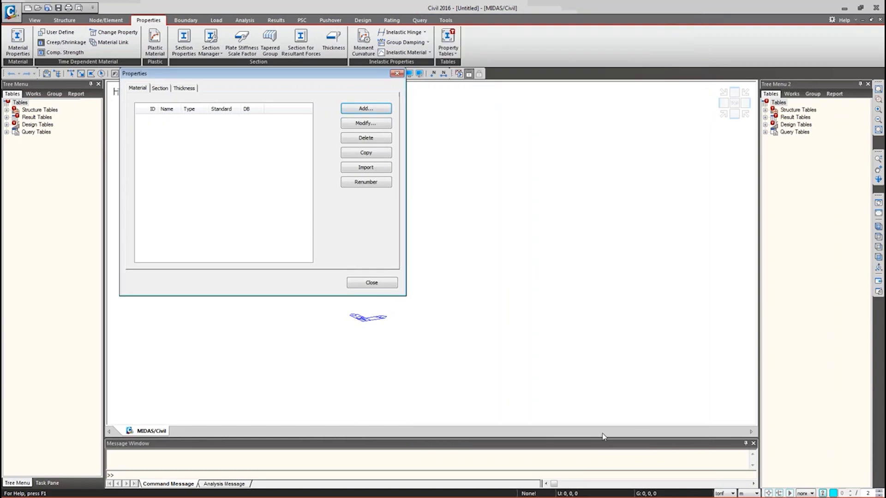
key(Escape)
click(730, 494)
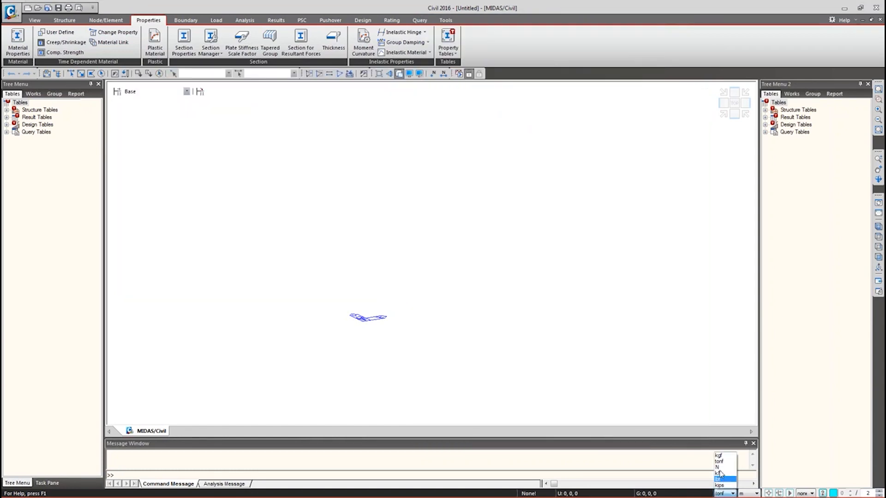
- Switch the status-bar units to kips and inches
click(721, 487)
click(748, 493)
click(744, 485)
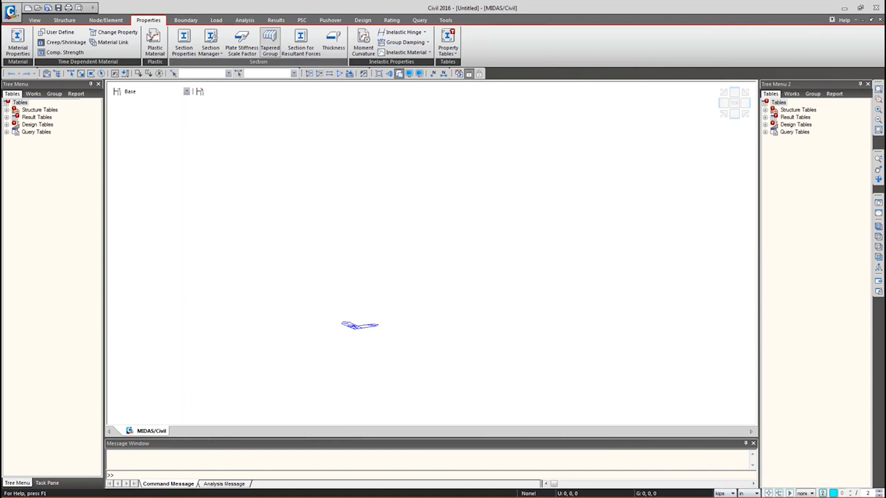
- Add material 1 as ASTM09(S) A709-50W steel
click(17, 42)
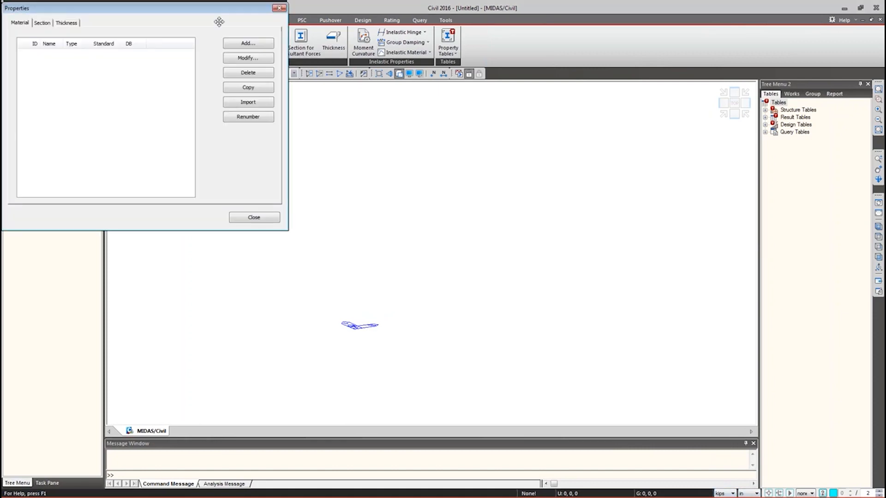
click(239, 43)
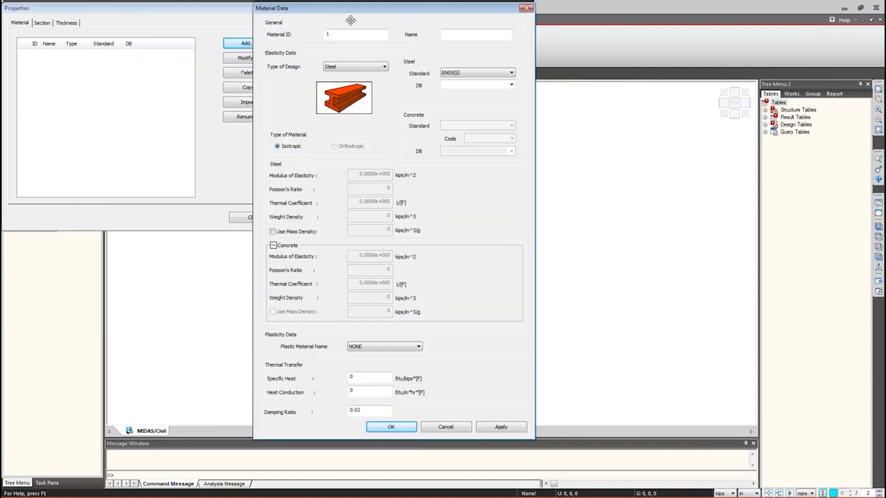
click(475, 72)
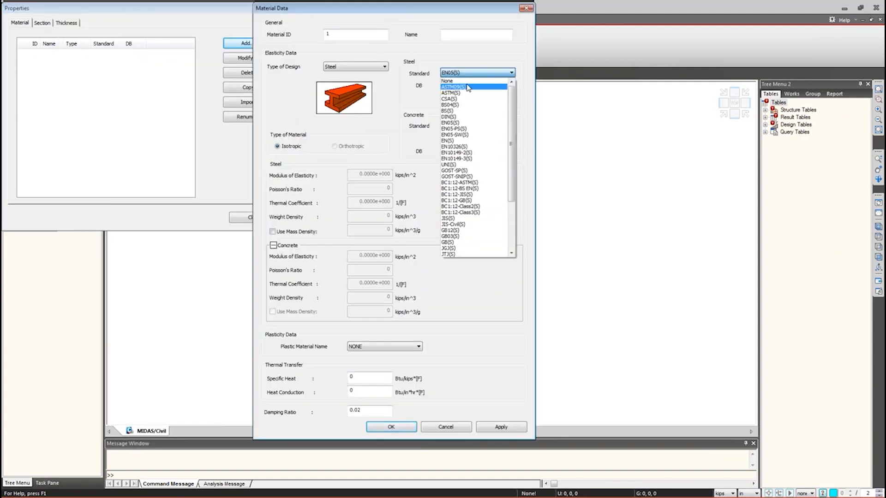
click(468, 87)
click(511, 85)
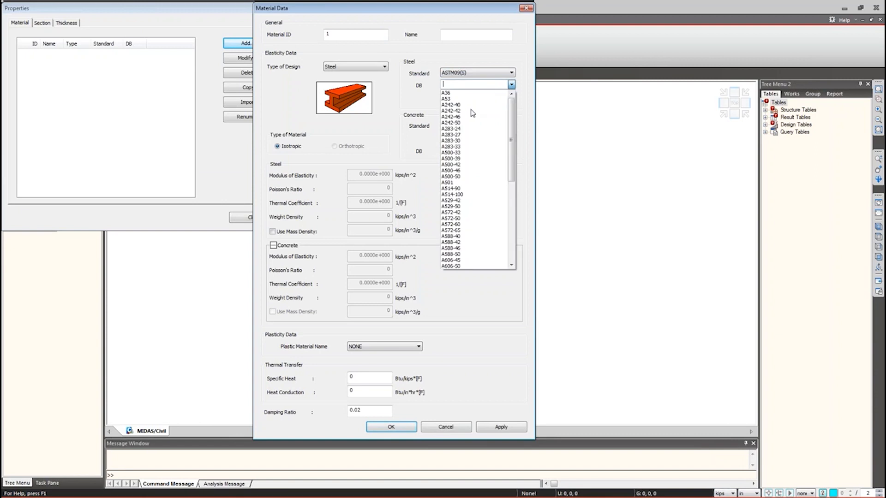
scroll(470, 136, down, 5)
click(468, 175)
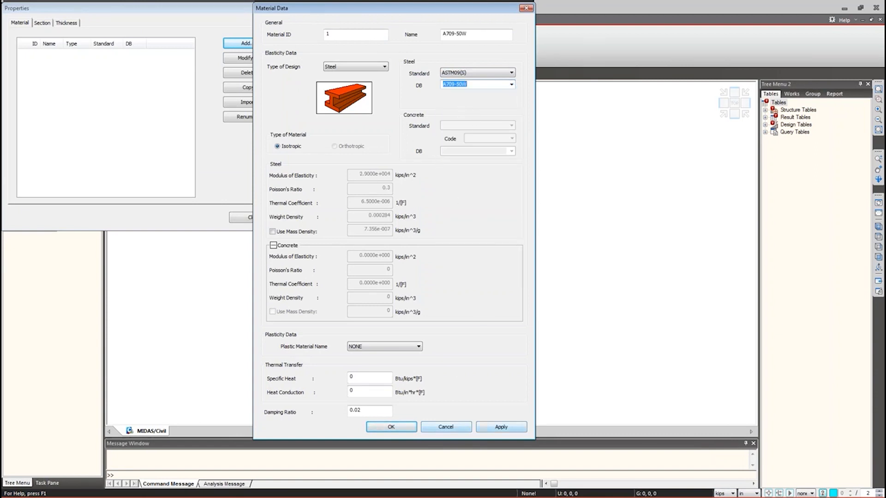
click(501, 427)
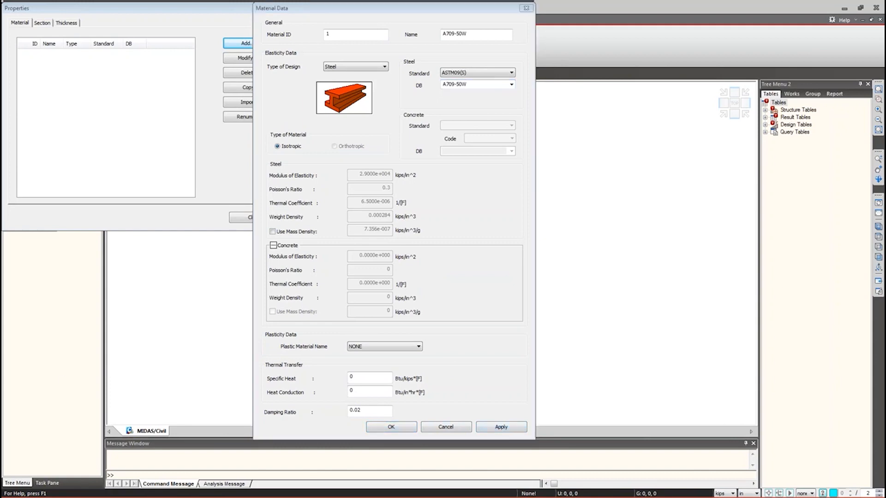
- Save the steel and start material 2 as ASTM(RC) Grade C4000 concrete
click(501, 427)
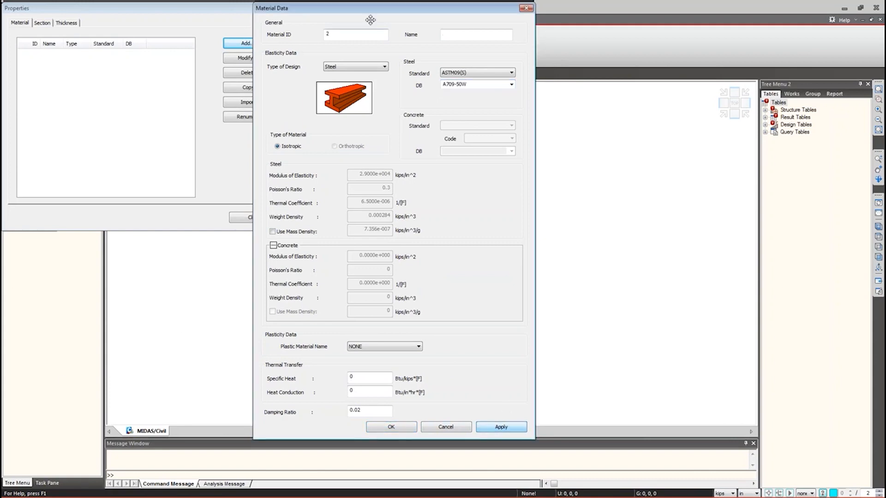
click(373, 69)
click(349, 81)
click(461, 36)
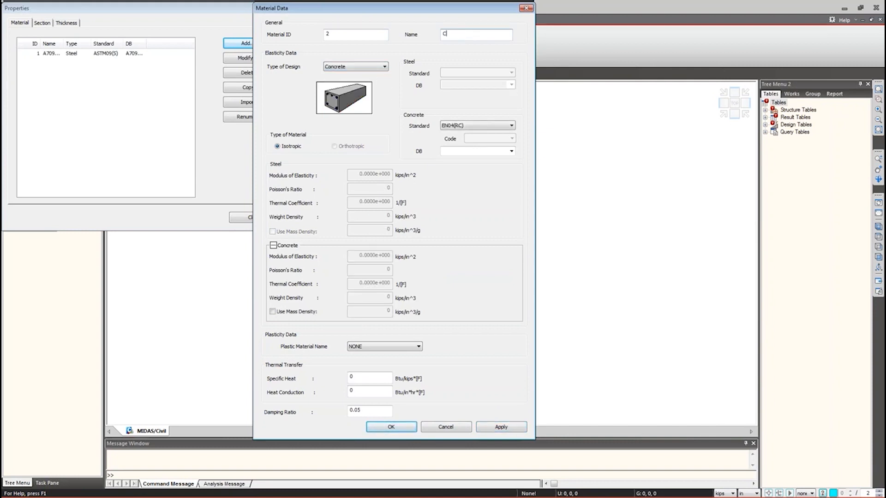
text(C4000)
click(466, 126)
click(465, 143)
click(477, 151)
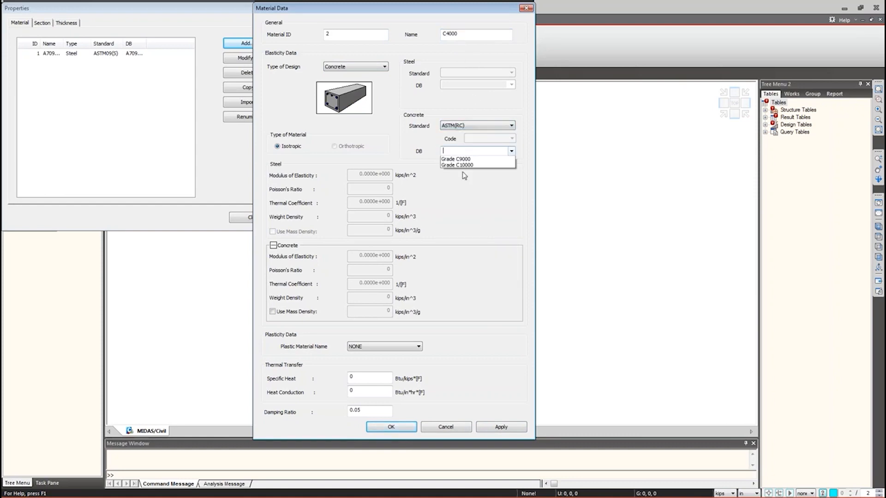
click(461, 178)
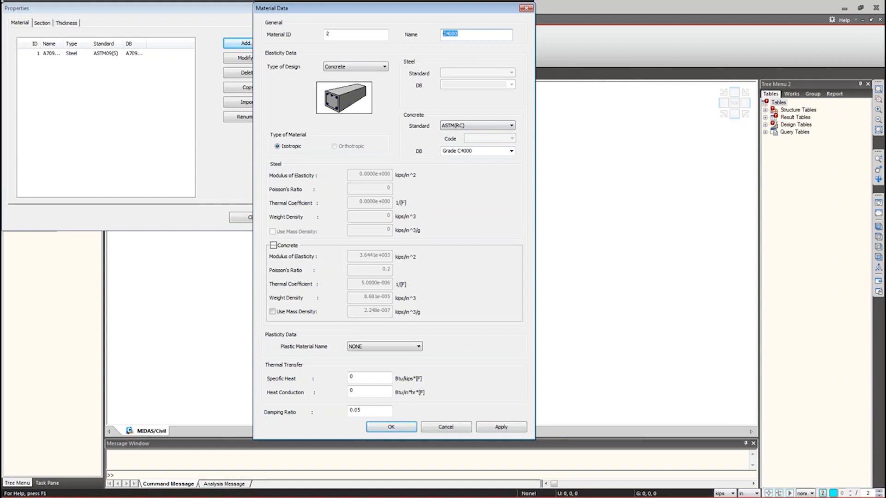
- Name the concrete '4 ksi', set standard None and modulus 3.834e3 kips/in², and confirm
text(4 ksi)
click(490, 129)
click(458, 134)
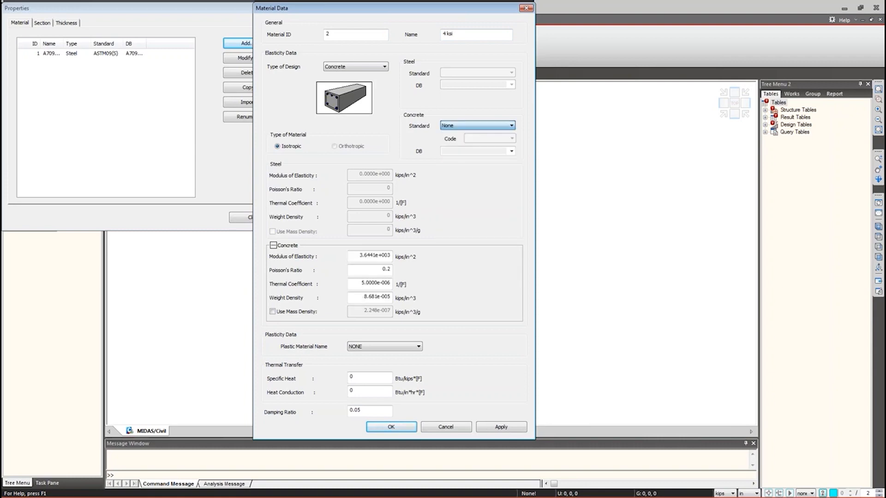
double_click(390, 256)
drag(359, 256, 373, 258)
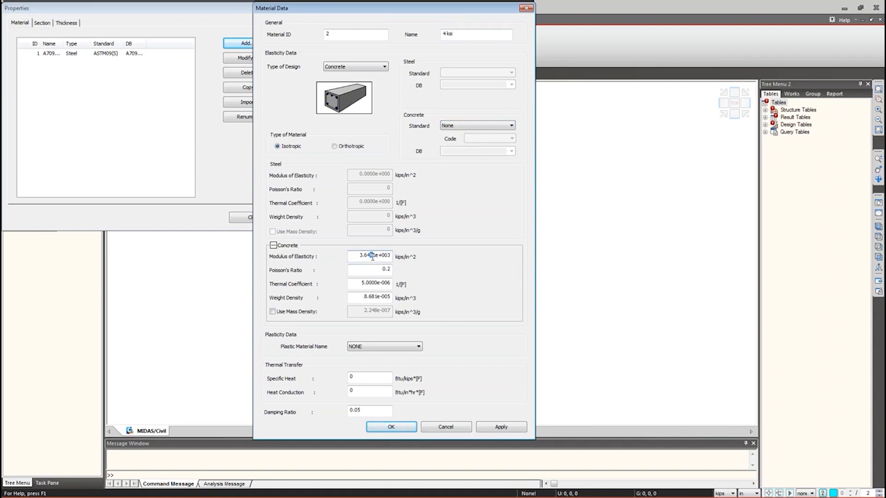
drag(379, 257, 394, 259)
text(834e3)
click(411, 428)
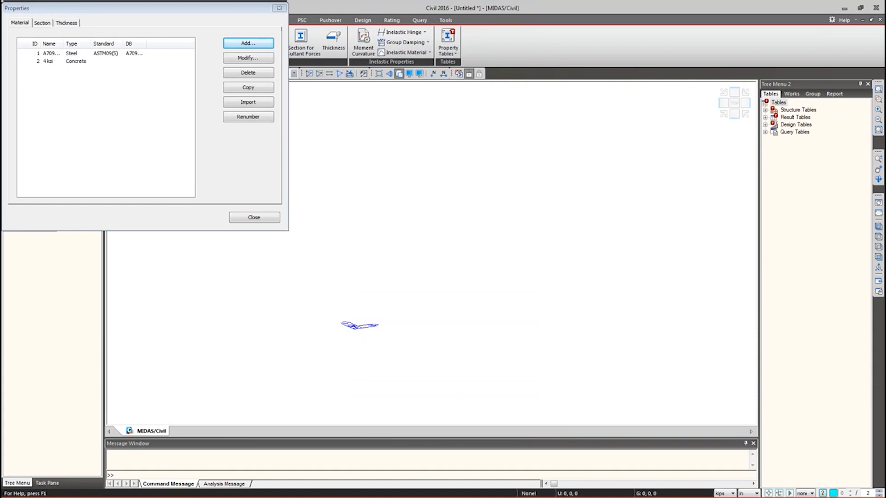
- Add a new section from the Section list, showing the composite section types
drag(44, 4, 220, 100)
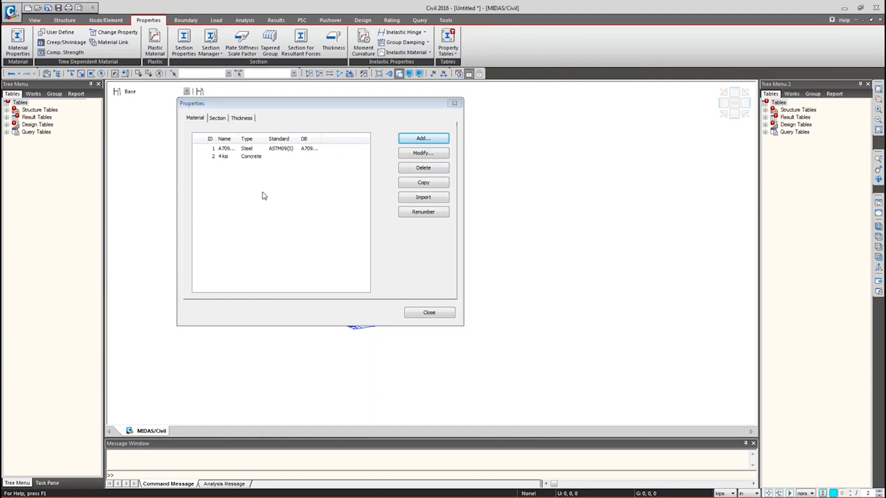
click(215, 119)
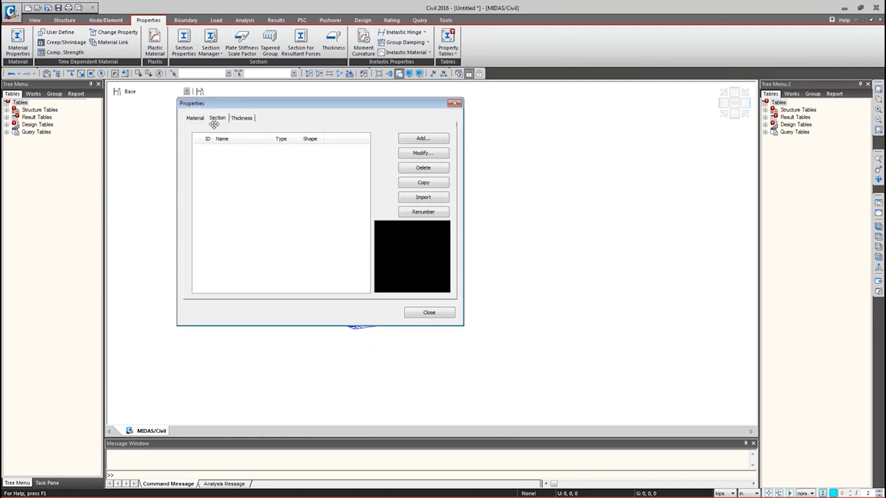
click(429, 138)
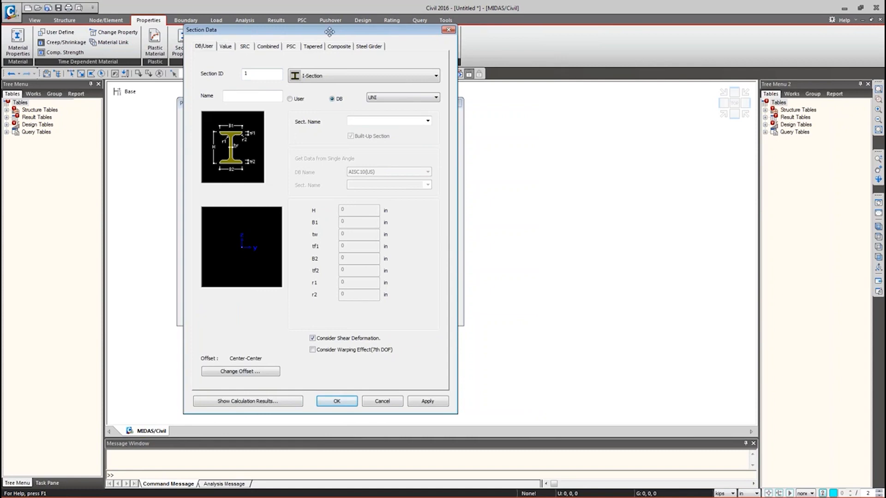
click(345, 46)
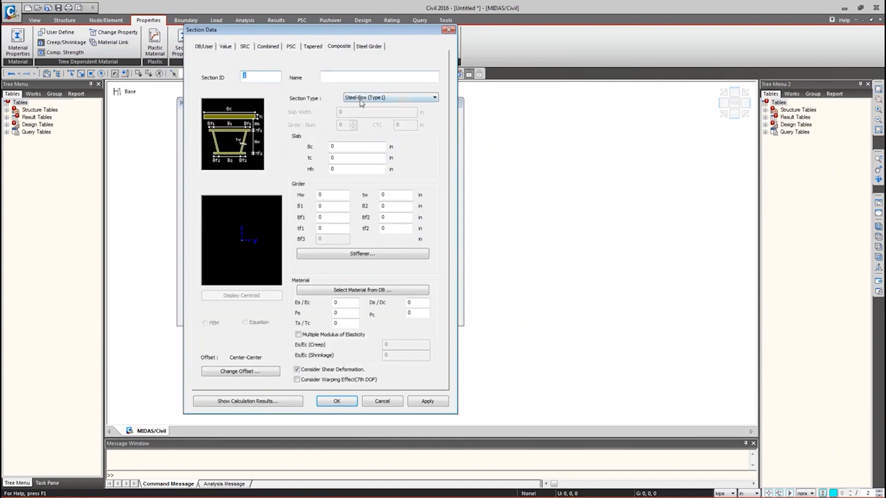
- Compare composite section types, settle on Steel-Tub (Type1), and select the Bc value
click(362, 99)
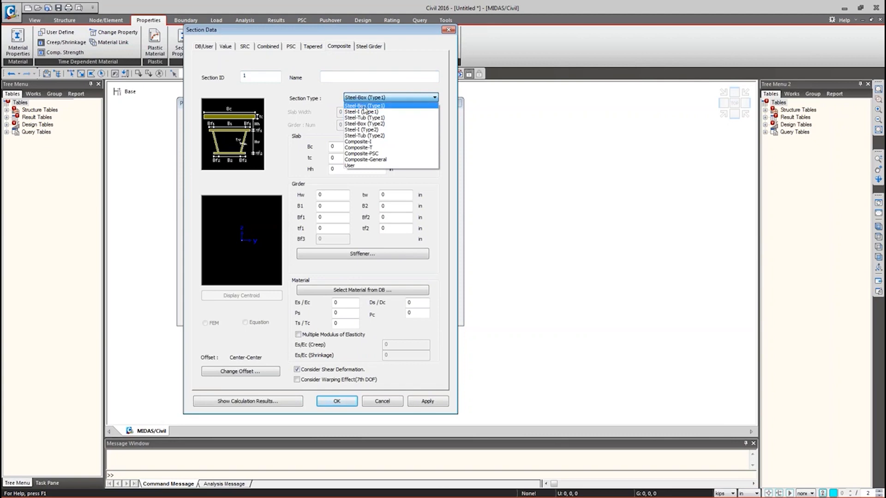
click(366, 113)
click(369, 97)
click(371, 118)
click(362, 98)
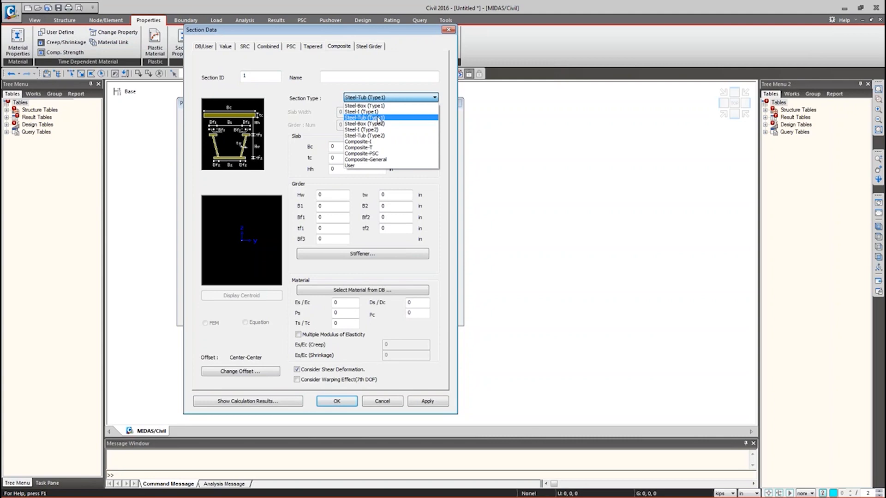
click(375, 130)
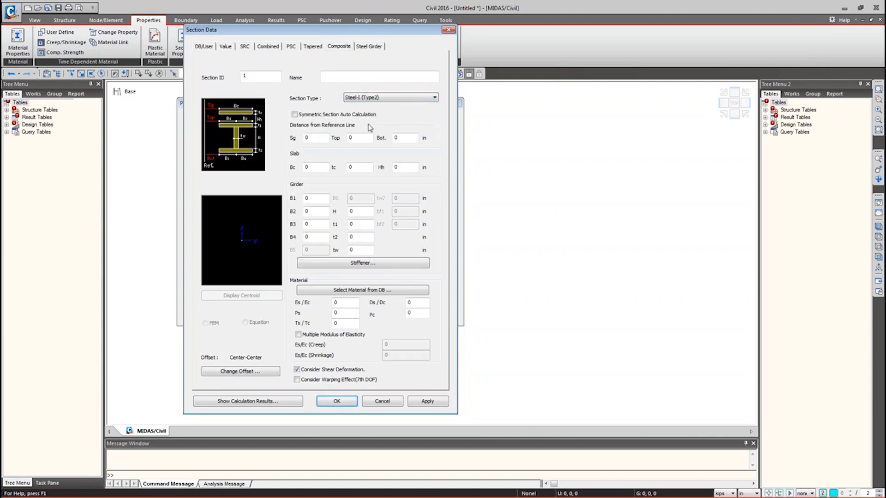
click(370, 98)
click(371, 126)
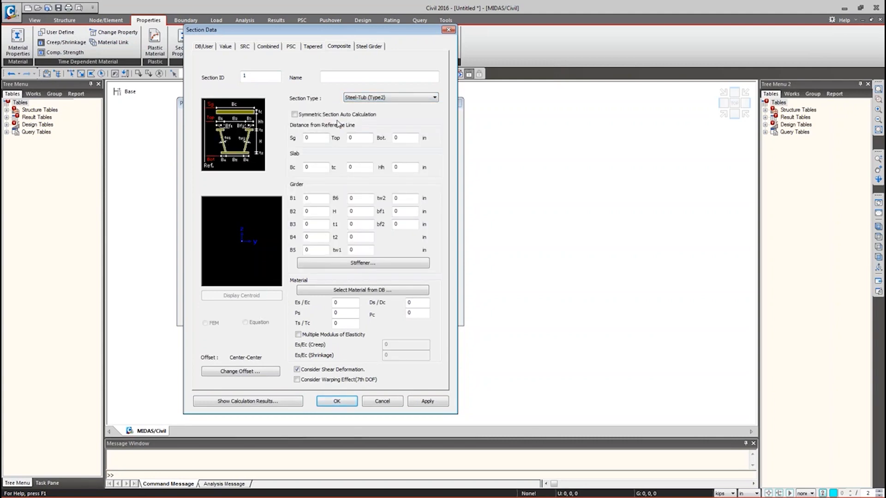
click(372, 99)
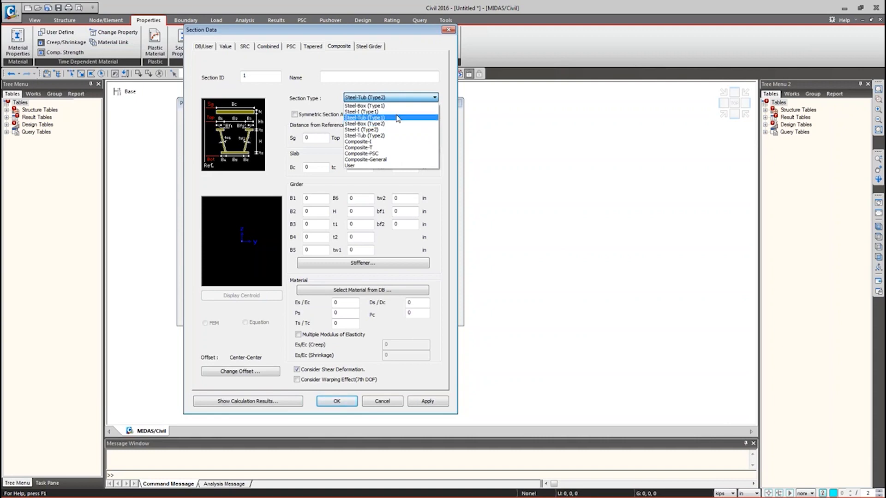
click(373, 118)
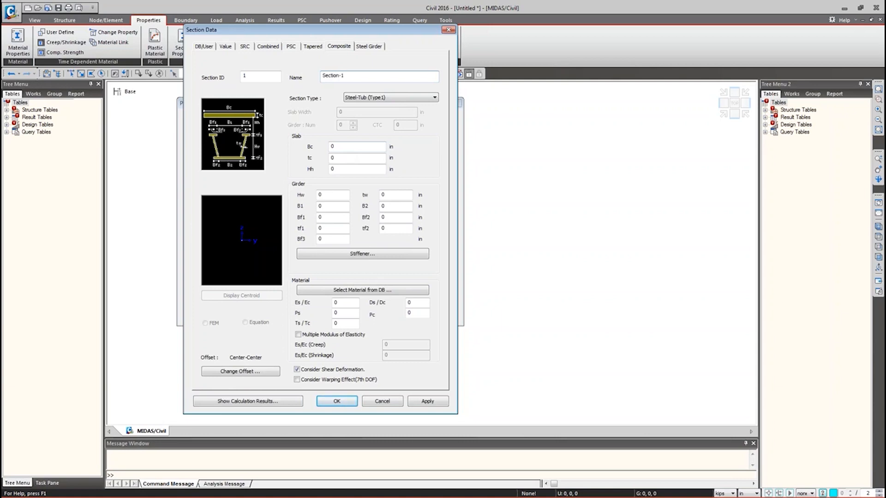
double_click(332, 146)
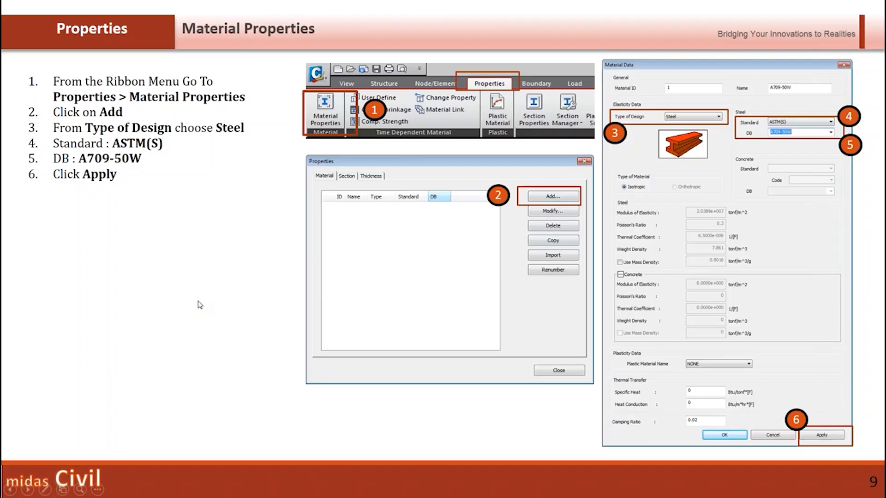
- Step back to the Section Properties slide, then return to midas Civil
key(Left)
key(Left)
key(Left)
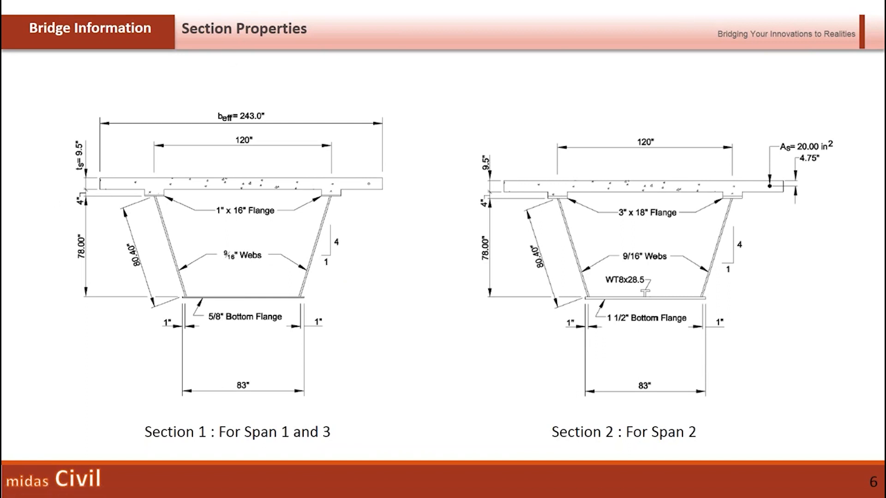
key(alt+Tab)
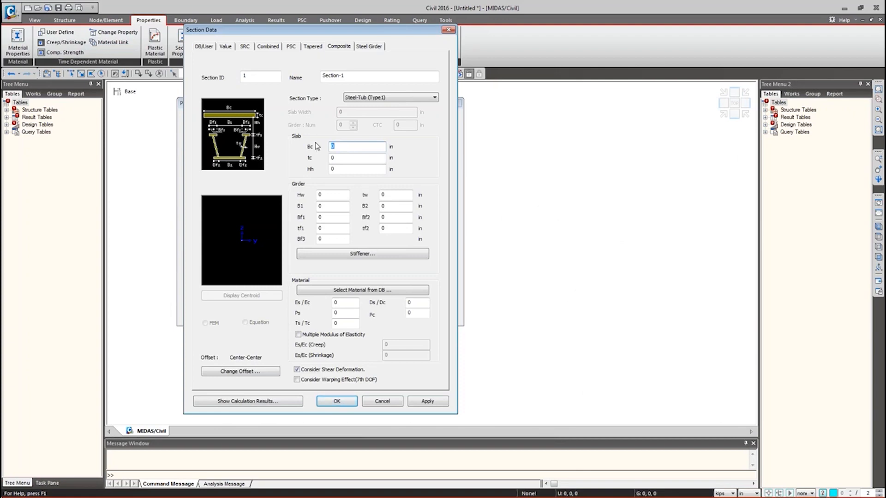
- Enter slab width Bc 243, tc 9.5, haunch Hh 4 and web height Hw 78
text(243)
key(Tab)
text(9.5)
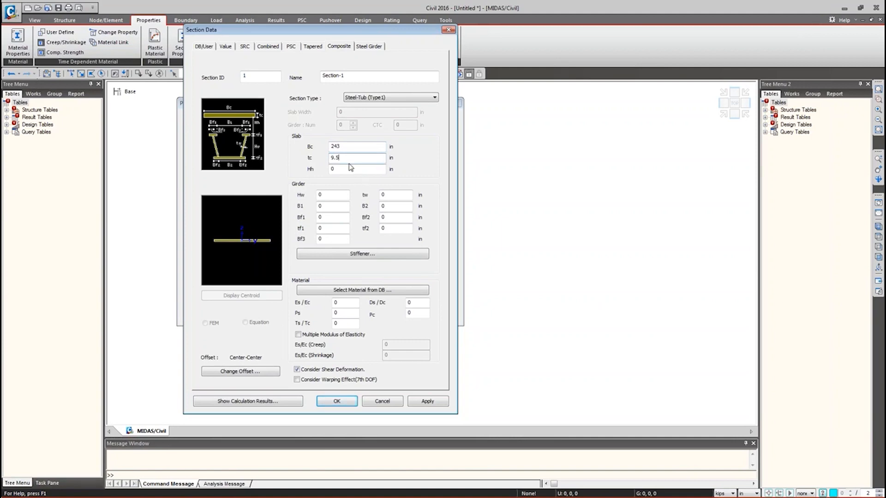
click(342, 167)
key(BackSpace)
text(4)
key(Tab)
text(78)
- Enter B1 104, Bf1 16, tf1 1, Bf3 8 and web thickness tw .5625
click(329, 207)
double_click(330, 207)
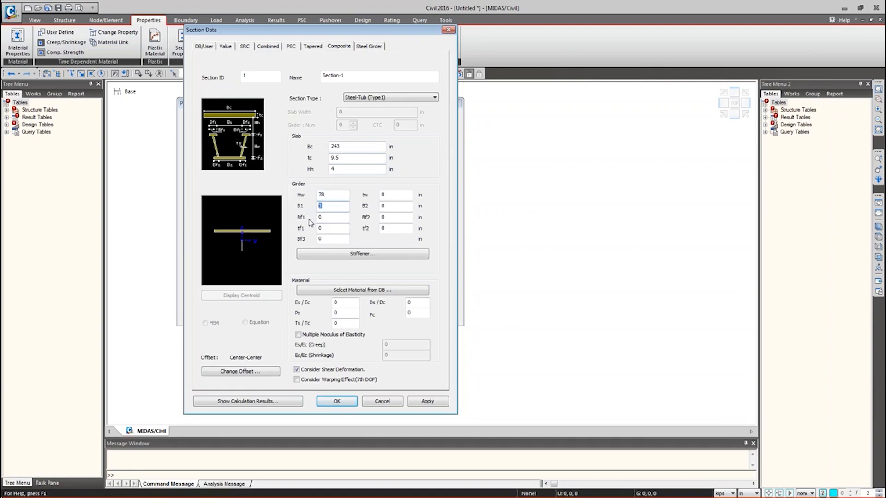
text(104)
key(Tab)
text(16)
key(Tab)
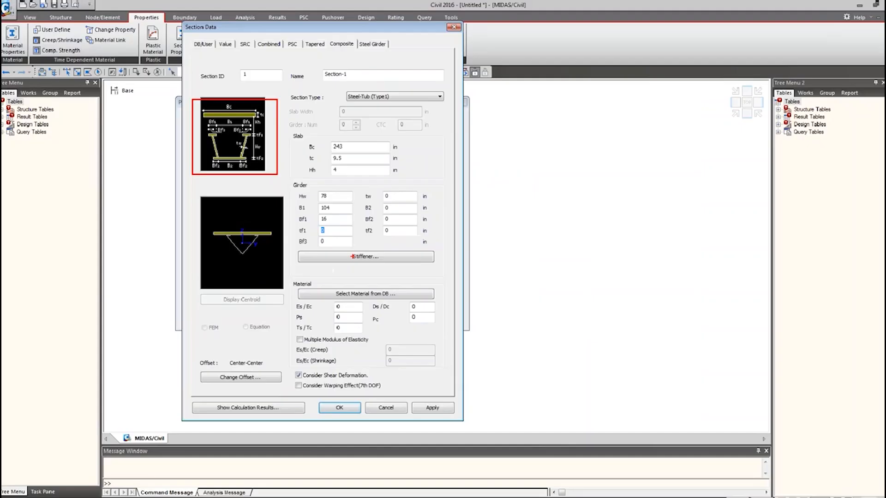
text(1)
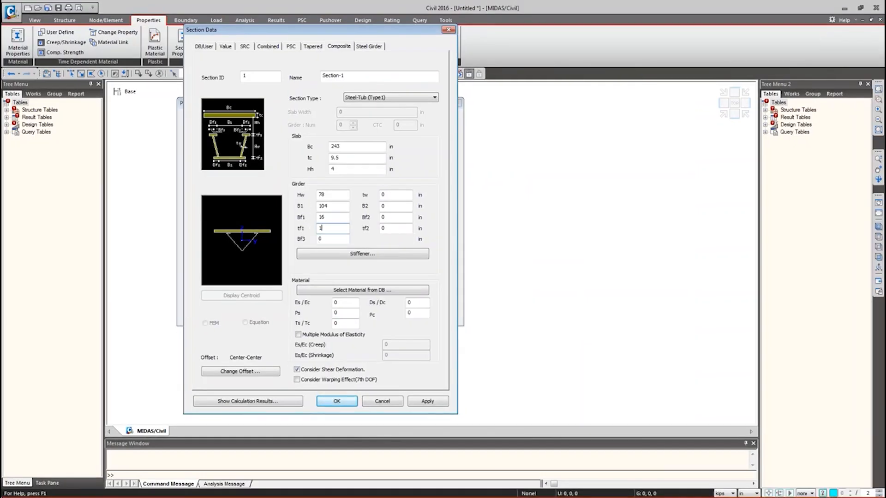
key(Tab)
text(8)
key(Tab)
text(.5625)
- Enter bottom width B2 81, Bf2 1 and tf2 .625
key(Tab)
text(81)
key(Tab)
text(1)
key(Tab)
text(.625)
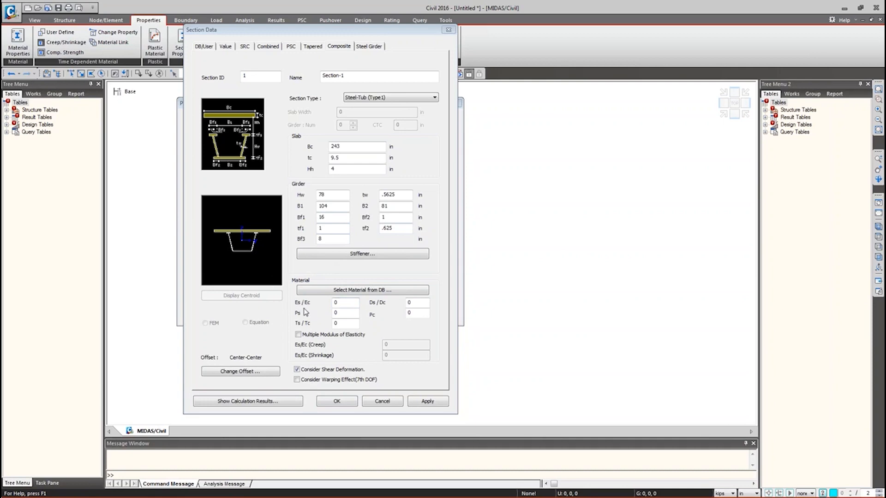
click(345, 303)
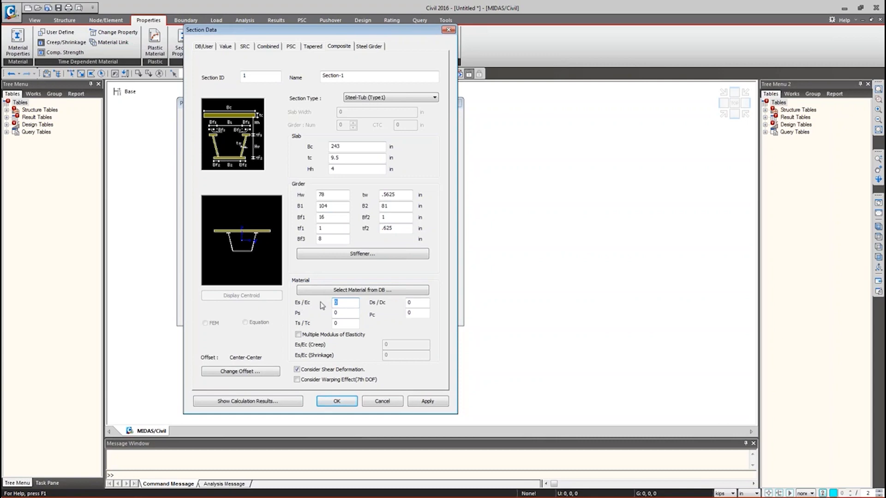
- Pick ASTM(RC) Grade C4000 concrete from the material database
click(384, 290)
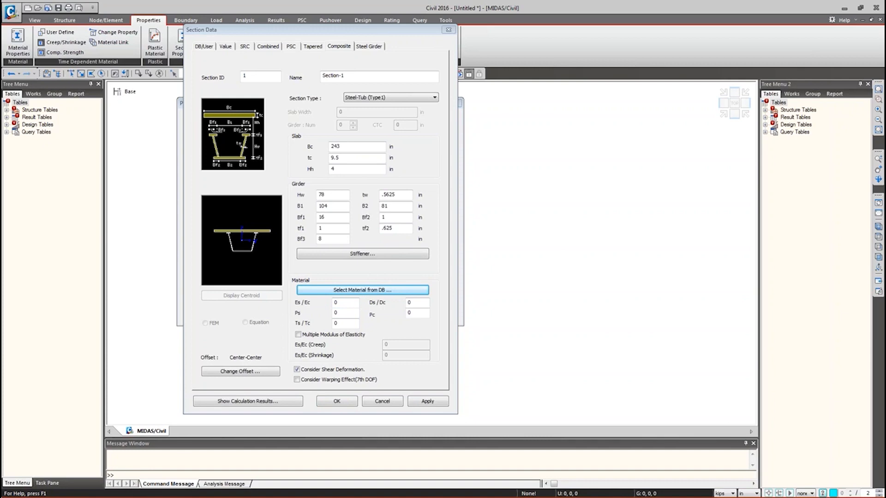
drag(0, 283, 546, 222)
click(559, 249)
click(553, 258)
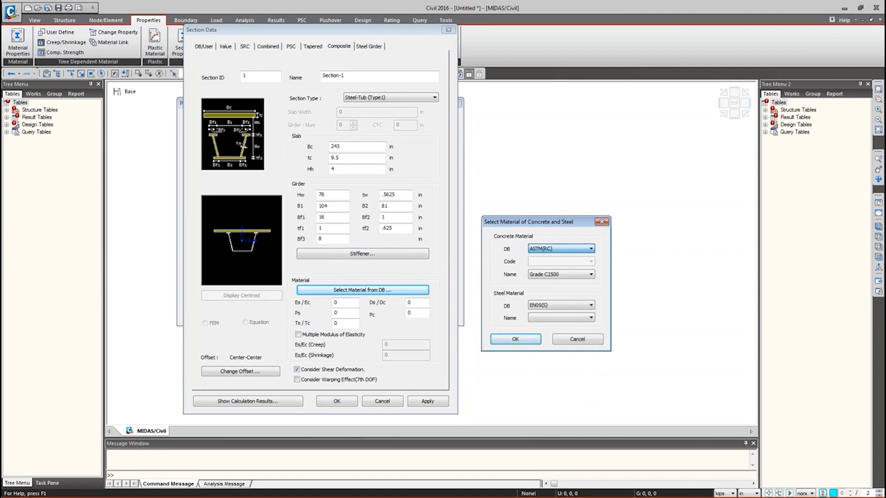
click(568, 275)
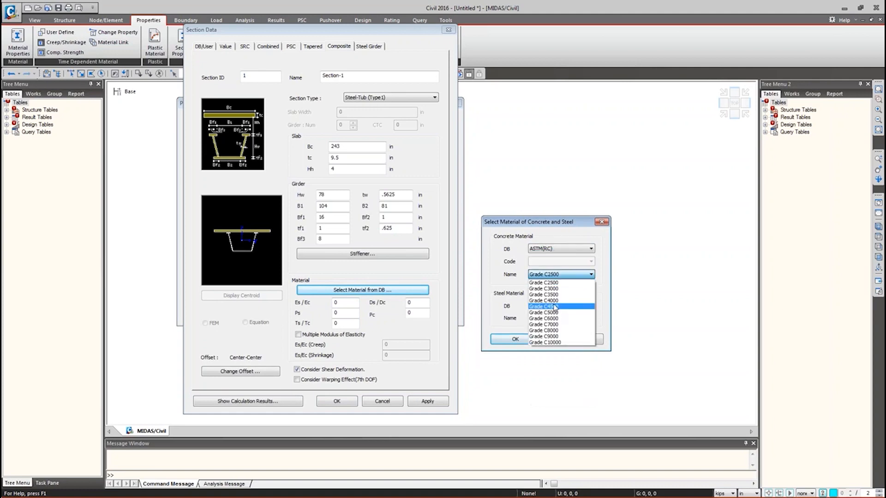
click(550, 300)
- Pick ASTM09(S) A709-50W steel and accept both materials
click(548, 309)
scroll(542, 368, up, 3)
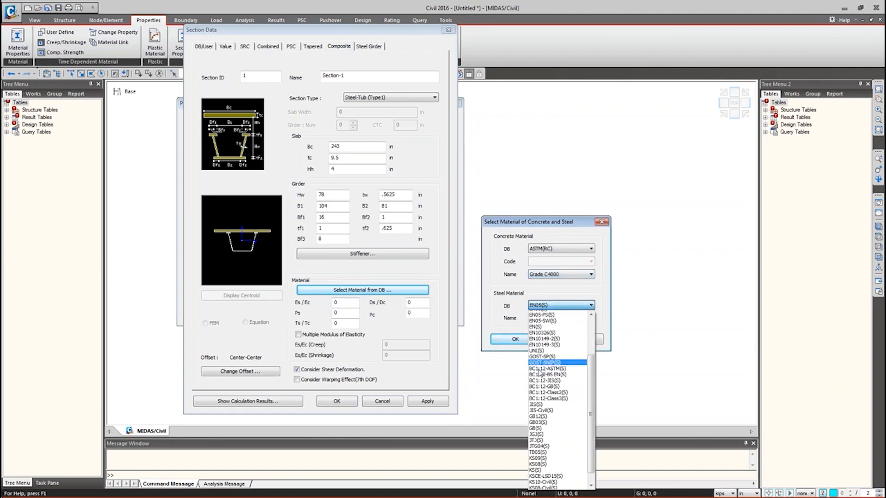
click(554, 314)
click(550, 306)
scroll(558, 332, up, 3)
click(559, 322)
click(558, 317)
scroll(557, 259, down, 5)
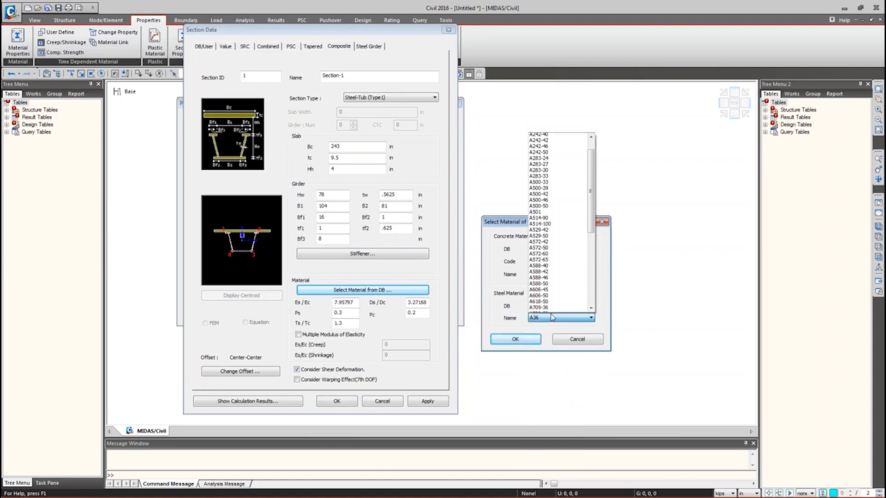
click(556, 250)
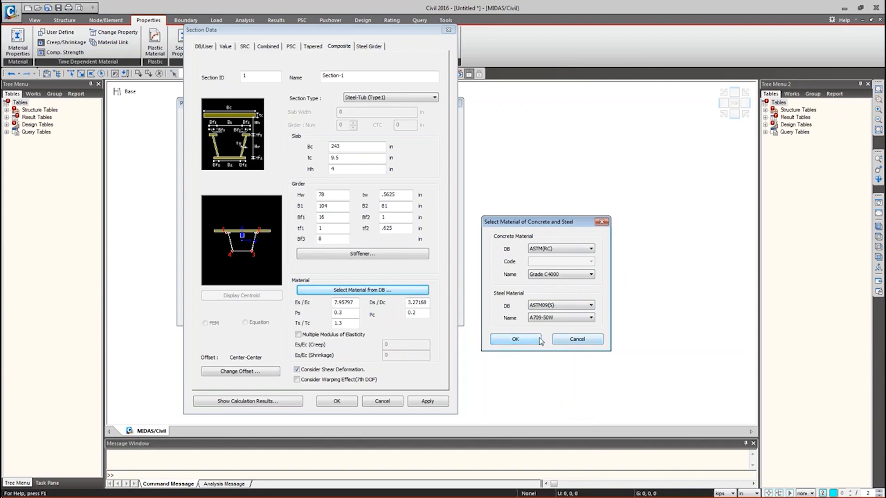
click(515, 339)
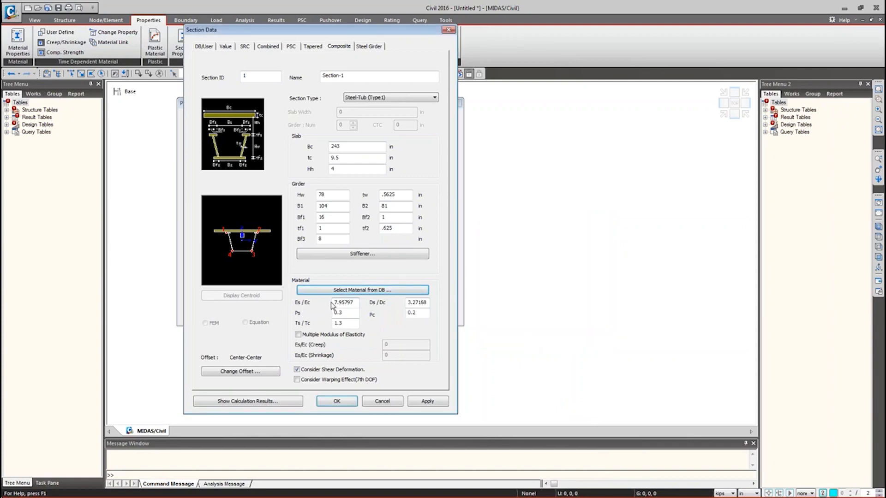
- Change the Es/Ec ratio to 7.56
drag(338, 303, 354, 302)
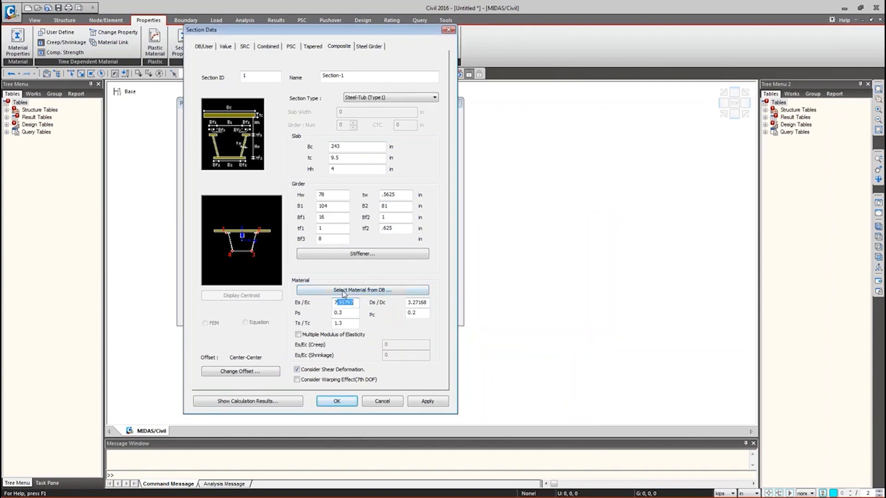
text(.56)
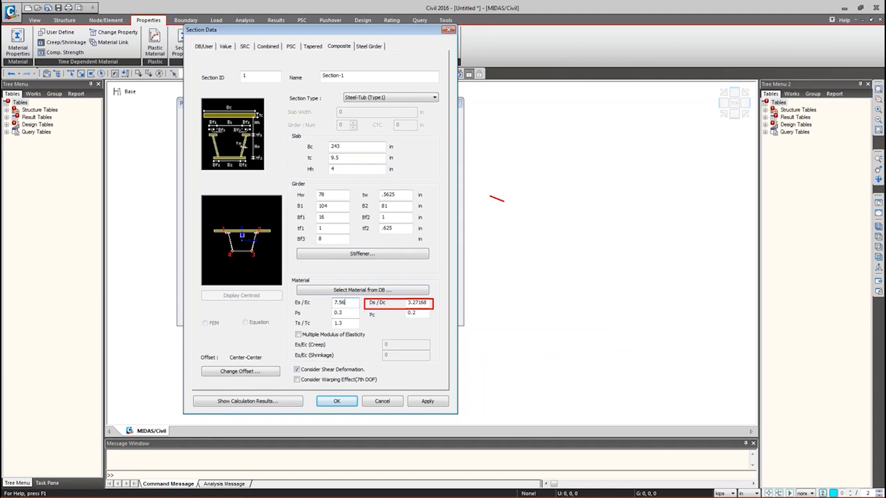
mouse_move(494, 198)
mouse_down()
mouse_move(505, 244)
mouse_move(539, 276)
mouse_move(587, 239)
mouse_move(602, 246)
mouse_up()
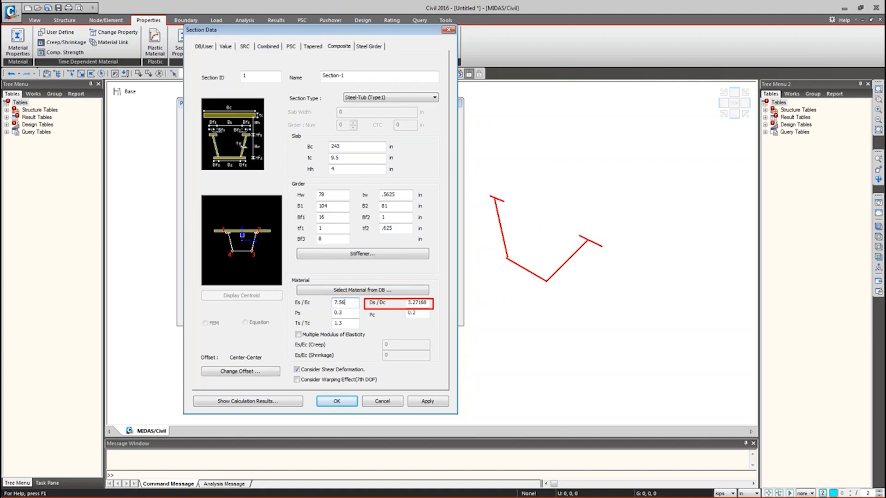
drag(467, 183, 563, 224)
drag(502, 161, 499, 193)
drag(600, 193, 589, 231)
drag(550, 169, 545, 208)
drag(538, 201, 545, 210)
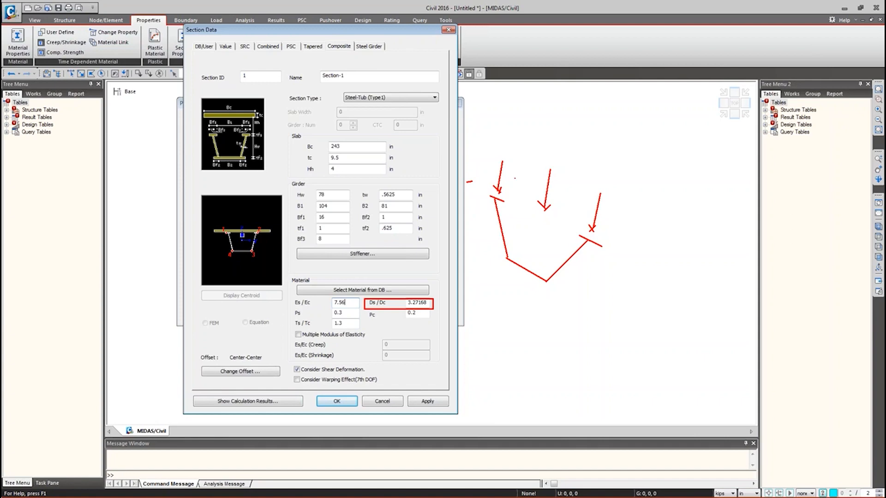
mouse_move(475, 175)
ctrl+mouse_down()
mouse_move(491, 189)
mouse_move(478, 178)
mouse_move(478, 186)
ctrl+mouse_up()
shift+drag(481, 178, 487, 179)
mouse_move(530, 195)
shift+mouse_down()
mouse_move(572, 207)
mouse_move(620, 241)
shift+mouse_up()
shift+drag(620, 242, 616, 248)
shift+drag(479, 186, 616, 247)
mouse_move(475, 173)
ctrl+mouse_down()
mouse_move(614, 309)
mouse_move(631, 313)
mouse_move(628, 300)
mouse_move(643, 307)
ctrl+mouse_up()
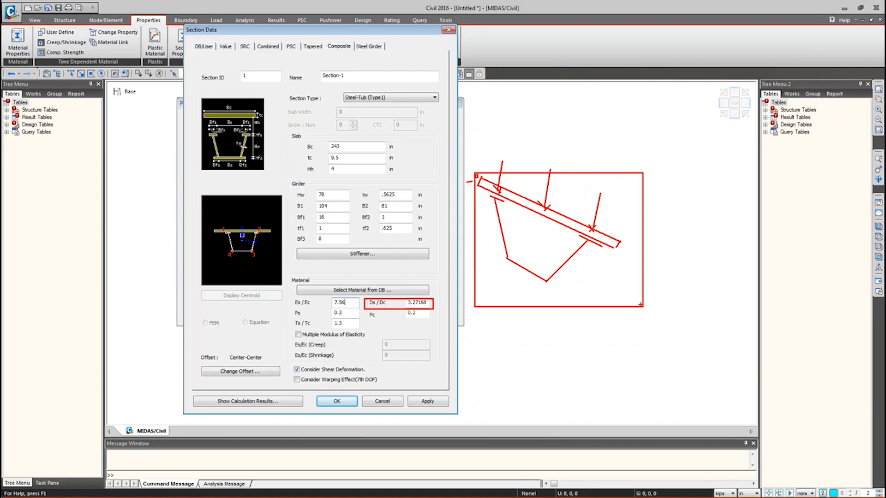
ctrl+drag(536, 157, 563, 216)
ctrl+drag(586, 183, 609, 236)
ctrl+drag(491, 143, 511, 196)
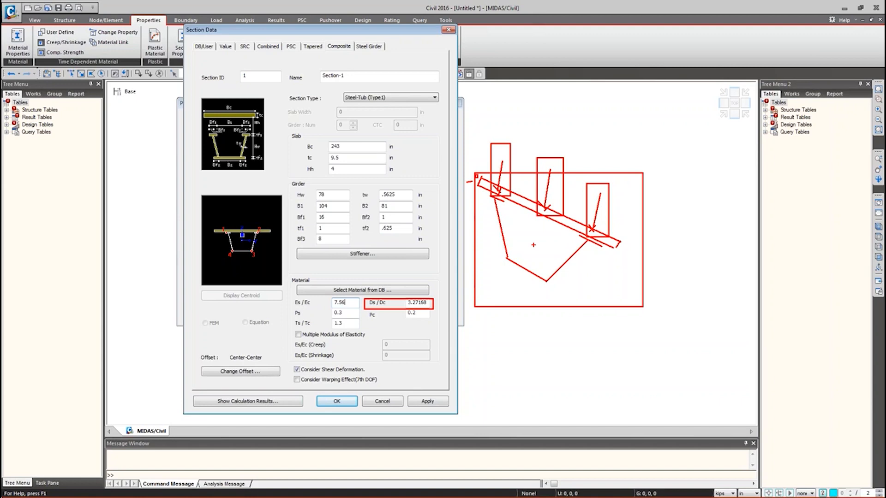
key(Escape)
drag(407, 303, 433, 311)
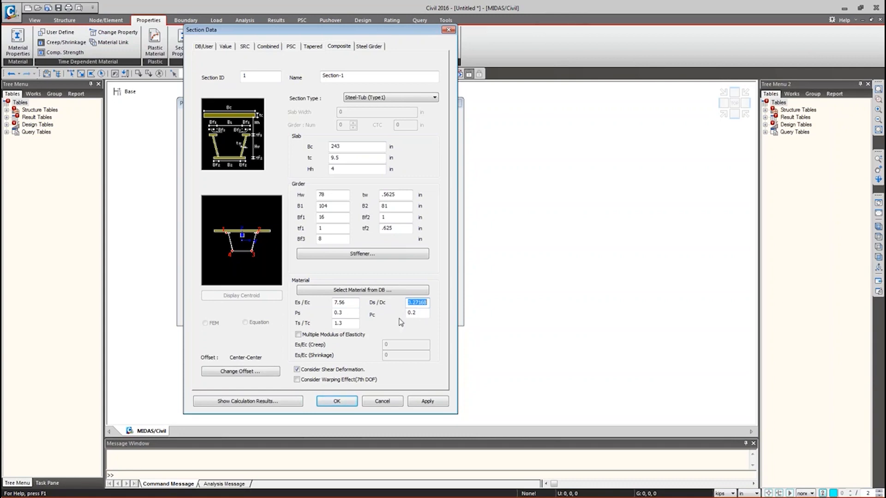
drag(326, 32, 353, 25)
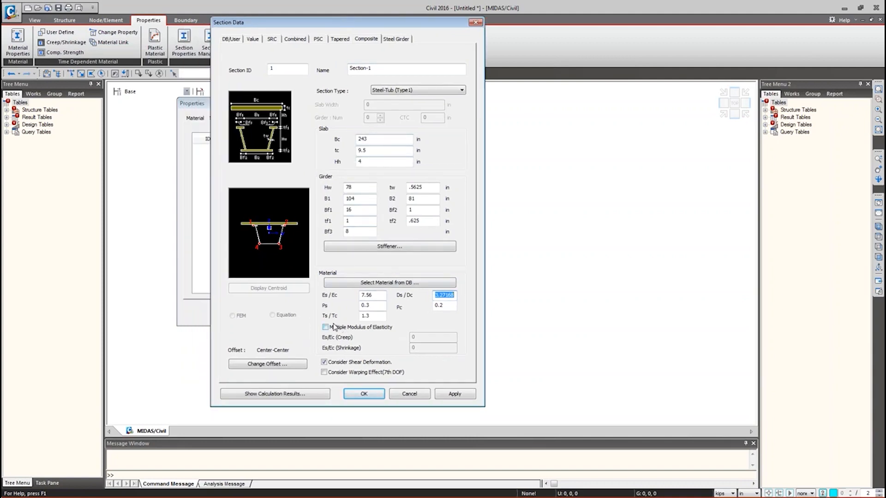
- Set Section-1's offset to Center-Top, preview the offset point, and confirm
click(268, 365)
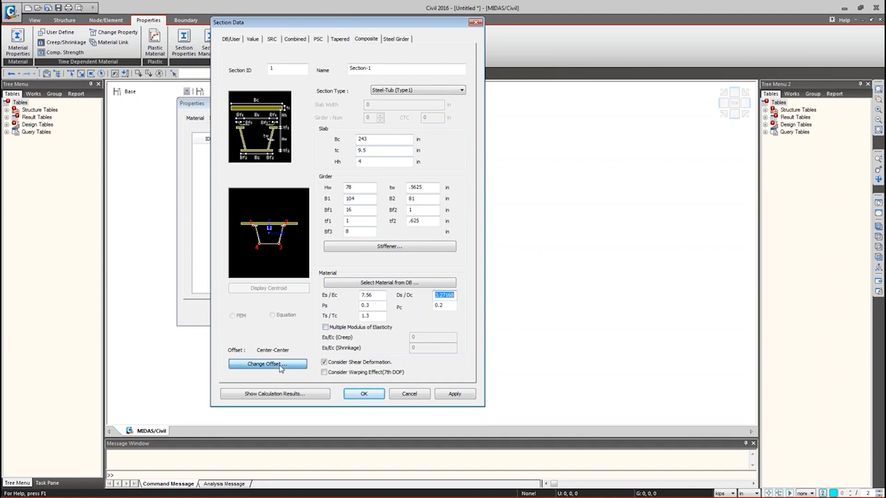
drag(289, 164, 567, 170)
drag(501, 174, 462, 156)
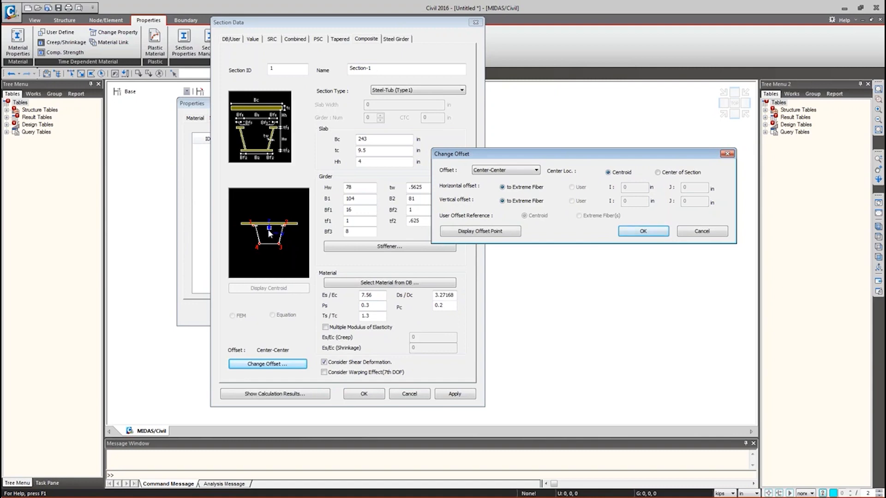
click(506, 170)
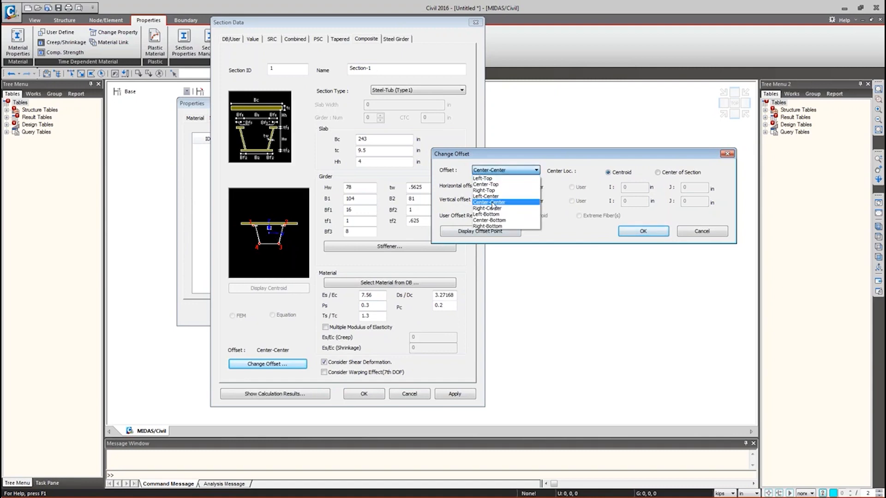
click(496, 184)
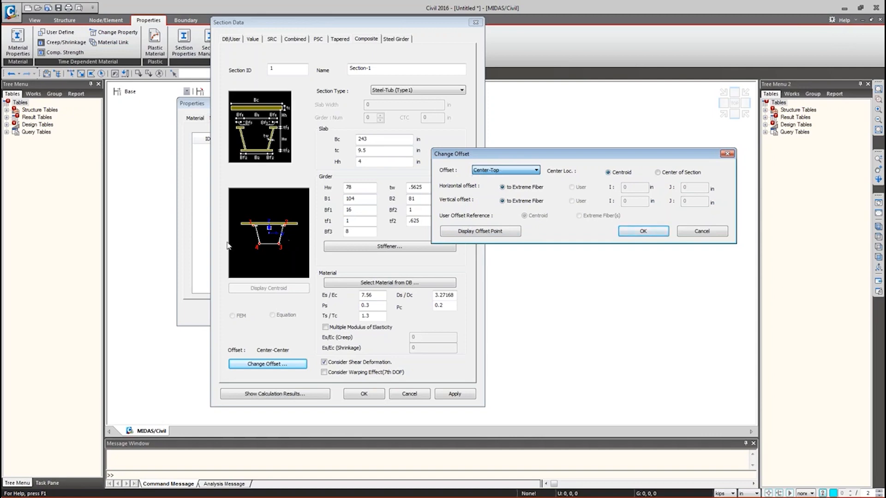
click(463, 231)
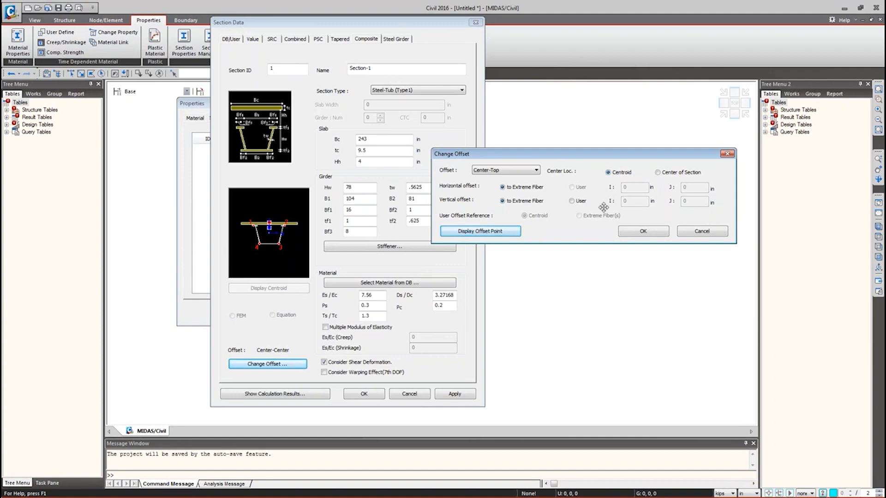
click(645, 233)
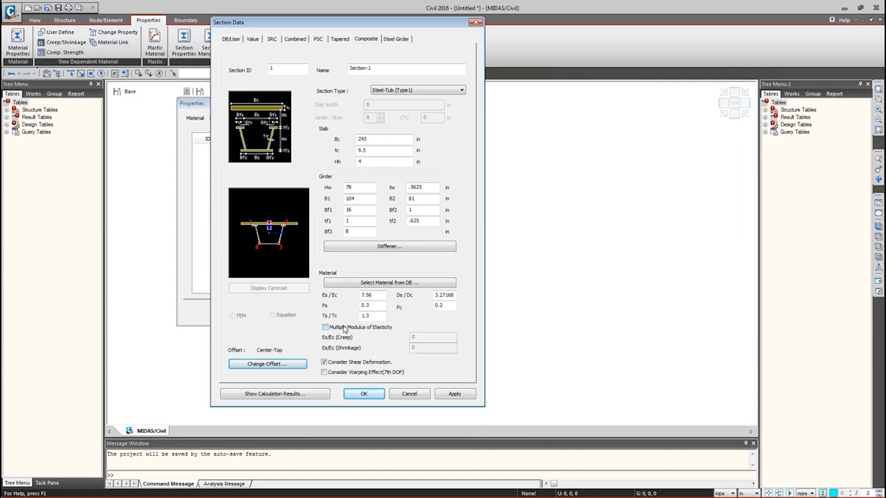
- Enable multiple modulus of elasticity and set Es/Ec (Creep) to 22.68
click(347, 328)
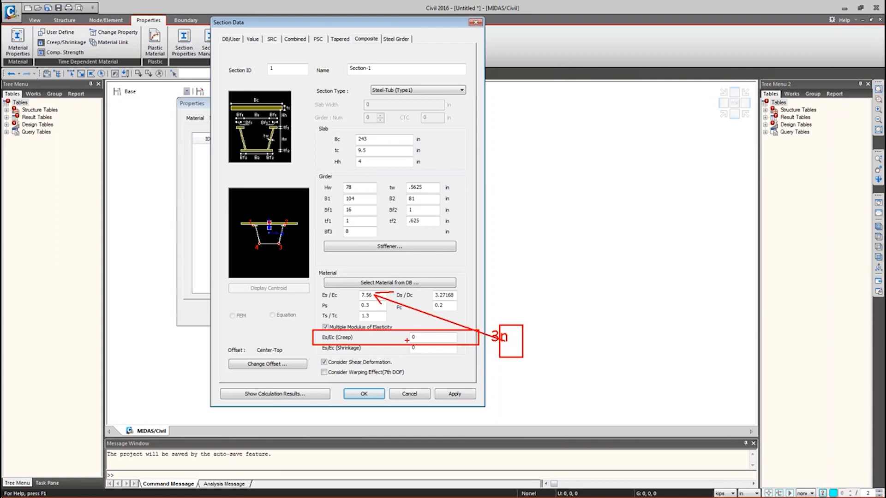
double_click(436, 337)
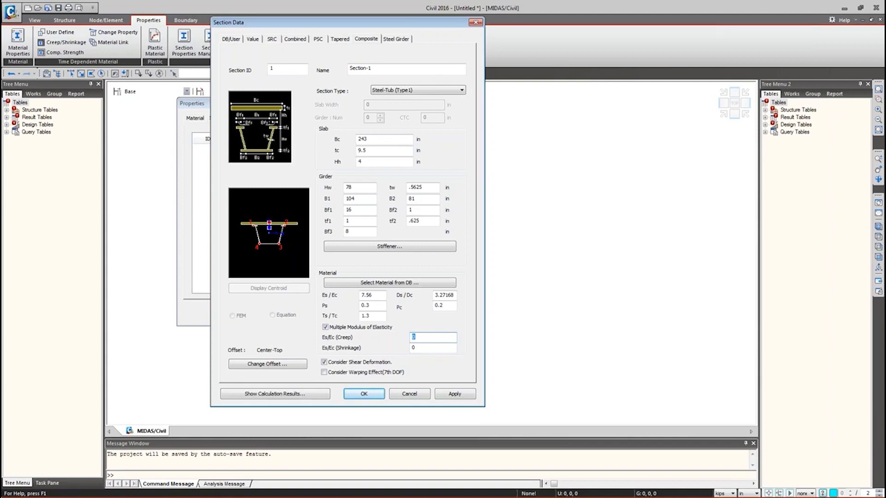
text(22.68)
- Apply Section-1 to the sections list
drag(358, 26, 518, 12)
click(615, 379)
drag(527, 55, 534, 56)
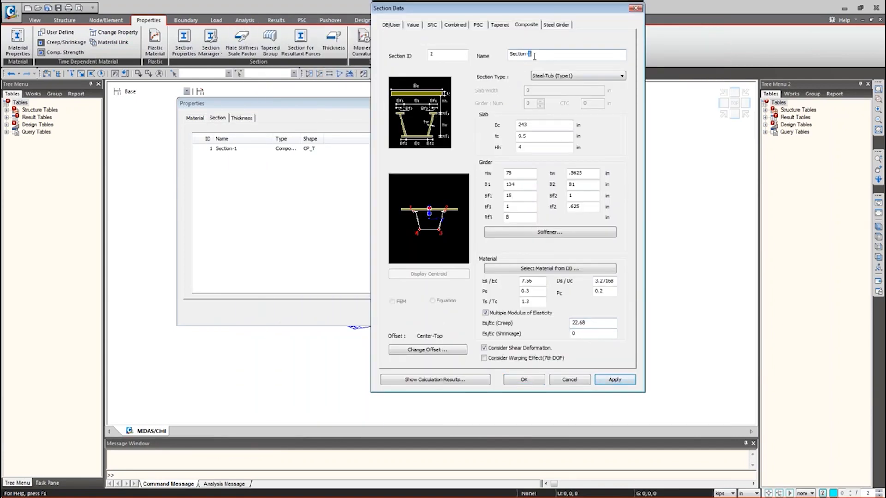
- Rename the section to Section-2 and enter girder Bf1 18, tf1 3, Bf3 9, tf2 1.5
text(2)
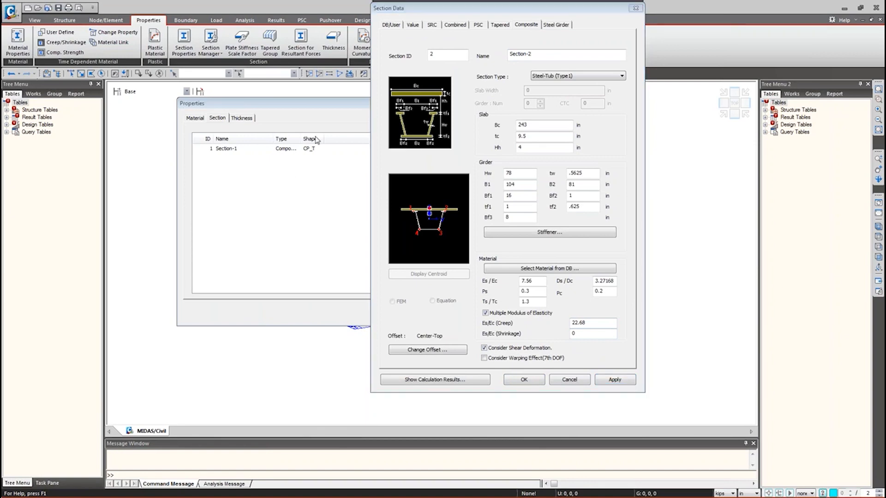
click(538, 123)
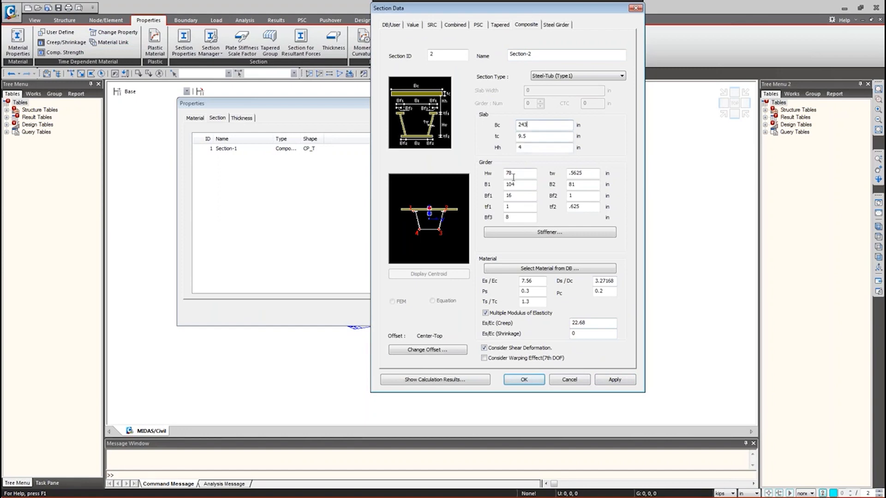
drag(525, 195, 501, 197)
text(18)
drag(526, 206, 497, 219)
text(3)
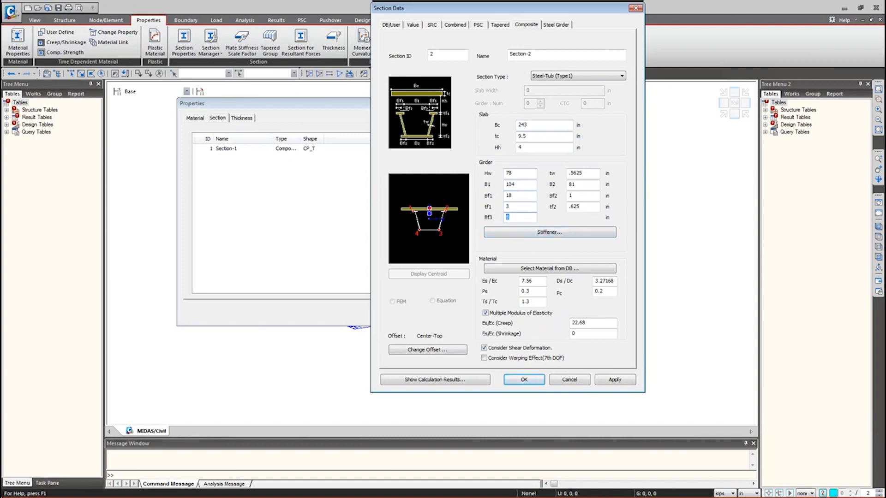
text(9)
key(Tab)
key(Tab)
key(Tab)
key(Tab)
text(1.5)
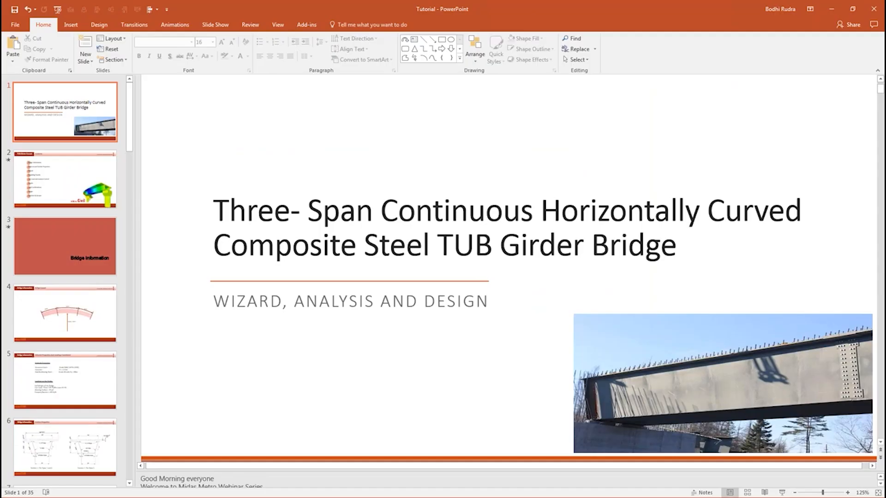
key(Down)
key(Down)
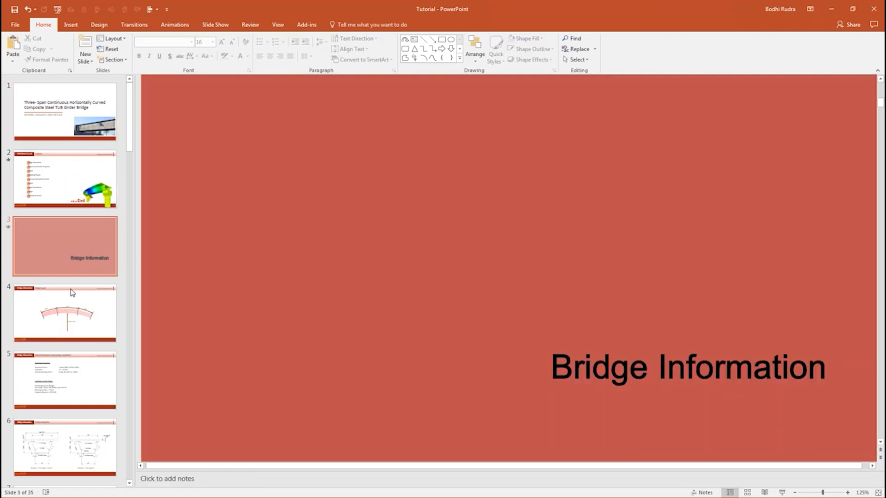
- Review slide 6 (Section Properties) for span-2 girder sizes, then minimize PowerPoint
click(70, 425)
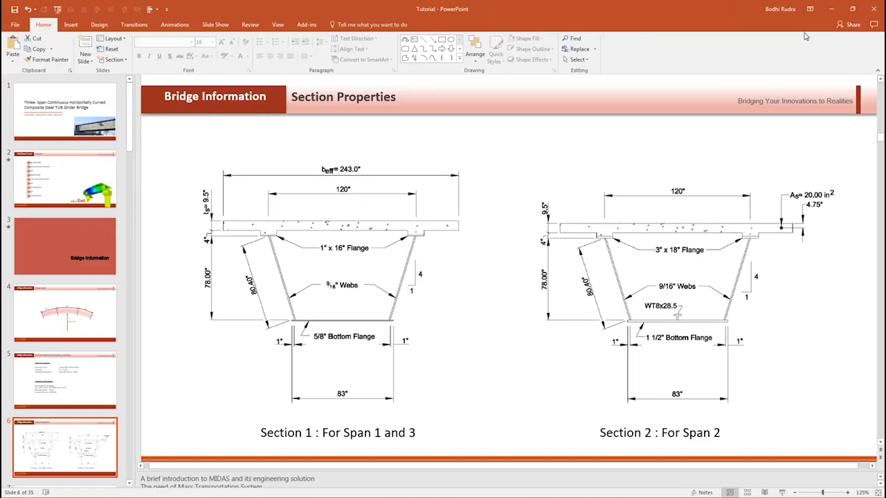
click(831, 12)
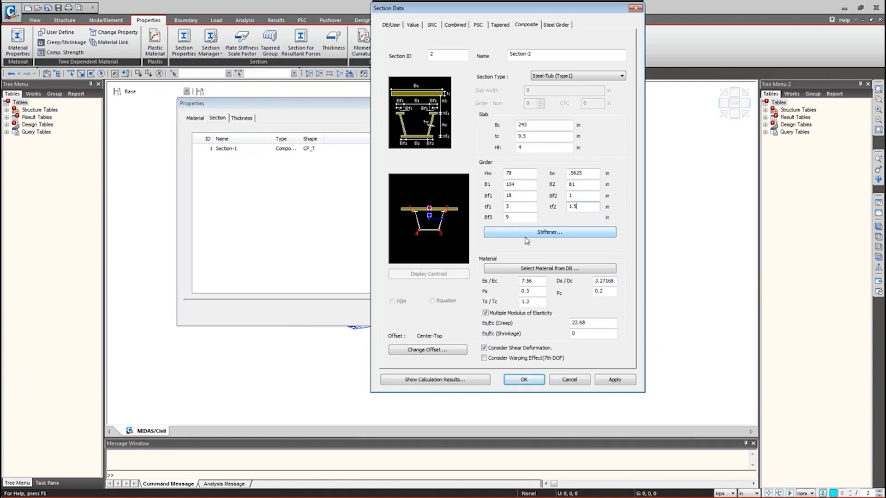
- Start a new Tee-type stiffener named WT8x25
click(553, 236)
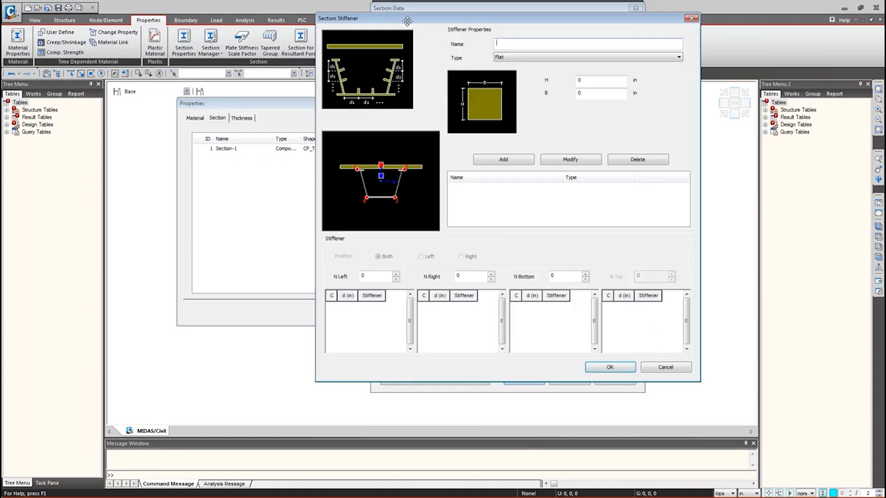
drag(402, 19, 265, 62)
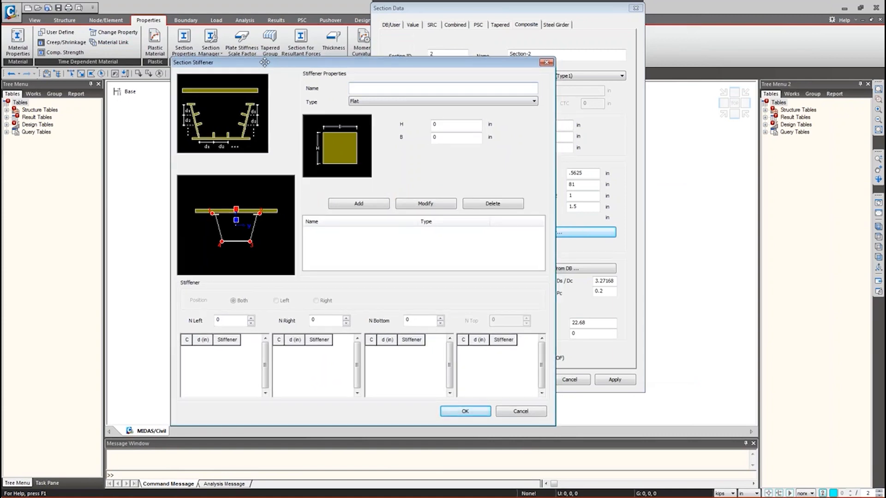
click(359, 101)
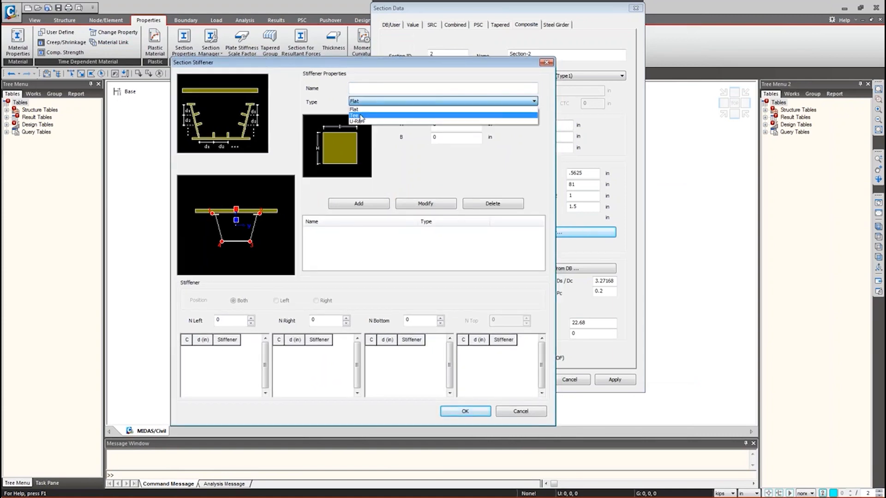
click(360, 116)
click(363, 91)
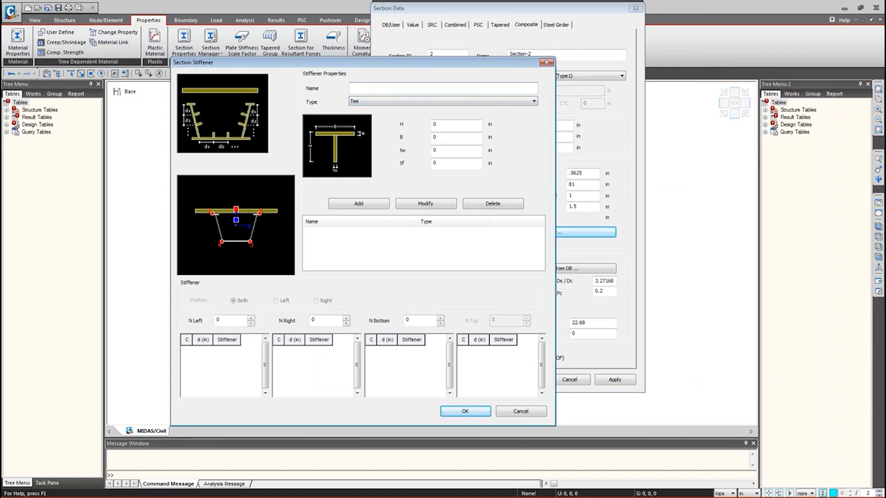
text(WT8x25)
- Give WT8x25 H 8.13, B 7.07, tw 0.38, tf 0.63 in and add it to the list
click(444, 129)
text(8.13)
key(Tab)
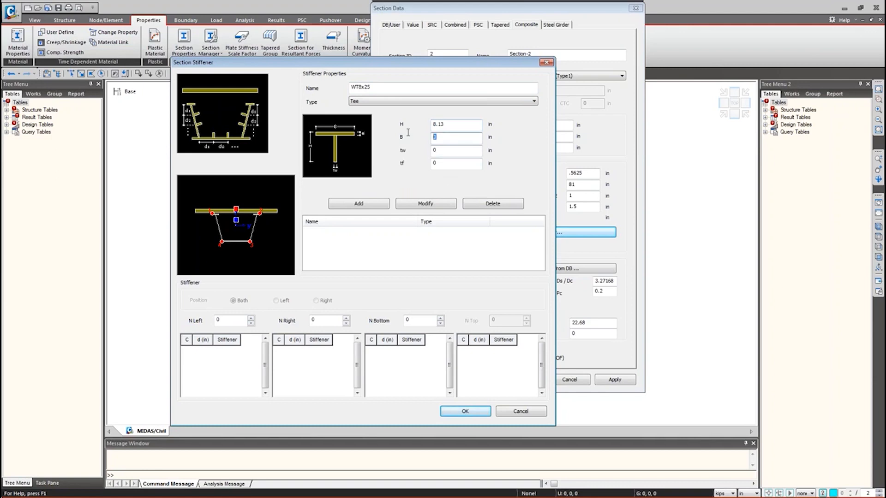
text(7.07)
key(Tab)
text(.38)
key(Tab)
text(.6)
click(375, 206)
click(318, 231)
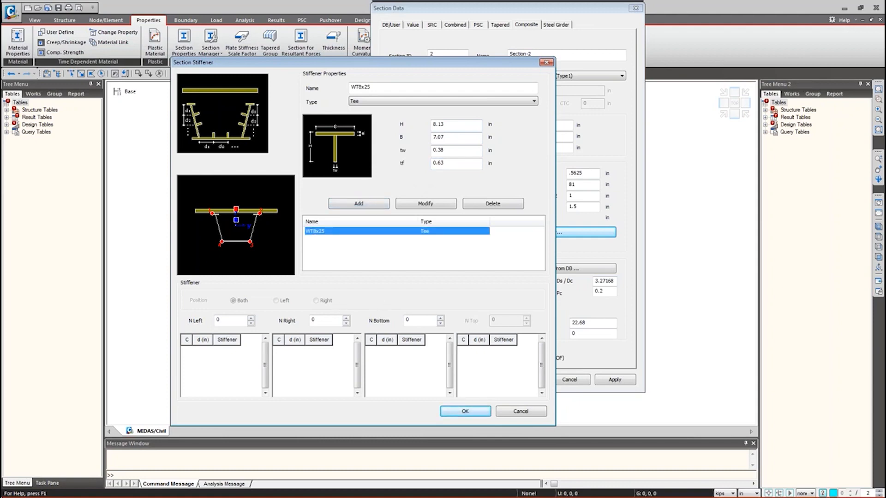
- Set one bottom-flange stiffener at d 41.5 in with its C option ticked
double_click(220, 321)
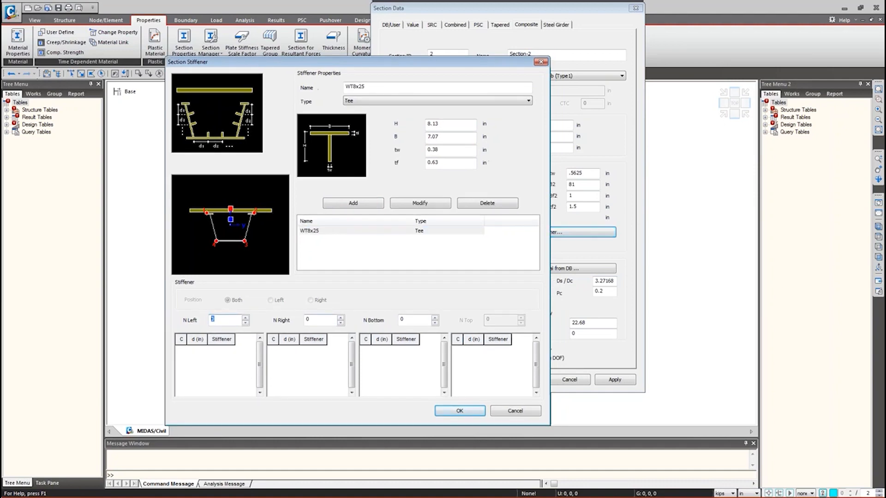
key(Tab)
double_click(410, 321)
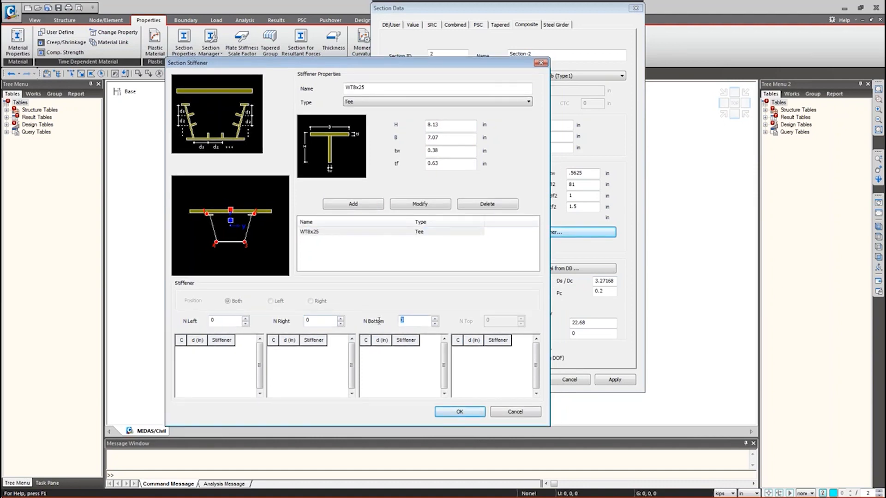
click(434, 319)
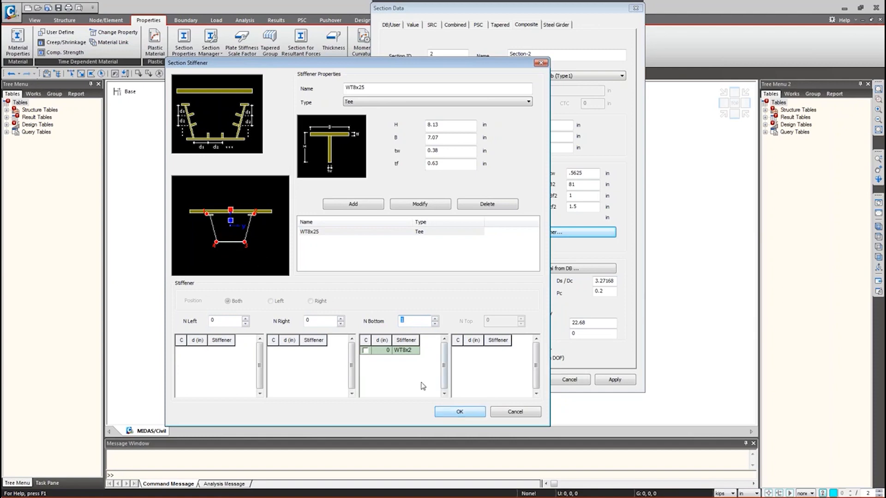
click(381, 352)
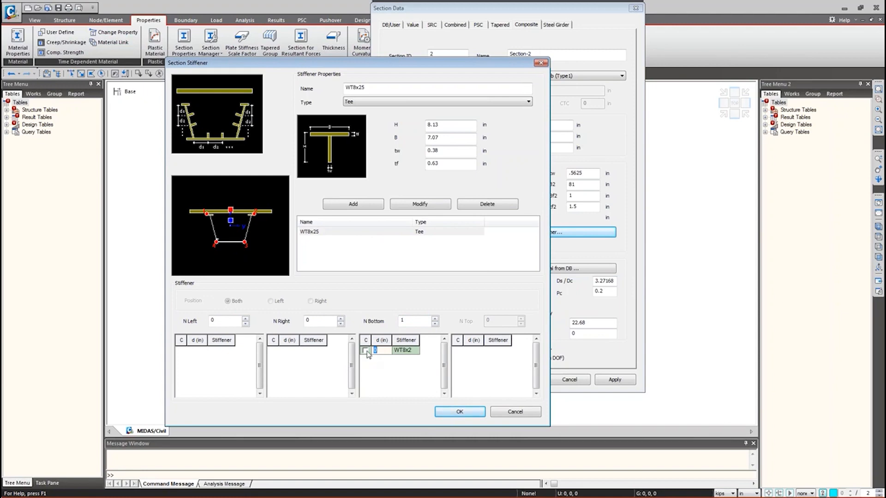
text(41.5)
click(366, 351)
- Confirm the stiffener layout, apply Section-2 to the list, and move to the DB/User shape
click(458, 412)
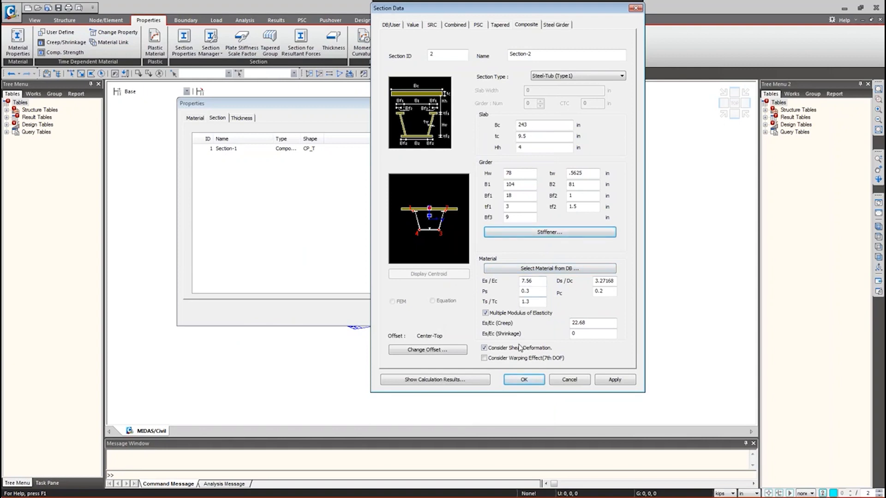
click(615, 380)
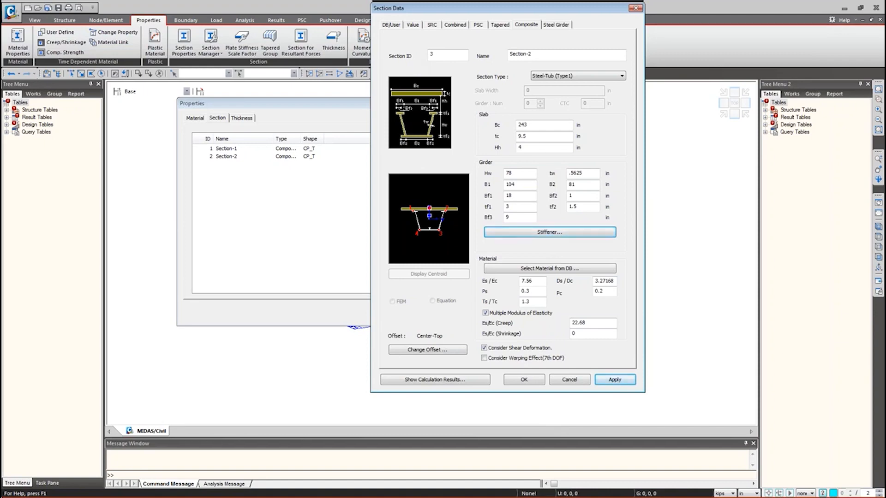
click(550, 232)
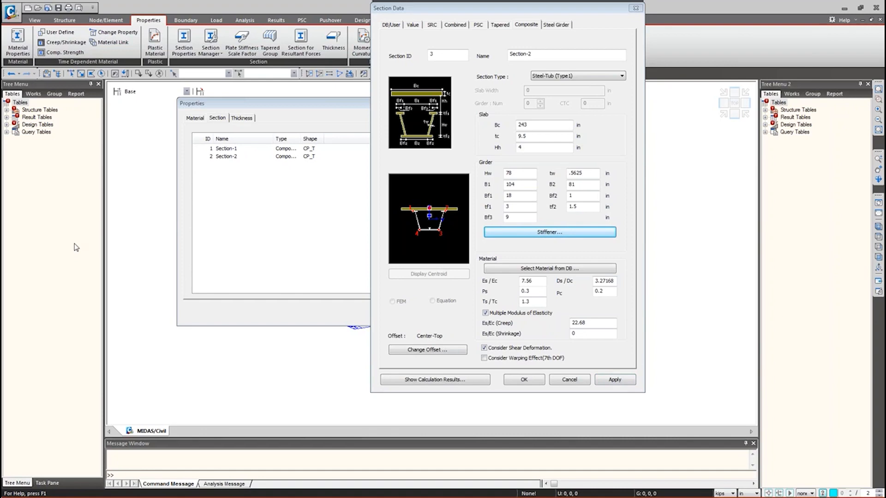
click(395, 25)
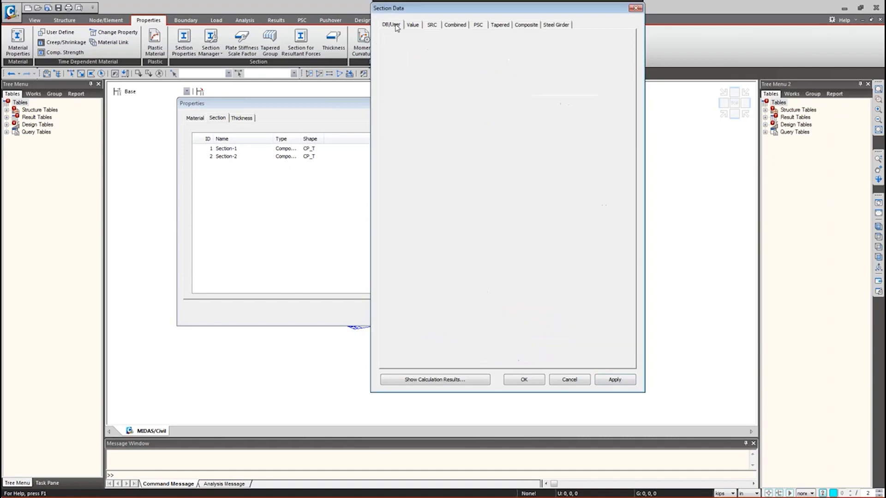
- Choose the Solid Rectangle shape and name the section Diaphragm
click(486, 55)
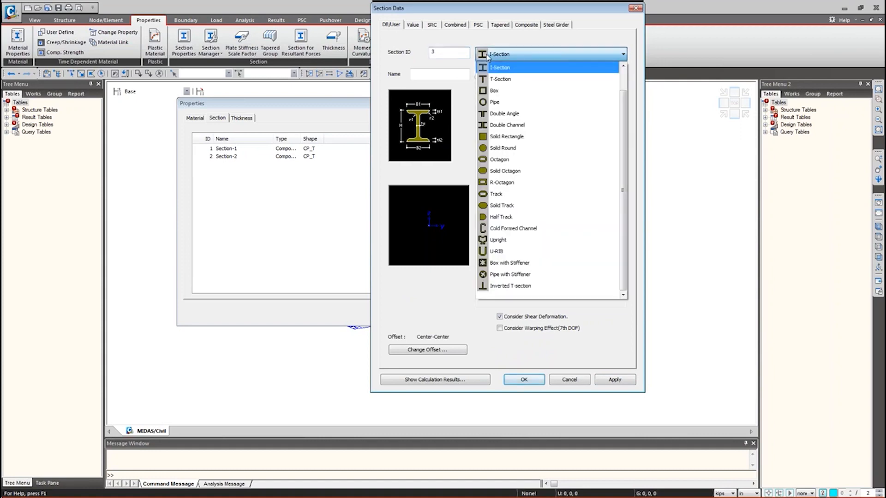
click(505, 136)
click(497, 55)
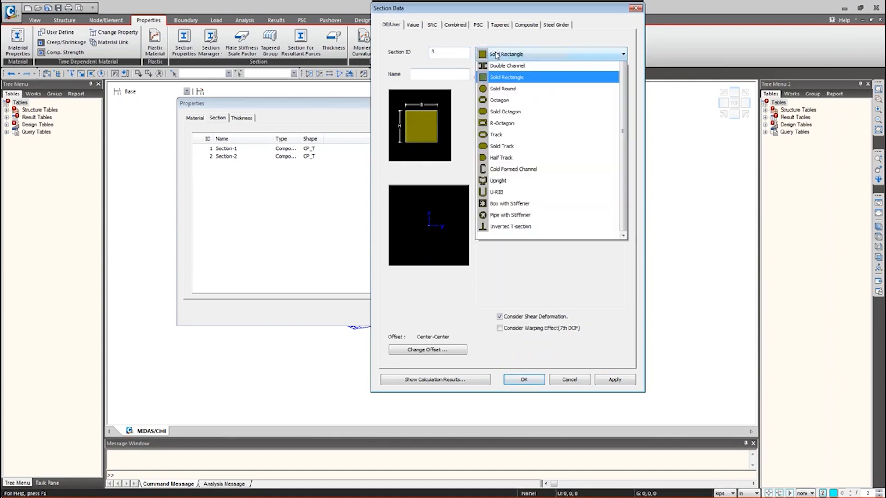
click(501, 136)
click(441, 75)
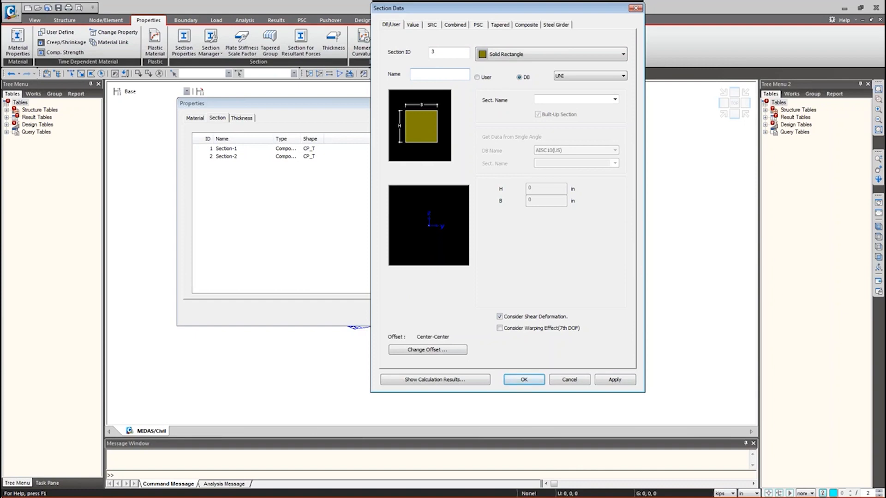
text(Diaphragm)
- Enter user-defined dimensions H 78 in and B 12 in
click(483, 77)
drag(539, 190, 488, 190)
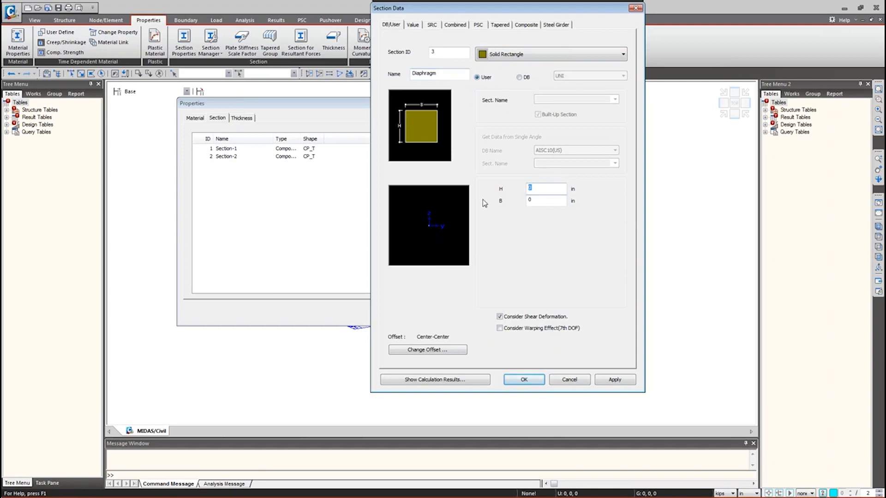
text(78)
key(Tab)
text(12)
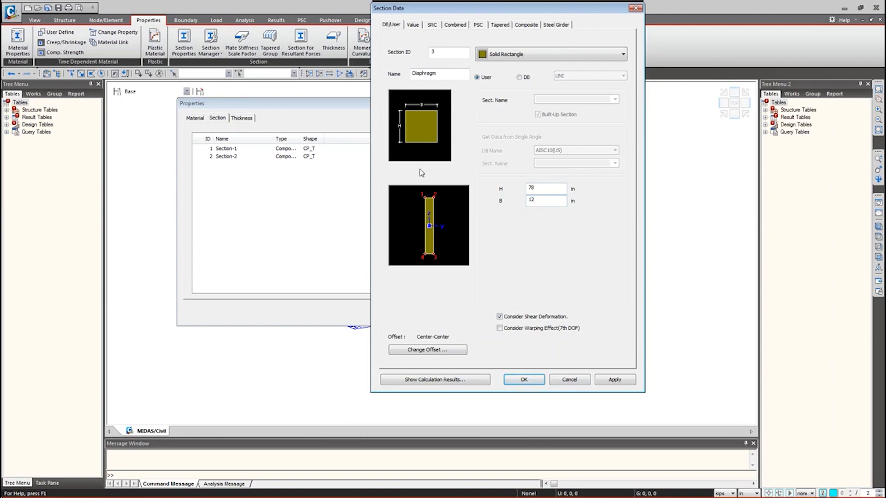
key(shift+Tab)
click(449, 349)
- Give Diaphragm a Center-Top offset and apply it as section 3
click(420, 172)
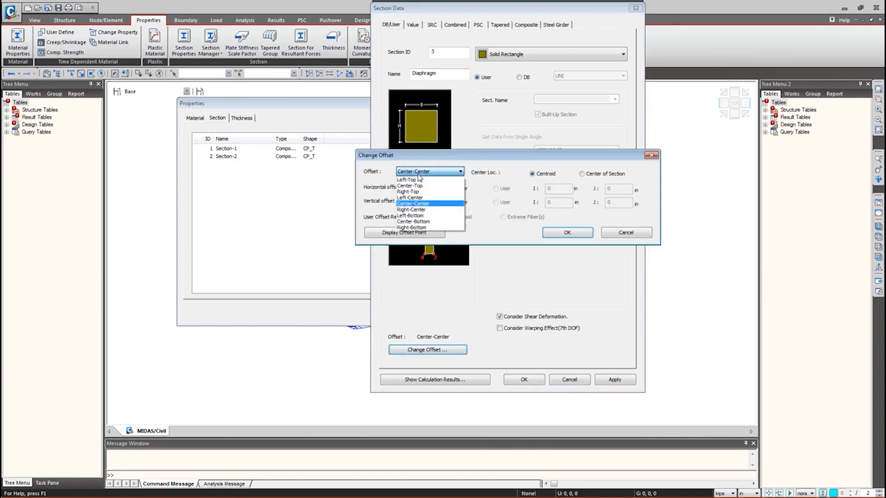
click(414, 186)
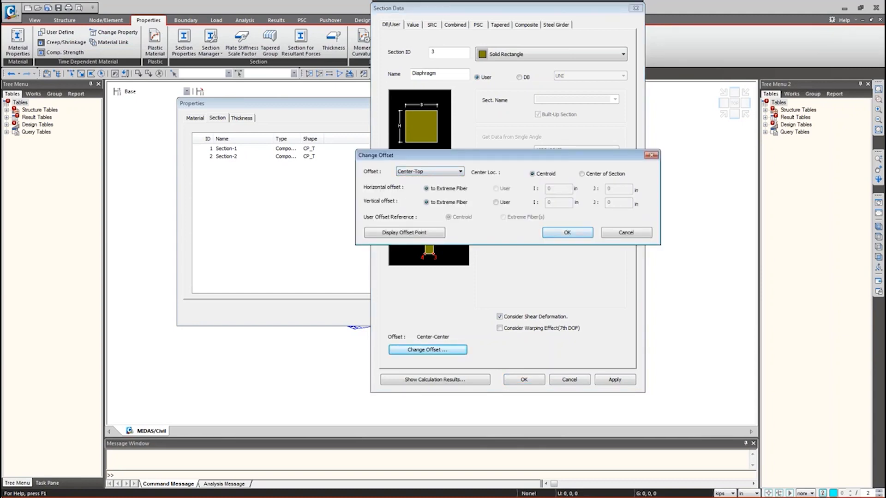
click(563, 234)
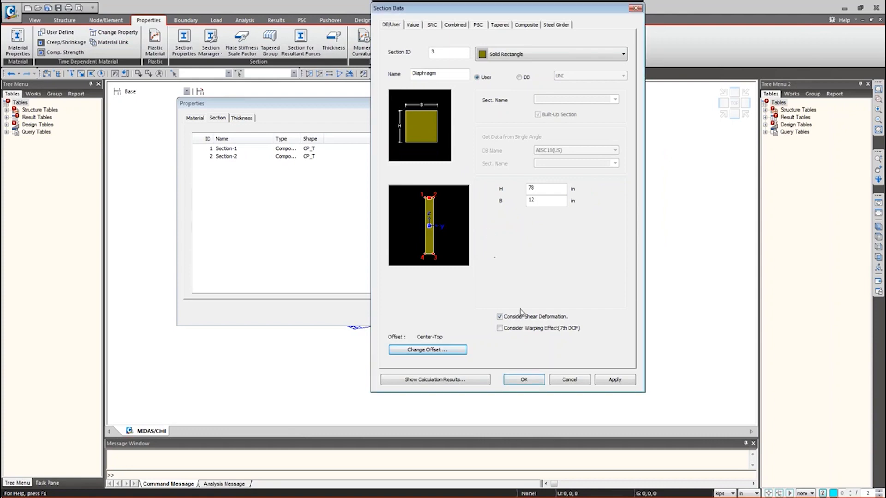
click(615, 379)
double_click(442, 73)
click(446, 75)
- Name section 4 WT9x48.5 and pick the AISC10(US) T-section WT9X48.5 from the database
drag(446, 74, 386, 77)
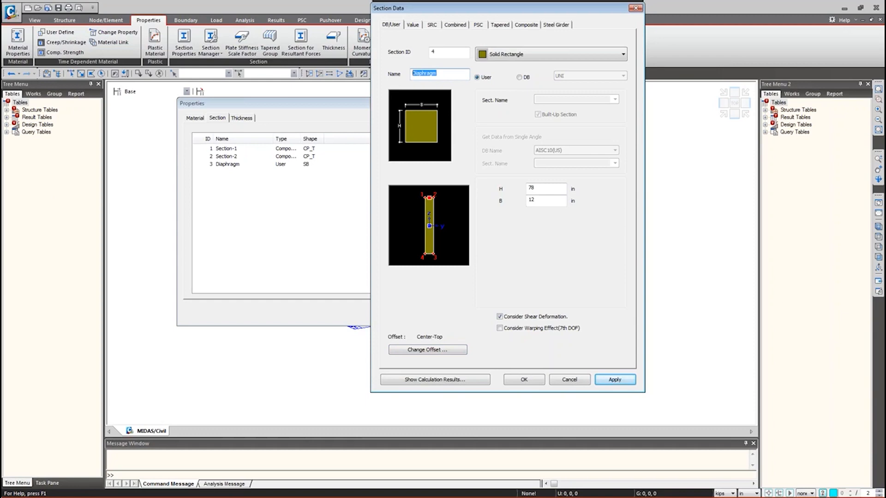
text(WT9x48.5)
click(520, 77)
click(579, 76)
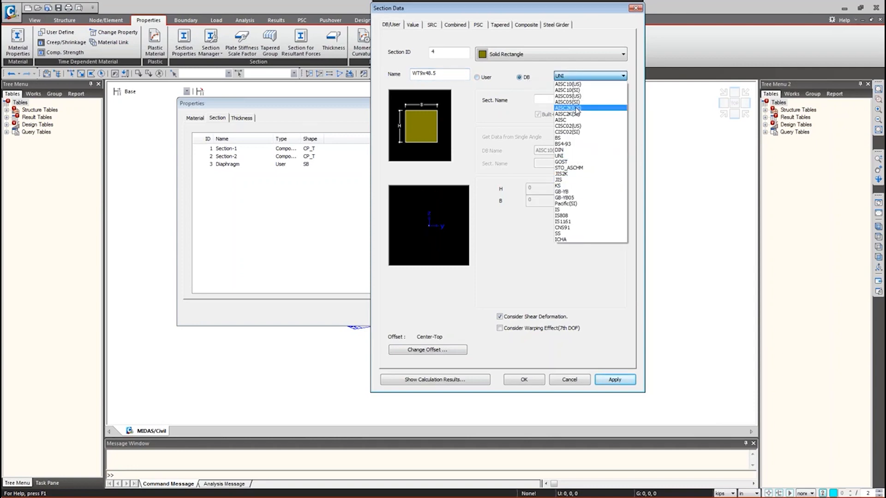
click(577, 89)
click(577, 100)
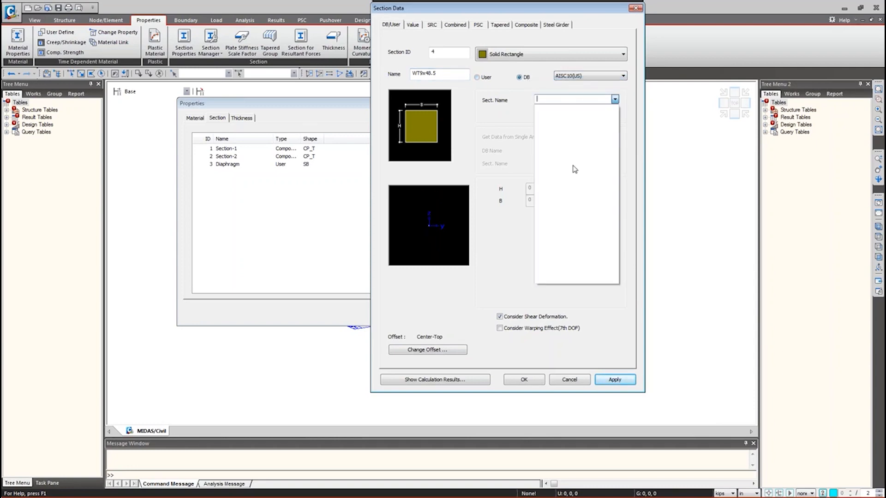
click(537, 60)
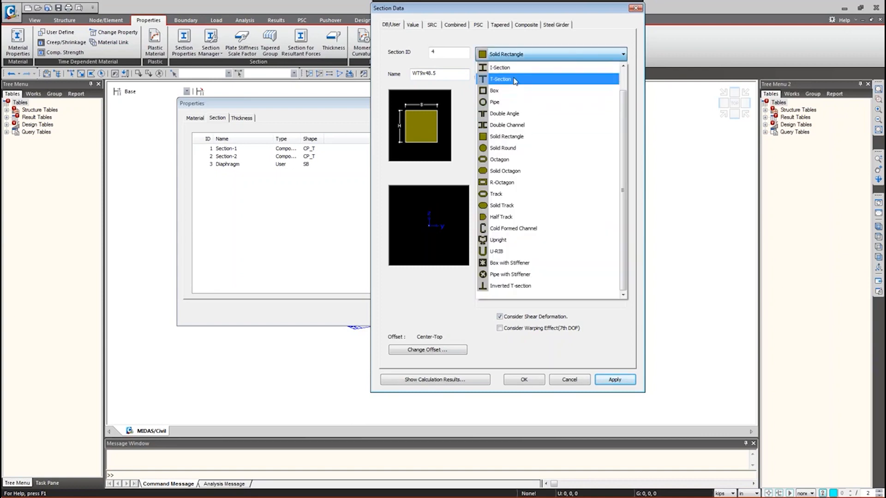
click(516, 80)
click(615, 99)
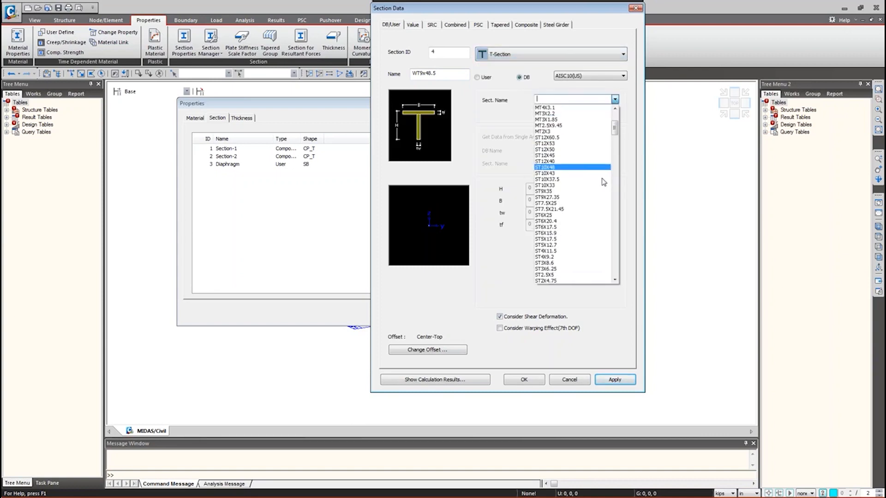
scroll(566, 242, down, 1)
scroll(567, 242, down, 10)
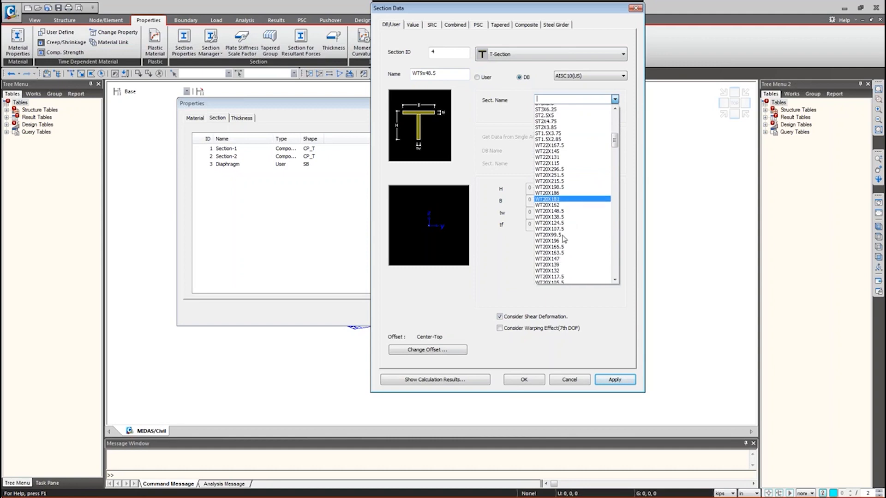
scroll(558, 247, down, 12)
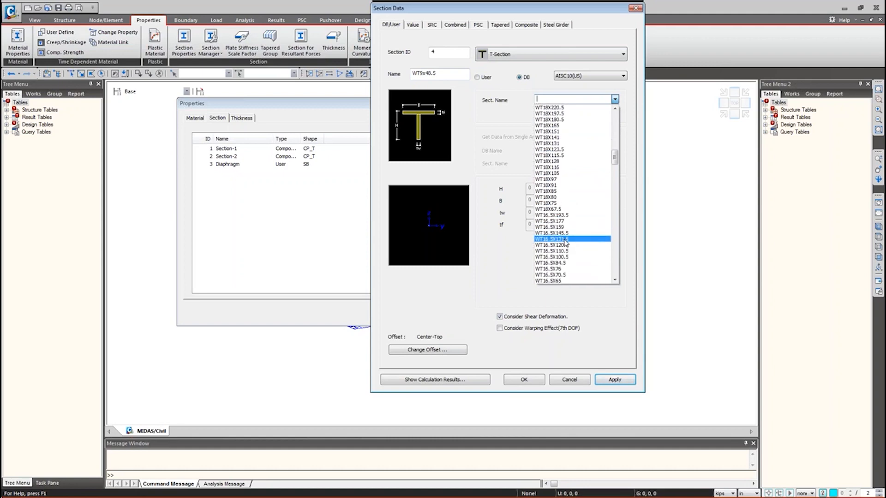
scroll(567, 245, down, 20)
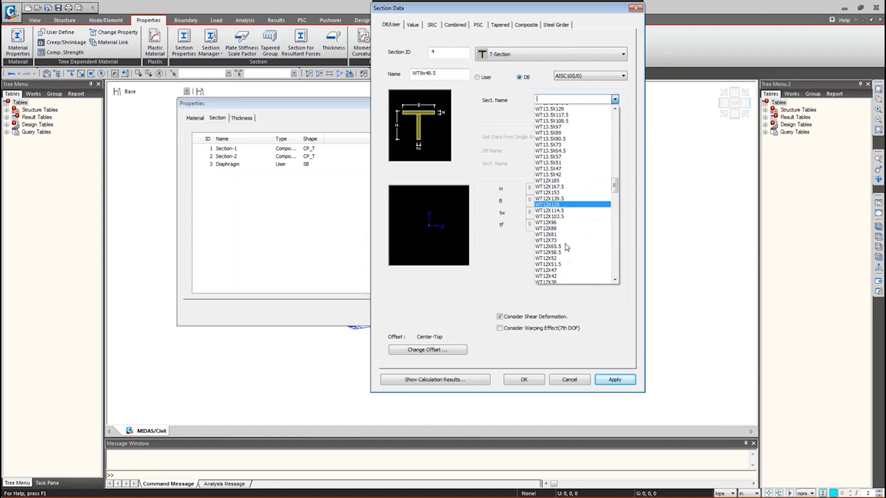
scroll(567, 252, down, 7)
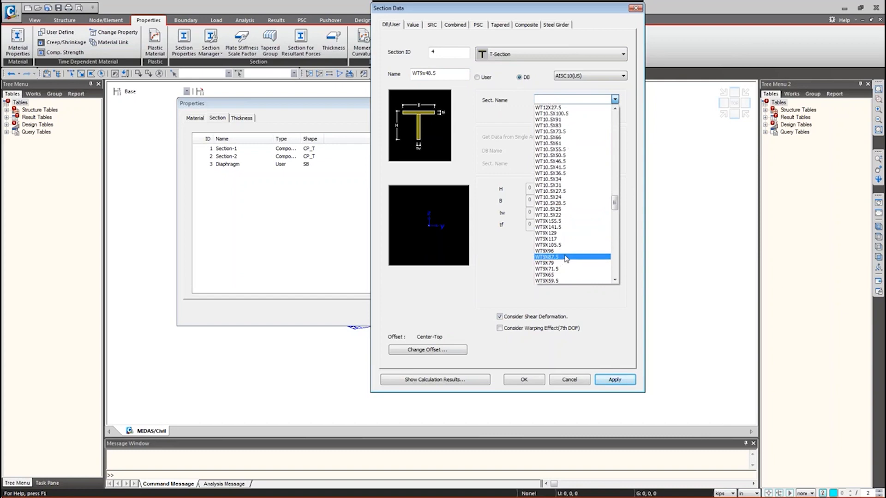
scroll(570, 252, up, 3)
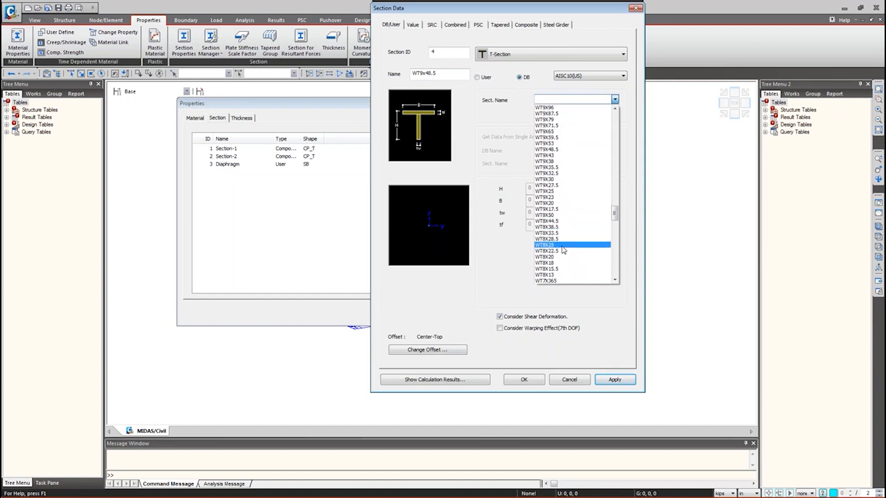
click(562, 153)
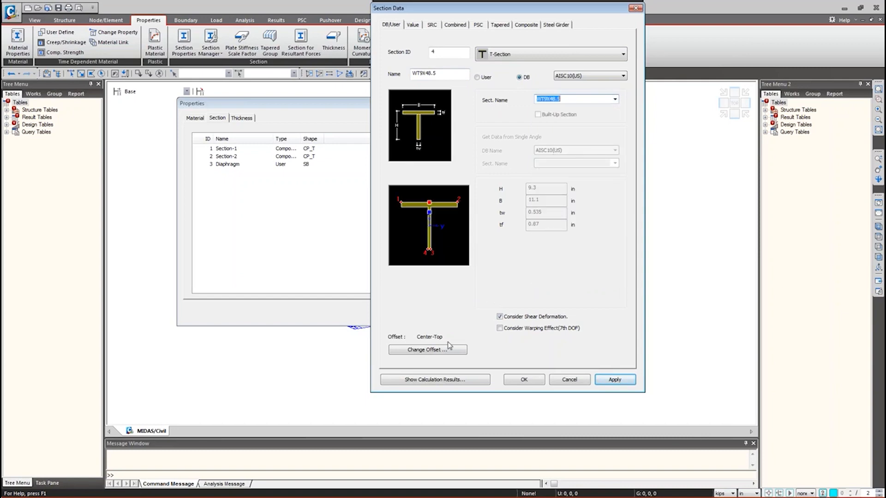
- Set the WT9X48.5 offset to Center-Center and save the section
click(434, 351)
click(426, 172)
click(417, 190)
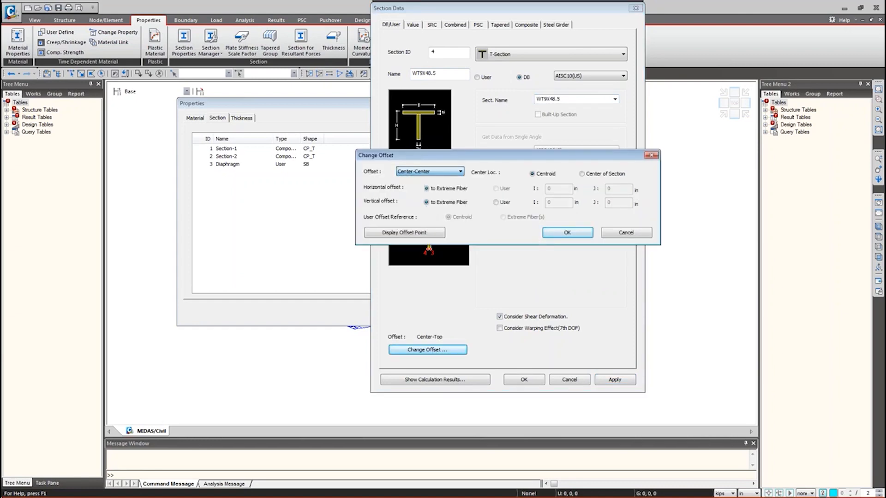
click(567, 233)
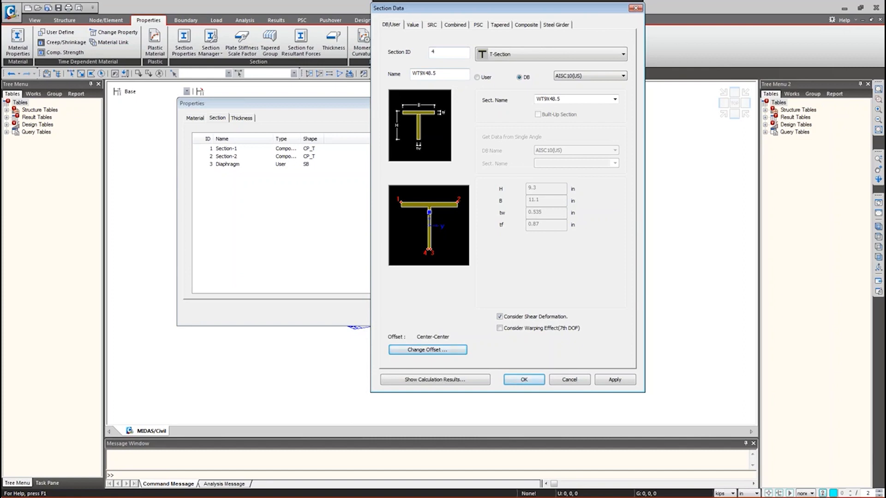
click(524, 379)
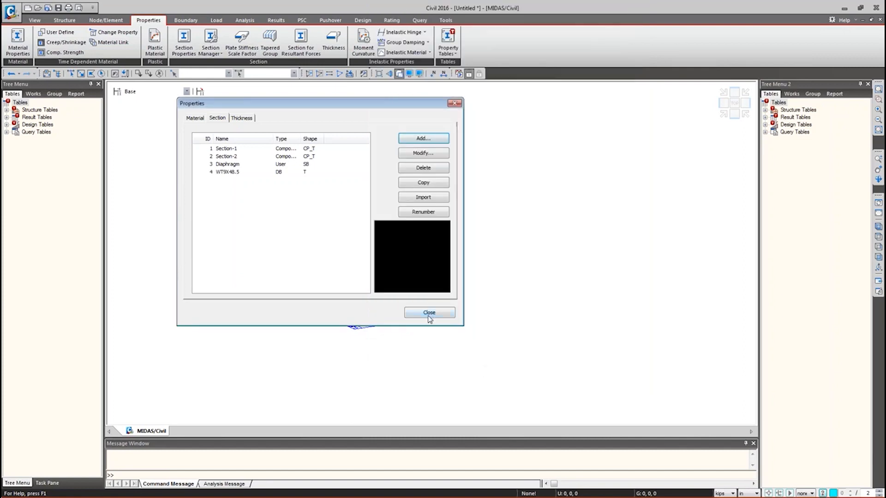
- Close the section dialogs and show the Works tree of materials and sections
click(215, 118)
click(434, 312)
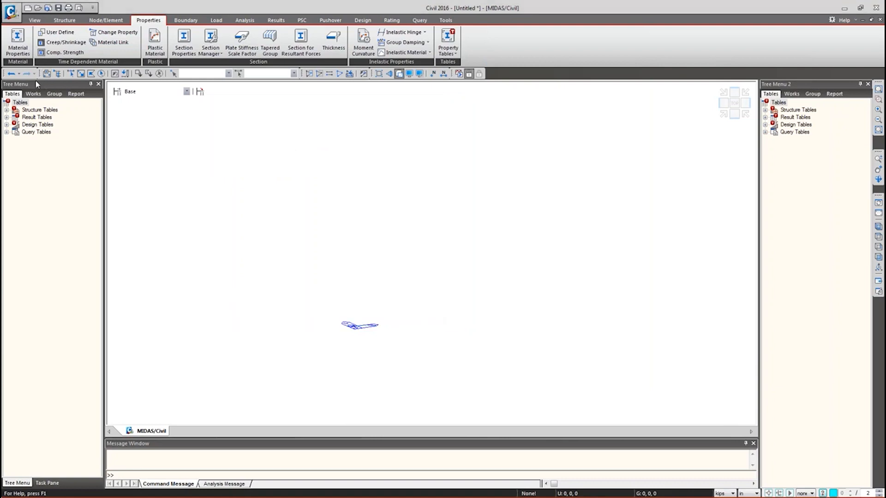
click(33, 94)
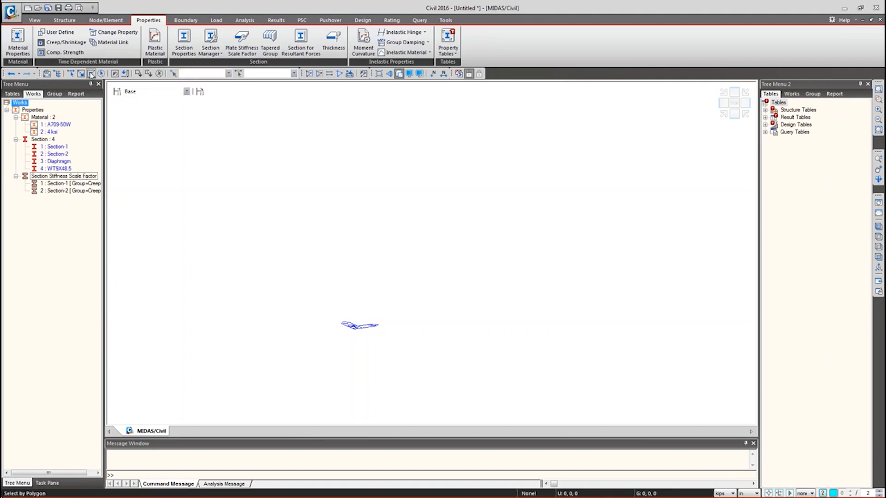
click(871, 497)
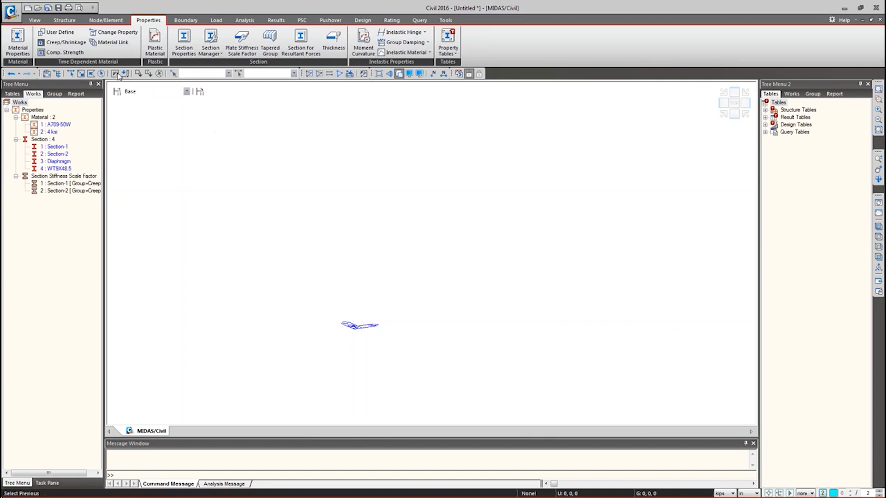
click(73, 22)
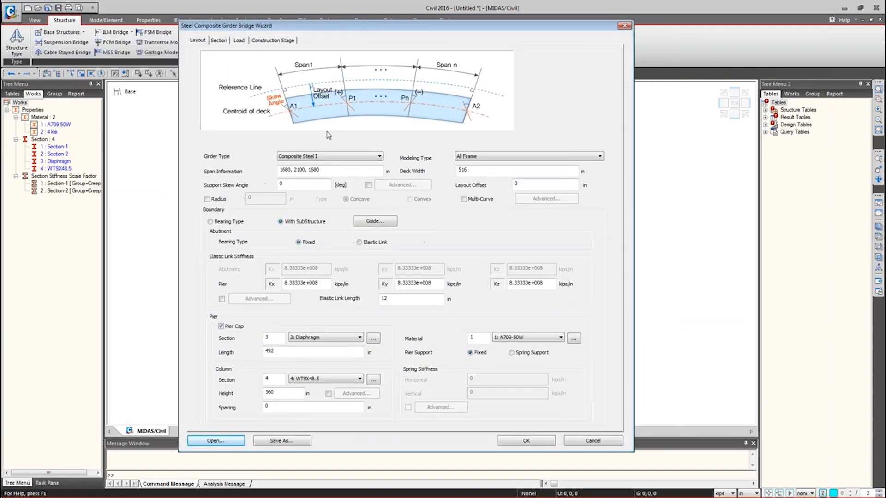
- Set Composite Steel Tub, All Frame, spans 1920, 2520, 1920 in, deck width 486 in, Multi-Curve on
click(290, 157)
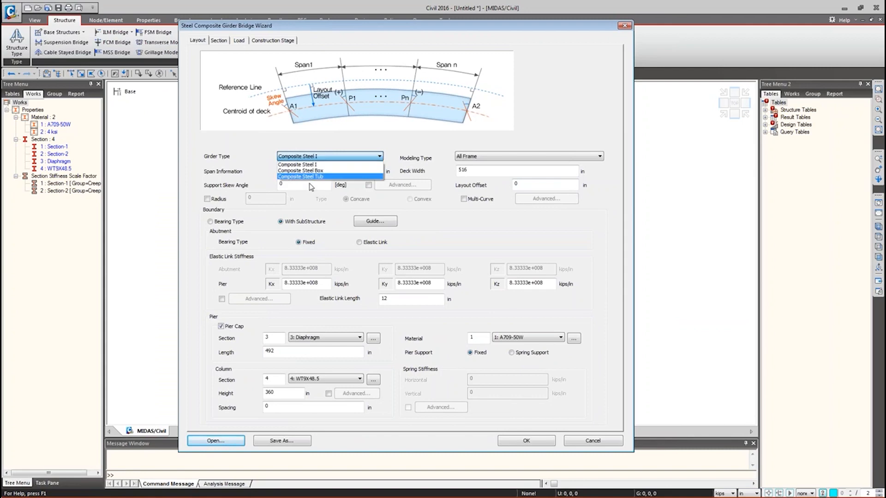
click(310, 177)
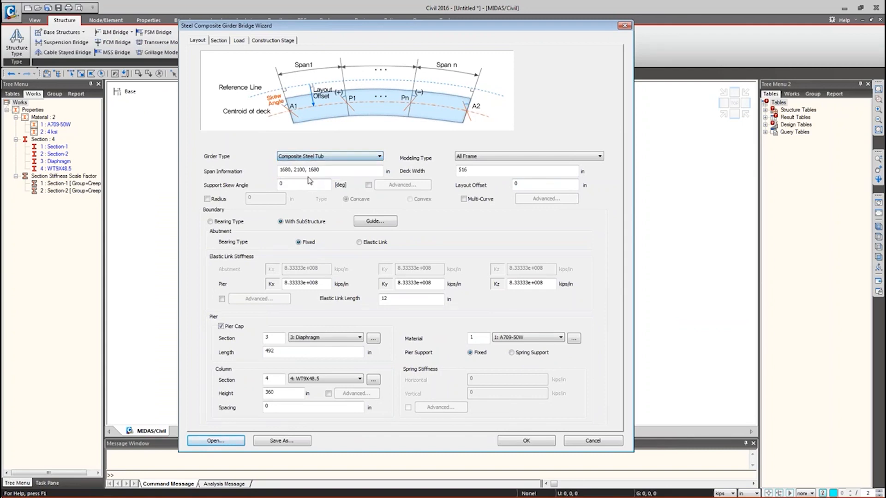
click(477, 156)
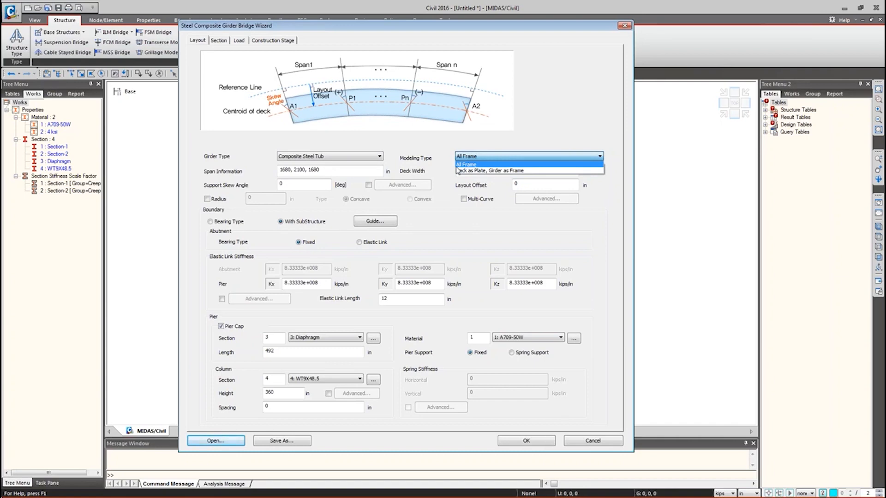
click(459, 164)
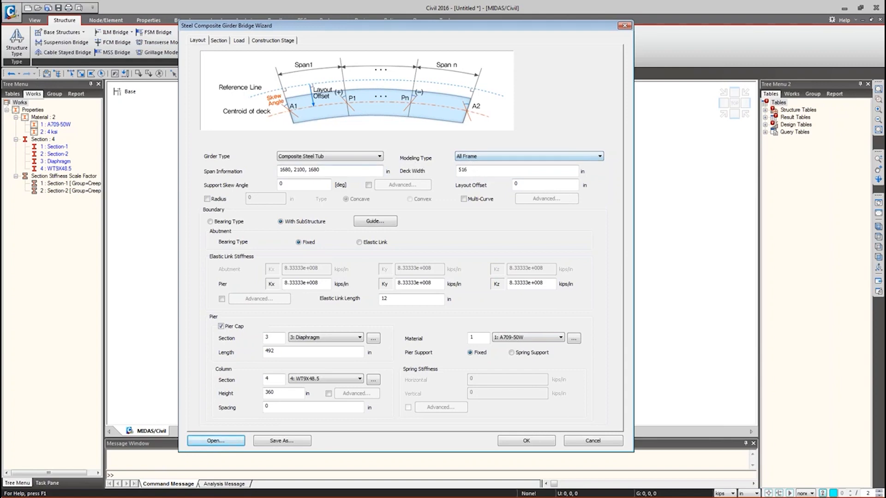
drag(323, 170, 267, 173)
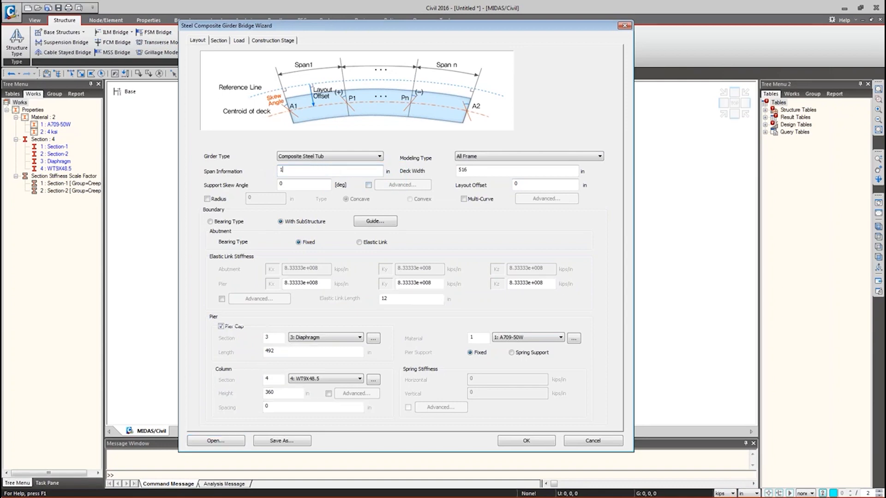
text(1920,2520,1920)
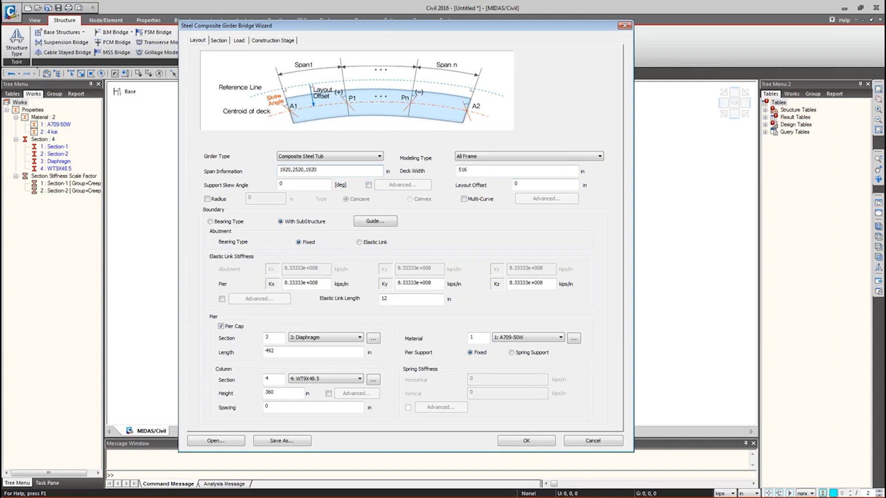
double_click(479, 173)
text(486)
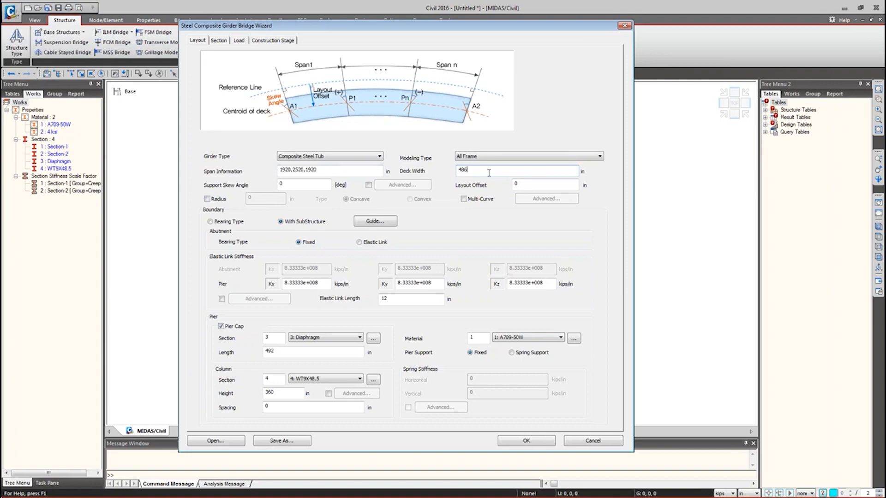
click(473, 202)
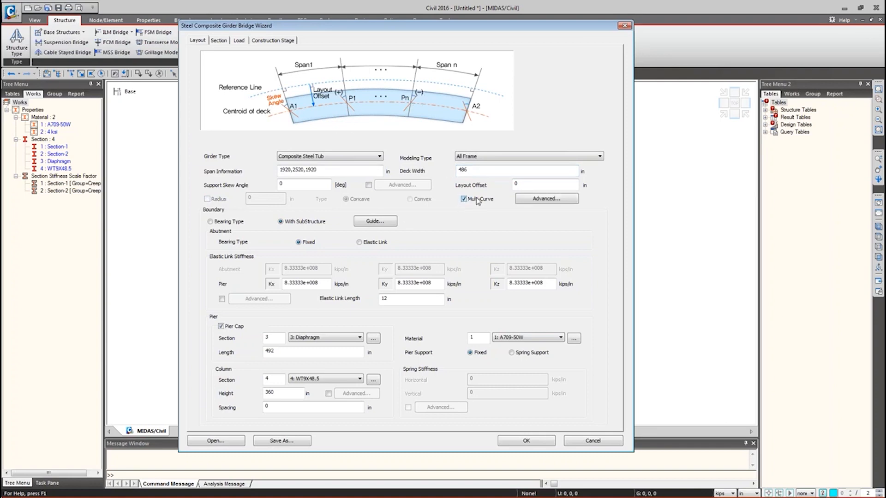
- Open the Advanced Curve dialog and highlight the R and A1–AE columns of the BP–EP point table
click(530, 203)
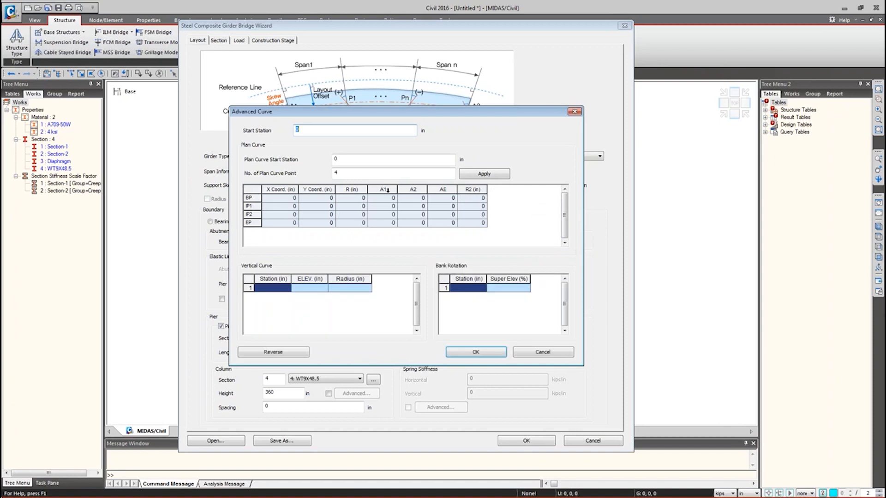
ctrl+drag(334, 178, 368, 237)
mouse_move(368, 178)
ctrl+mouse_down()
mouse_move(482, 236)
mouse_move(517, 240)
mouse_move(501, 235)
ctrl+mouse_up()
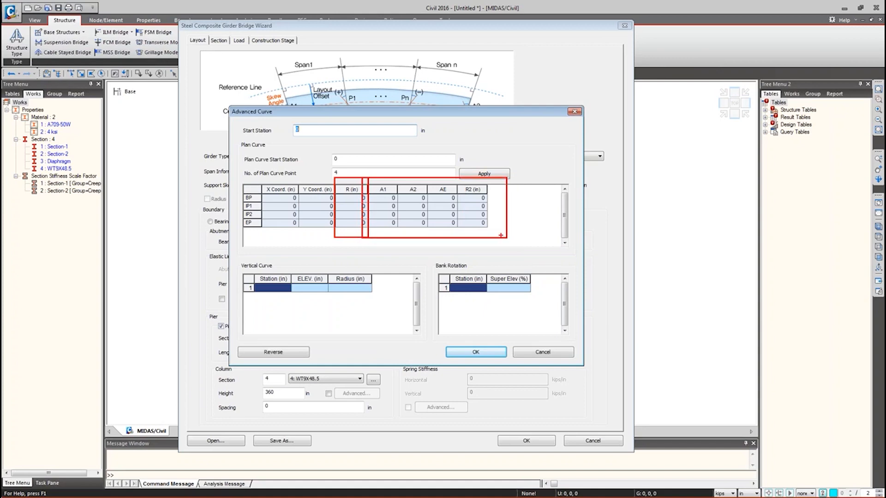
mouse_move(369, 174)
ctrl+mouse_down()
mouse_move(457, 239)
mouse_move(562, 201)
ctrl+mouse_up()
mouse_move(514, 254)
shift+mouse_down()
mouse_move(648, 252)
mouse_move(669, 268)
mouse_move(816, 256)
shift+mouse_up()
mouse_move(513, 255)
shift+mouse_down()
mouse_move(555, 236)
mouse_move(617, 236)
mouse_move(661, 257)
shift+mouse_up()
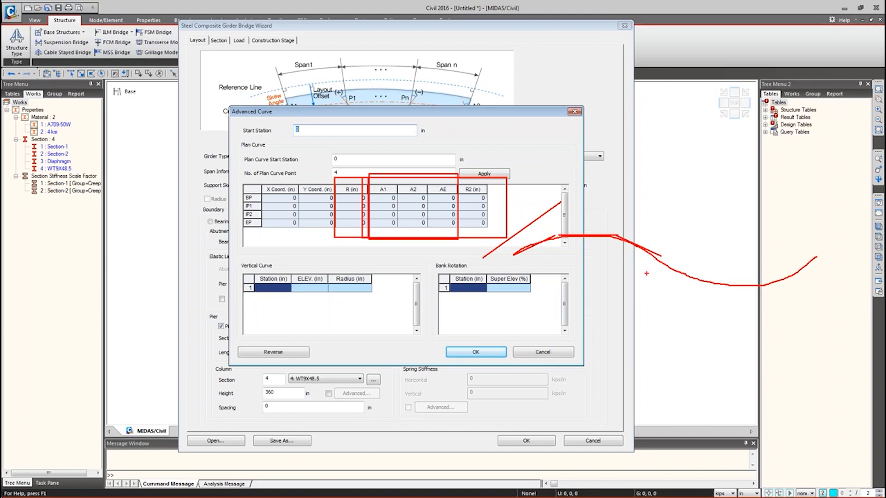
key(Escape)
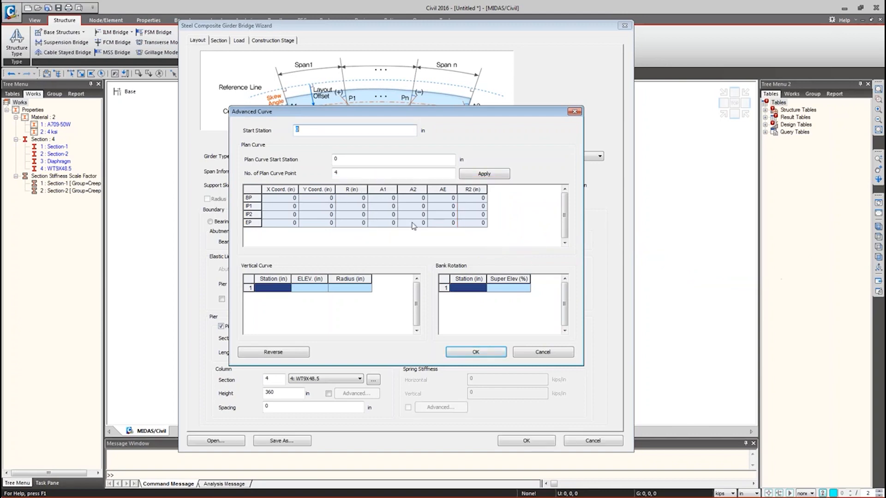
- Check the vertical curve station and elevation entries, sketch the curve geometry, then close with OK
click(277, 287)
key(Tab)
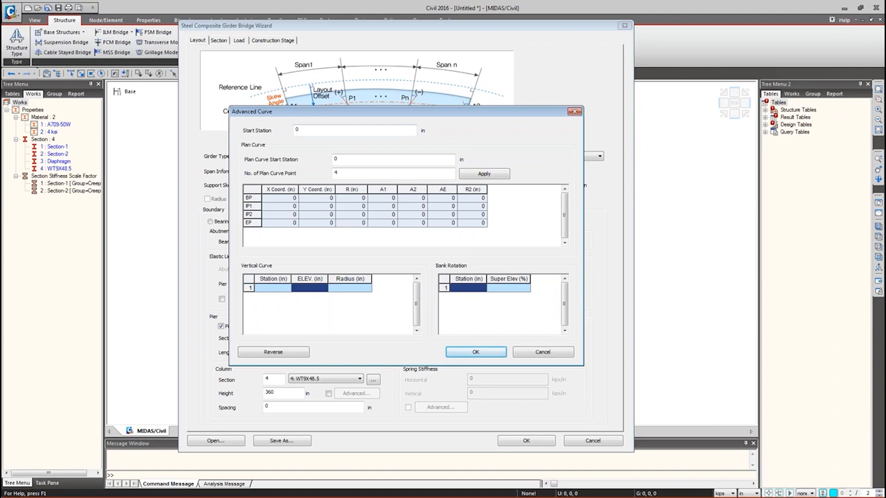
shift+drag(502, 224, 502, 251)
shift+drag(567, 198, 567, 228)
drag(647, 202, 651, 242)
mouse_move(503, 225)
mouse_down()
mouse_move(547, 201)
mouse_move(648, 203)
mouse_up()
key(Escape)
drag(502, 218, 682, 262)
mouse_move(502, 217)
mouse_down()
mouse_move(511, 255)
mouse_move(558, 265)
mouse_move(589, 240)
mouse_move(618, 283)
mouse_move(654, 293)
mouse_move(686, 271)
mouse_up()
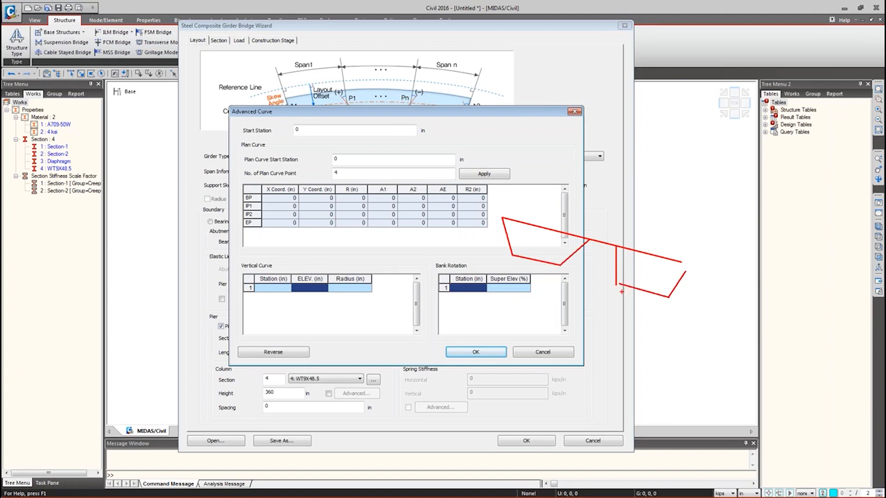
key(Escape)
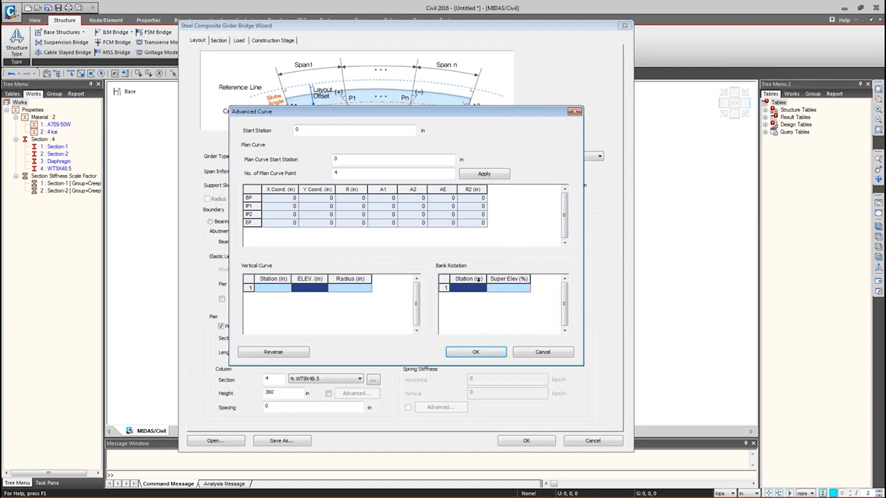
click(543, 352)
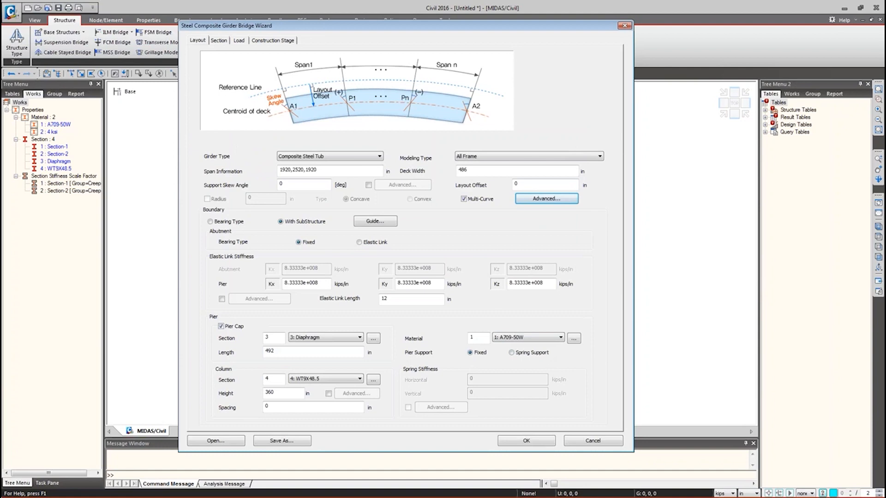
- Turn off Multi-Curve and set a single constant radius of 8400 in
click(474, 199)
click(207, 199)
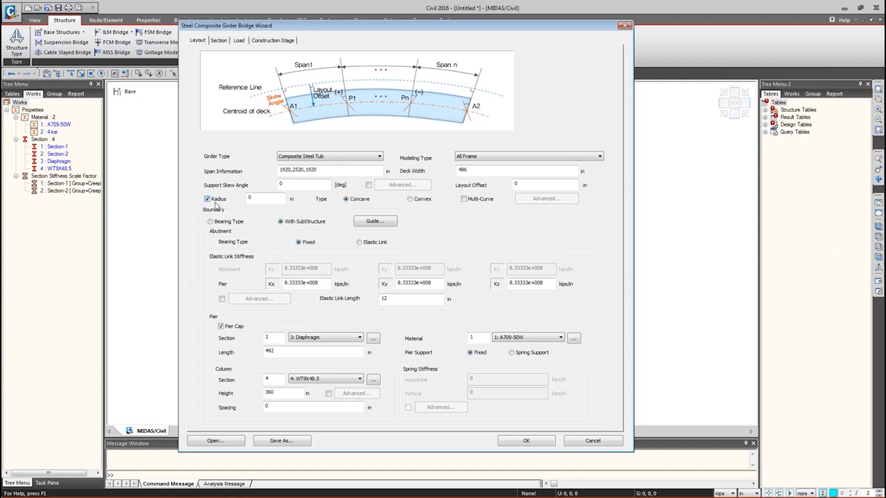
drag(255, 200, 238, 197)
text(8)
mouse_move(262, 198)
mouse_down()
mouse_move(237, 197)
mouse_move(255, 201)
mouse_up()
click(214, 220)
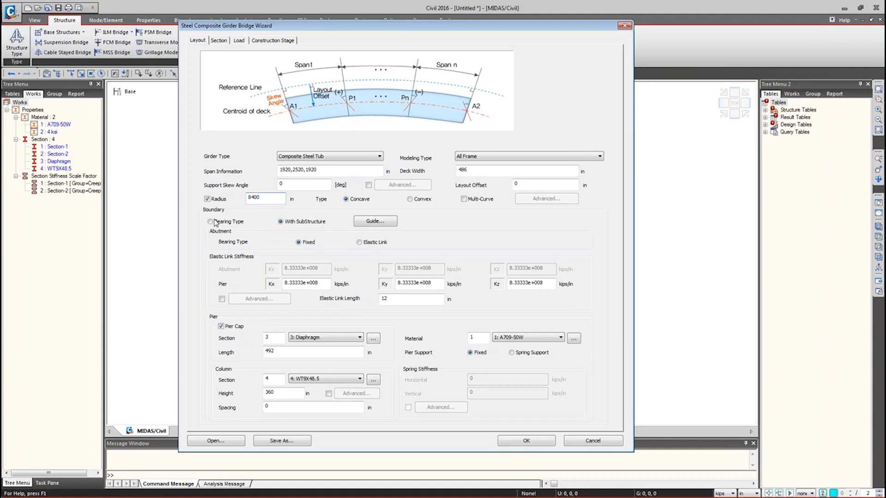
- Set Boundary to Bearing Type with the fixed support at Pier 1
click(306, 223)
click(211, 222)
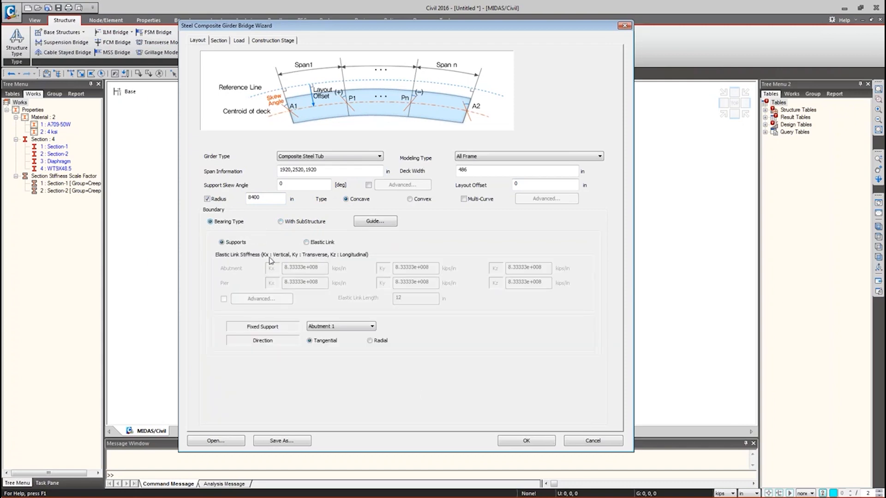
click(320, 329)
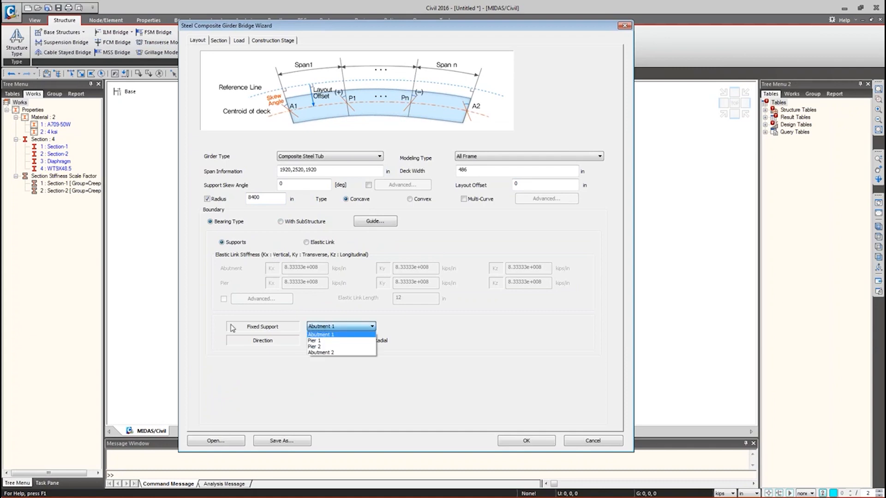
click(325, 341)
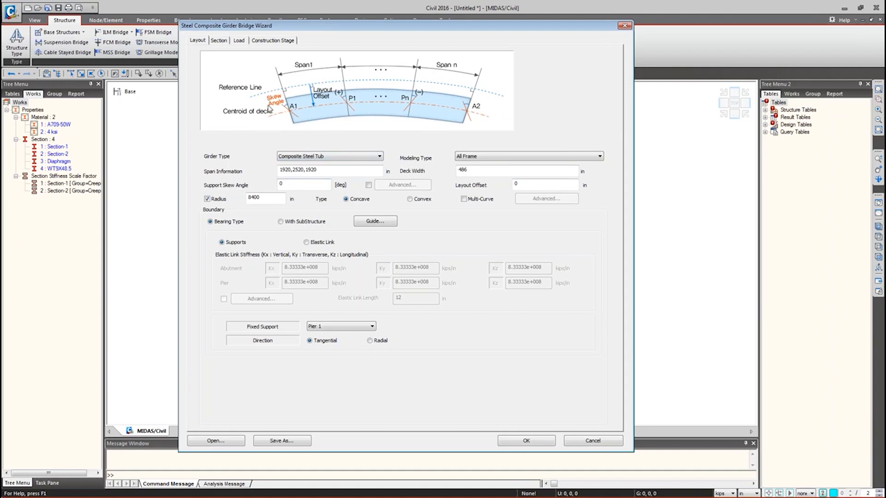
click(531, 183)
key(shift+Home)
key(BackSpace)
drag(540, 183, 500, 179)
click(282, 440)
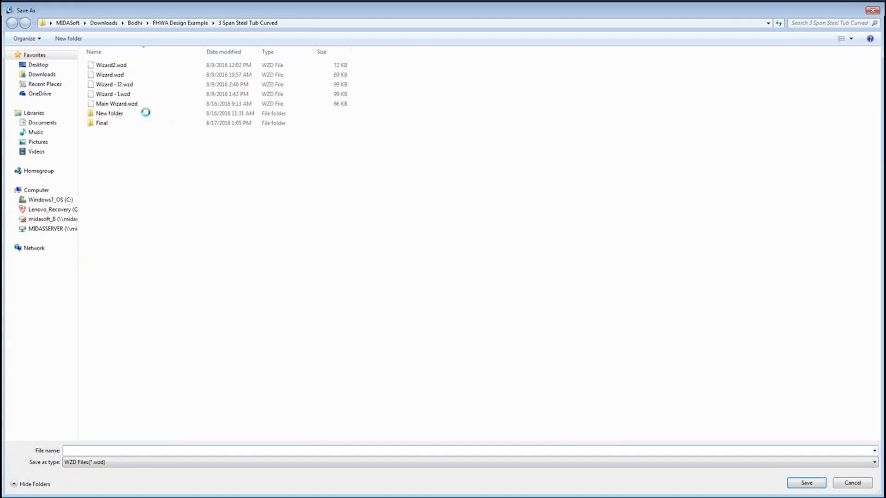
- Cancel saving and load the Main Wizard.wzd settings file, giving girders at -135 and 135 in
click(851, 483)
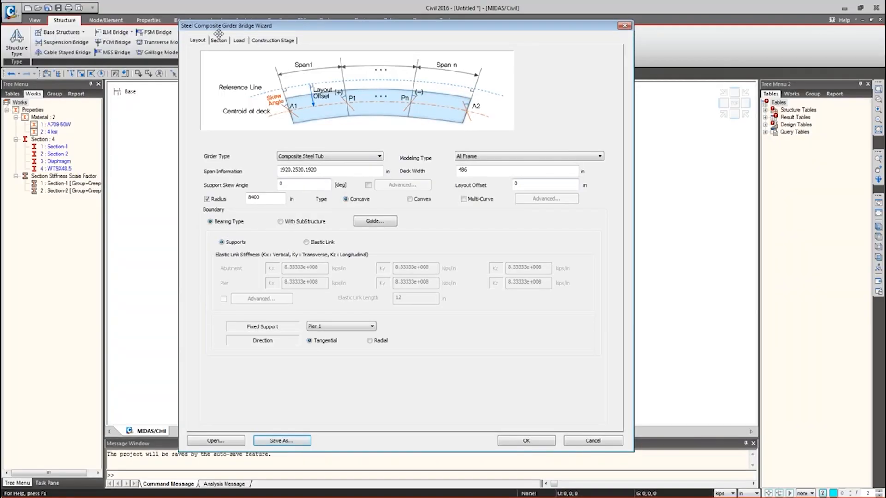
mouse_move(318, 26)
mouse_down()
mouse_move(243, 43)
mouse_move(170, 43)
mouse_up()
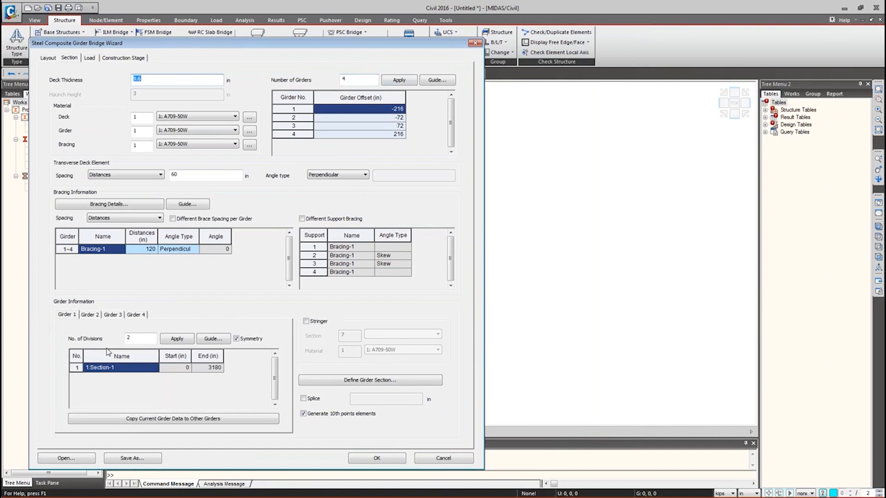
click(67, 458)
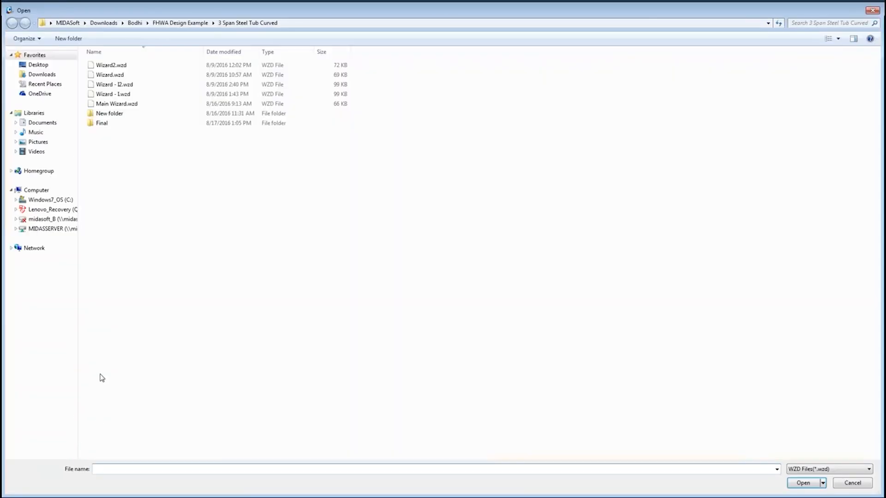
double_click(121, 106)
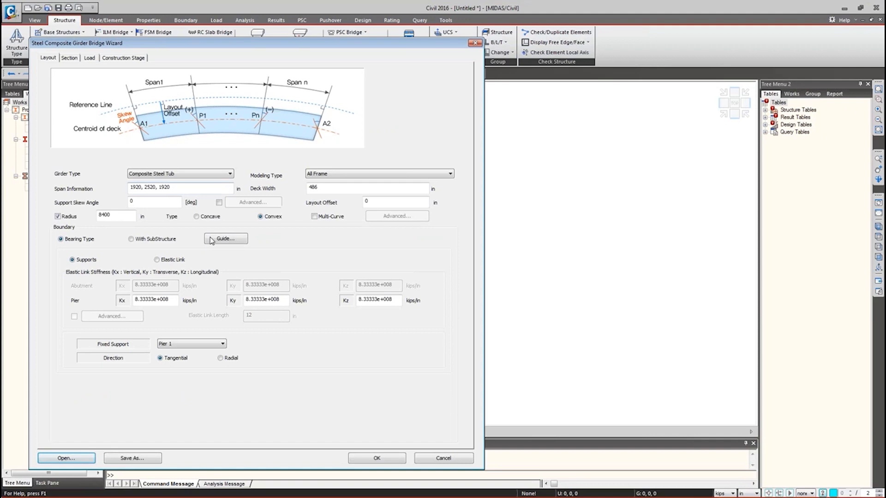
click(69, 58)
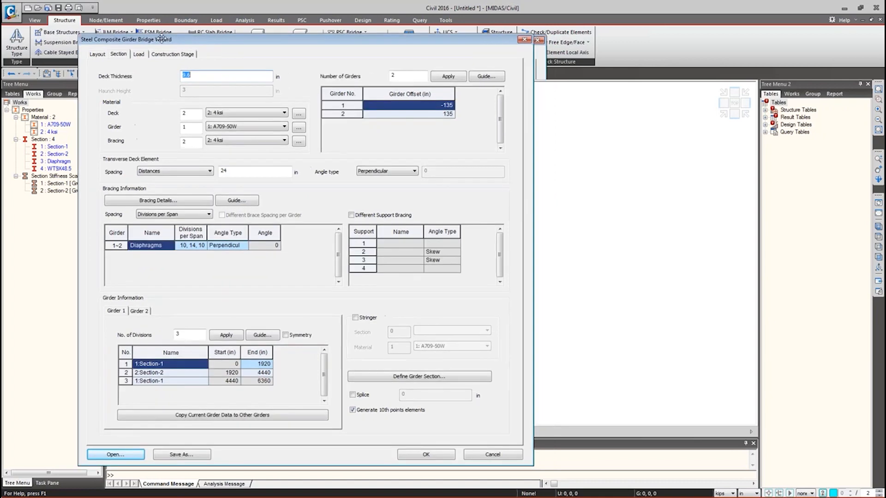
- Replace the 10, 14, 10 diaphragm Divisions per Span with 1
drag(188, 41, 151, 33)
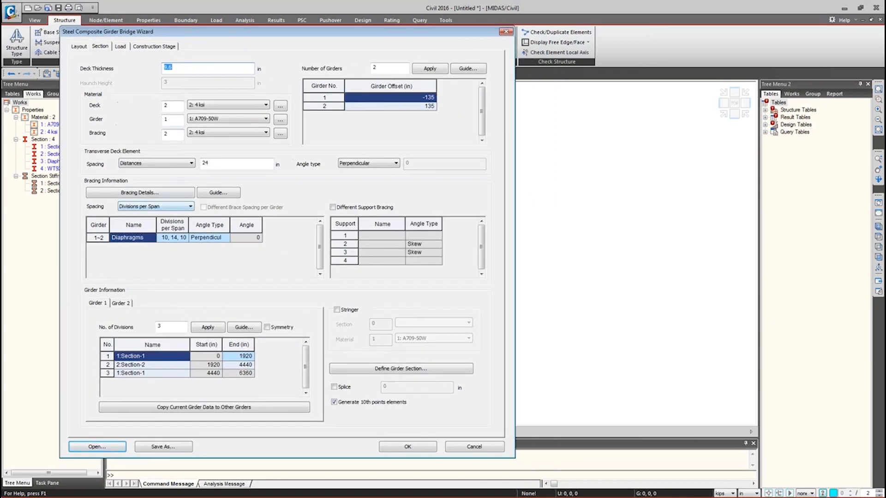
click(168, 239)
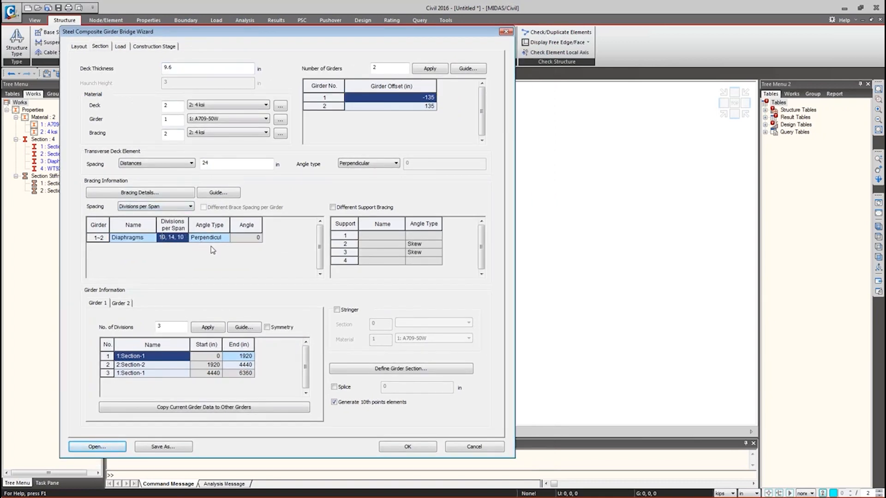
key(ctrl+a)
text(1)
click(125, 241)
click(179, 240)
click(237, 357)
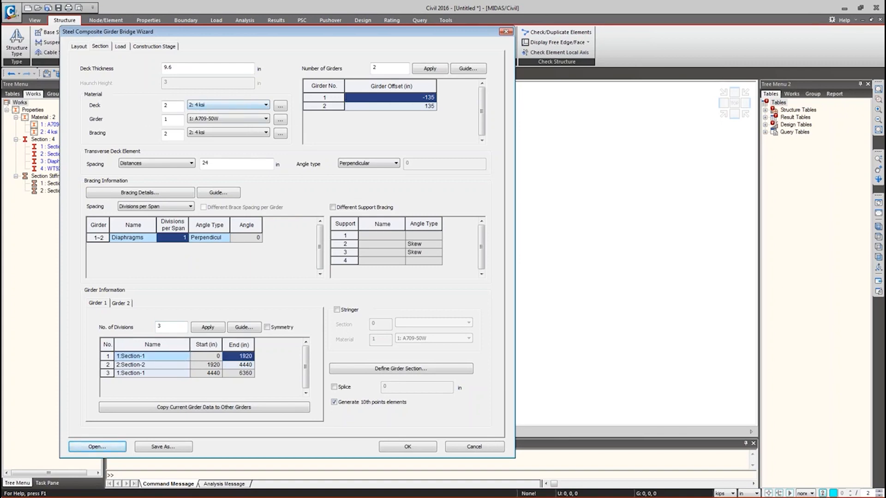
- Keep the bracing material at 2: 4 ksi, then switch to the PowerPoint tutorial
click(218, 120)
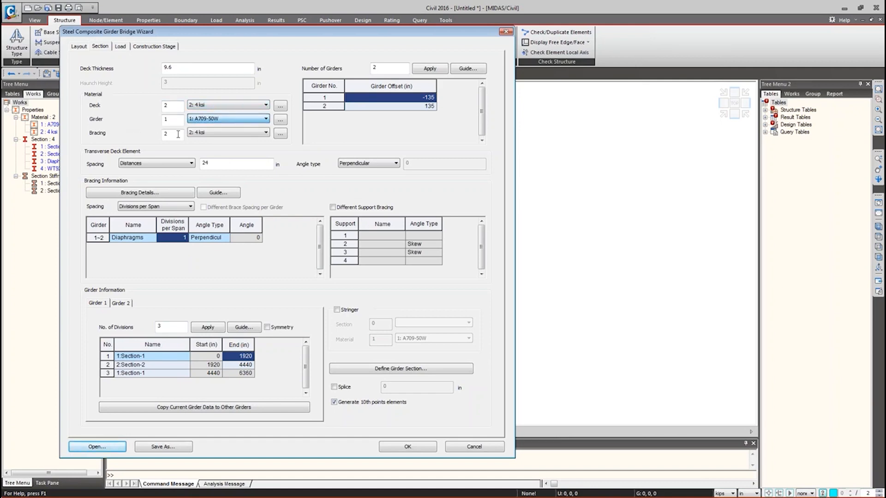
click(212, 133)
click(208, 141)
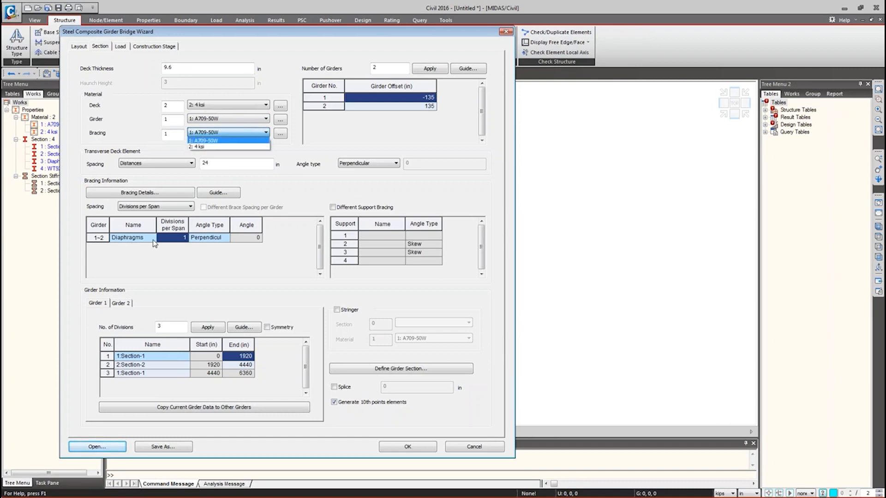
click(205, 147)
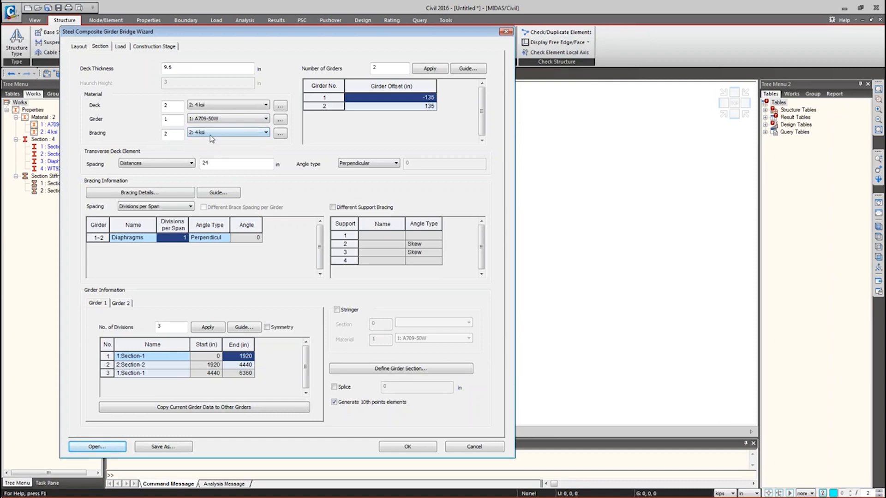
click(404, 108)
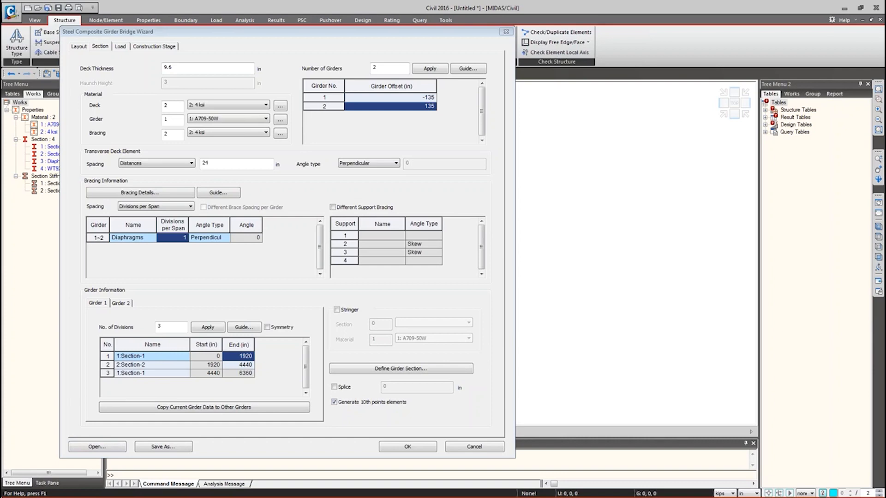
key(alt+Tab)
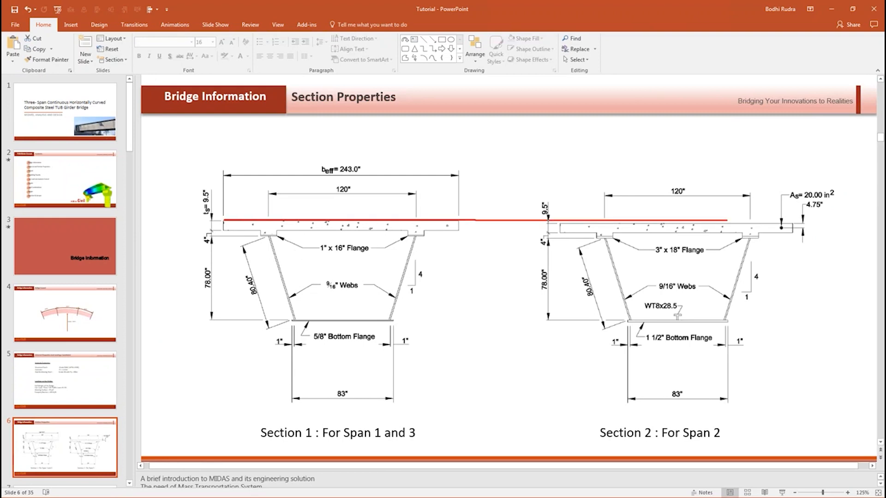
- Draw a red pen line across the deck tops on slide 6, then minimize PowerPoint
shift+drag(817, 224, 803, 221)
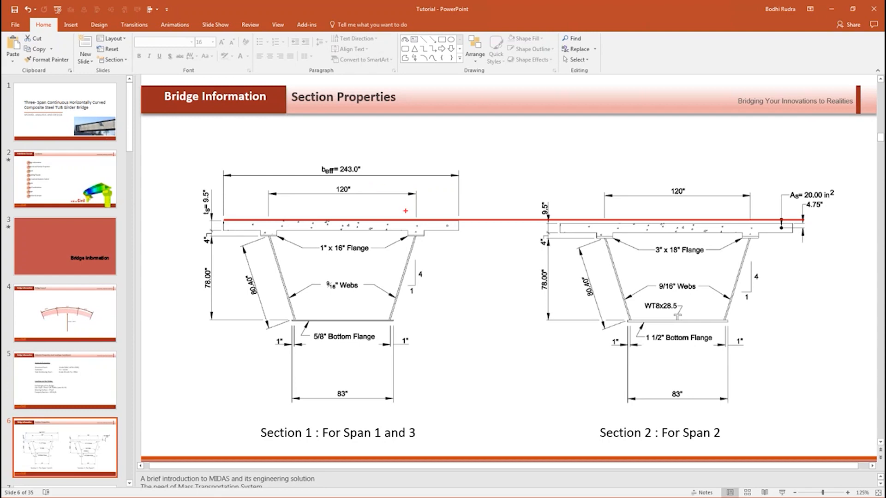
click(833, 9)
click(197, 241)
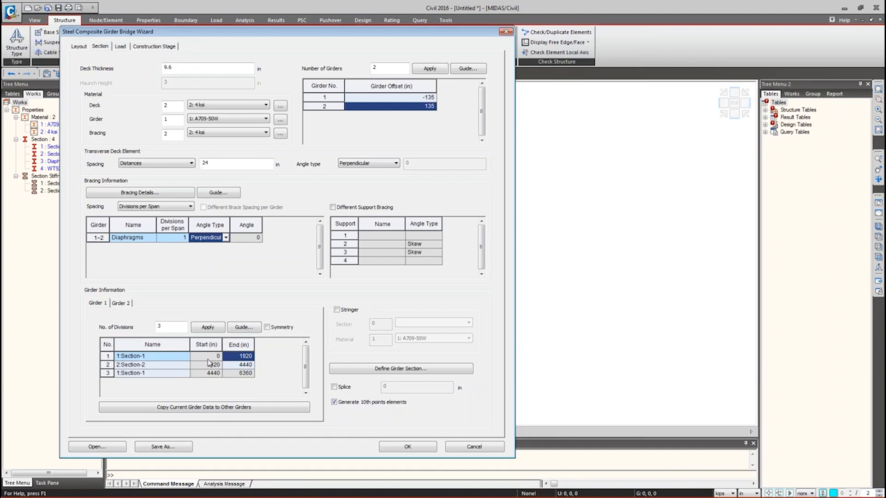
- Inspect Girder 1's Section-1, Section-2, Section-1 divisions and compare them with Girder 2's
click(131, 358)
click(234, 357)
click(127, 358)
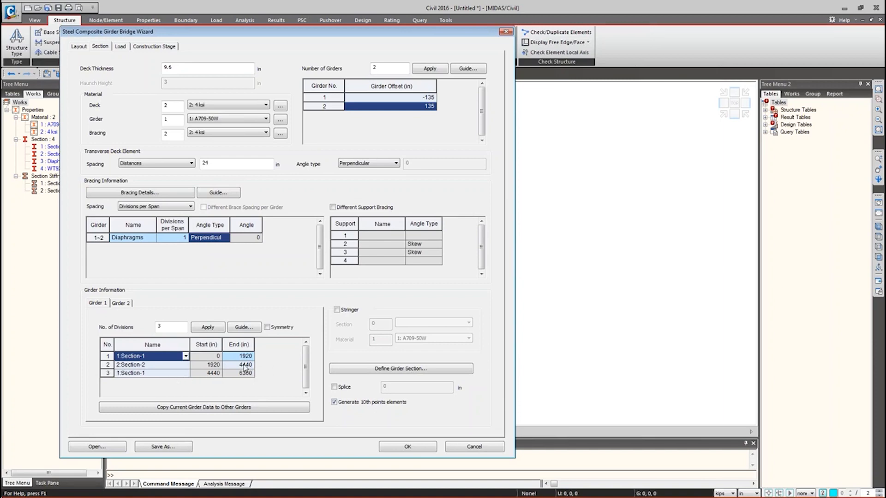
click(120, 304)
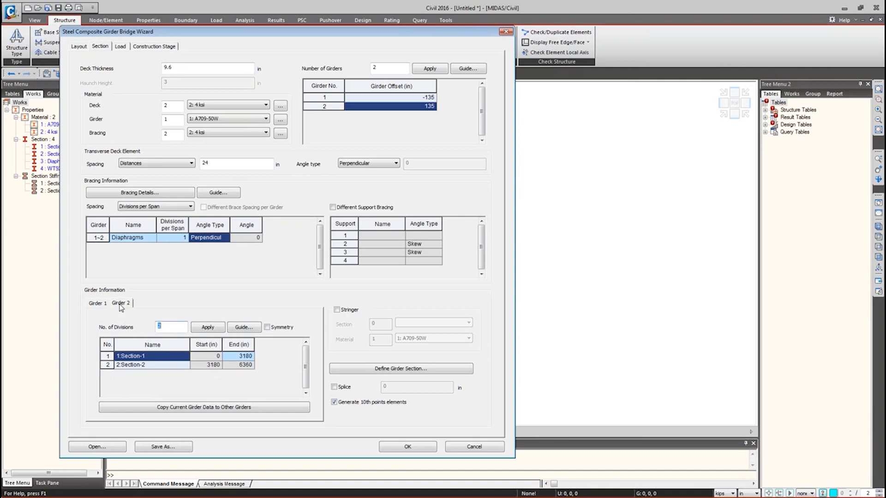
click(100, 307)
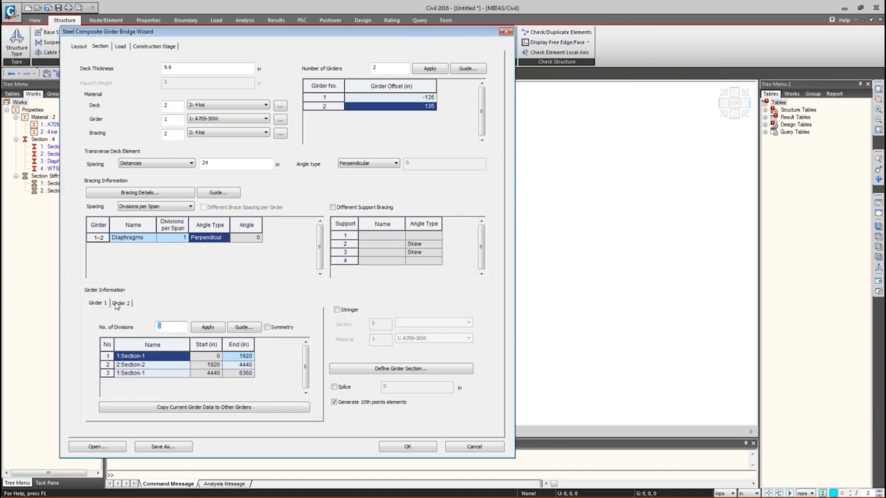
click(117, 304)
- Copy Girder 1's division data to Girder 2 and confirm both girders match
click(178, 411)
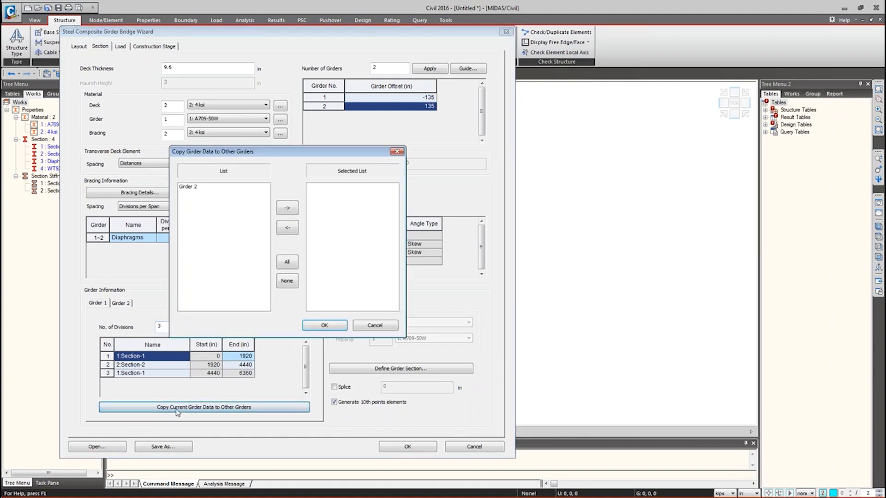
click(191, 187)
click(287, 208)
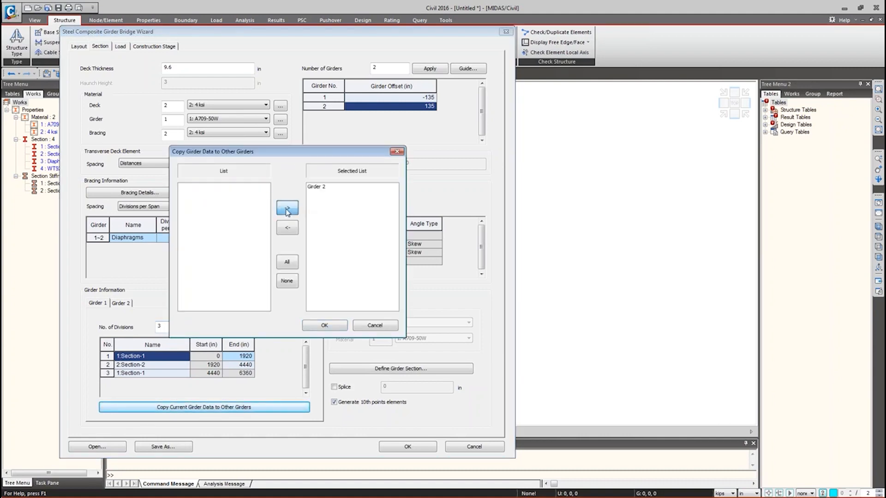
click(322, 327)
click(121, 303)
click(103, 305)
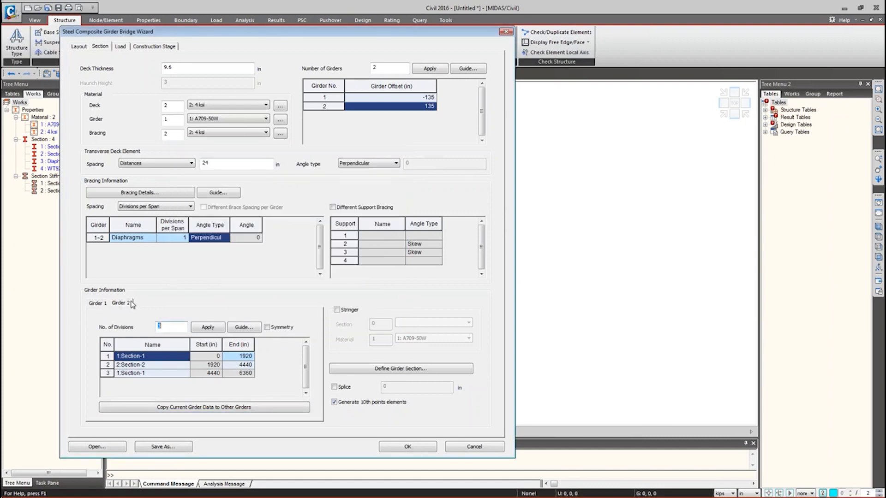
click(119, 304)
click(98, 303)
click(122, 47)
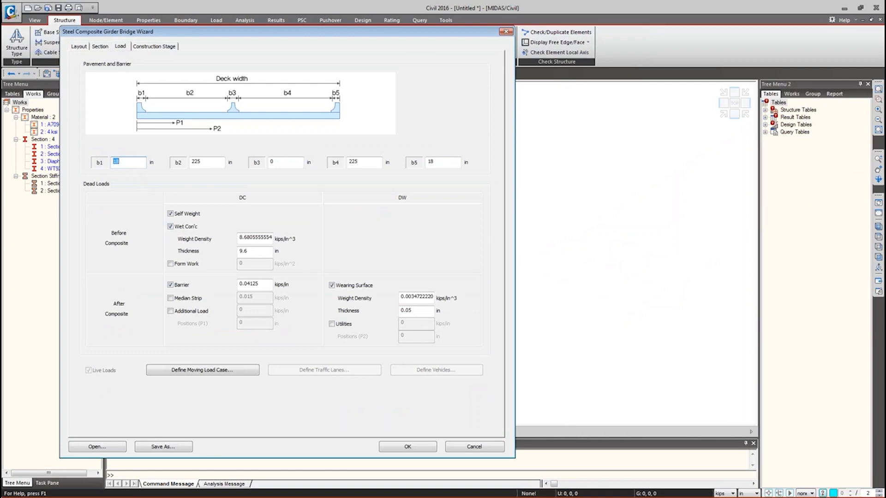
- Select the b2 and b3 width values on the Load tab for review
drag(206, 163, 184, 162)
click(276, 163)
double_click(276, 162)
- Choose AASHTO LRFD as the moving load code, then bring up lanes D1 99, D2 243, D3 387 in
click(178, 371)
click(300, 236)
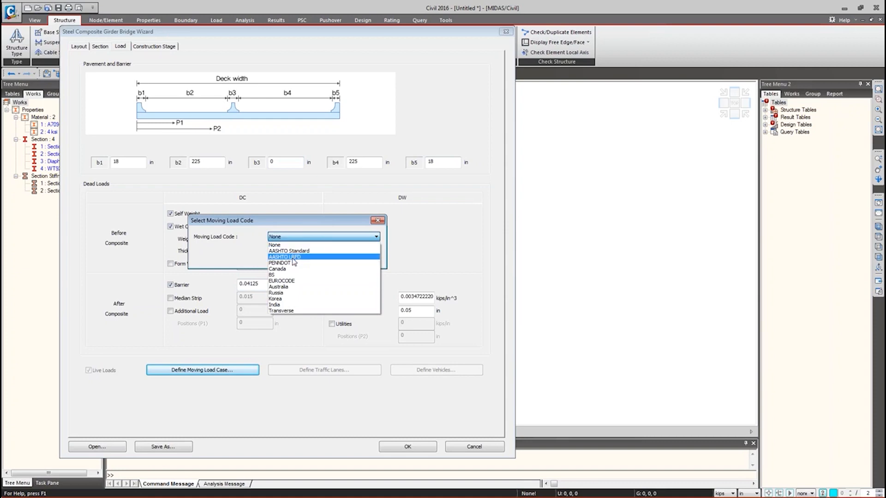
click(293, 258)
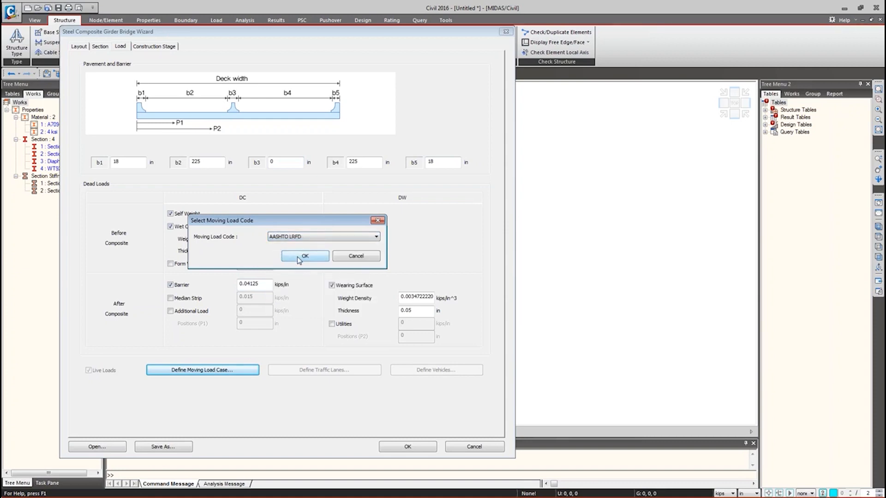
click(299, 257)
click(305, 371)
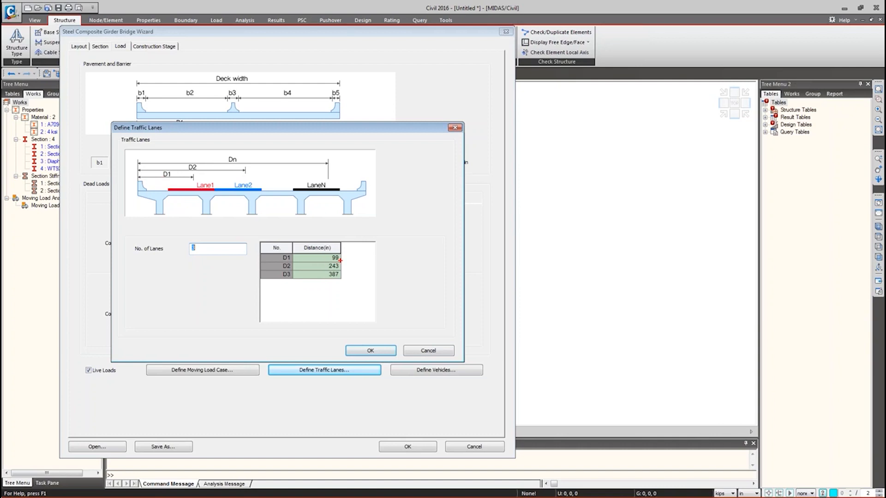
drag(447, 205, 550, 204)
- Mark up lanes D1–D3 at 99, 243 and 387 in with red sketches, then cancel
mouse_move(459, 217)
mouse_down()
mouse_move(448, 226)
mouse_move(455, 234)
mouse_up()
mouse_move(448, 227)
mouse_down()
mouse_move(551, 230)
mouse_move(543, 239)
mouse_up()
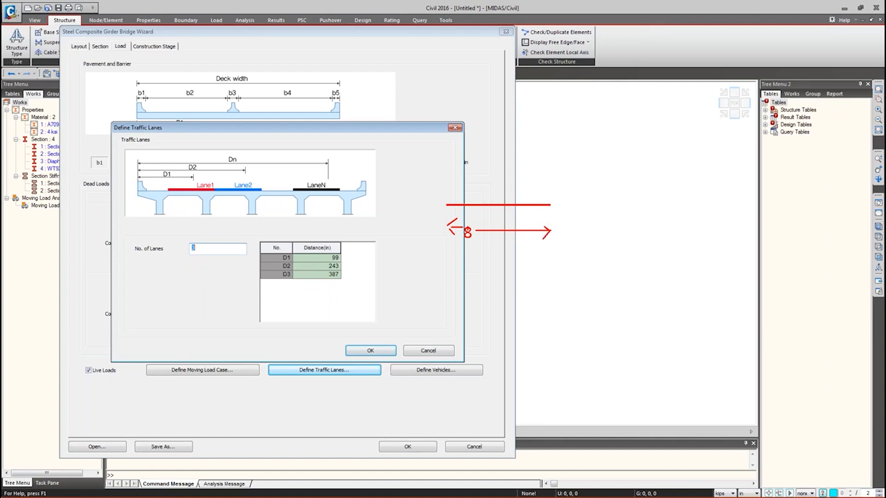
drag(445, 185, 476, 204)
mouse_move(482, 185)
mouse_down()
mouse_move(512, 204)
mouse_move(551, 204)
mouse_up()
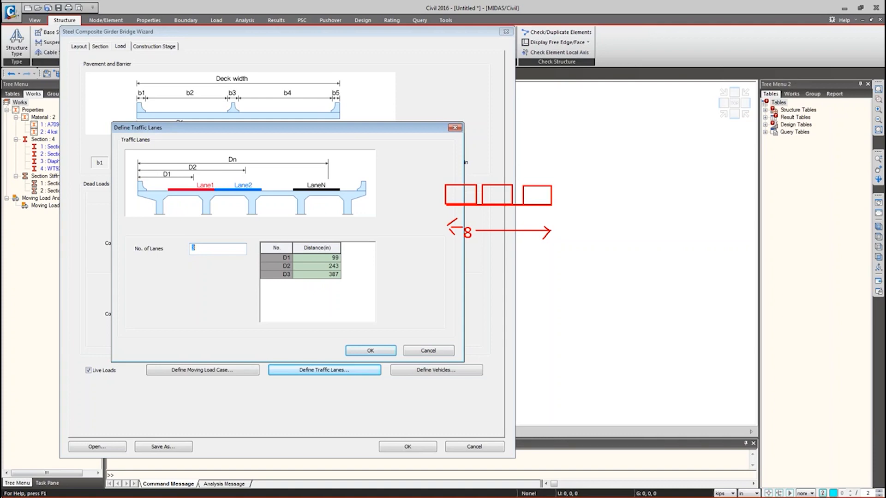
key(Escape)
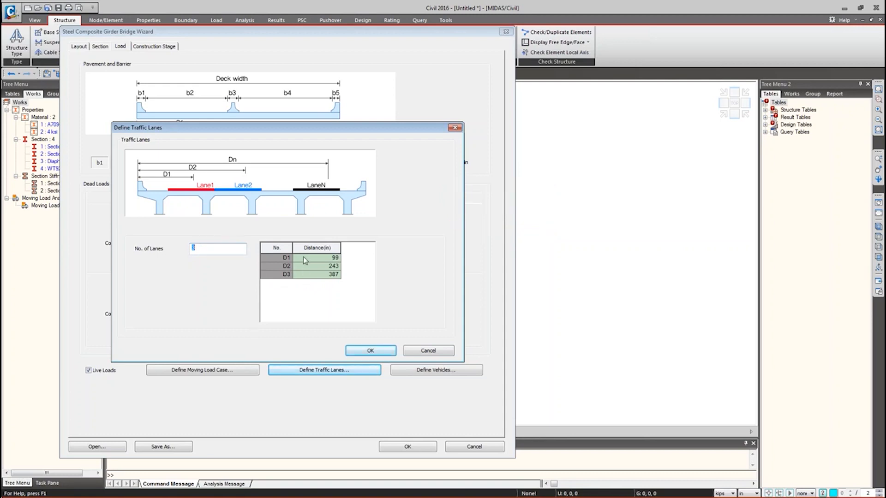
click(426, 353)
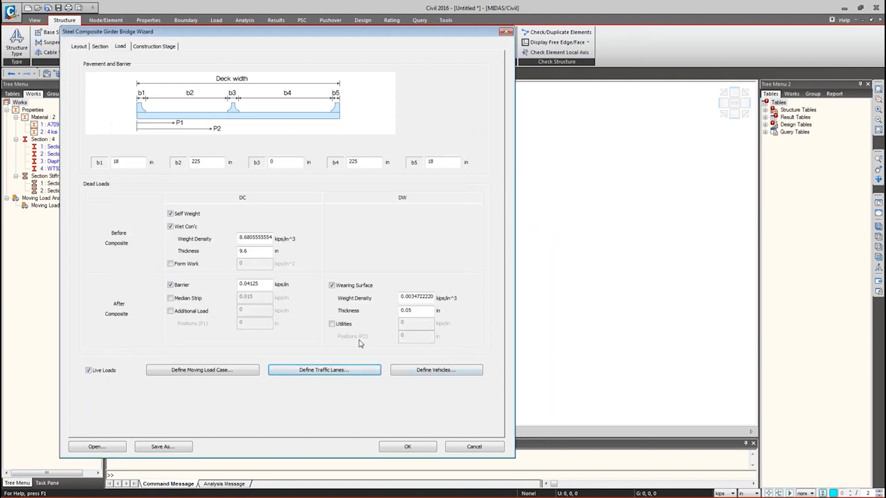
- Add the HL-93TRK standard truck with a 33% dynamic load allowance
click(415, 375)
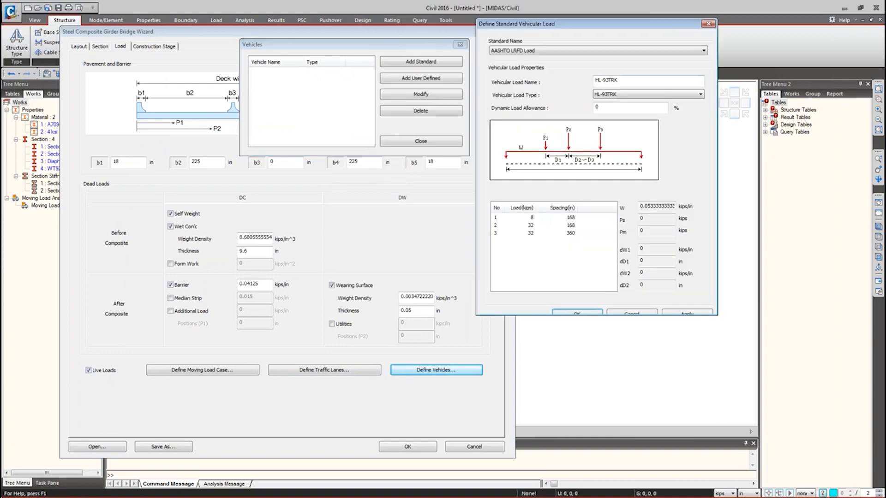
text(333)
key(BackSpace)
click(681, 313)
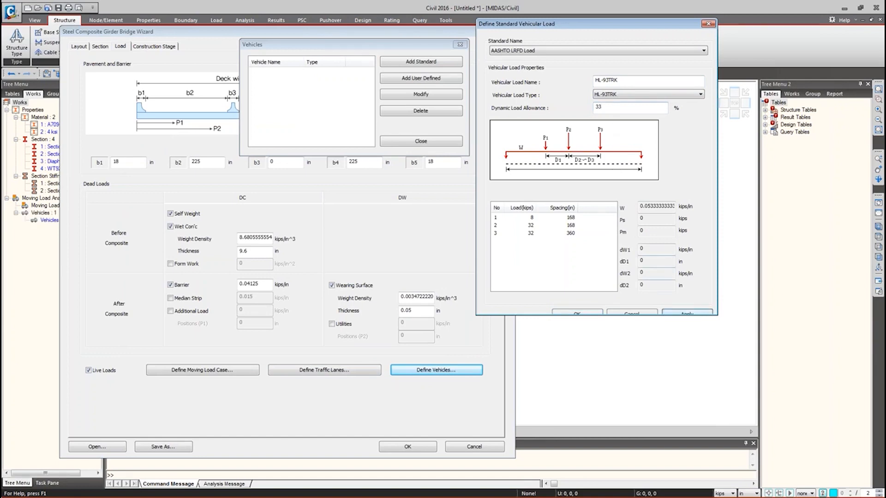
- Add the HL-93TDM tandem vehicle and close both vehicle dialogs
click(620, 107)
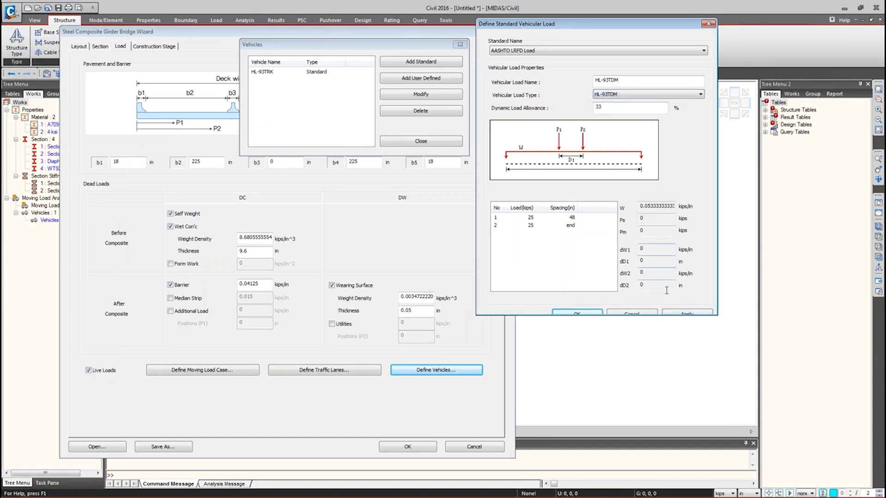
click(687, 312)
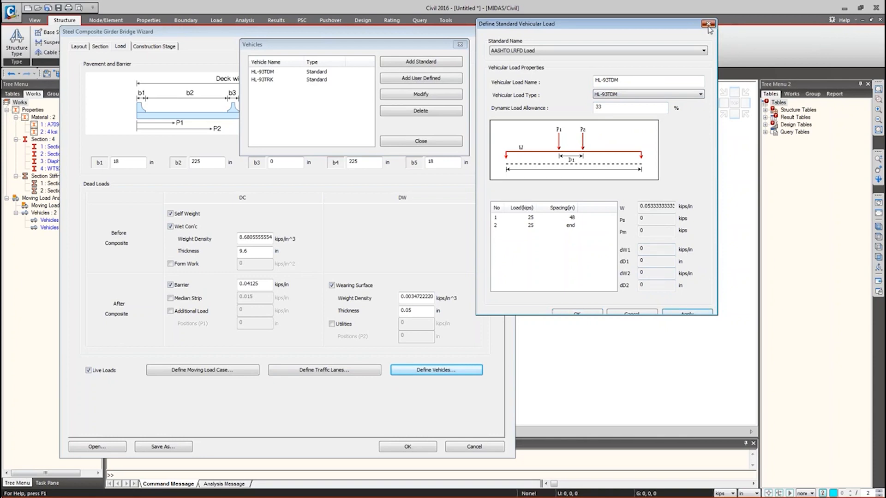
click(708, 23)
click(412, 142)
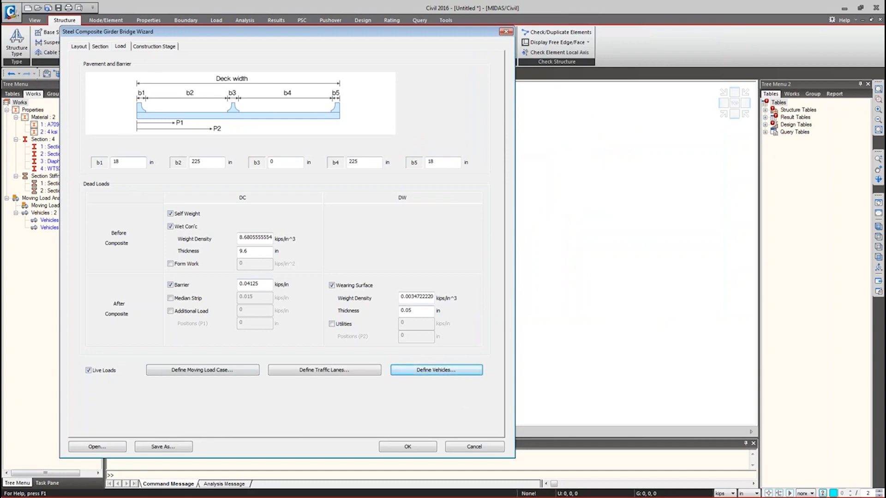
click(154, 46)
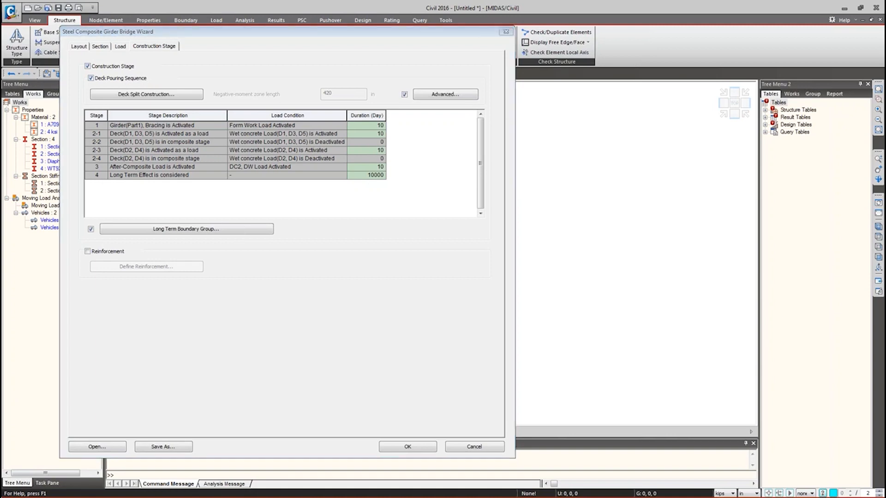
- Switch to the PowerPoint tutorial, showing the Section Properties slide
key(alt+Tab)
scroll(88, 418, down, 1)
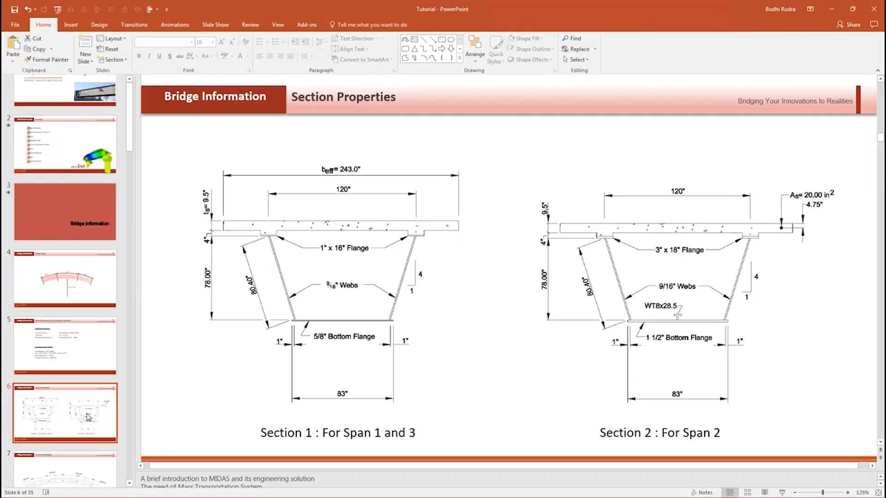
- View the Construction Staging slide, then return to midas Civil's negative-moment zone length settings
scroll(88, 417, down, 3)
click(86, 291)
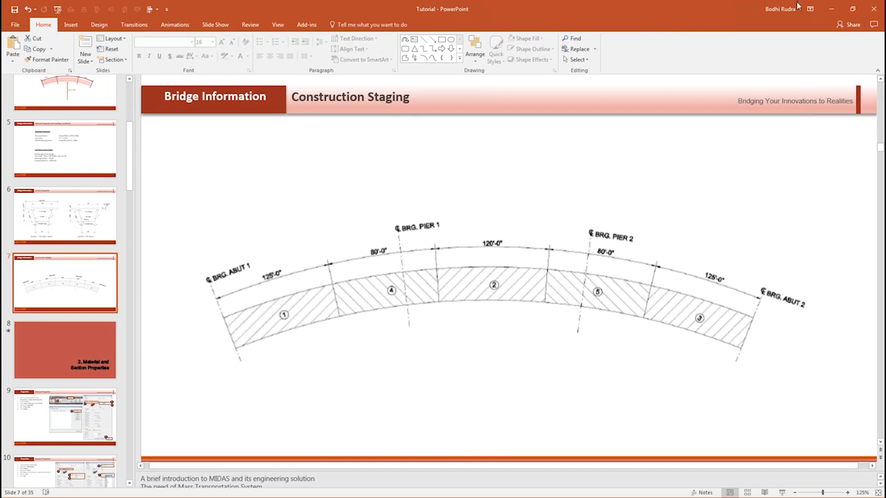
click(839, 9)
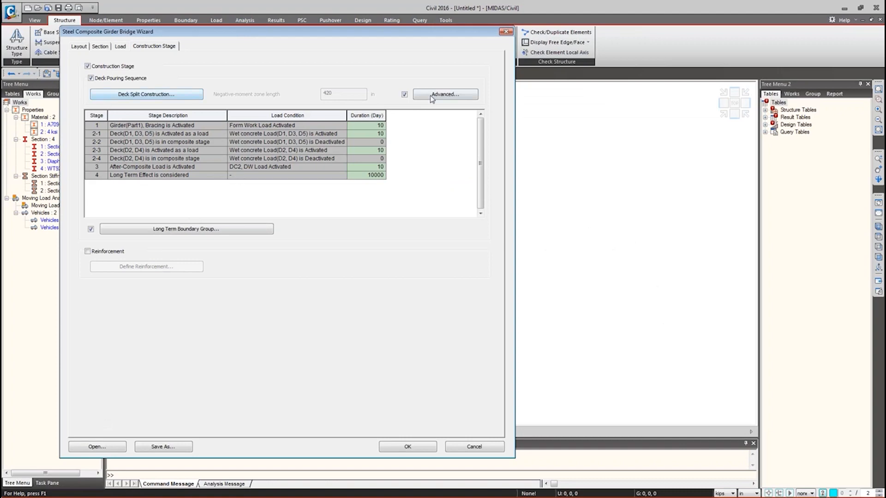
click(462, 95)
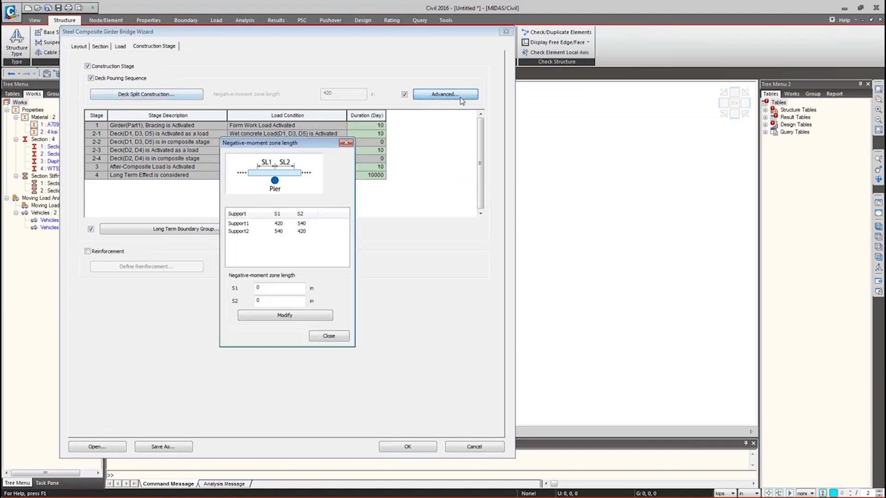
- Review the Support1 and Support2 negative-moment zone lengths of 420 and 540 in
click(245, 224)
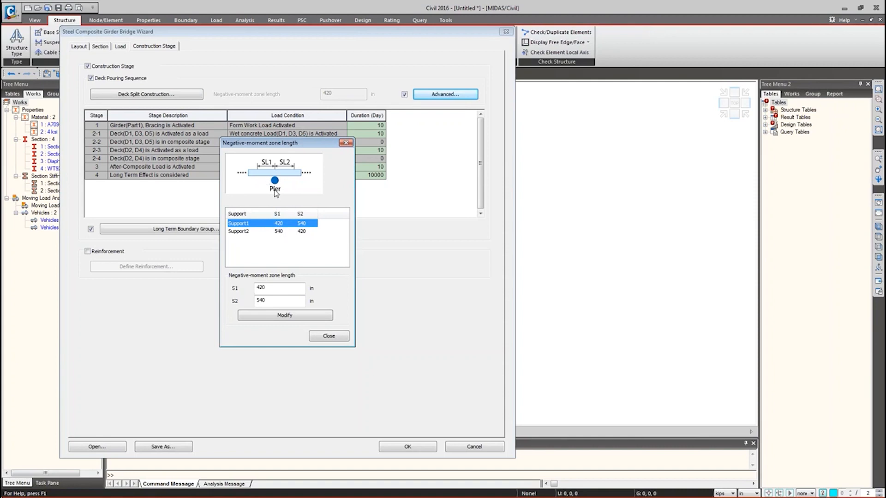
click(276, 235)
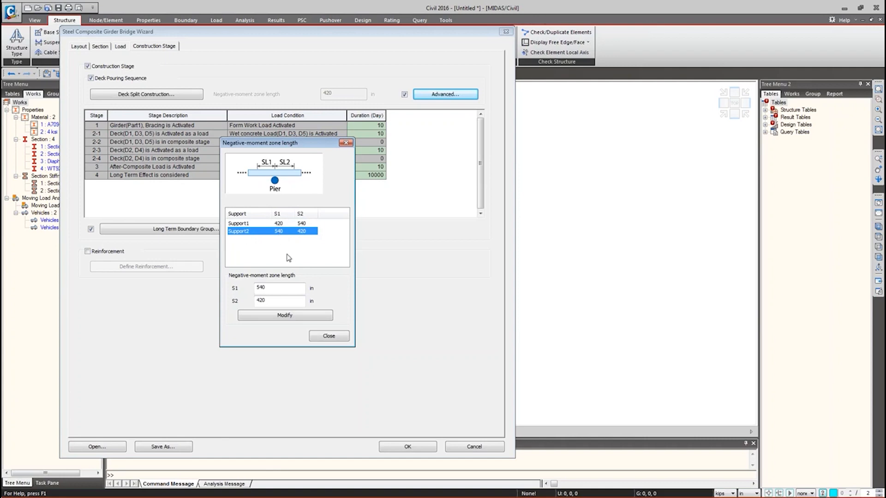
click(331, 339)
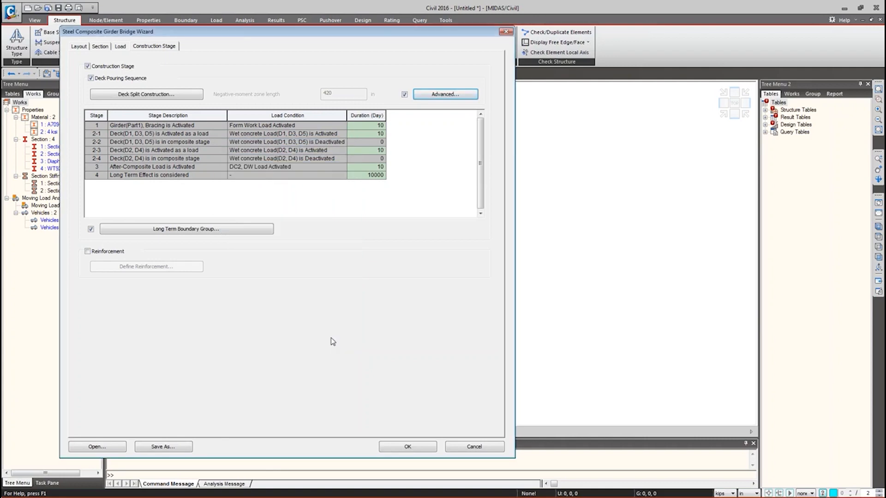
click(170, 96)
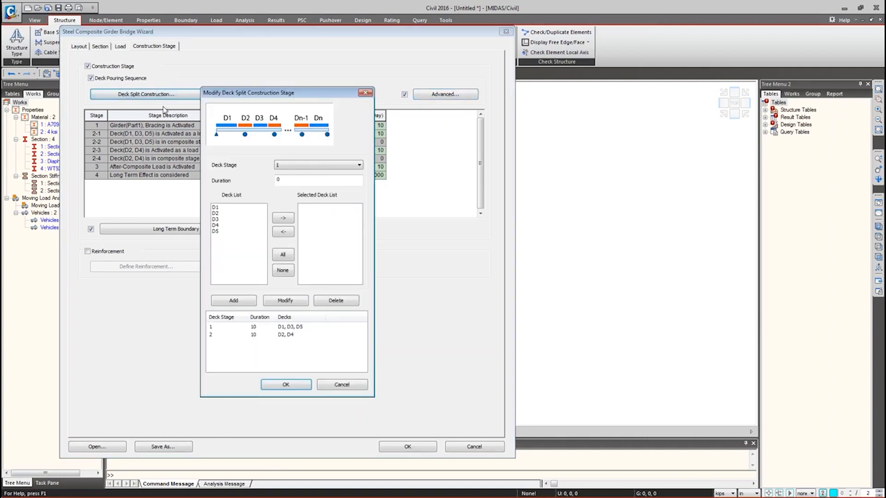
- Check the deck pour stages: stage 1 D1, D3, D5; stage 2 D2, D4; 10 days each
click(254, 327)
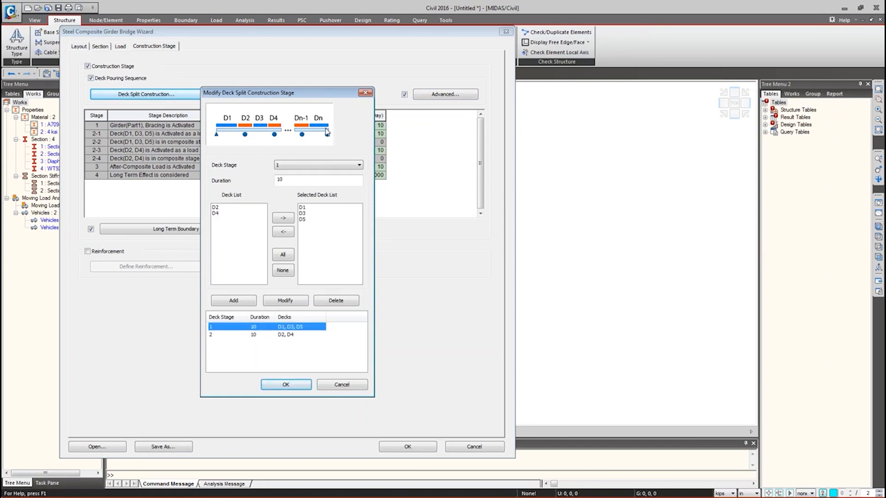
click(286, 165)
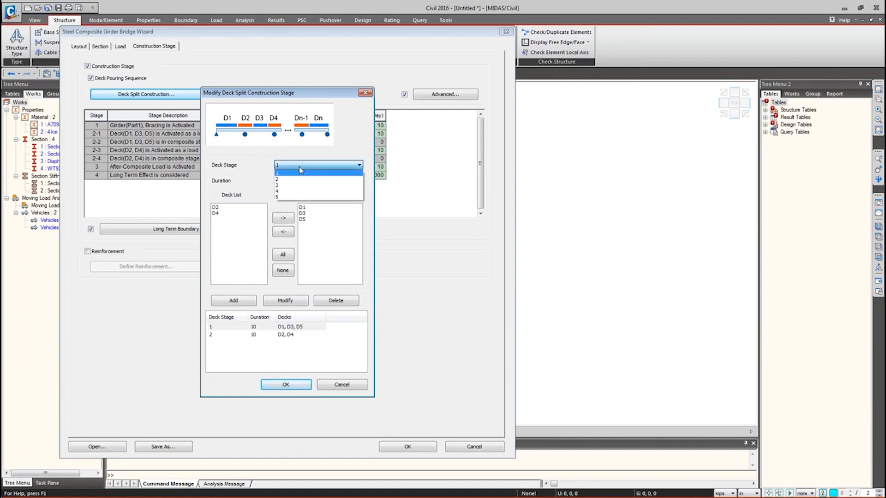
click(249, 335)
click(249, 335)
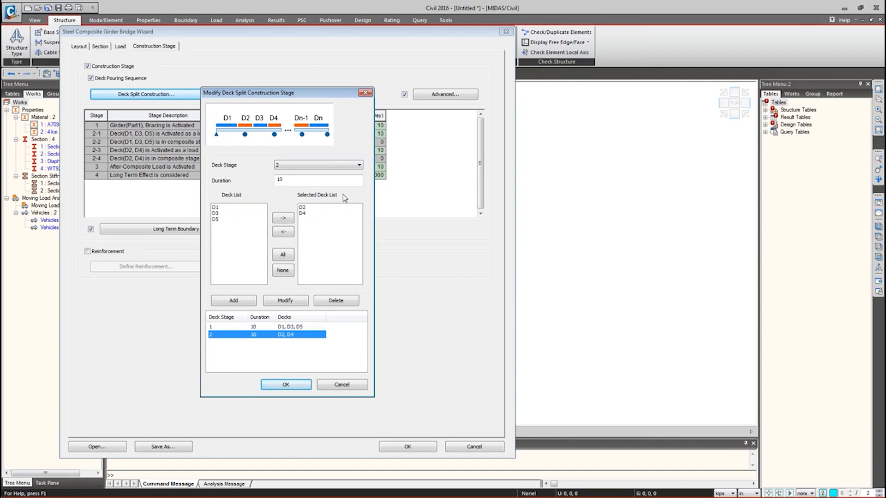
click(341, 384)
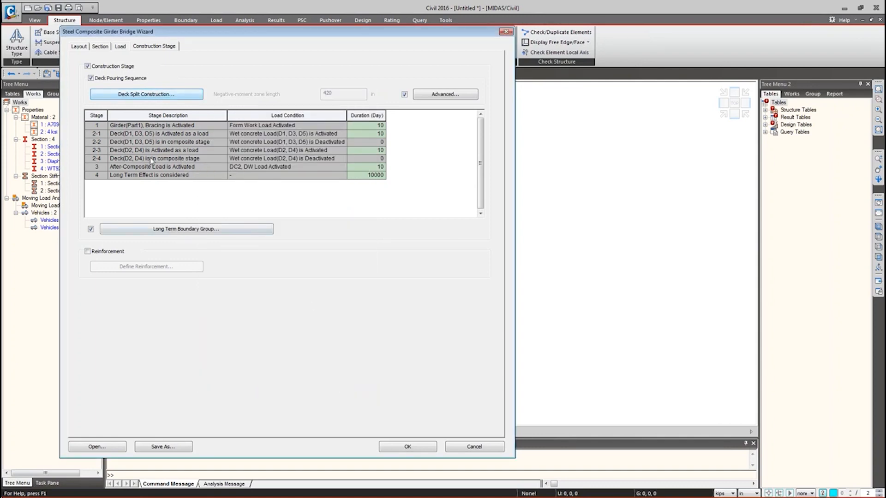
click(163, 231)
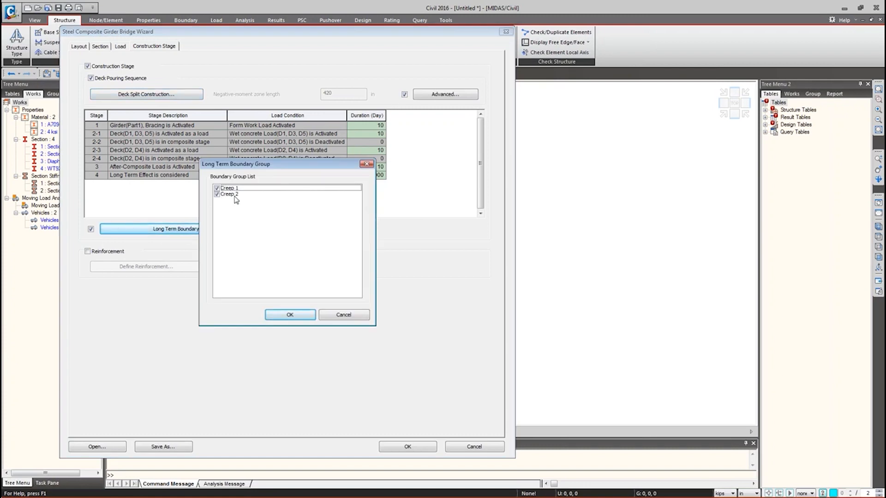
- Leave the Creep 1 and Creep 2 boundary groups unchanged and enable deck Reinforcement
click(336, 318)
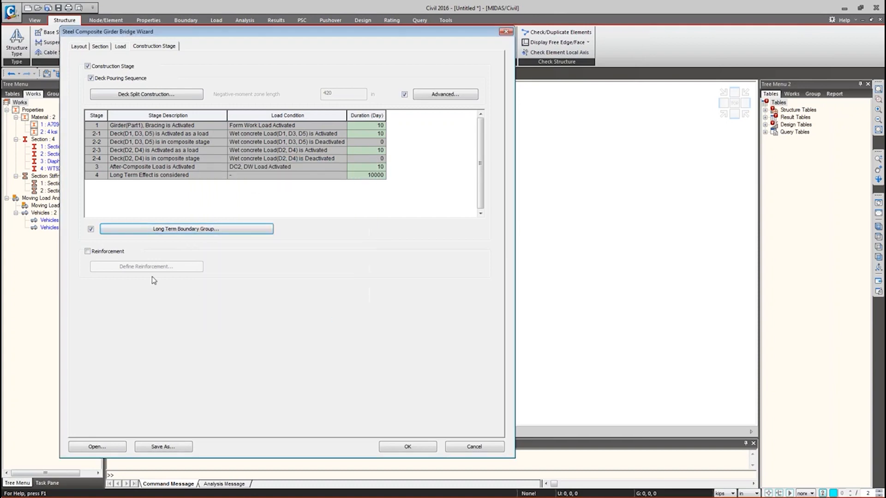
click(105, 255)
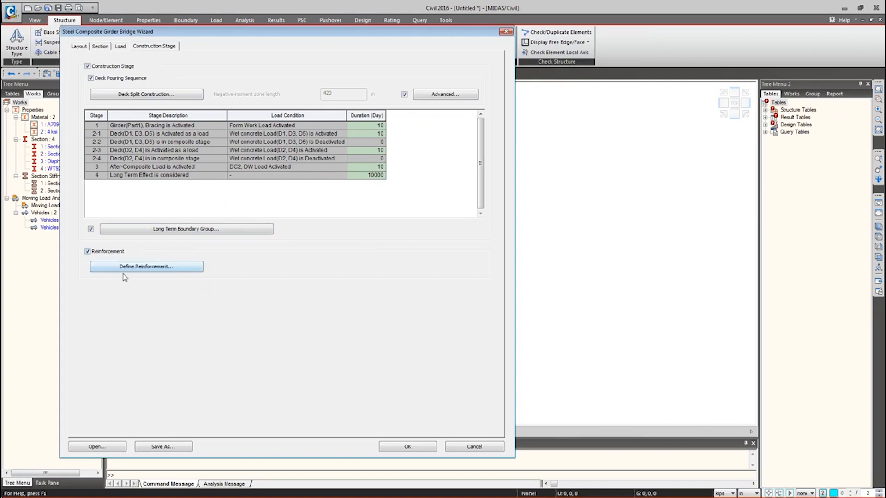
click(118, 268)
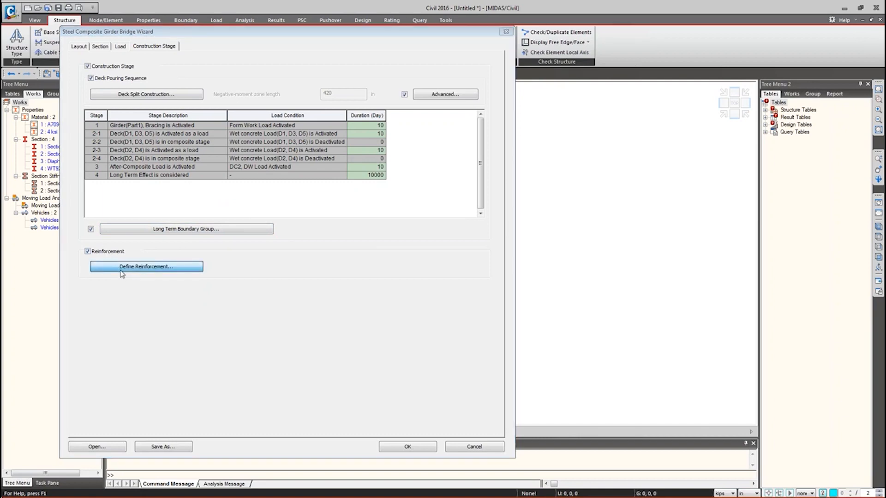
- Start a Section-1 rebar line at the deck's left end, (-115, 20)
click(122, 266)
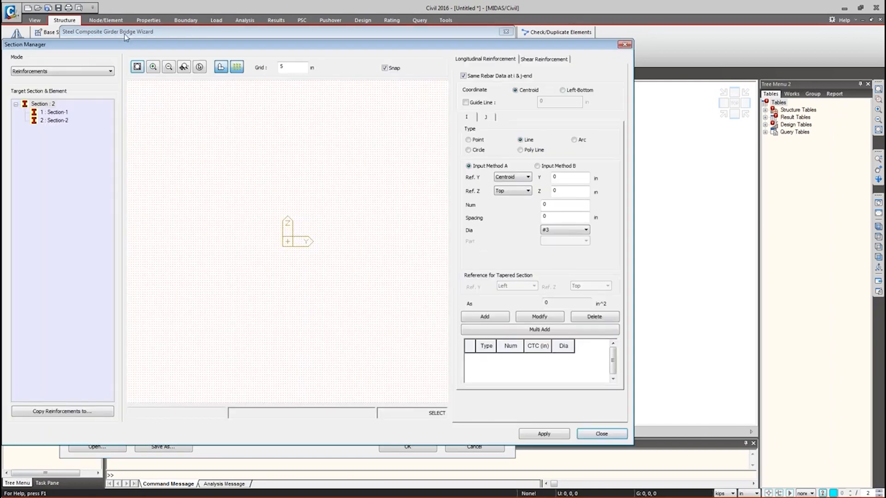
drag(129, 53, 179, 66)
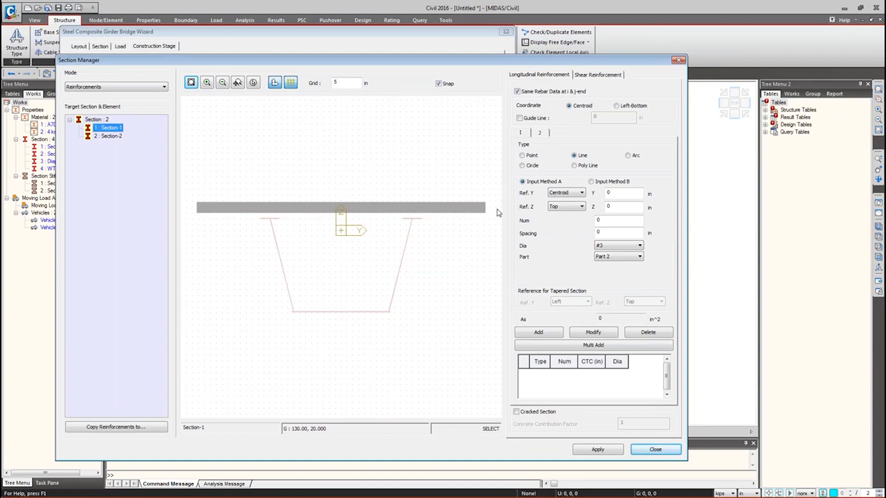
click(592, 181)
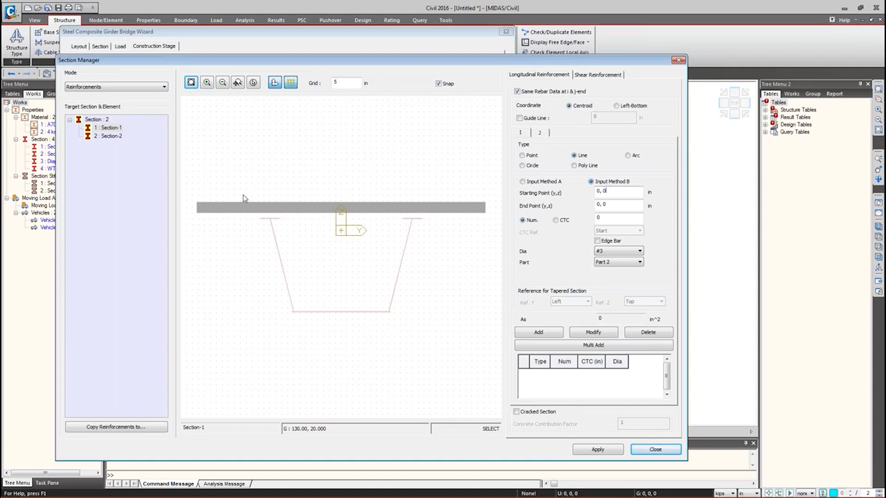
click(206, 211)
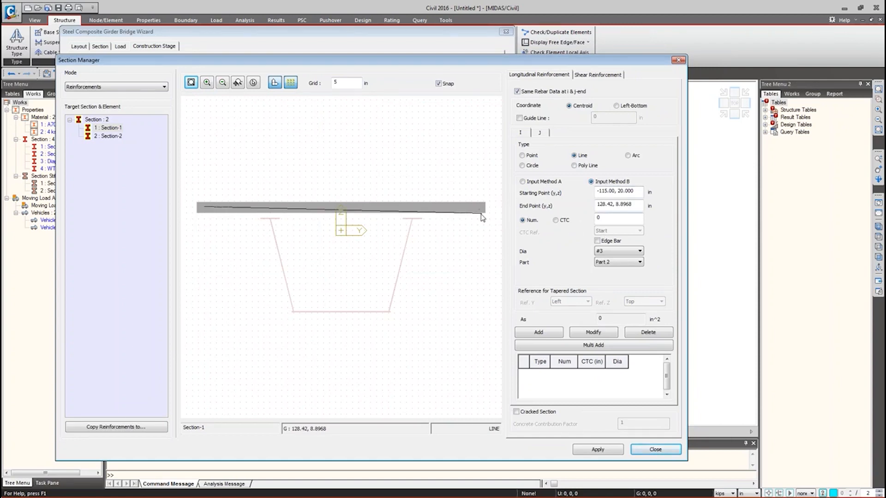
click(492, 222)
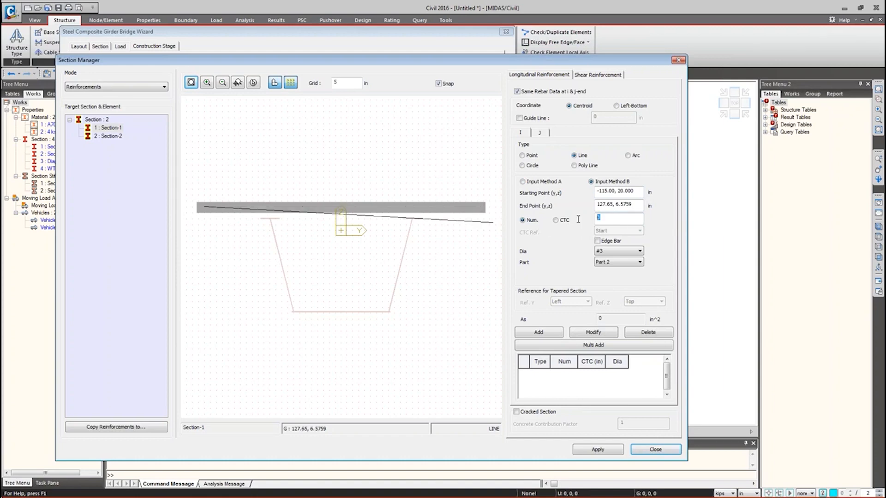
- Make the line 20 #14 bars ending at (115, 20), then apply and close
text(20)
click(618, 252)
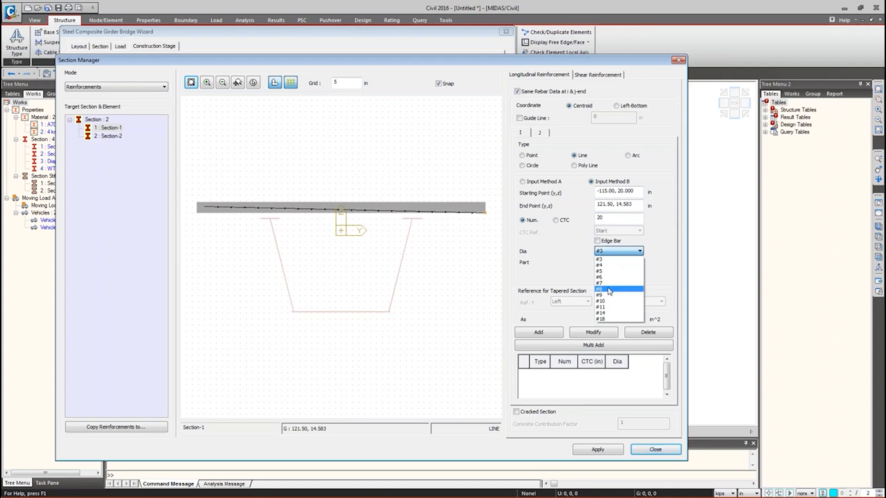
click(601, 313)
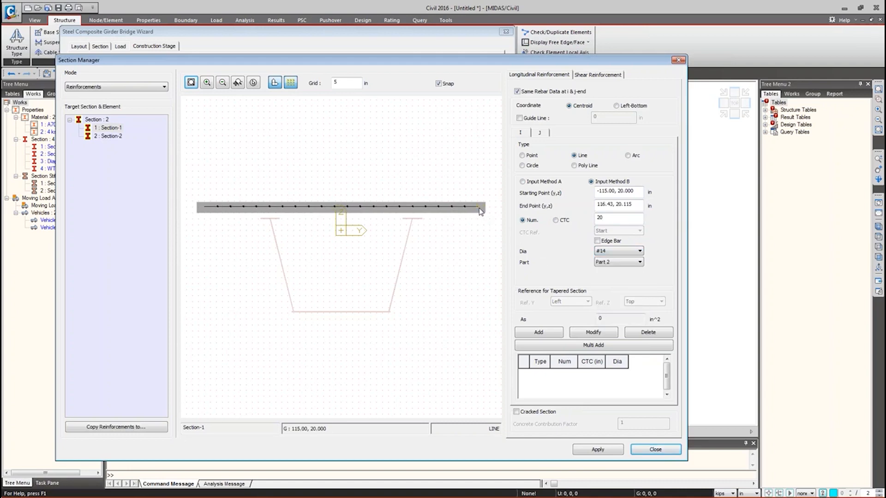
click(480, 210)
click(539, 335)
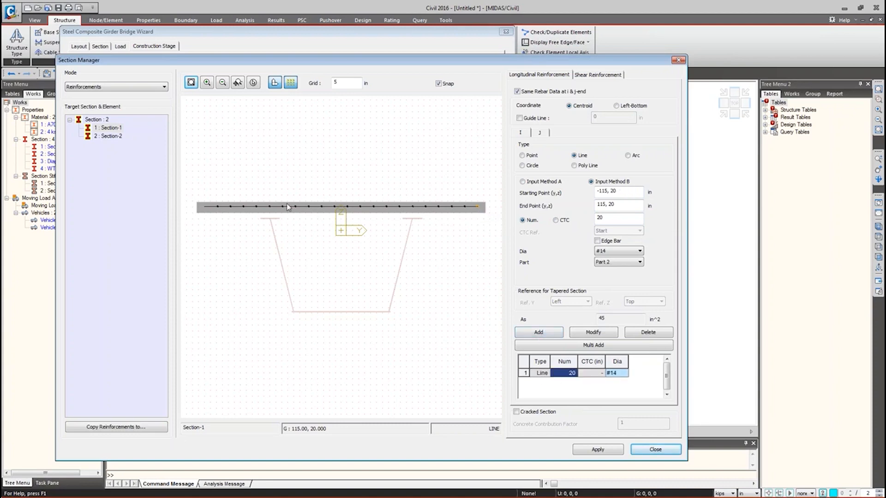
click(357, 203)
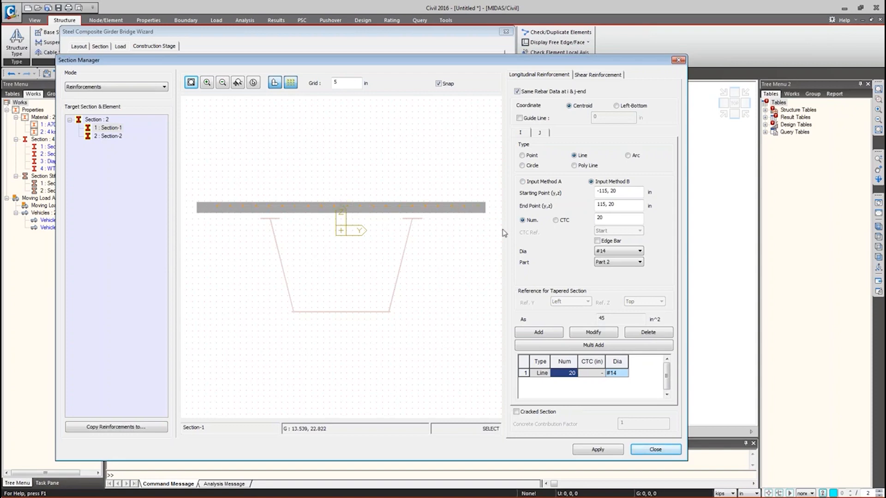
click(597, 449)
click(656, 450)
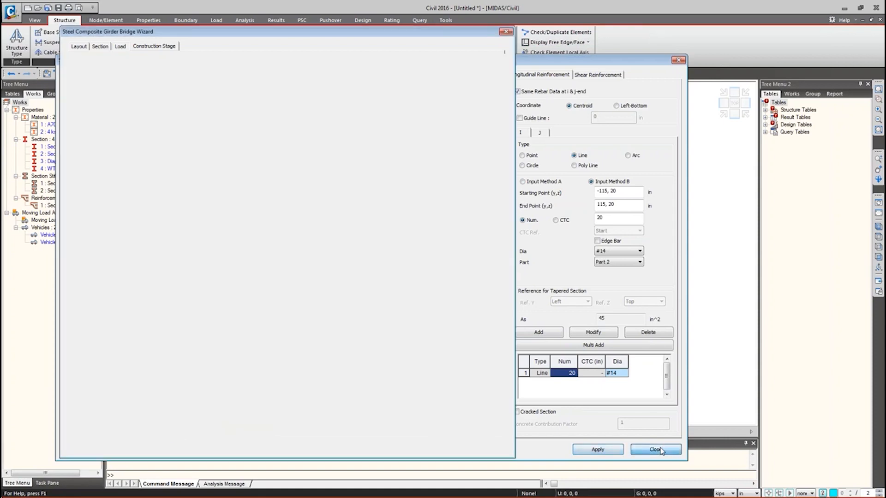
- Generate the bridge model (2454 nodes, 3252 elements), inspect it, and switch to wireframe view
drag(146, 35, 312, 23)
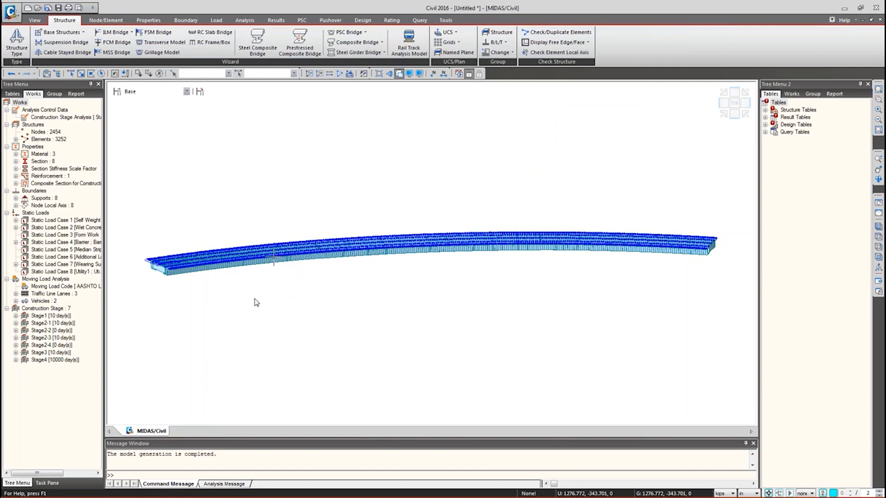
ctrl+middle_drag(272, 259, 312, 261)
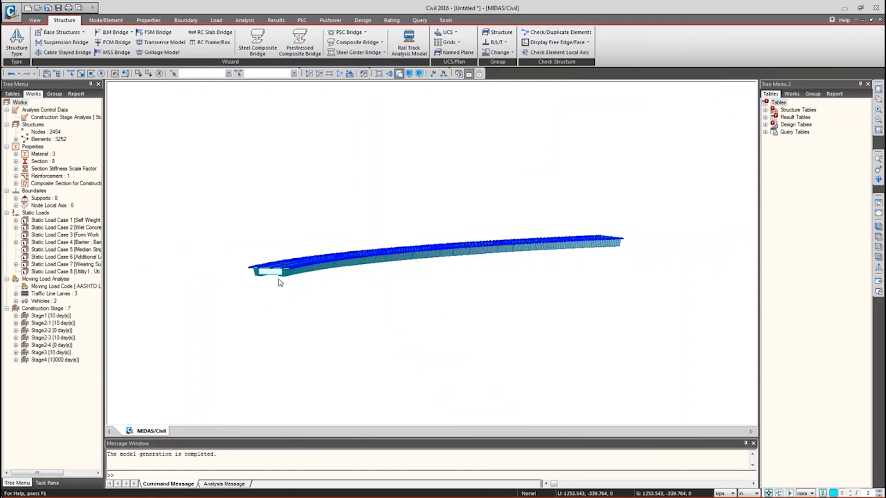
scroll(273, 274, up, 6)
middle_drag(268, 272, 274, 255)
scroll(273, 256, up, 5)
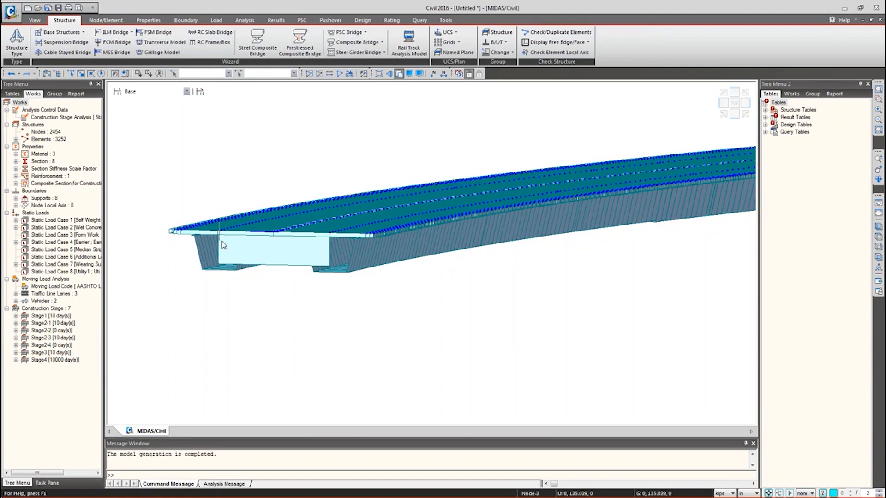
mouse_move(222, 244)
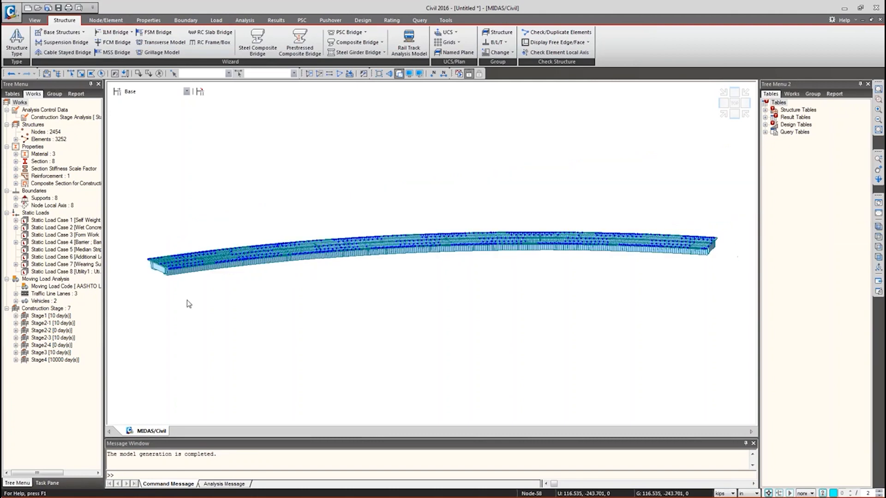
key(ctrl+h)
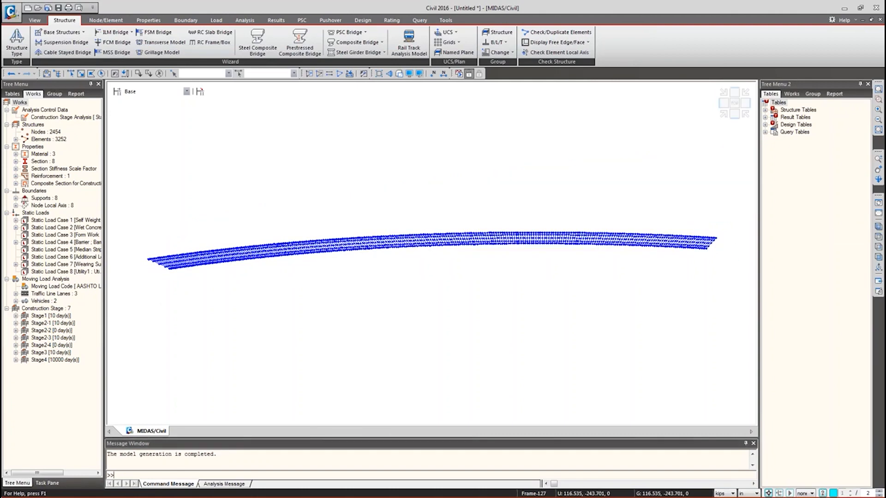
middle_drag(185, 314, 181, 358)
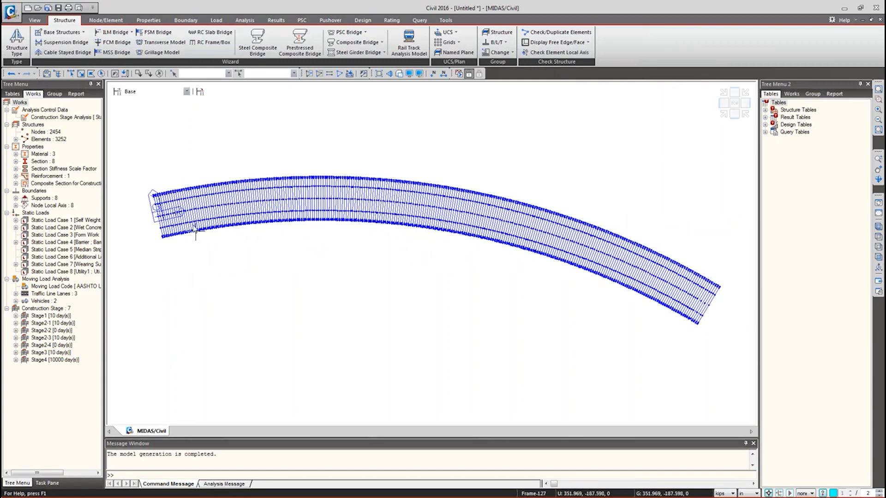
ctrl+middle_drag(164, 252, 245, 192)
key(ctrl+h)
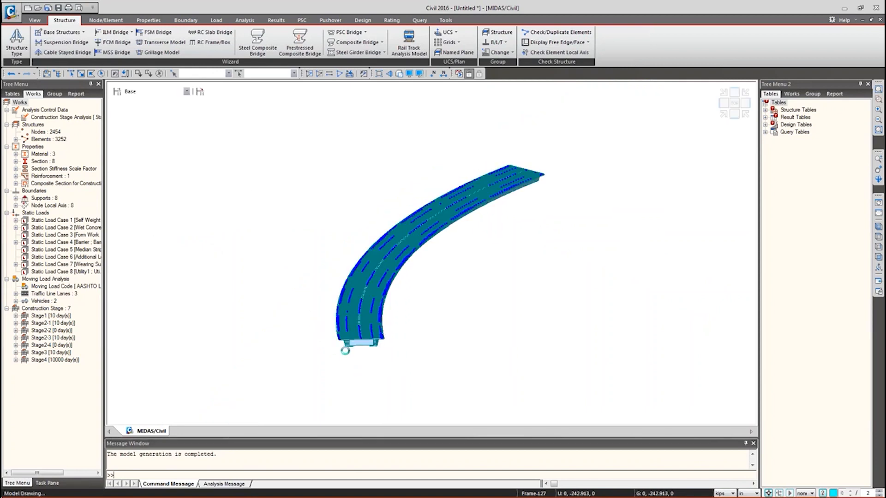
scroll(346, 348, up, 2)
middle_drag(345, 348, 320, 275)
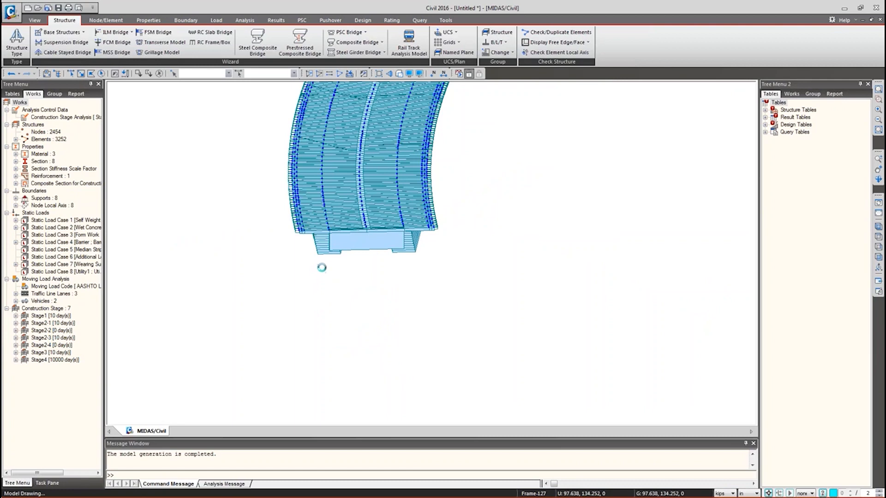
click(878, 227)
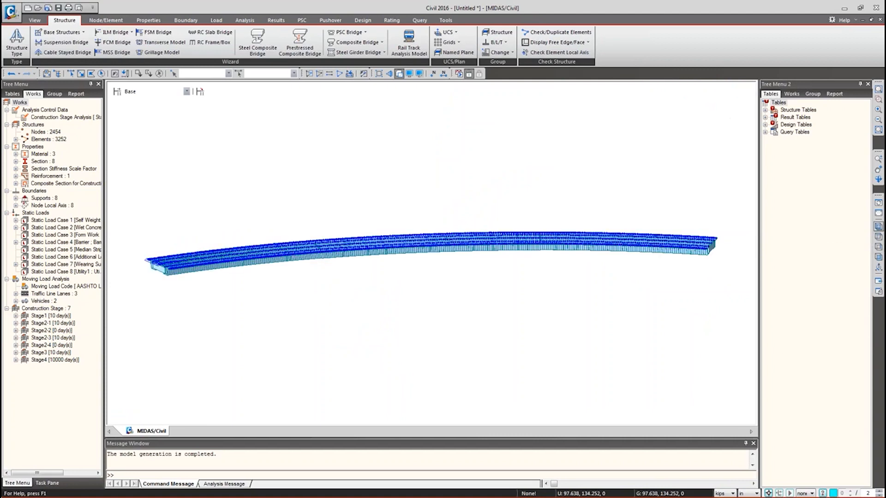
scroll(193, 269, up, 5)
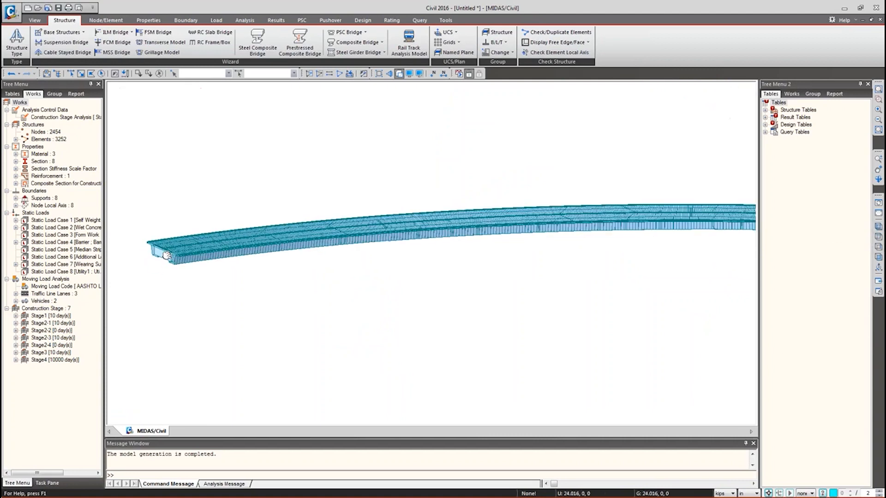
middle_drag(195, 268, 374, 276)
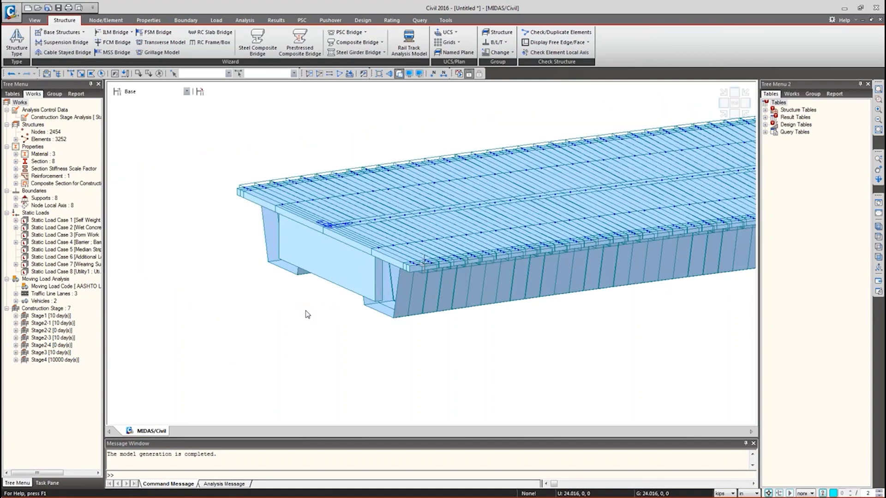
ctrl+middle_drag(306, 312, 309, 313)
scroll(271, 312, down, 6)
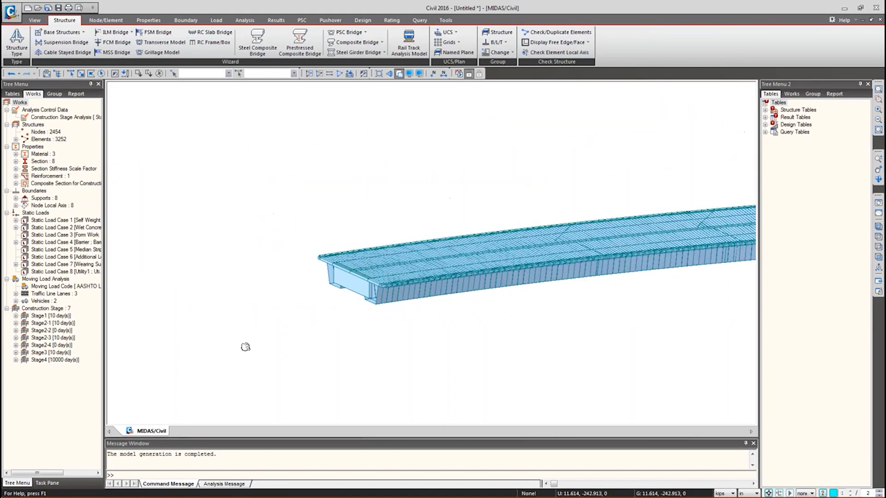
middle_drag(512, 318, 291, 263)
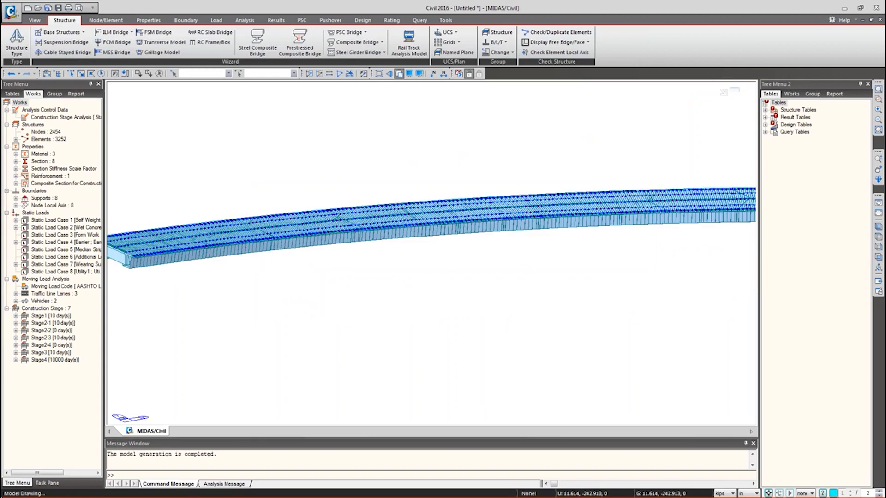
scroll(291, 263, down, 2)
scroll(197, 261, down, 2)
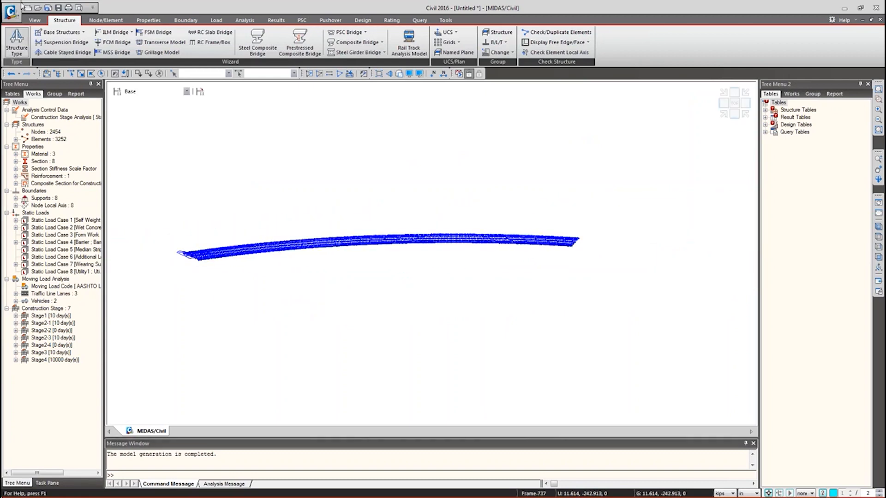
- Load Cross Braces.dxf from the nested New folder into the AutoCAD DXF import
click(16, 16)
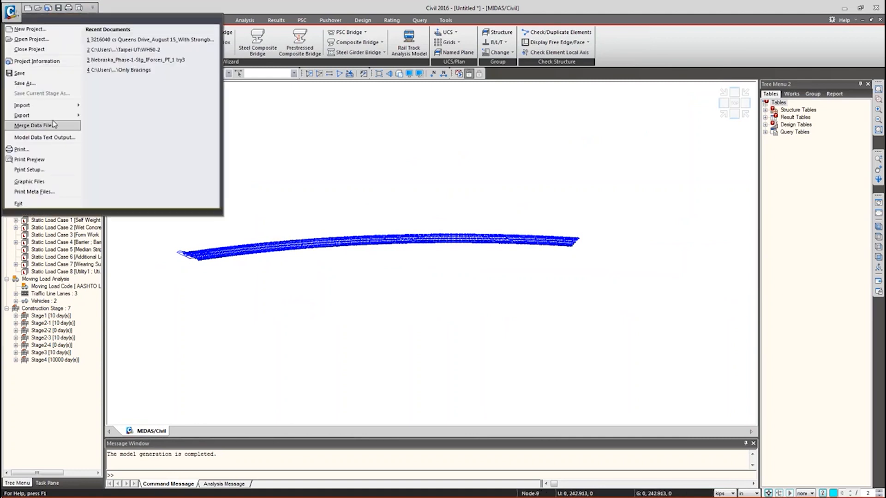
mouse_move(57, 109)
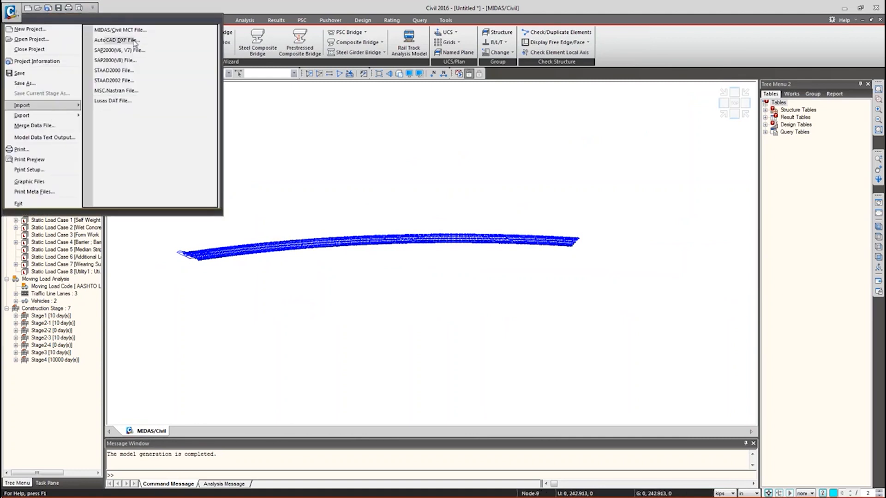
click(136, 41)
click(124, 45)
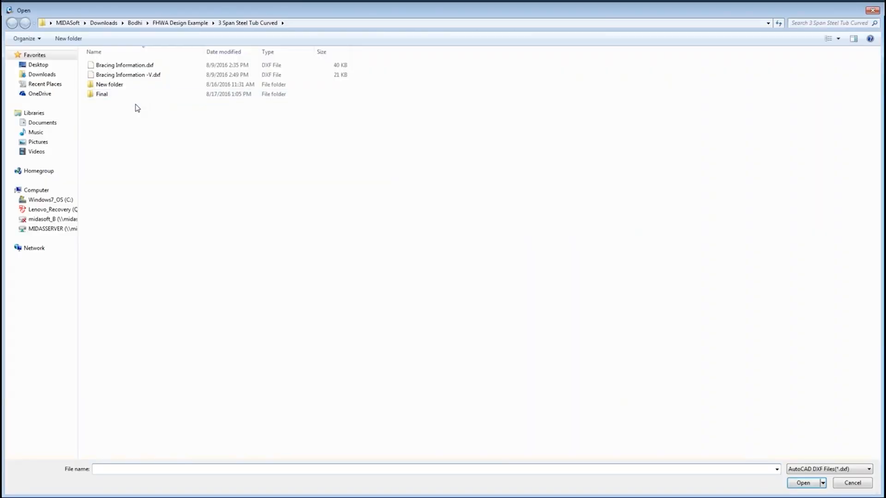
double_click(115, 86)
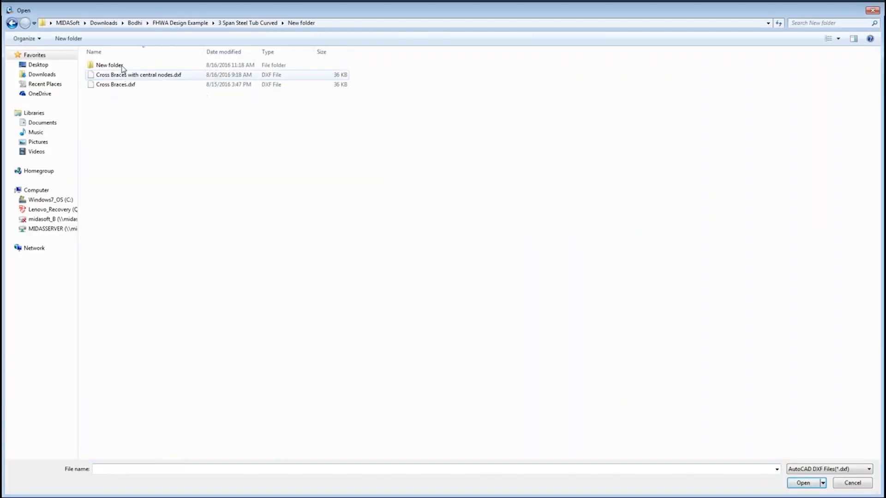
double_click(110, 65)
double_click(121, 87)
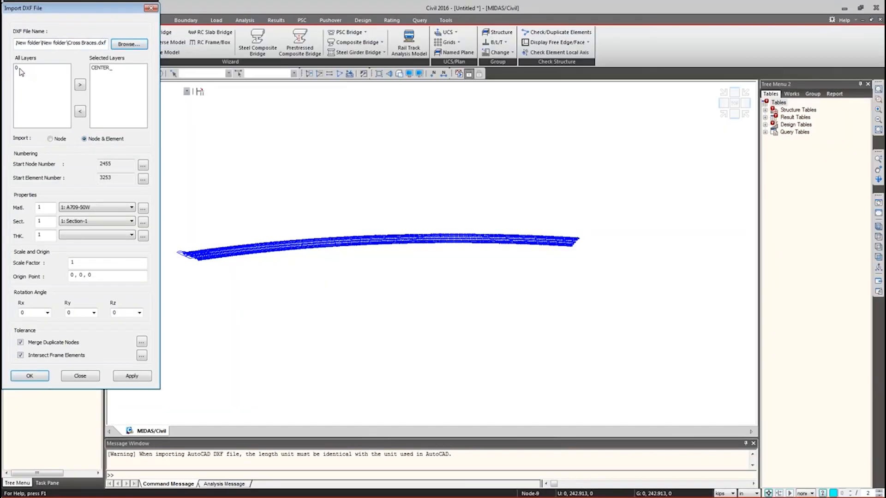
- Set section number 9 with material 1, keep origin 0,0,0, and import
click(106, 223)
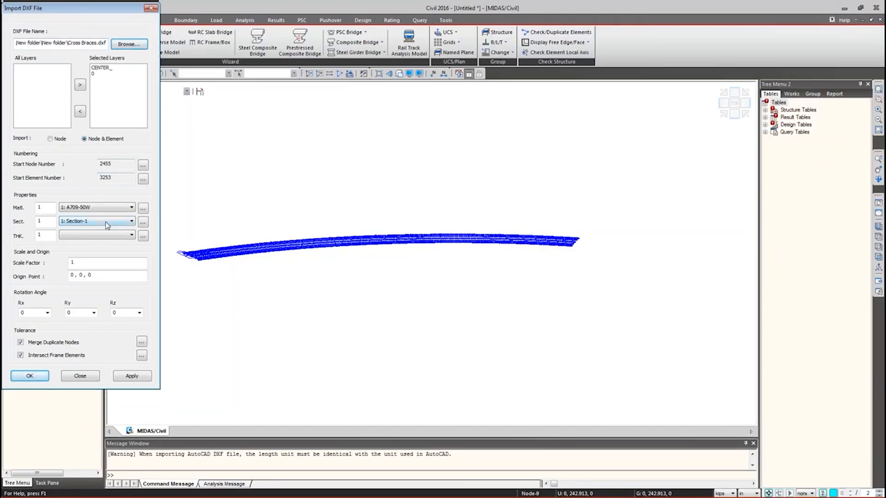
click(108, 225)
double_click(40, 221)
text(6)
click(98, 223)
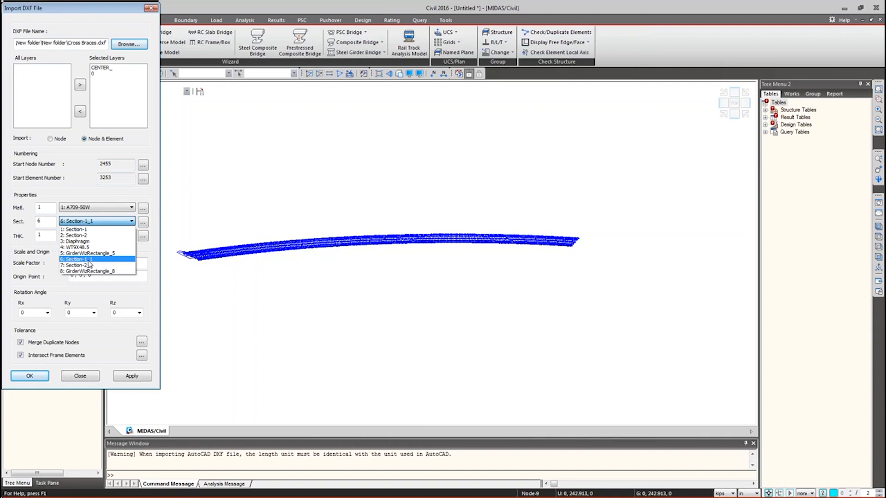
click(43, 212)
double_click(42, 222)
text(9)
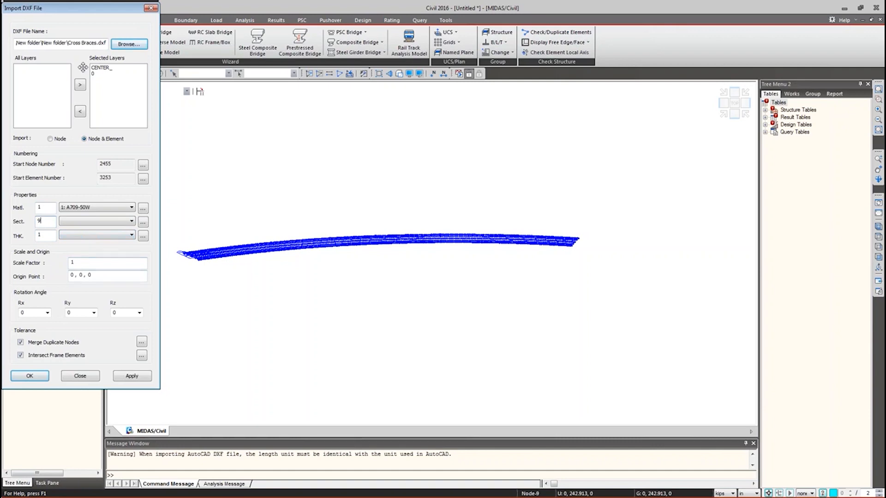
click(84, 275)
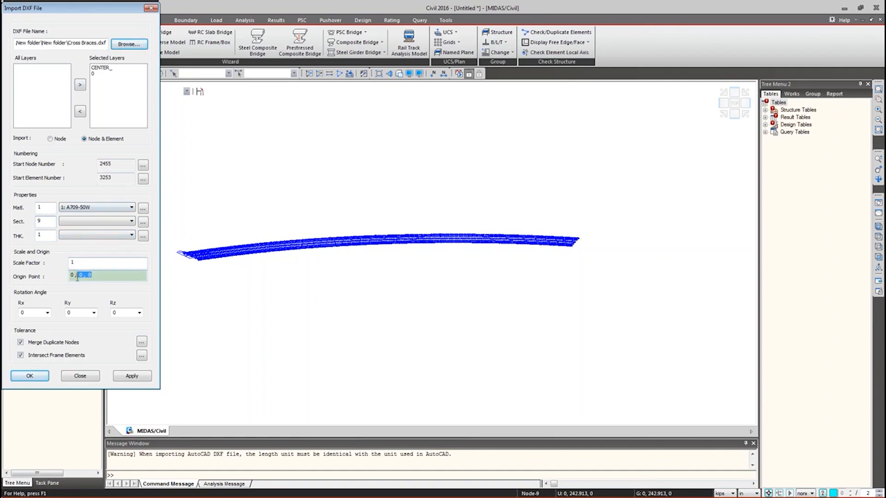
key(shift+Tab)
click(39, 378)
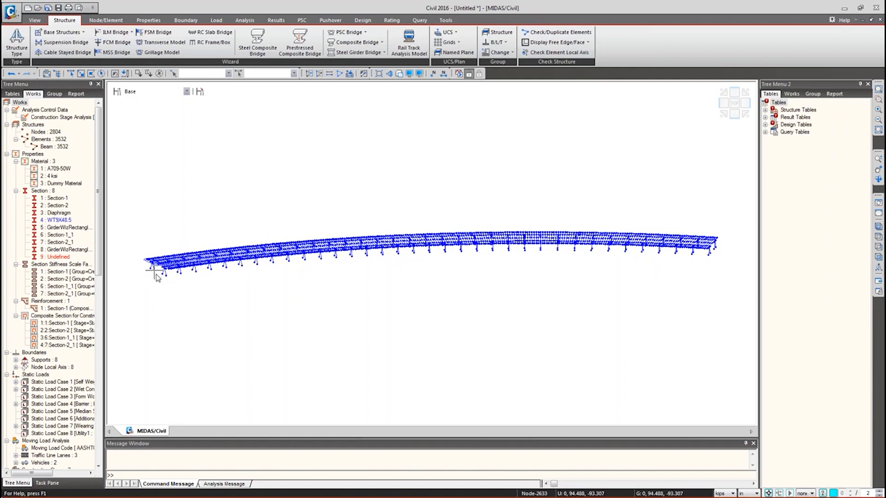
- Undo the Cross Braces.dxf import, restoring 2454 nodes and 3252 beams
text(a)
key(Escape)
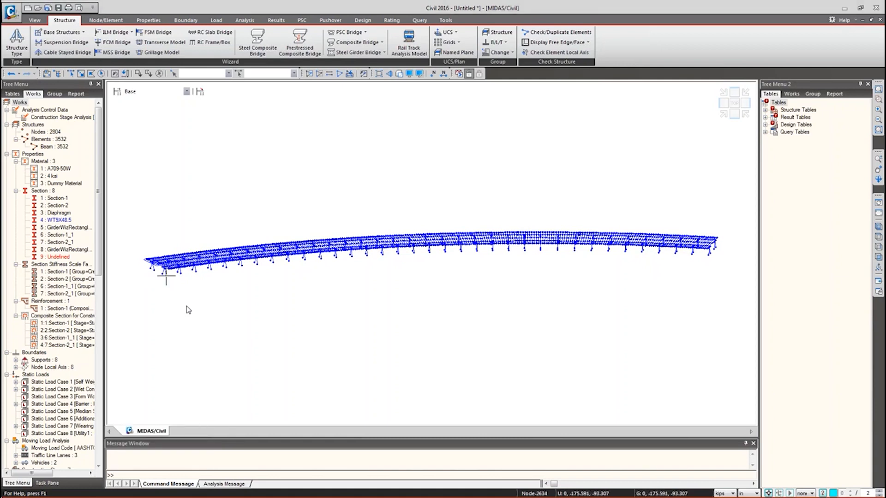
key(ctrl+a)
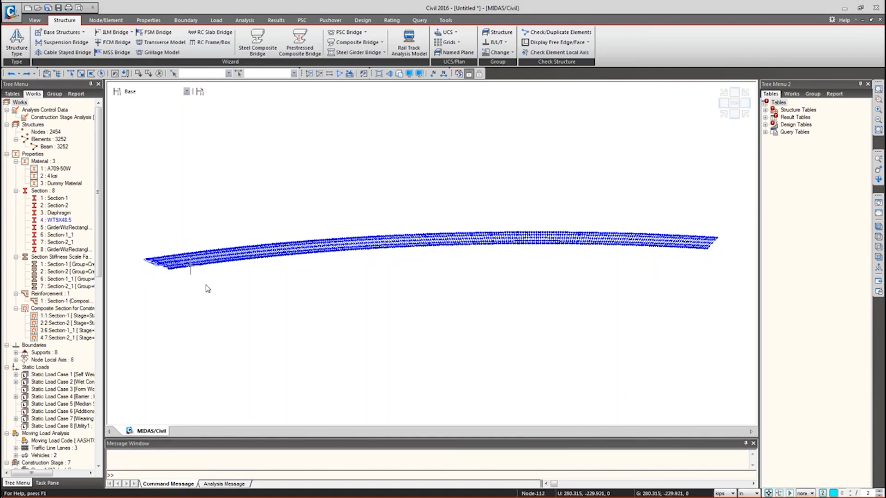
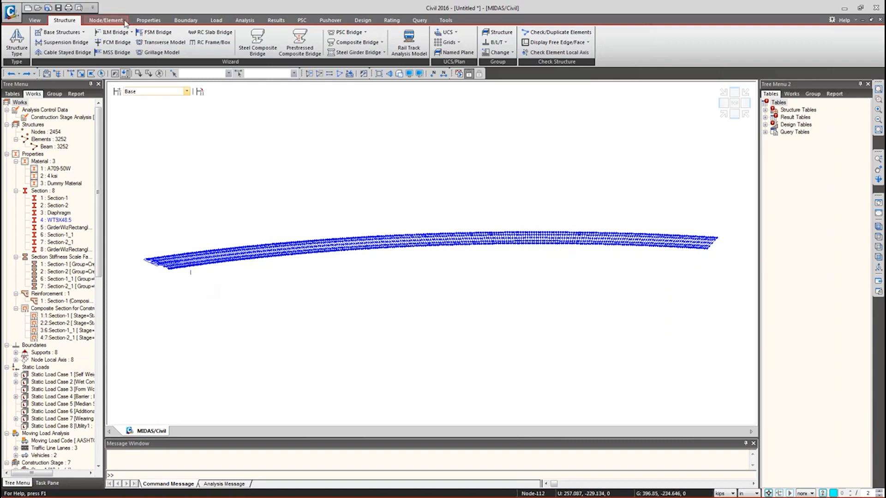
- Merge Only Bracings.mcb into the bridge as its own group without saving first, giving 2776 nodes
click(10, 12)
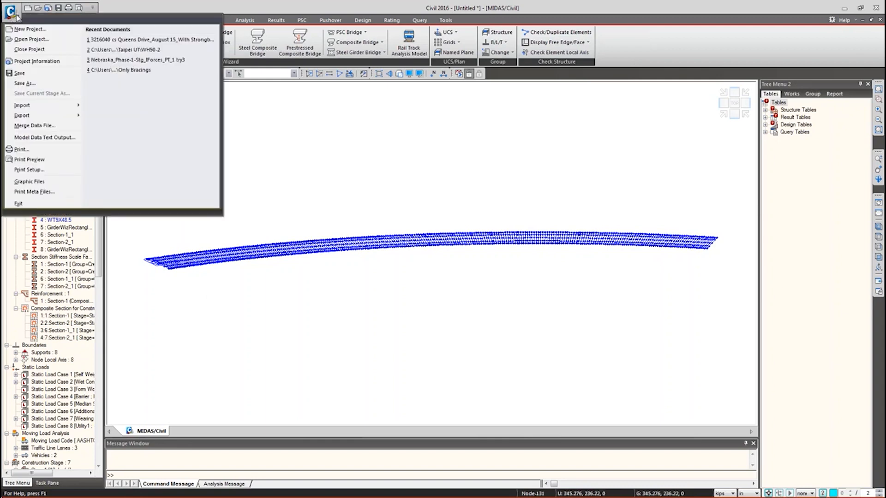
click(32, 125)
click(174, 125)
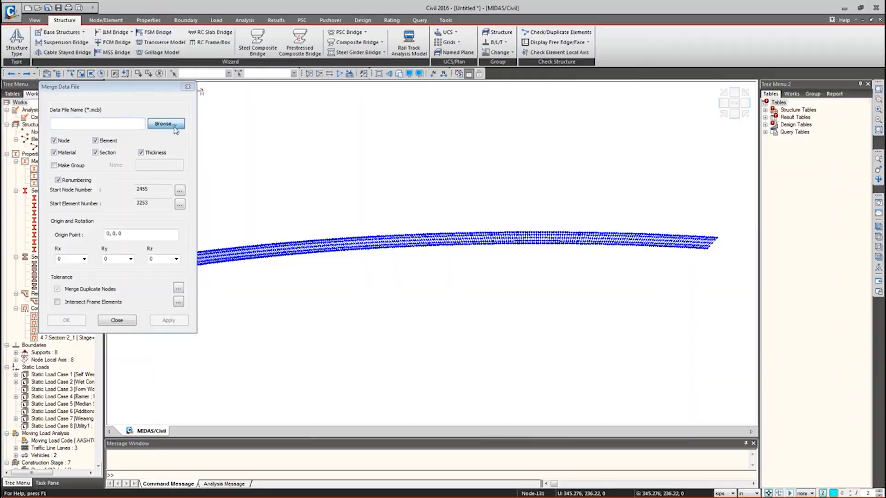
click(309, 23)
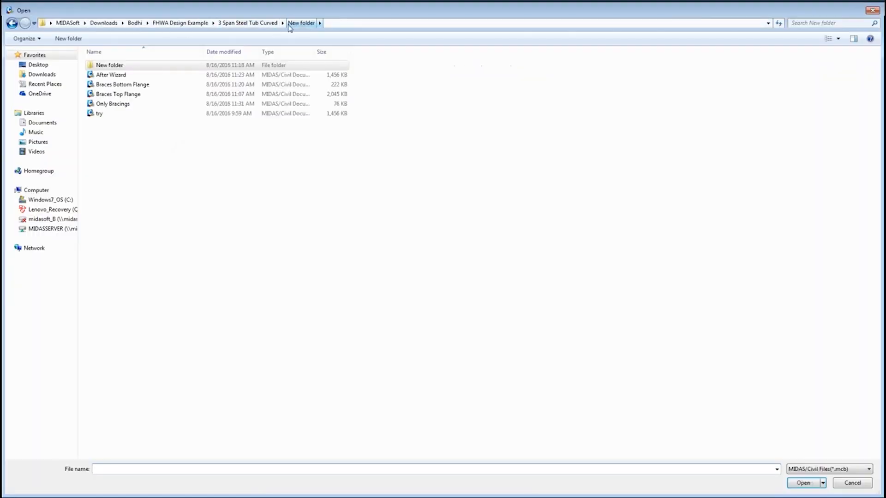
double_click(166, 97)
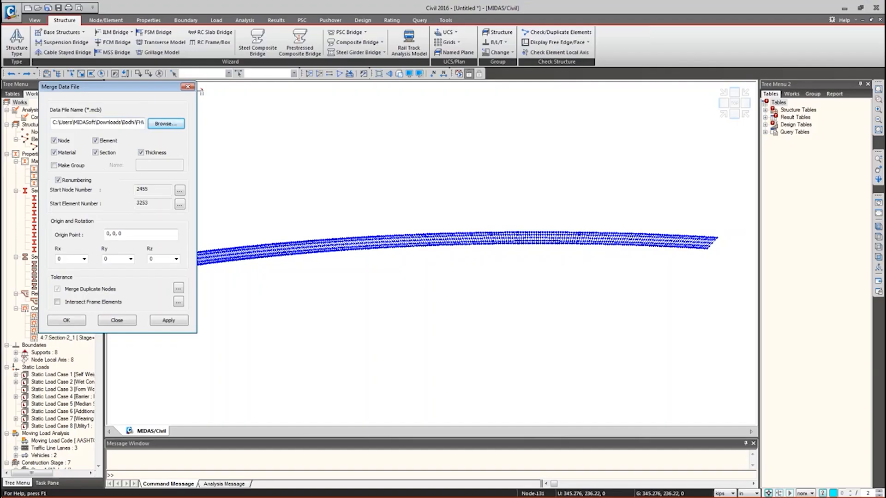
click(63, 167)
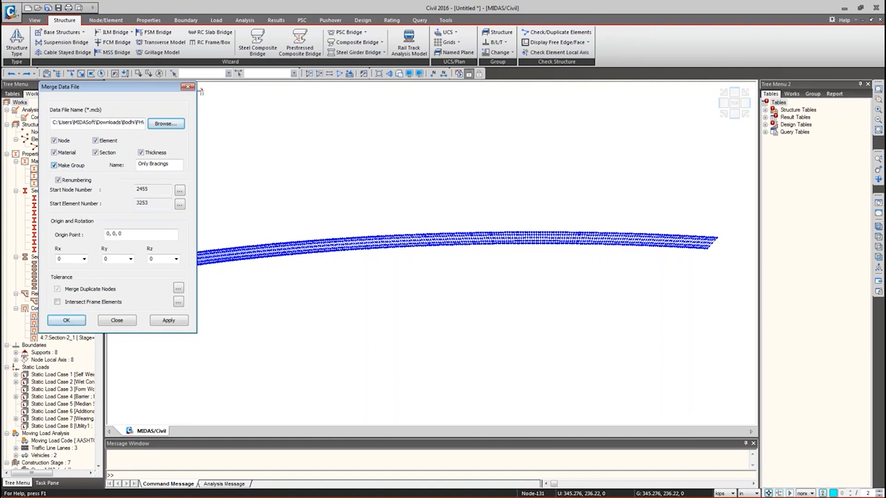
click(74, 318)
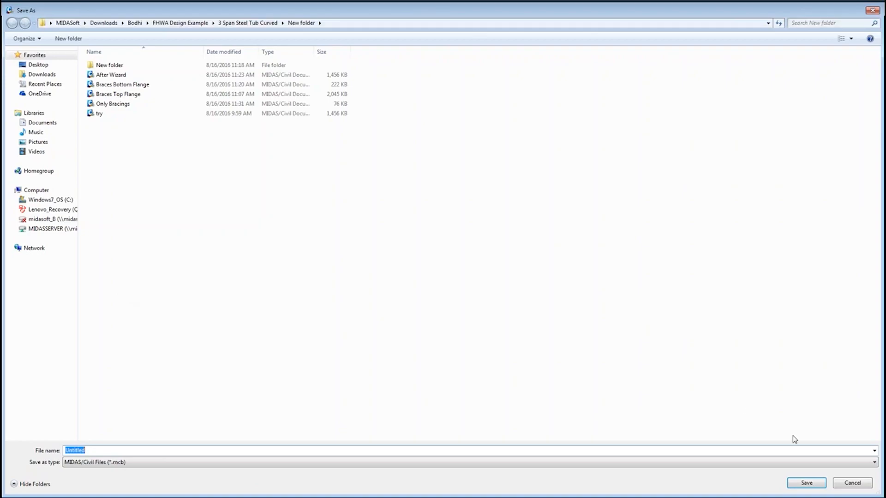
click(840, 483)
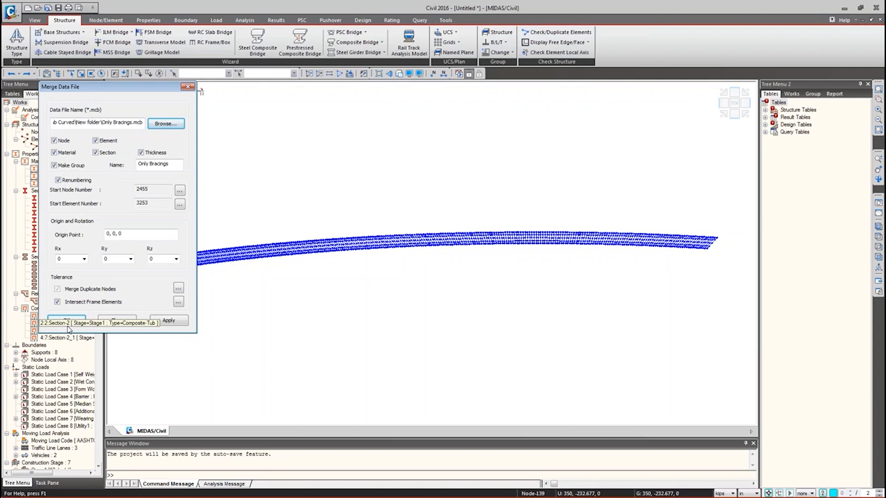
click(67, 320)
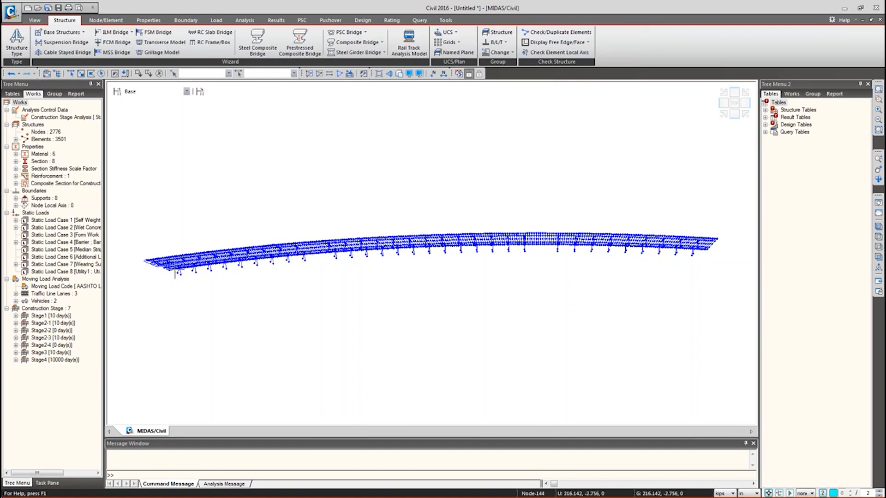
- Zoom into the bridge's left end and pan to centre the merged bracing frames
scroll(173, 263, up, 3)
scroll(173, 263, up, 8)
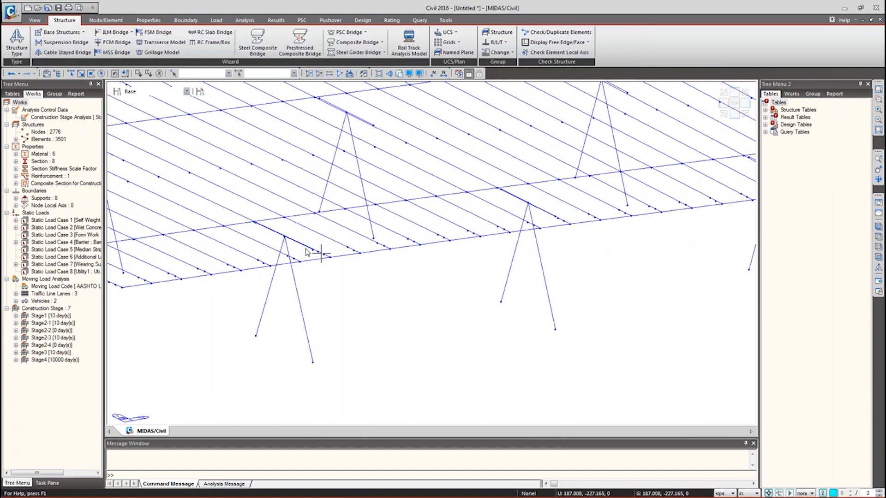
scroll(290, 292, down, 2)
scroll(291, 293, down, 3)
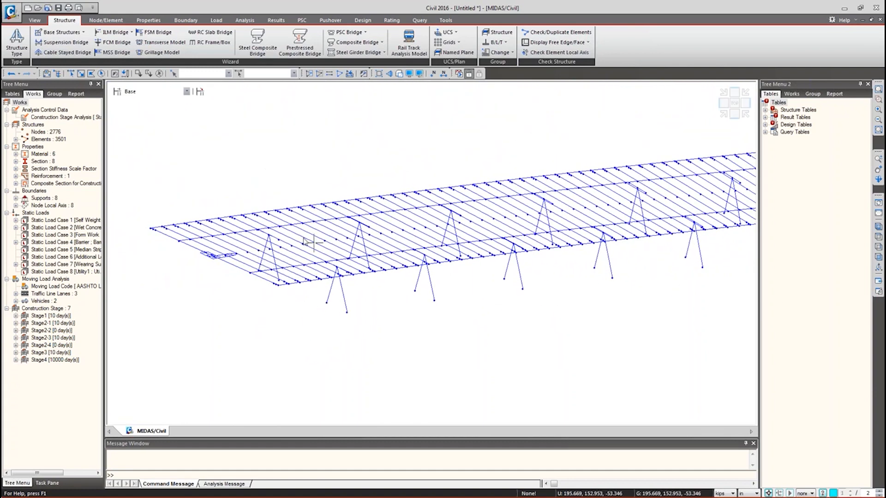
scroll(272, 238, up, 3)
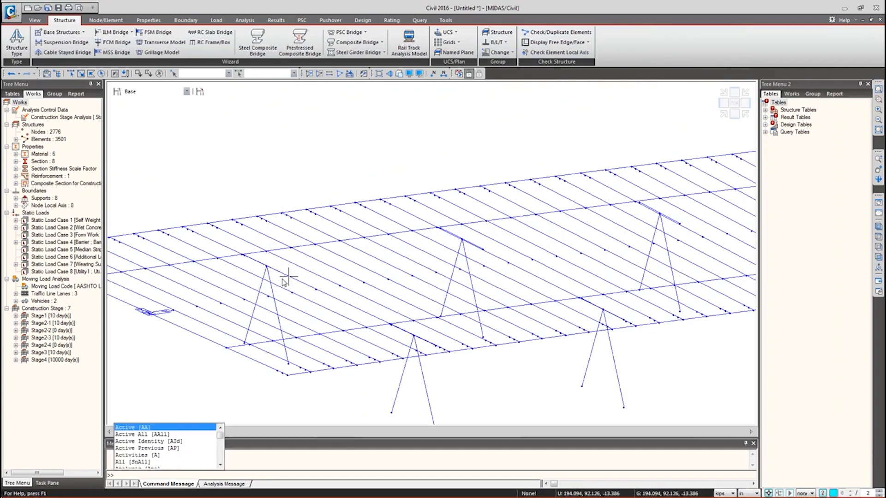
middle_drag(289, 276, 274, 259)
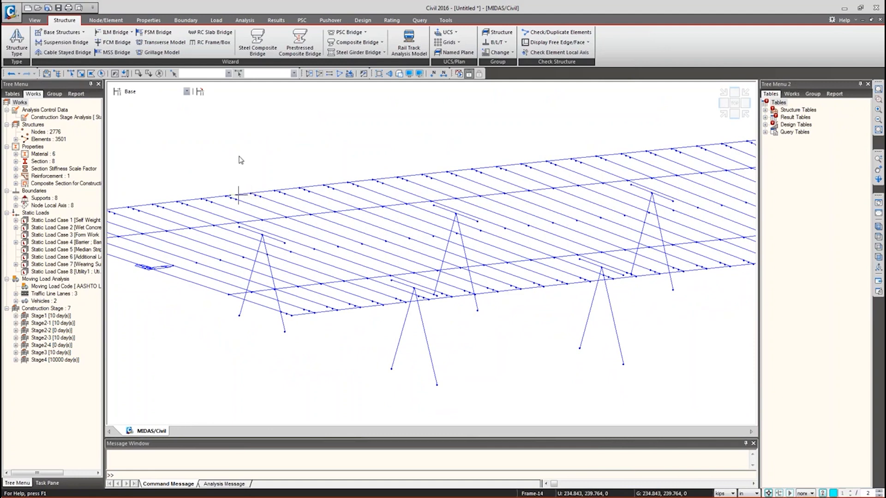
- Start a rigid link definition, picking an initial master node and deck nodes
click(187, 21)
click(161, 46)
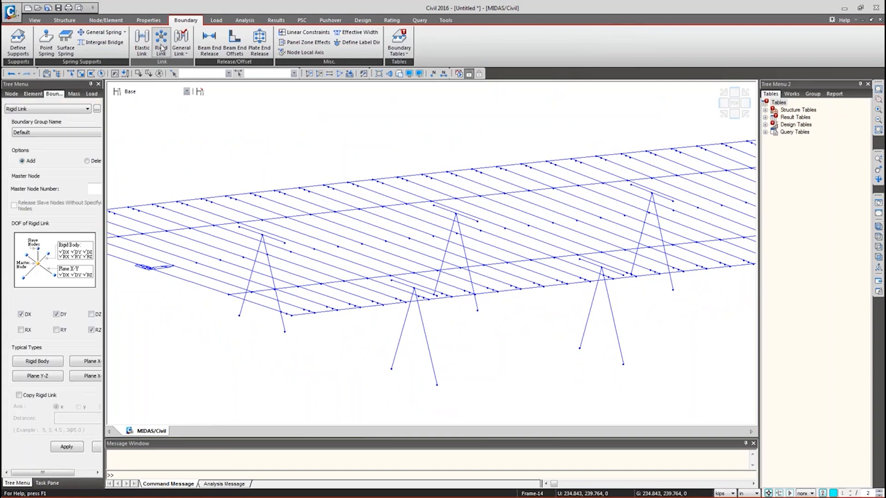
drag(105, 181, 140, 181)
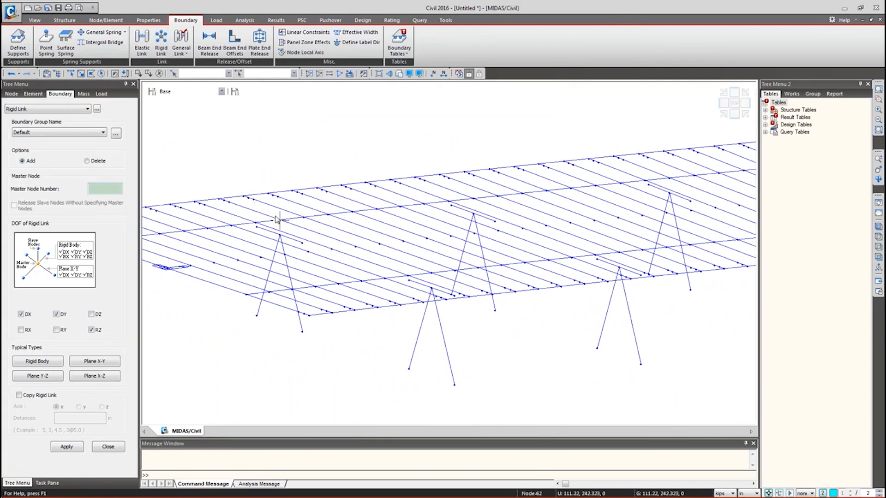
click(279, 220)
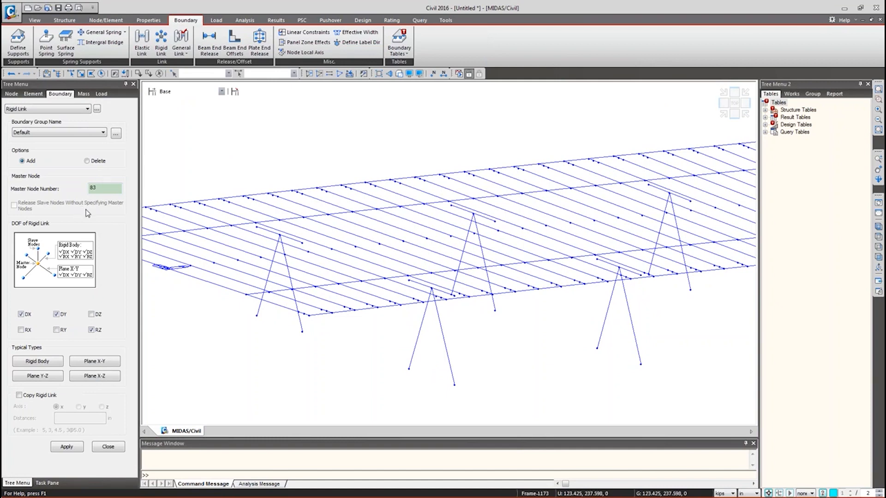
click(257, 226)
click(302, 244)
- Show only the Only Bracings group and zoom in on its frames
click(813, 94)
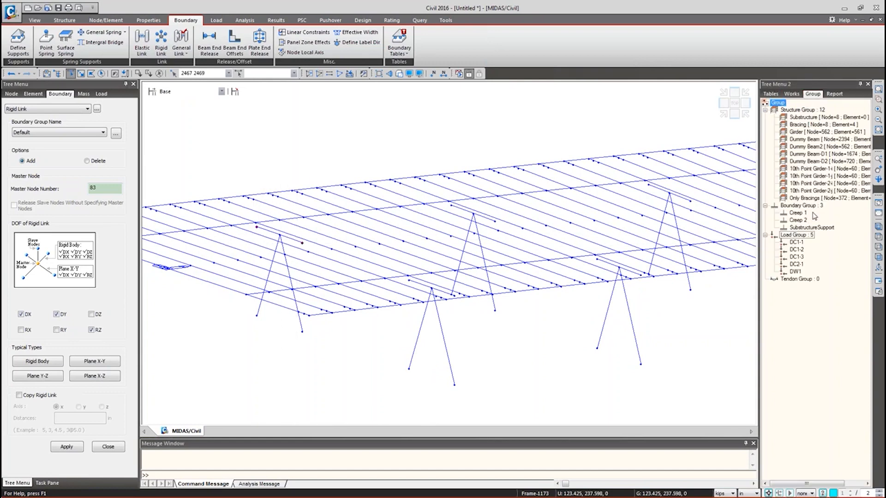
double_click(813, 198)
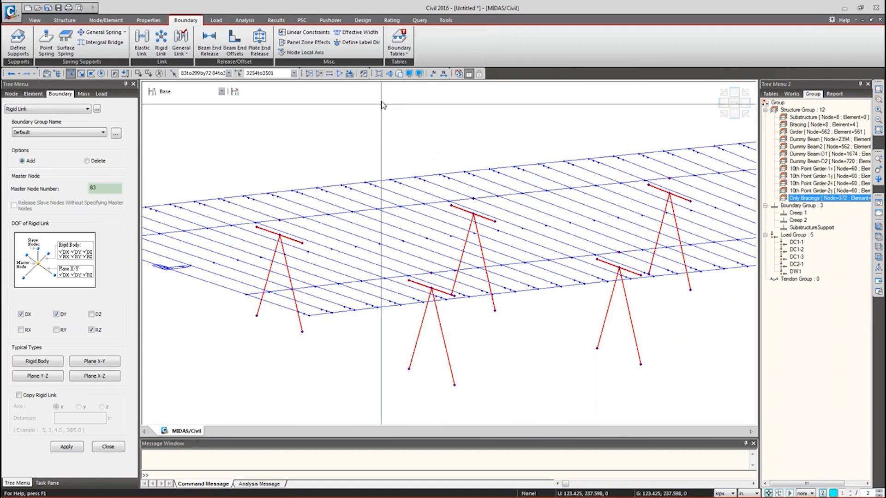
click(309, 76)
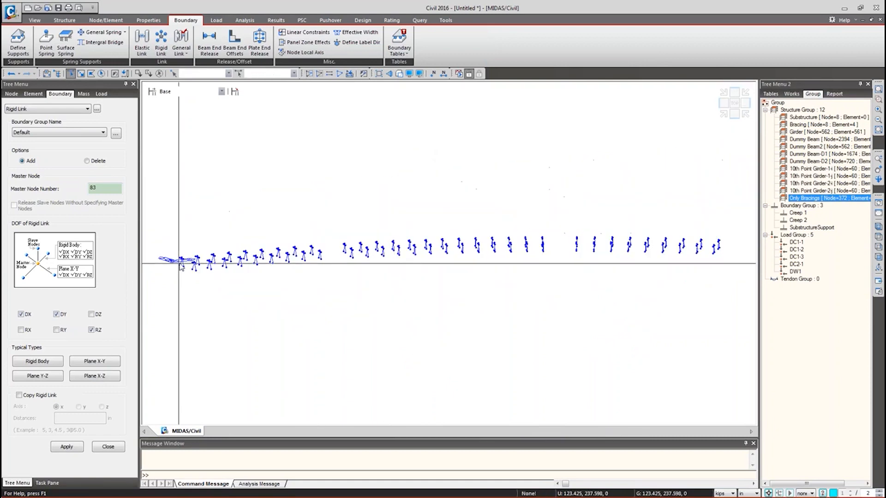
scroll(180, 259, up, 3)
scroll(179, 256, up, 4)
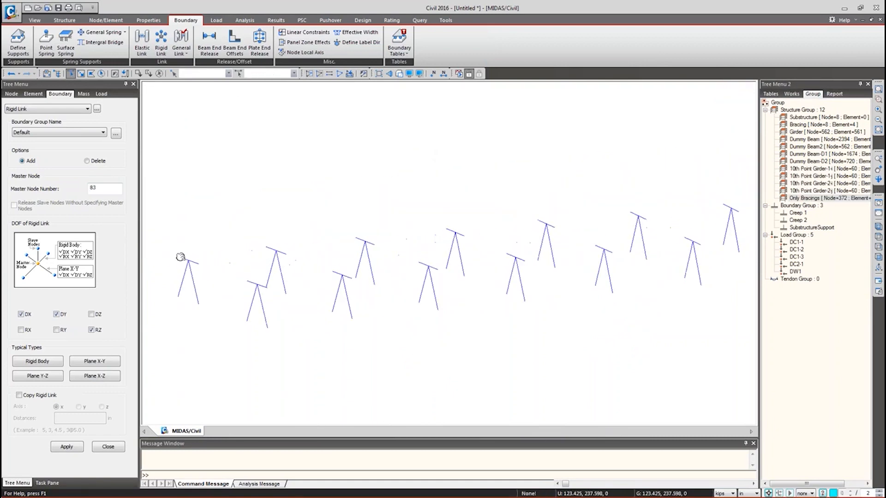
- Rigidly link master node 84 to nodes 2622 and 2624–2626 with all six DOFs
click(311, 292)
click(70, 73)
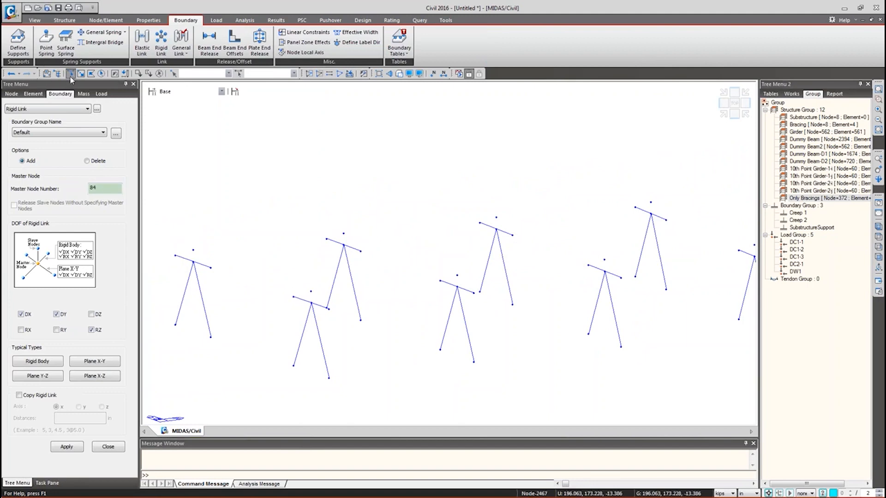
click(294, 297)
scroll(335, 329, down, 1)
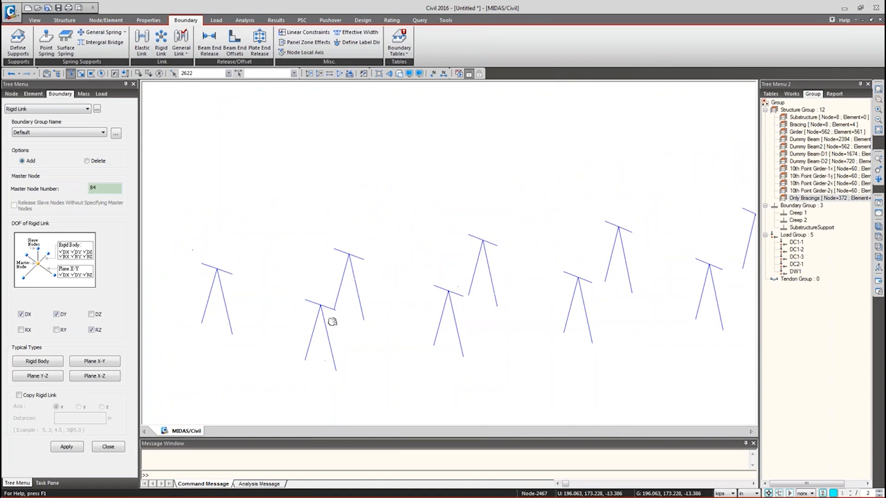
ctrl+middle_drag(357, 336, 347, 338)
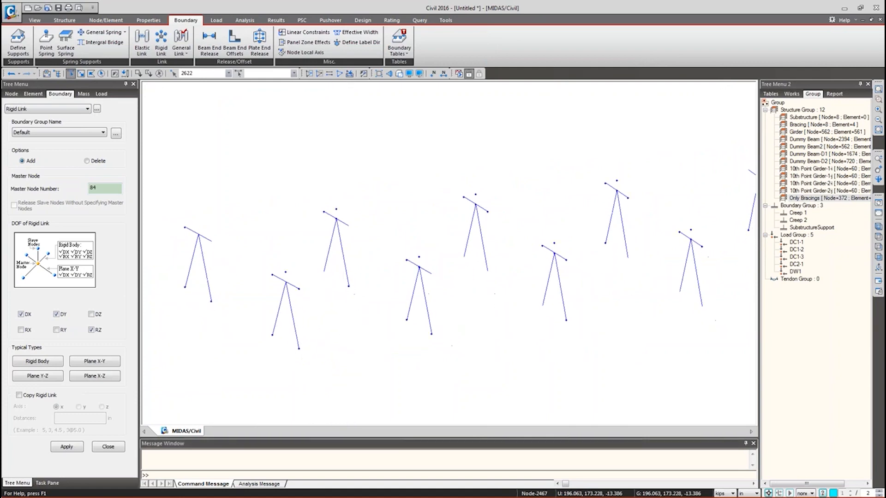
drag(265, 283, 304, 372)
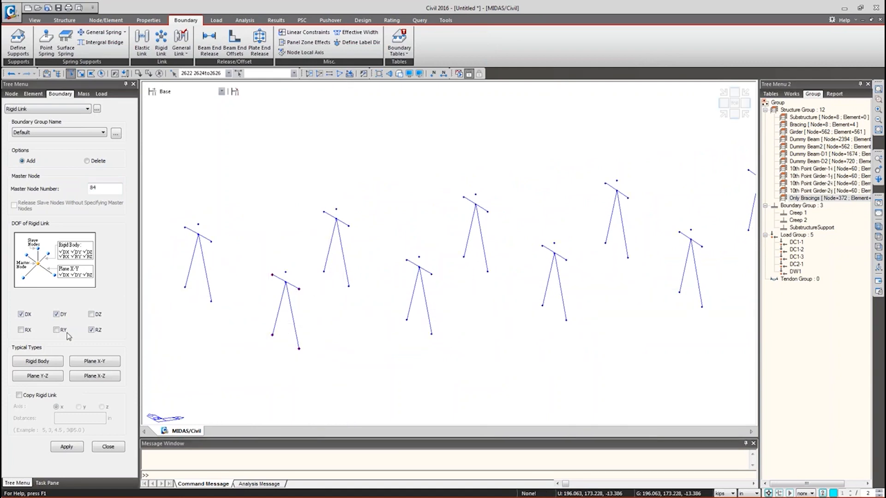
click(51, 362)
click(66, 447)
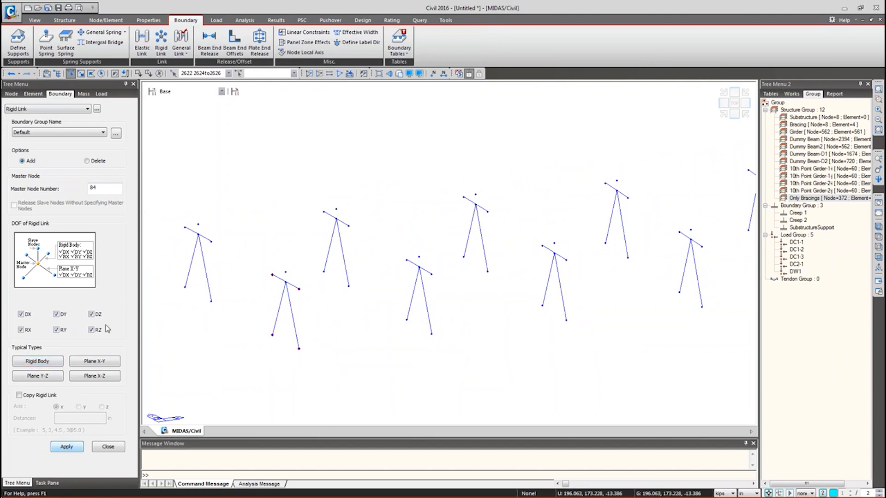
click(108, 447)
- Clear the current node selection from the boundary tree's context menu
click(63, 272)
right_click(64, 275)
click(88, 403)
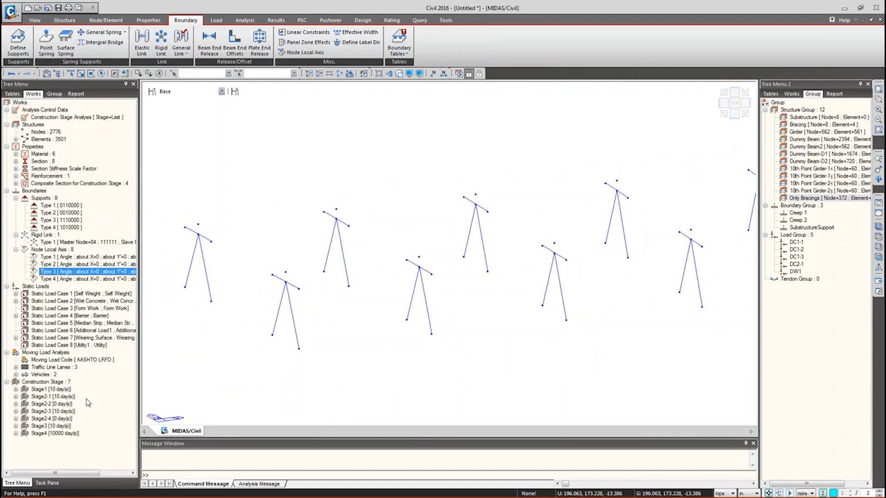
- Display the new rigid link and fit the whole model in top view
right_click(54, 242)
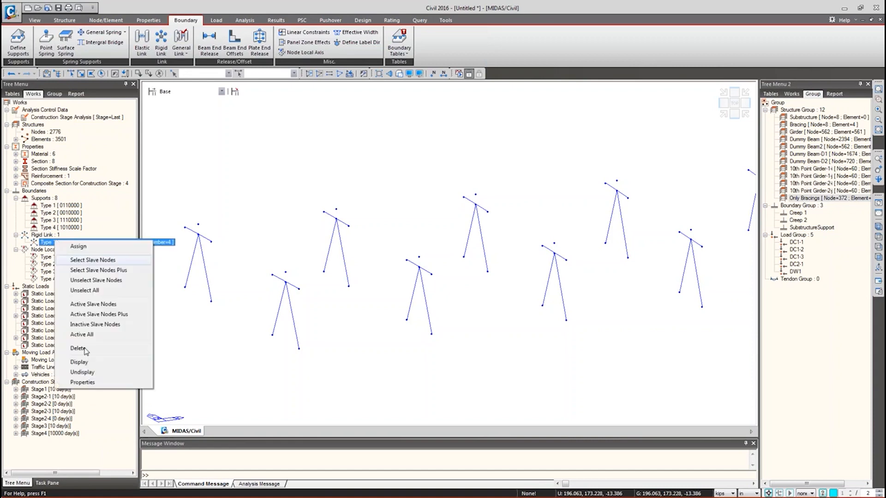
click(80, 363)
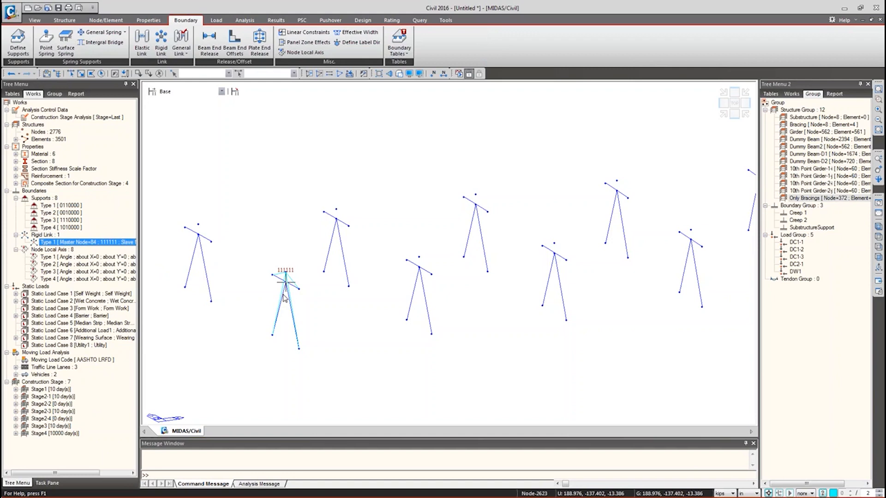
mouse_move(285, 298)
scroll(300, 256, down, 4)
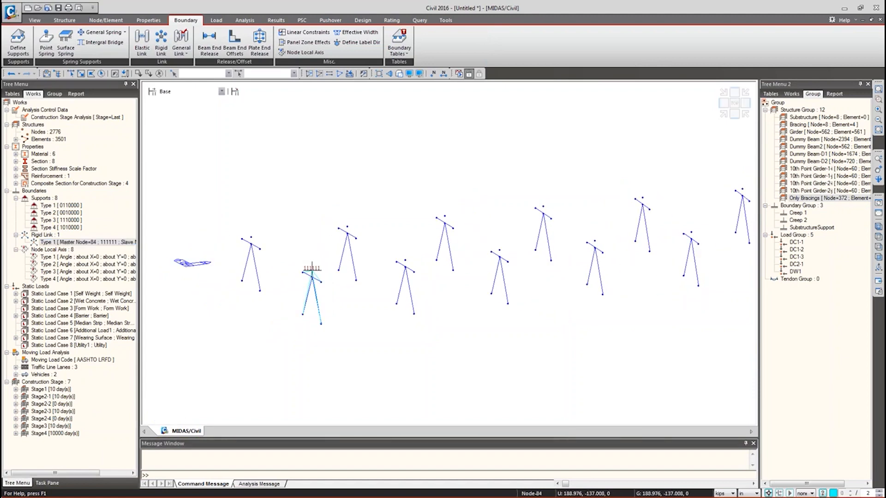
key(ctrl+shift+t)
- Window-select every lower-row node group from the left end to the right end
click(71, 73)
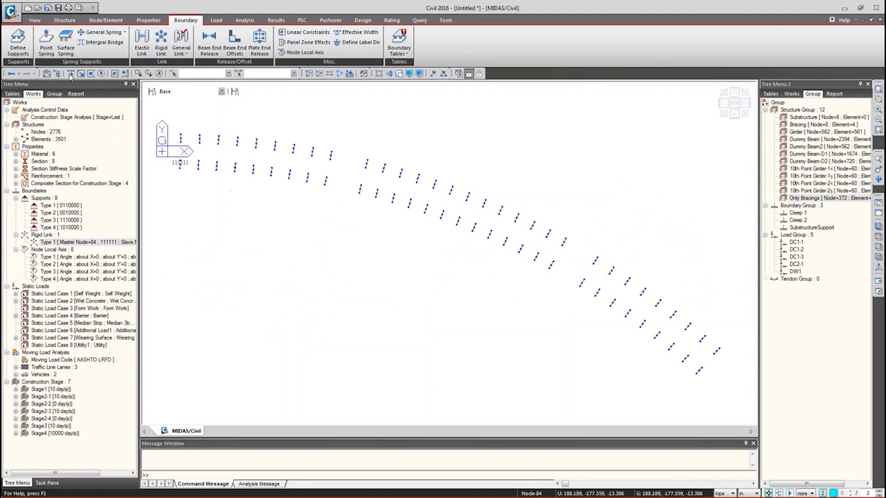
drag(169, 156, 283, 195)
drag(278, 166, 336, 207)
drag(349, 176, 504, 259)
drag(498, 227, 541, 283)
drag(521, 247, 549, 279)
drag(547, 256, 566, 284)
drag(568, 274, 681, 364)
drag(673, 349, 706, 386)
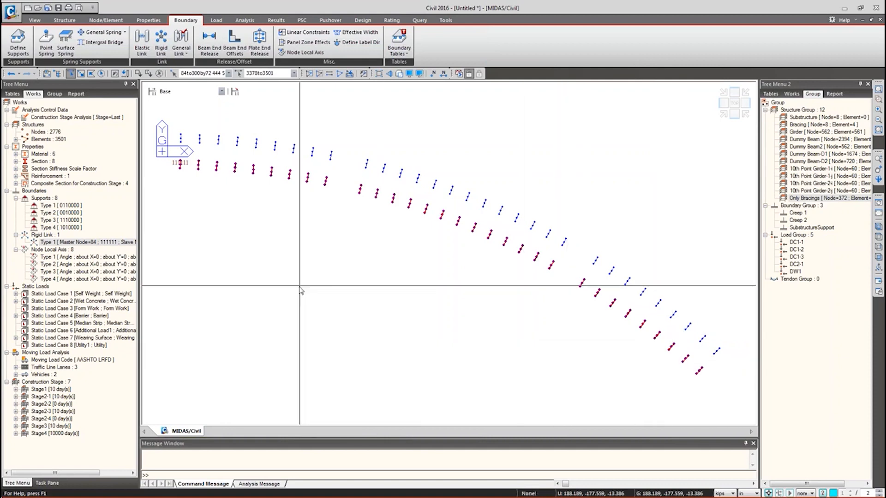
click(109, 23)
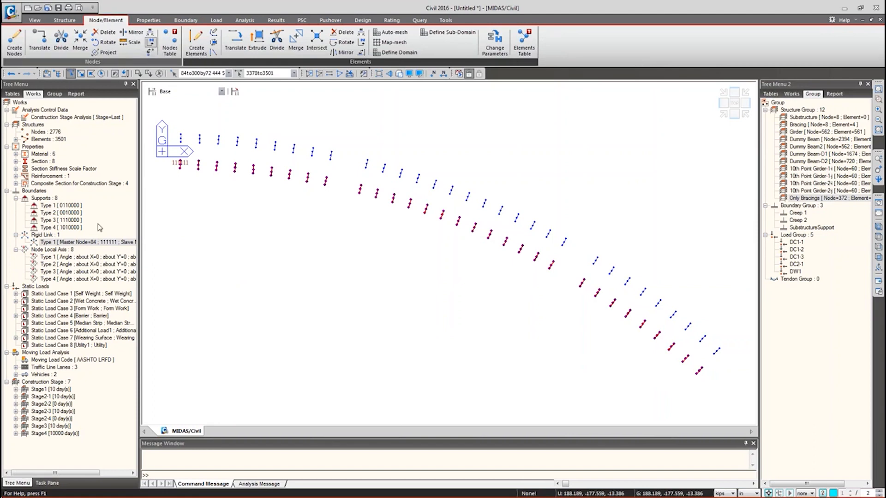
- Renumber the selected nodes starting at 3000, sorted by +X, +Y, +Z
click(90, 269)
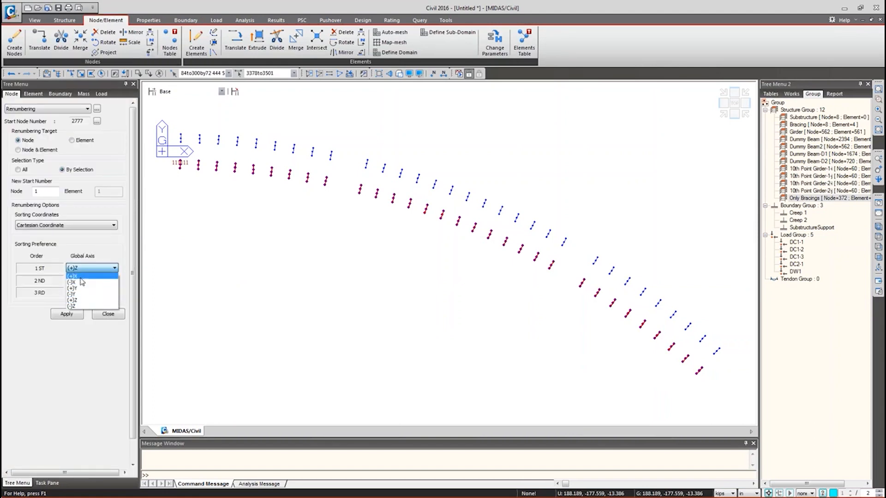
click(44, 193)
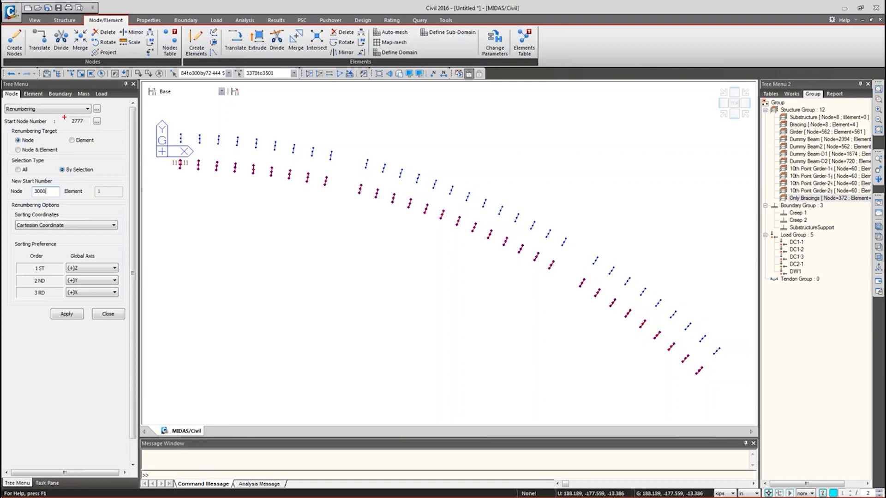
ctrl+drag(64, 116, 108, 130)
key(Escape)
click(86, 268)
click(86, 276)
click(86, 292)
click(85, 295)
click(66, 315)
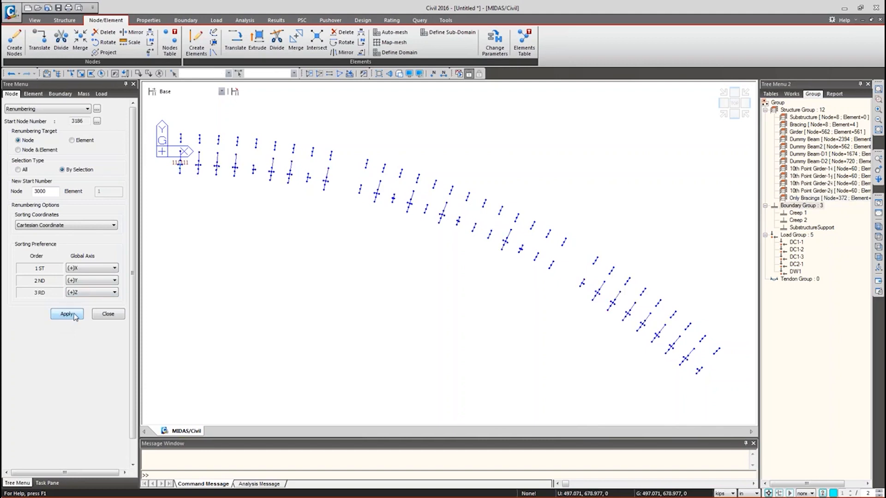
- Show only the Only Bracings group with node numbers, then open the Rigid Link table
drag(826, 198, 411, 318)
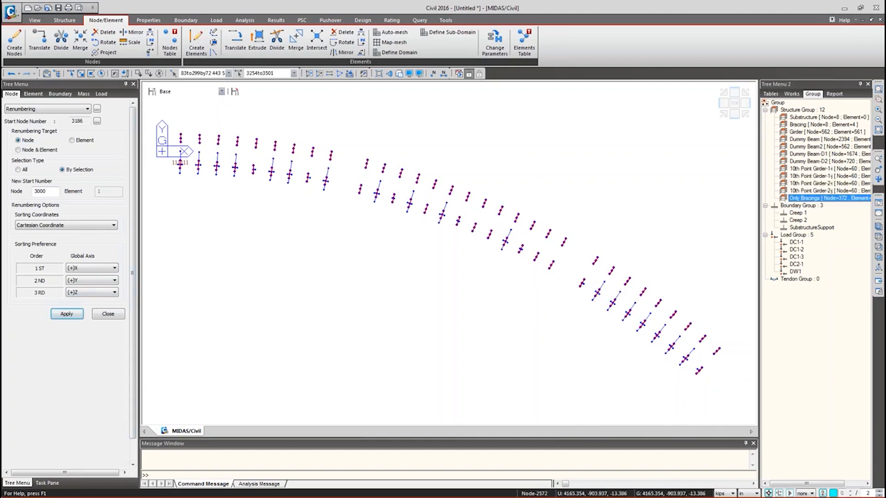
key(F2)
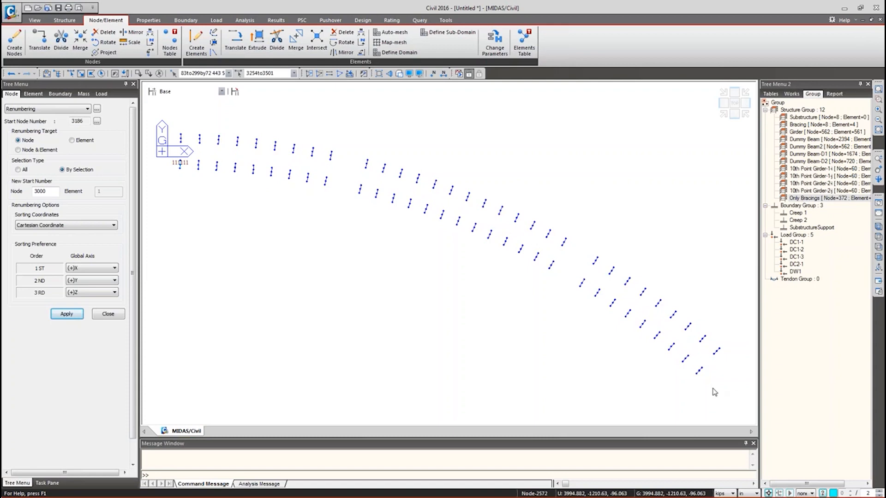
ctrl+middle_drag(697, 380, 695, 301)
scroll(696, 282, up, 5)
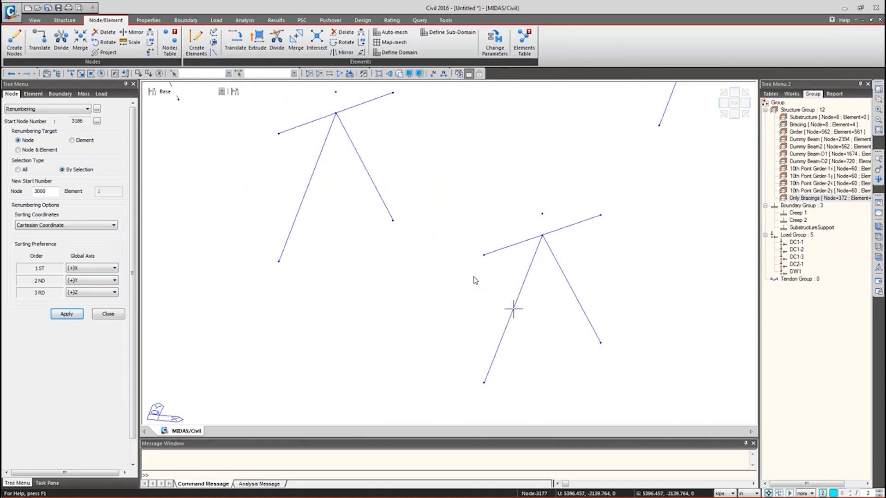
click(433, 74)
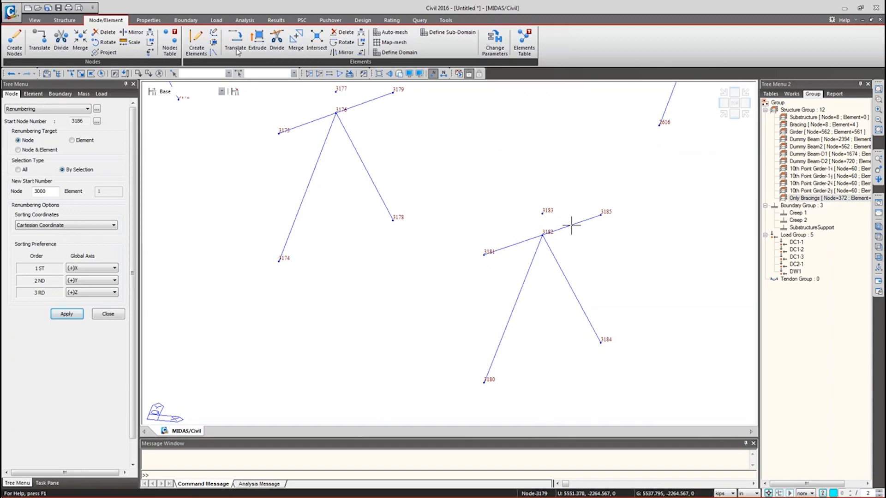
click(108, 314)
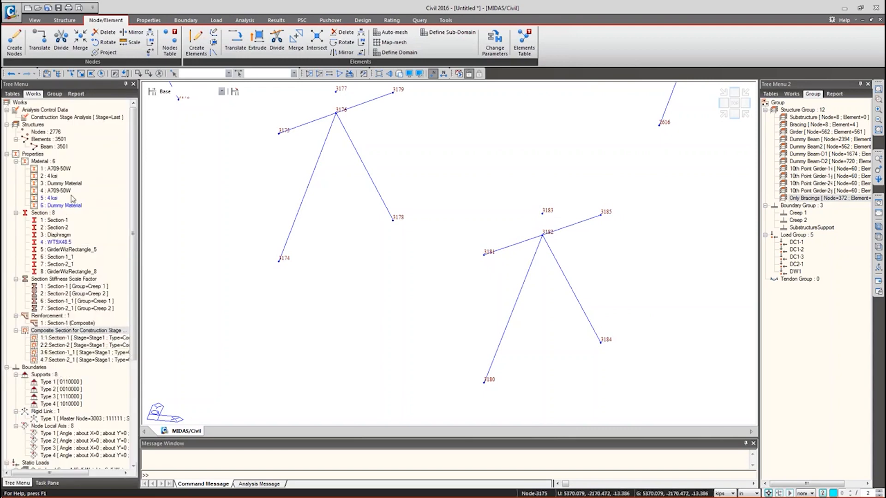
right_click(47, 411)
click(68, 417)
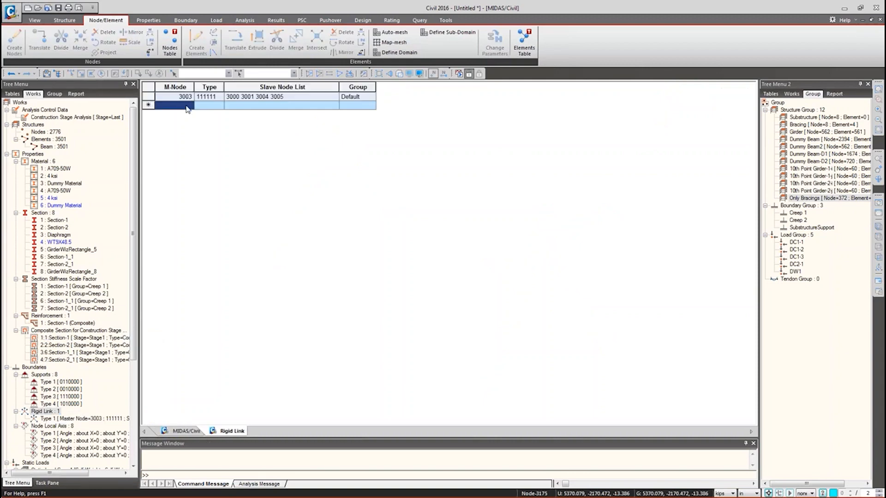
- Add a Rigid Link table row with master node 3183, dismissing the warning
click(184, 431)
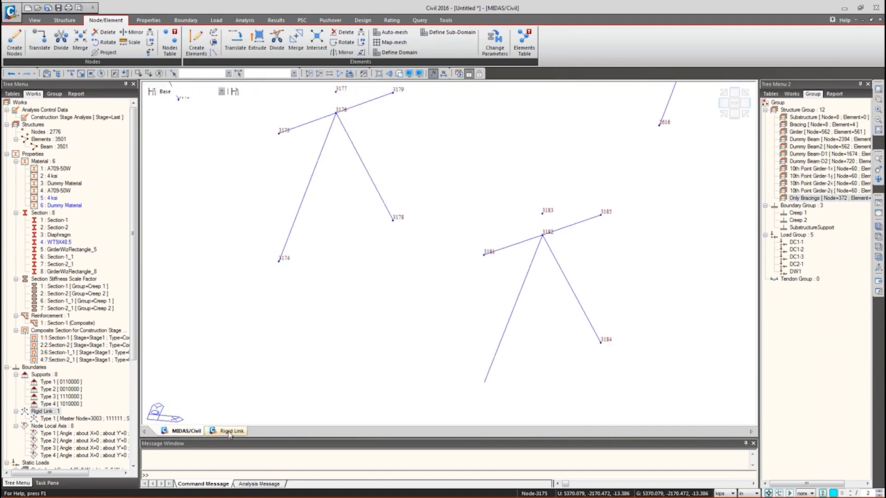
click(231, 432)
text(3183)
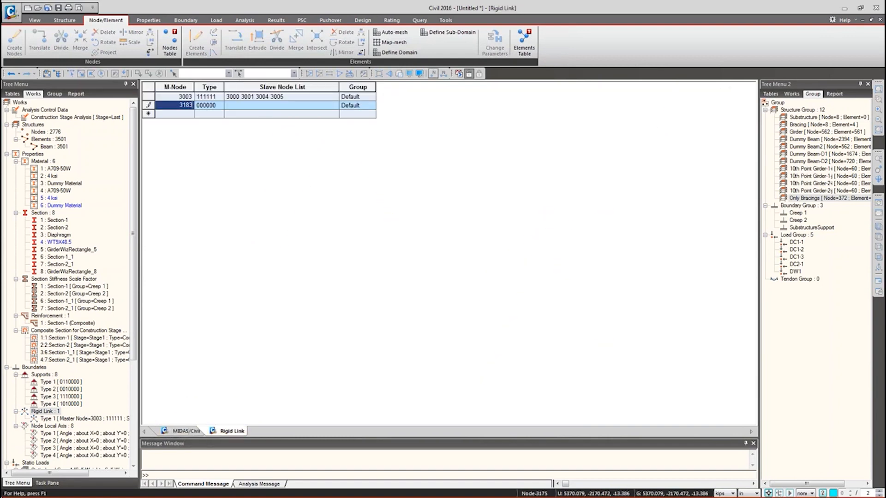
click(259, 115)
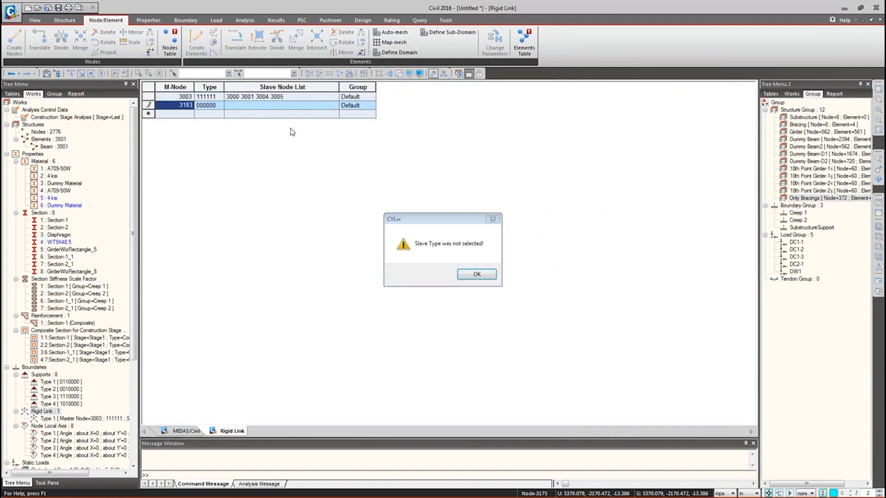
click(469, 274)
- Set the new link's type to 111111 by ticking DX, DY, DZ, RX, RY, RZ
click(210, 106)
click(220, 106)
click(198, 114)
click(199, 121)
click(198, 129)
click(199, 135)
click(198, 143)
click(198, 150)
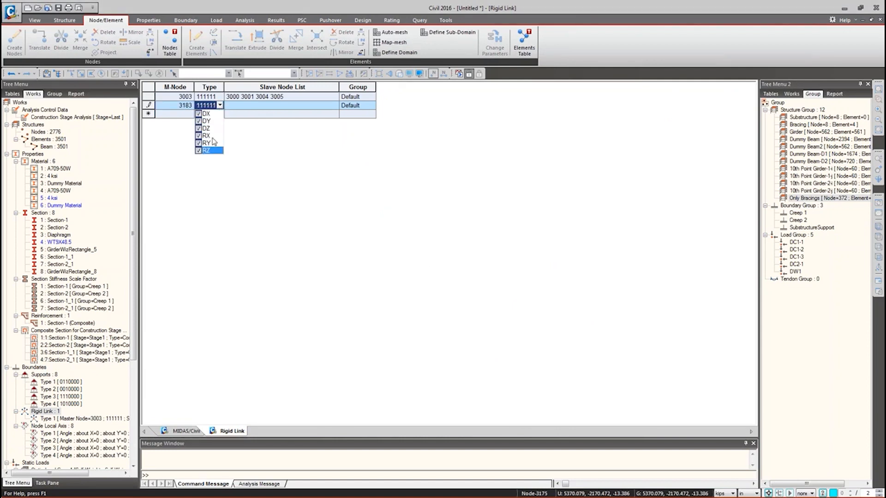
click(233, 113)
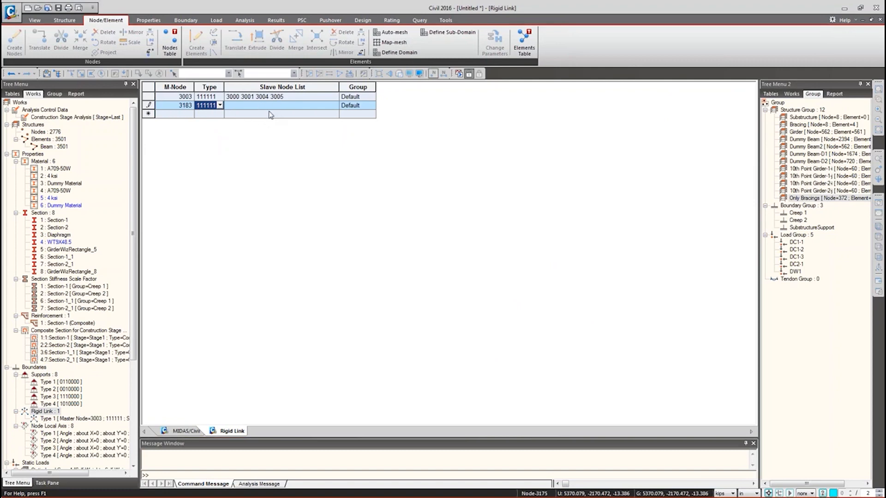
- Return to the model drawing, zoom out, and fit the whole bridge in isometric view
click(177, 430)
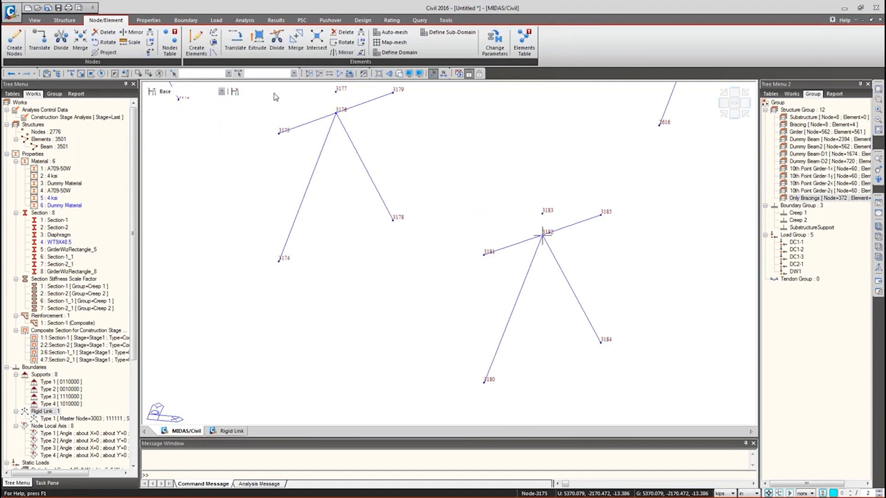
scroll(343, 218, down, 10)
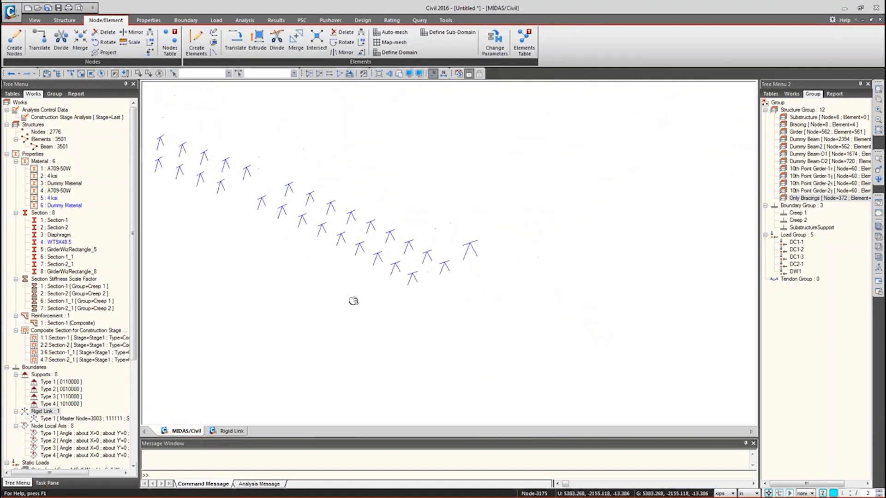
scroll(285, 215, down, 6)
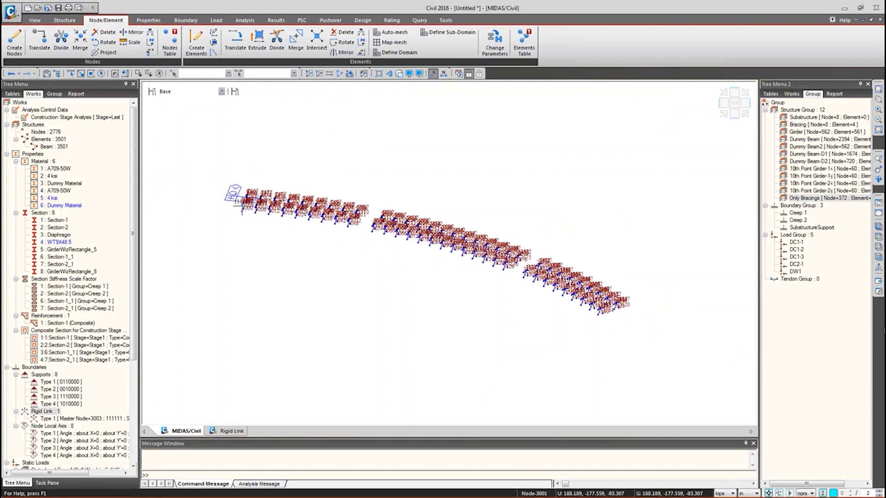
click(879, 227)
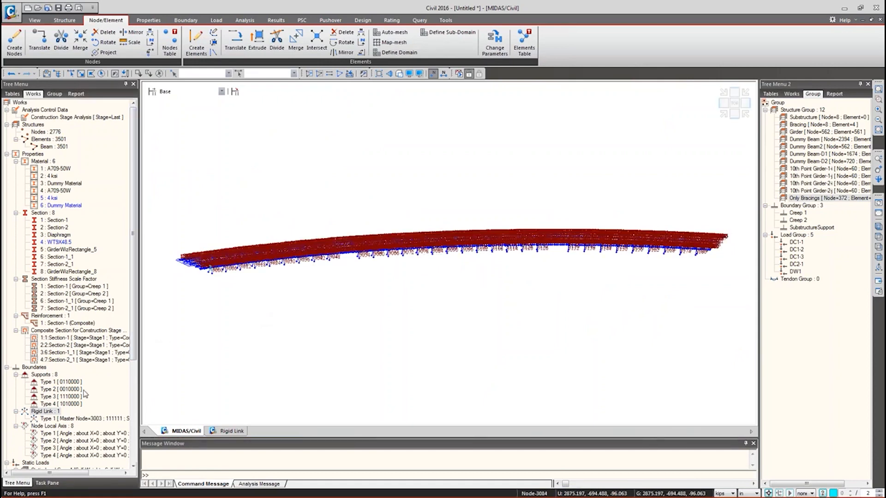
right_click(69, 418)
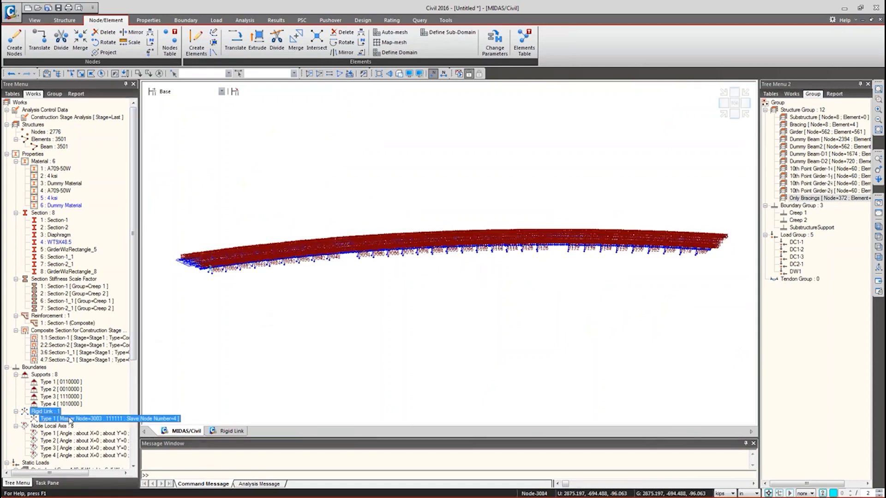
- Hide the Type 1 rigid links and node numbers, then clear the Only Bracings selection
click(97, 400)
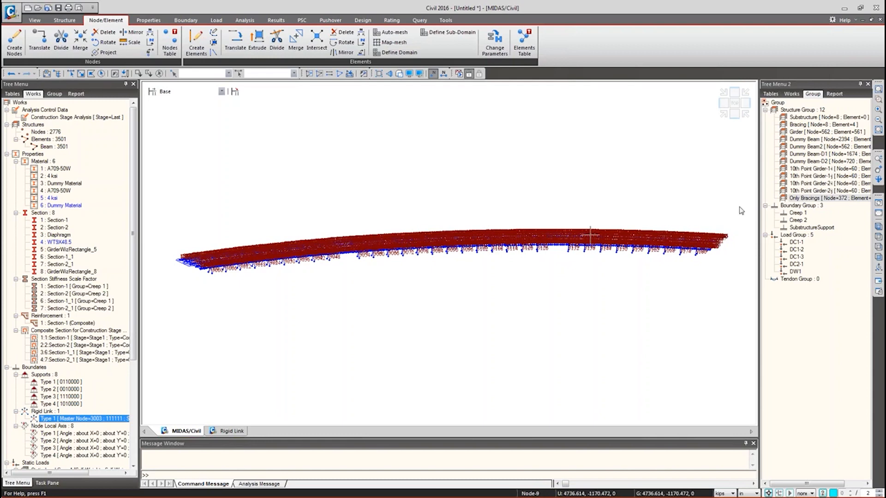
click(826, 190)
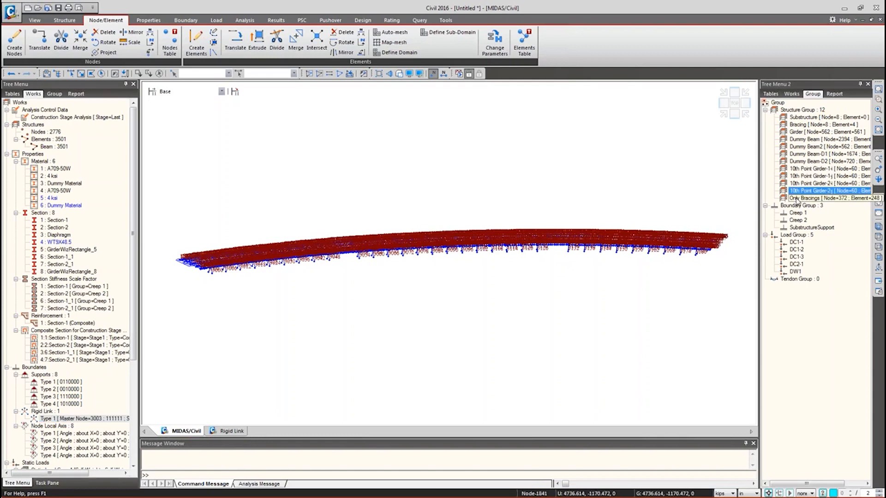
click(436, 74)
double_click(806, 199)
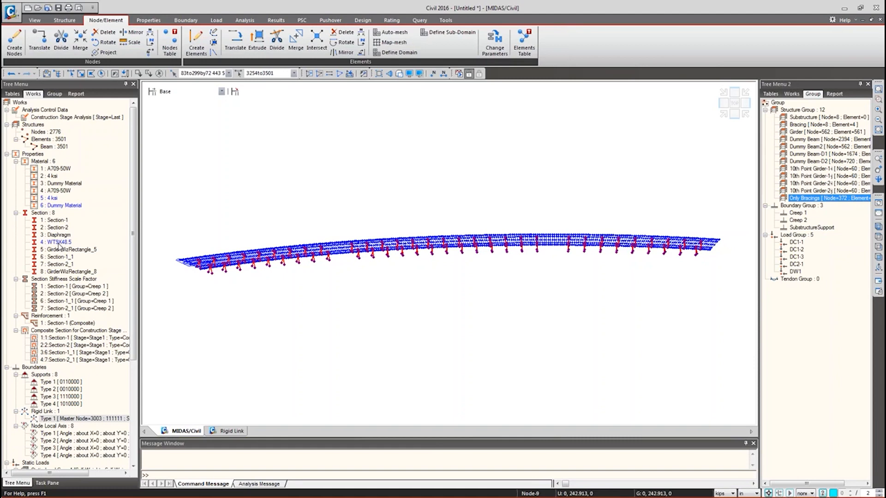
click(57, 242)
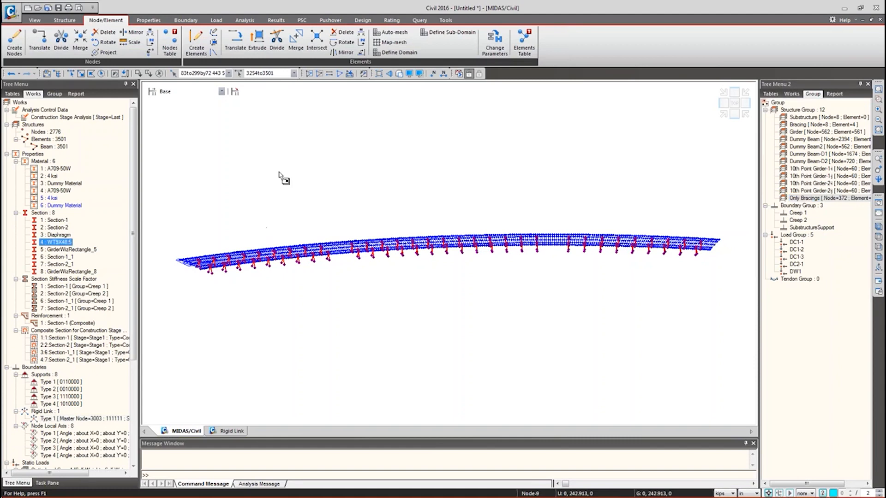
key(Escape)
click(49, 140)
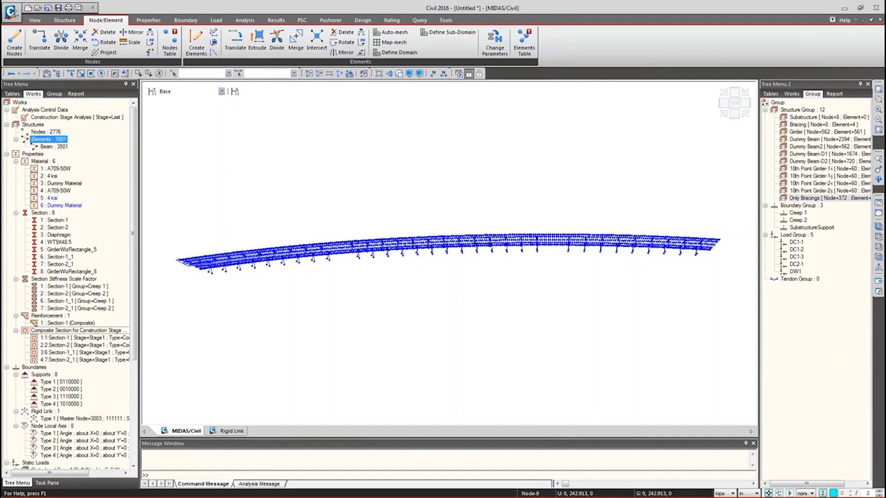
- Delete the duplicate A709-50W materials 4, 5 and 6 from the Works tree
click(59, 191)
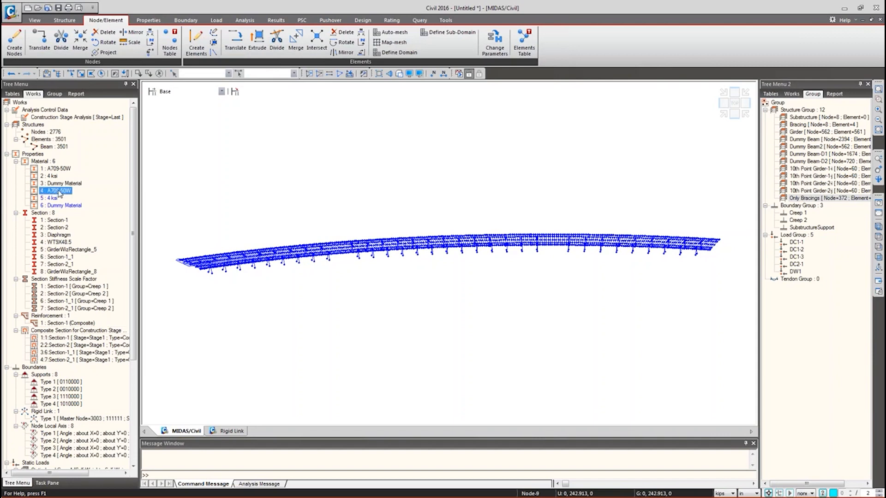
drag(65, 168, 400, 199)
click(54, 193)
shift+click(59, 207)
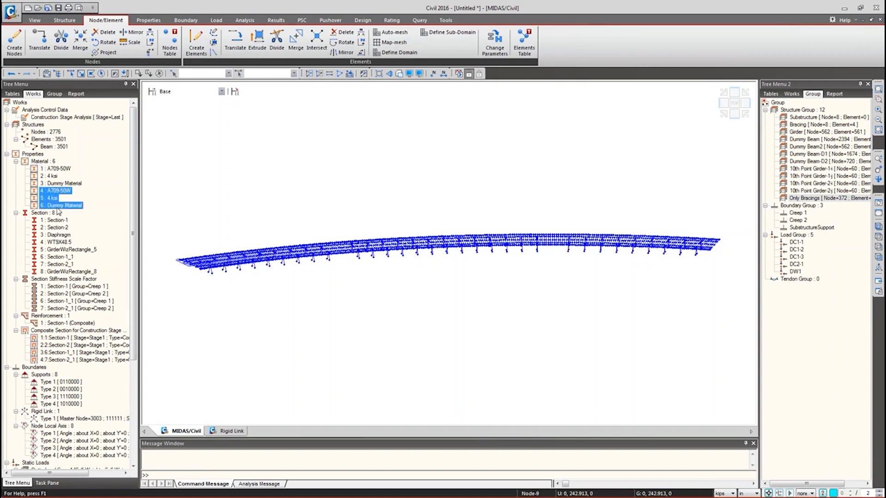
right_click(57, 209)
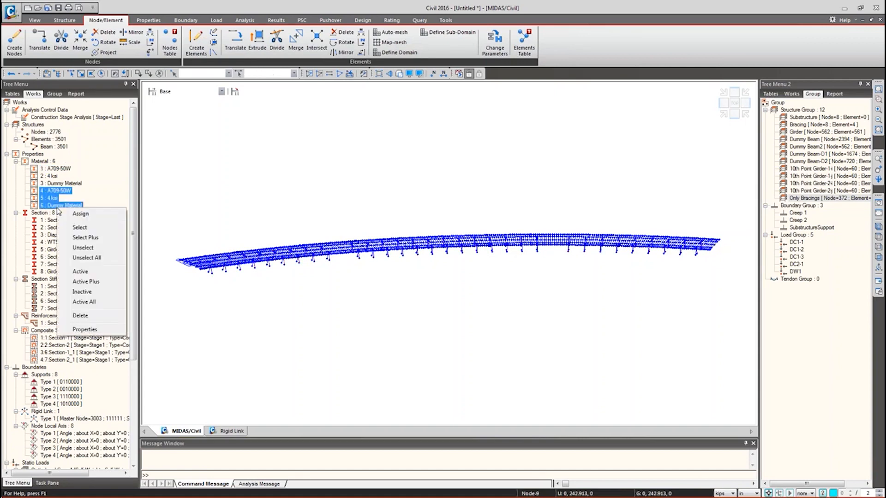
click(92, 319)
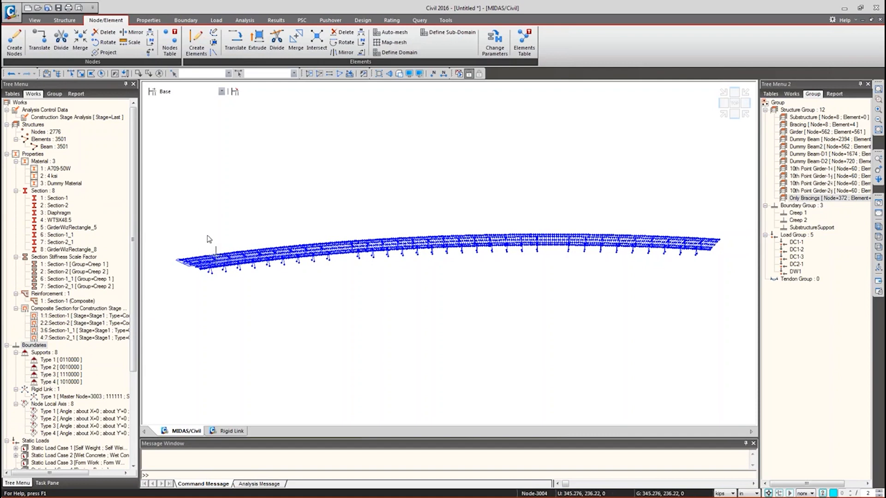
mouse_move(227, 237)
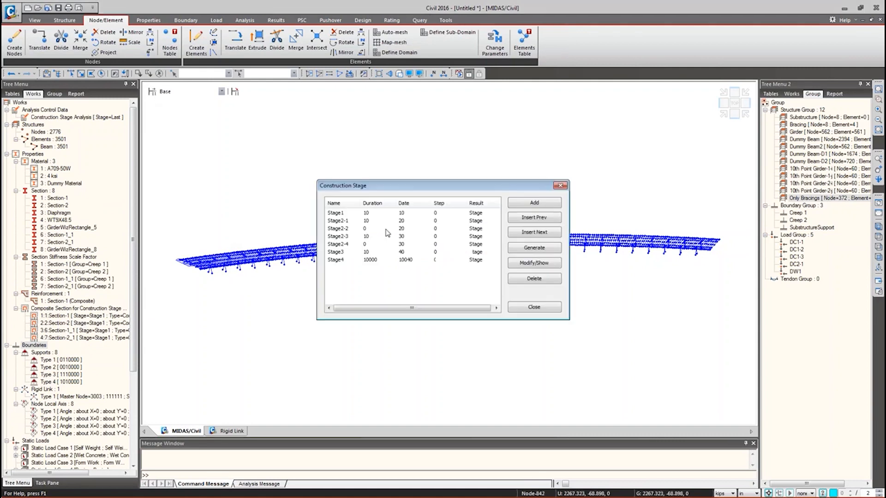
- Review Stage1's composition and select all Only Bracings elements
double_click(337, 216)
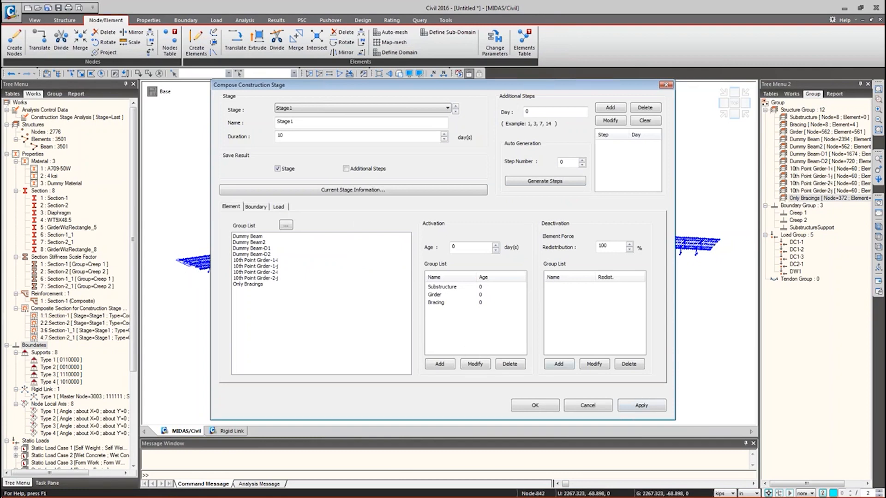
click(605, 406)
click(531, 305)
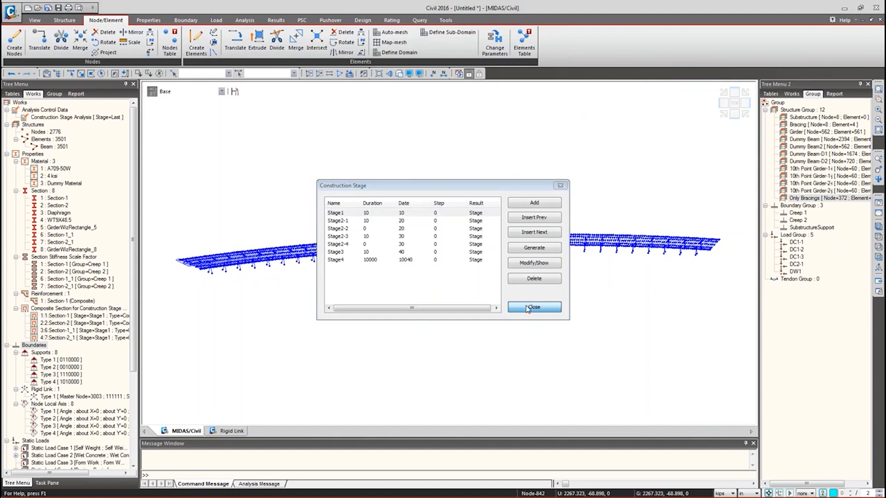
double_click(819, 198)
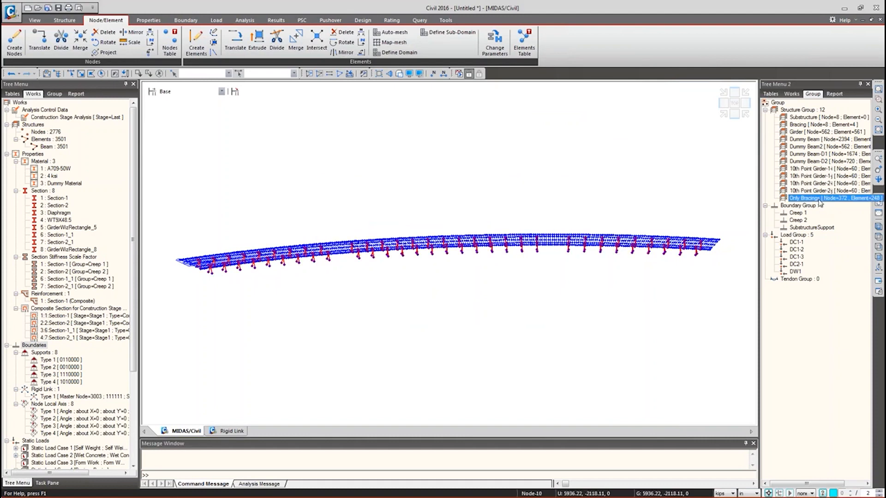
click(54, 94)
click(152, 91)
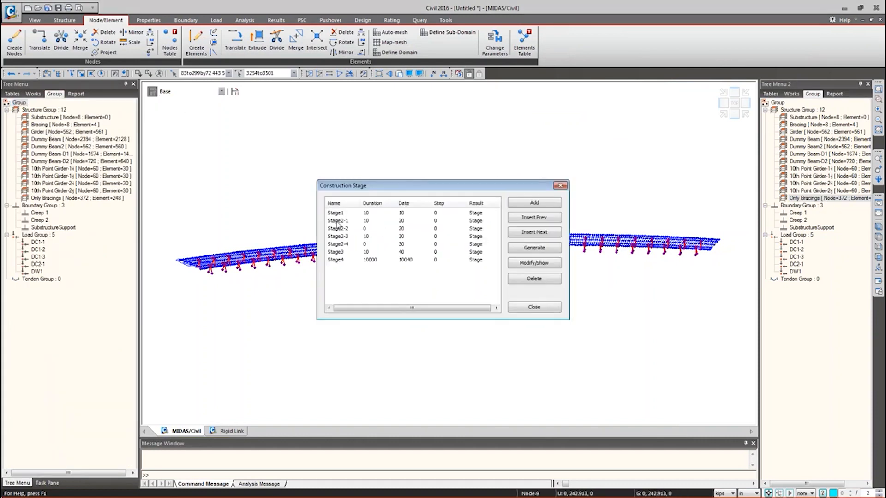
click(332, 214)
click(560, 185)
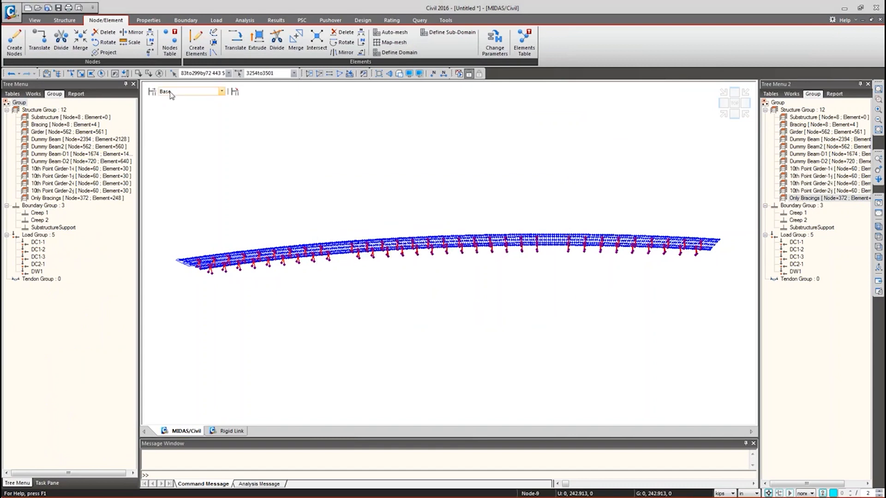
- Recheck Stage1, then Assign Plus the selected bracings into the Bracing structure group
click(151, 91)
double_click(339, 213)
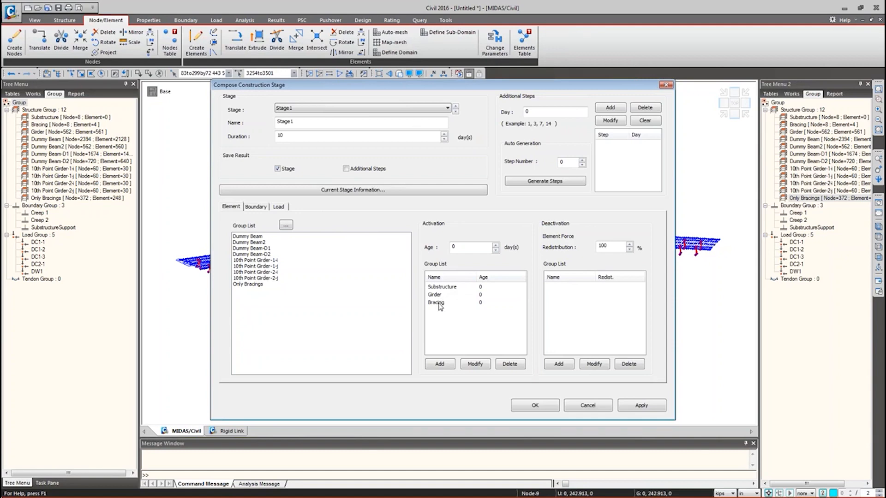
click(607, 407)
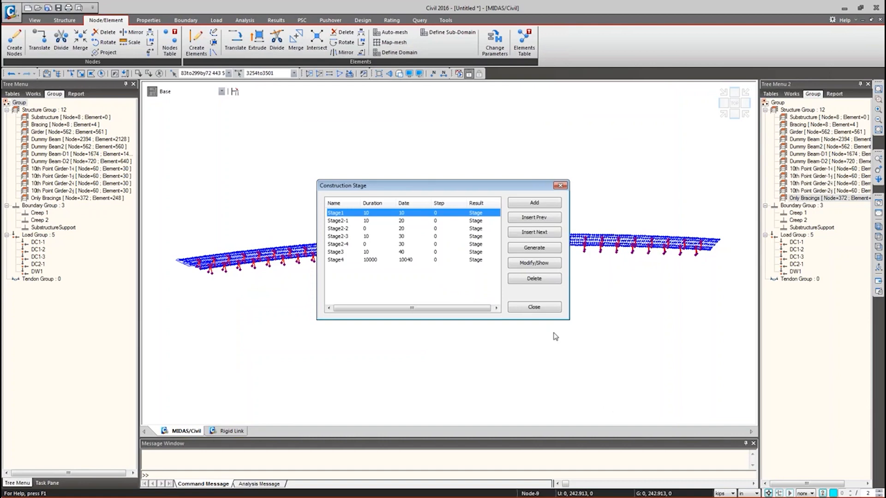
click(538, 308)
right_click(57, 125)
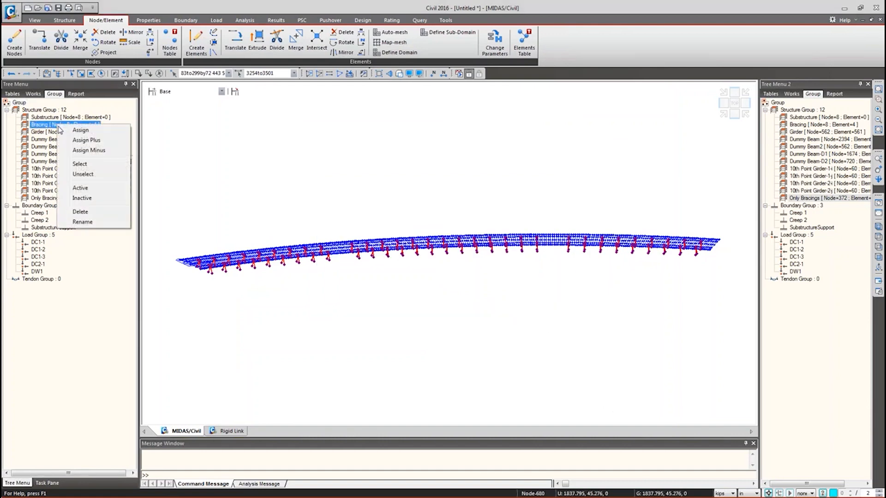
click(86, 140)
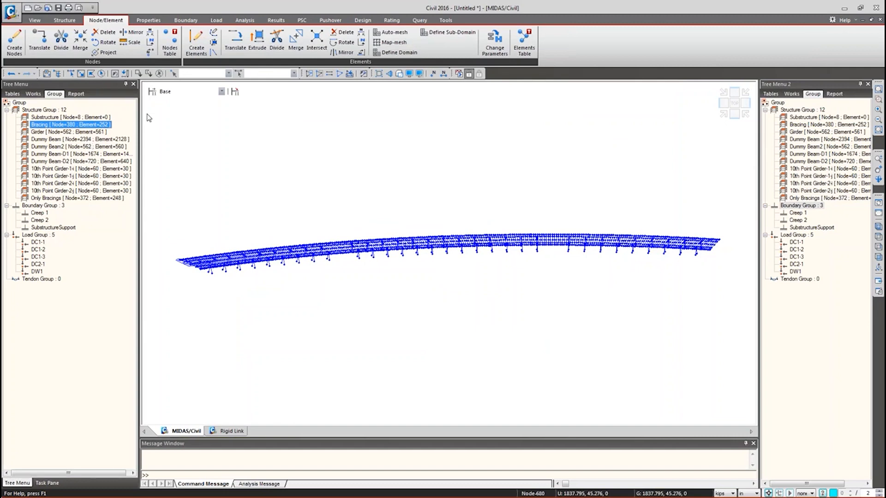
- Check Stage1's activated boundary groups and close the construction stage list
click(153, 94)
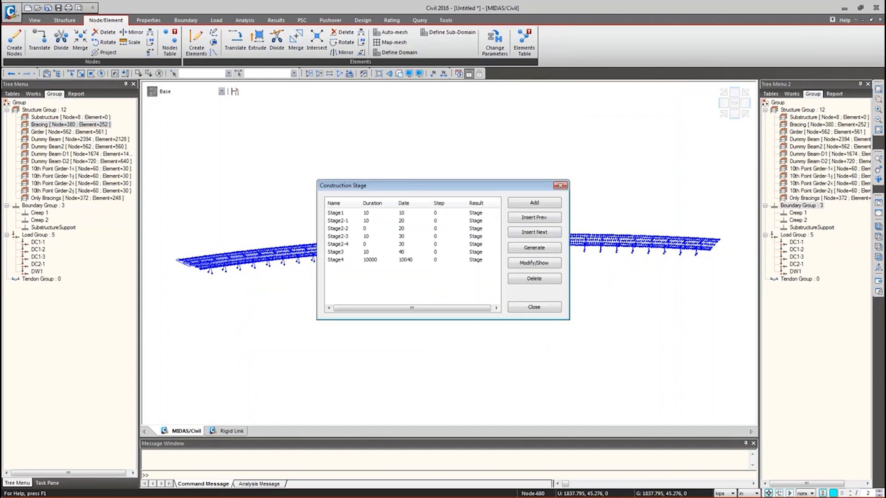
double_click(406, 218)
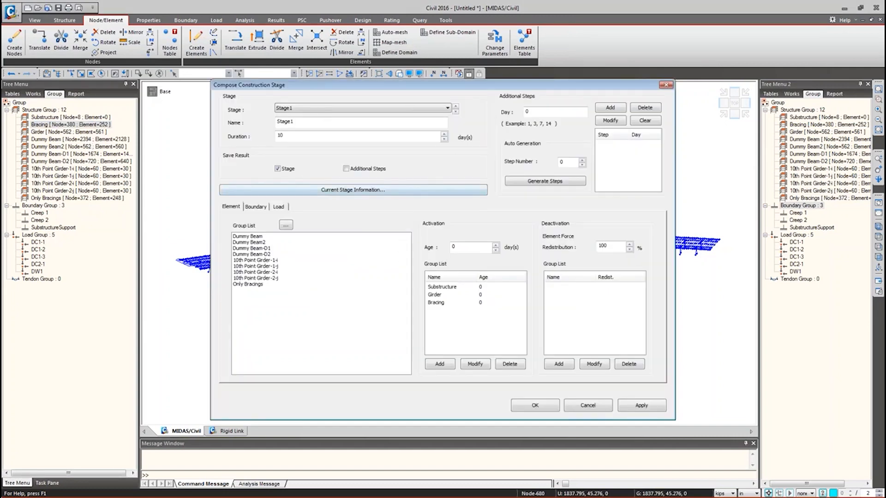
click(268, 210)
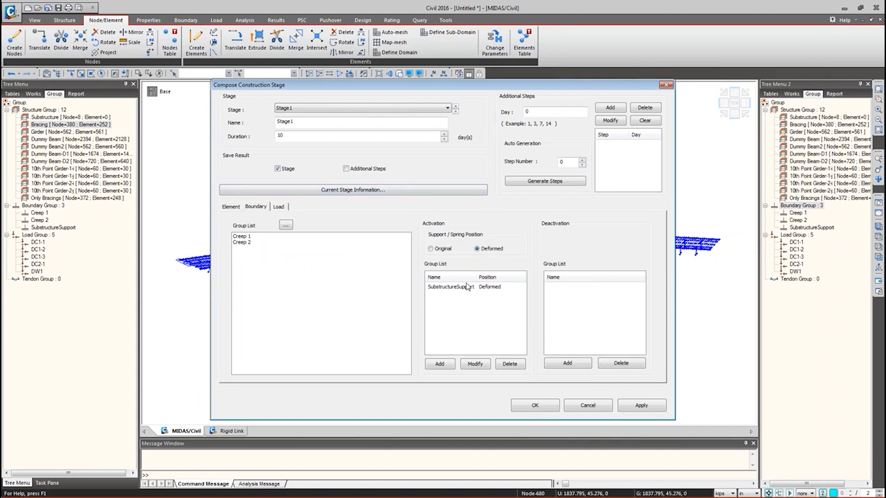
click(583, 403)
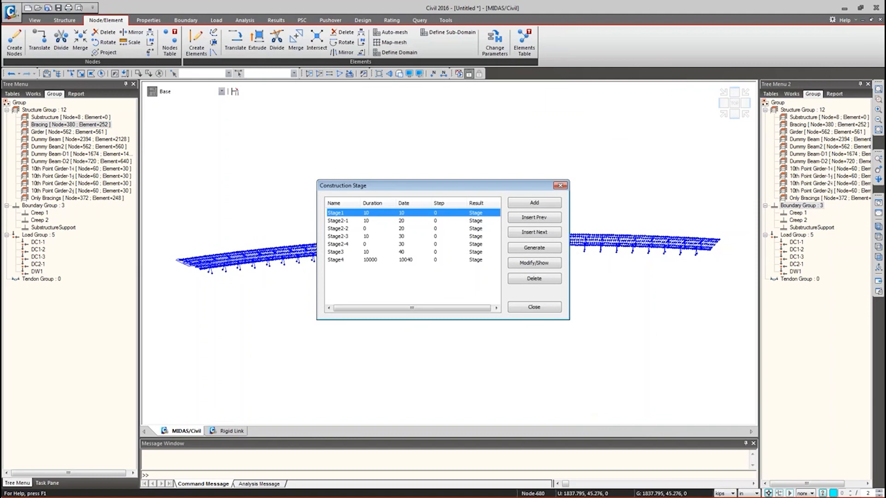
click(531, 306)
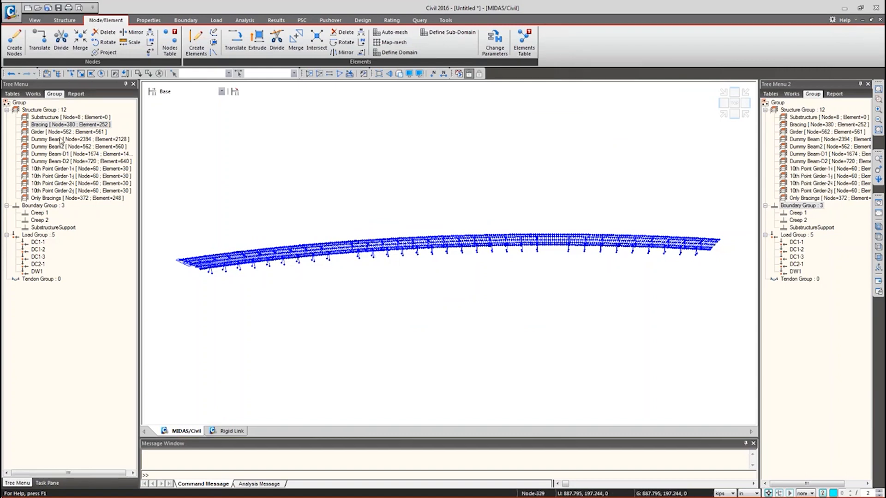
double_click(808, 199)
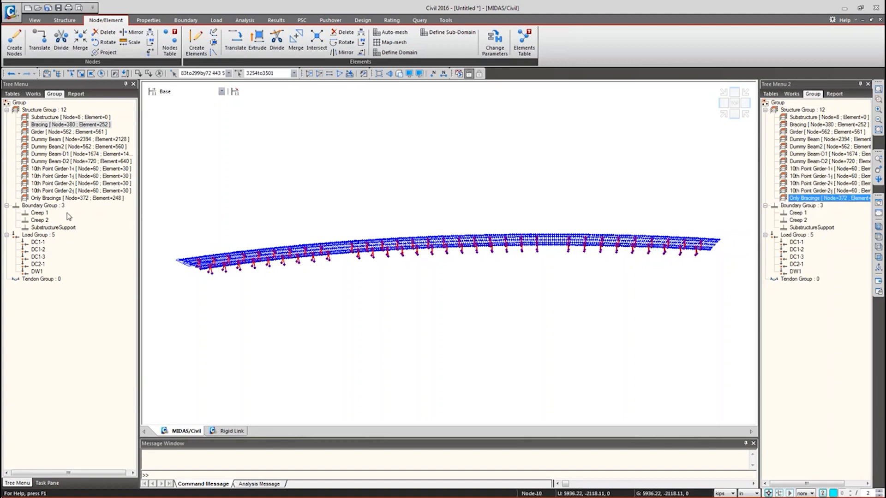
right_click(49, 227)
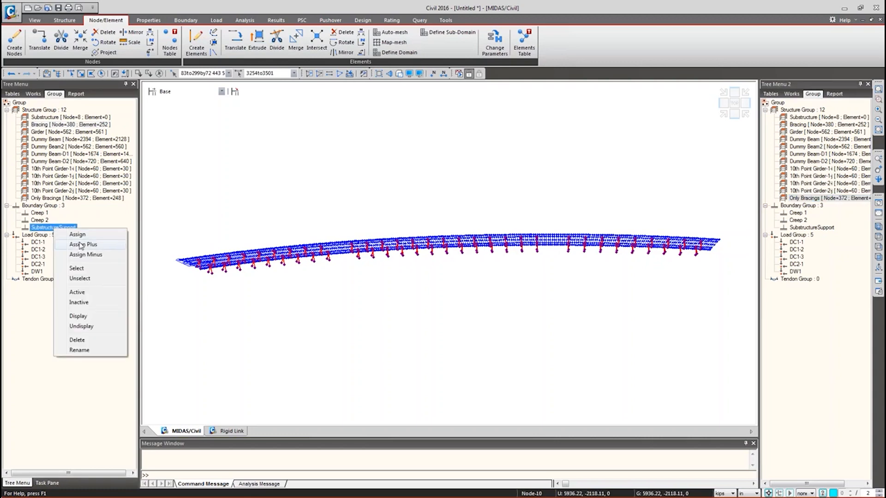
click(80, 246)
click(416, 317)
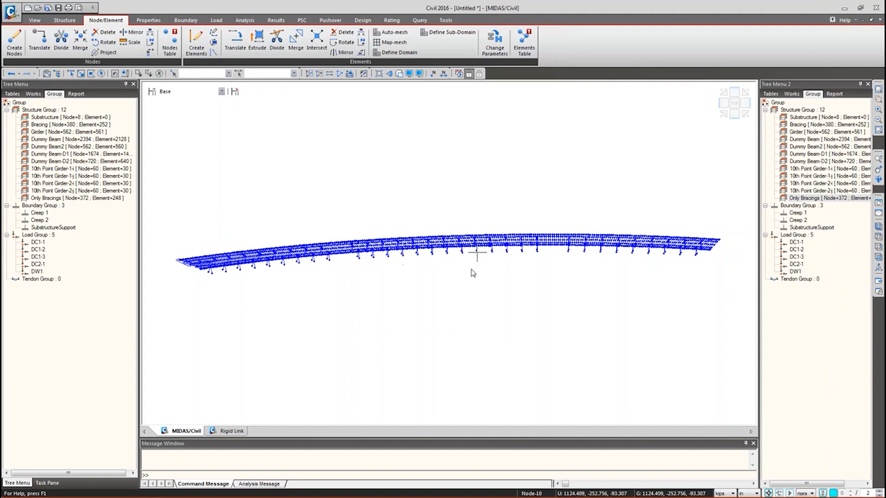
right_click(65, 228)
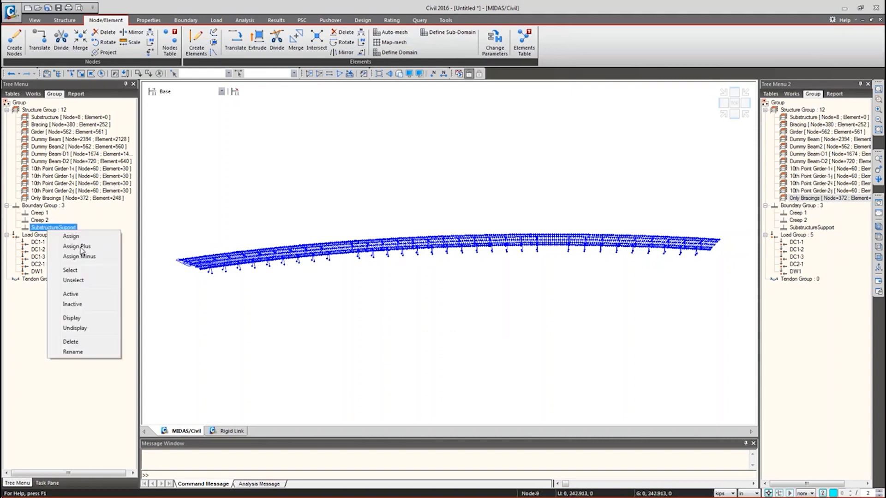
click(81, 245)
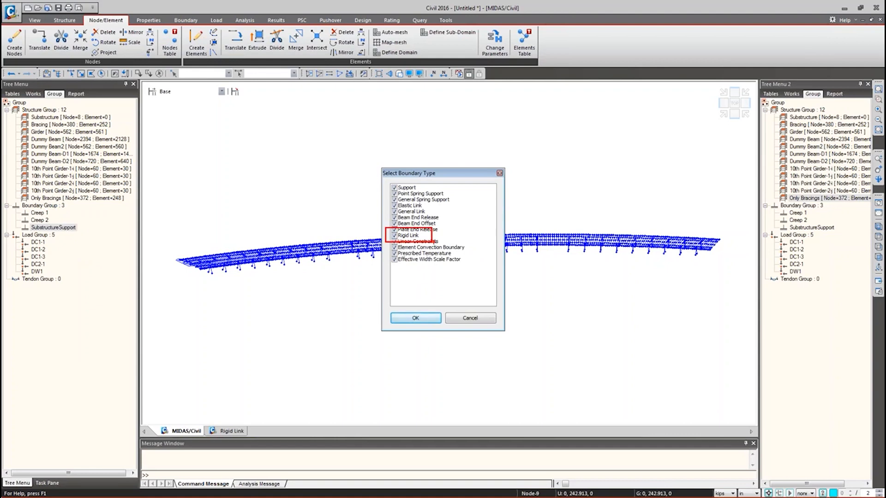
click(470, 318)
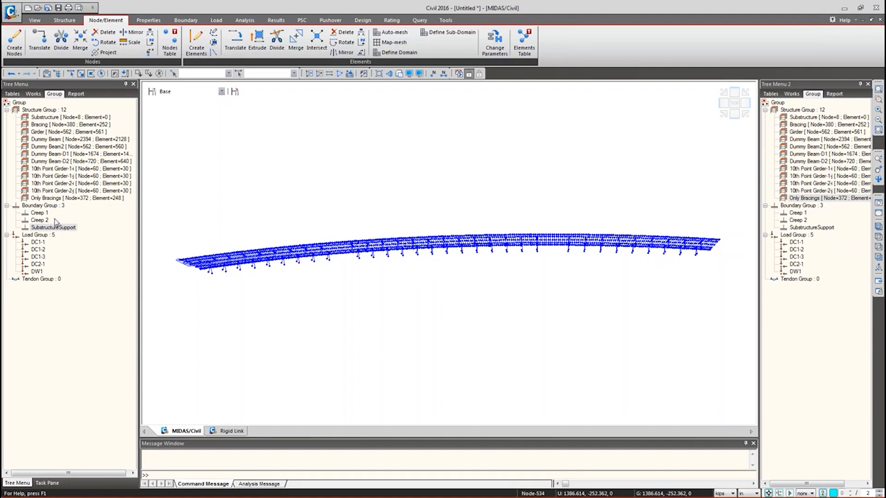
click(36, 95)
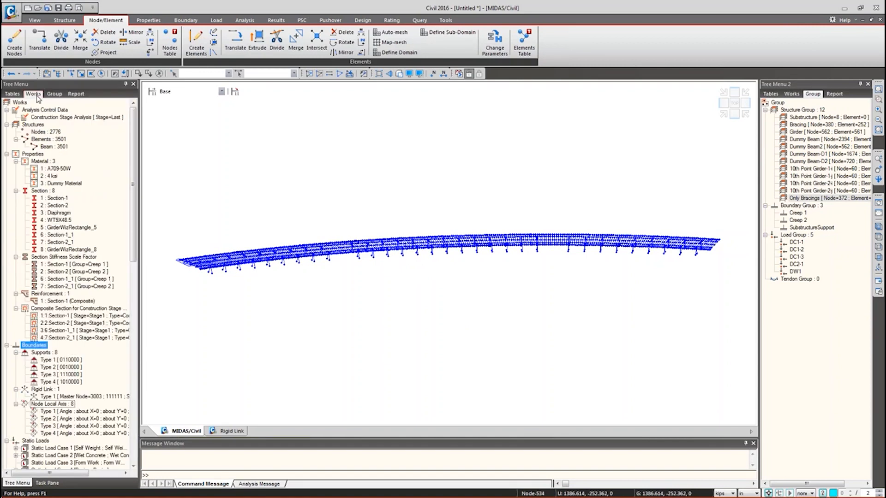
- Collapse Construction Stage, Static Loads and Boundaries, then draw Lane1–Lane3 along the curved deck
drag(133, 240, 132, 434)
scroll(132, 433, up, 11)
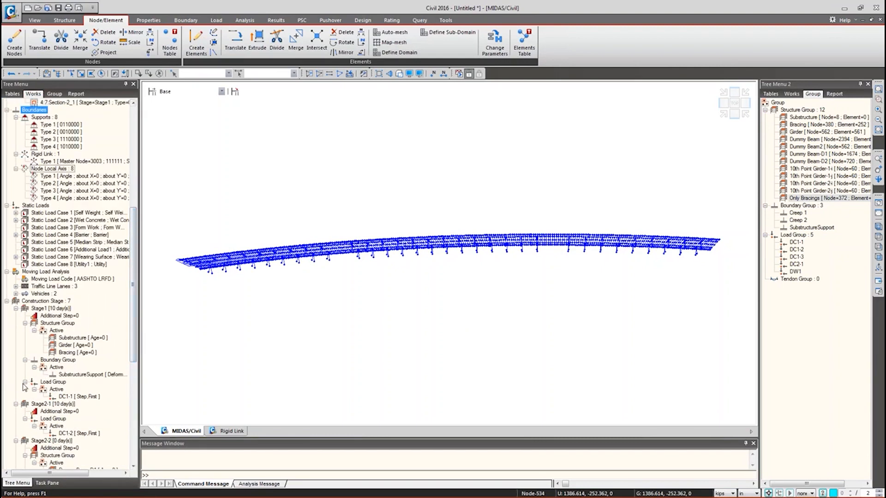
click(6, 301)
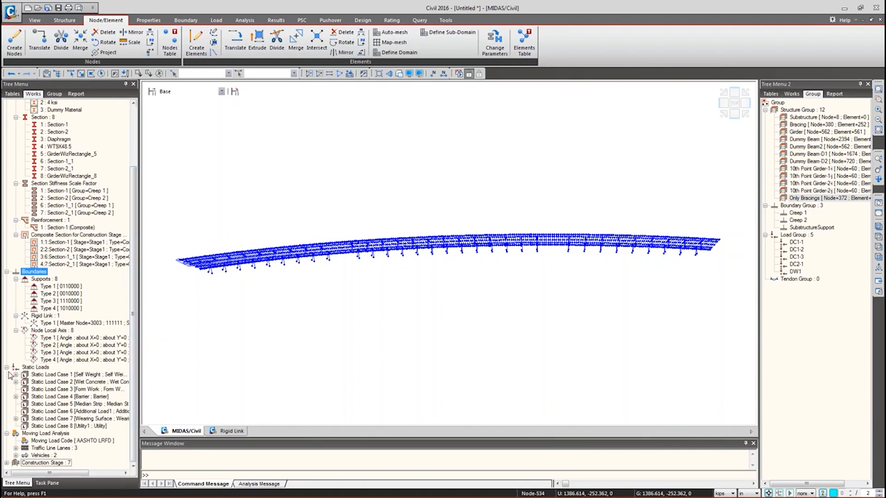
click(7, 367)
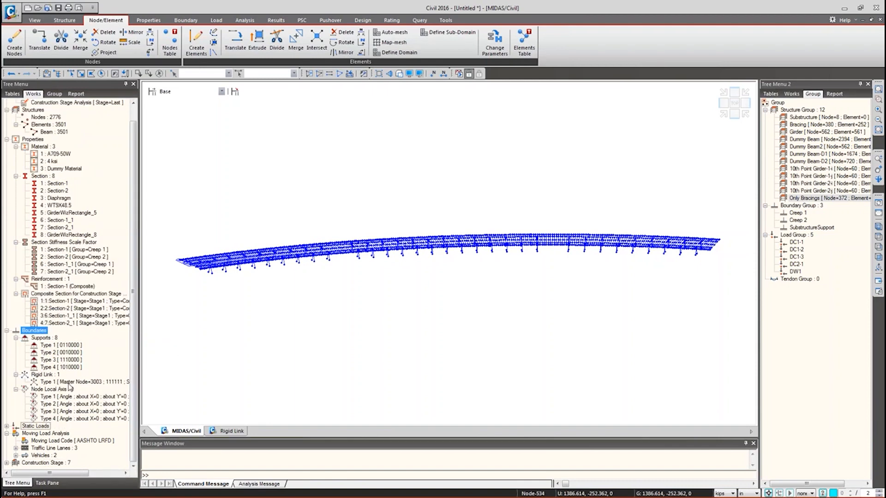
click(6, 330)
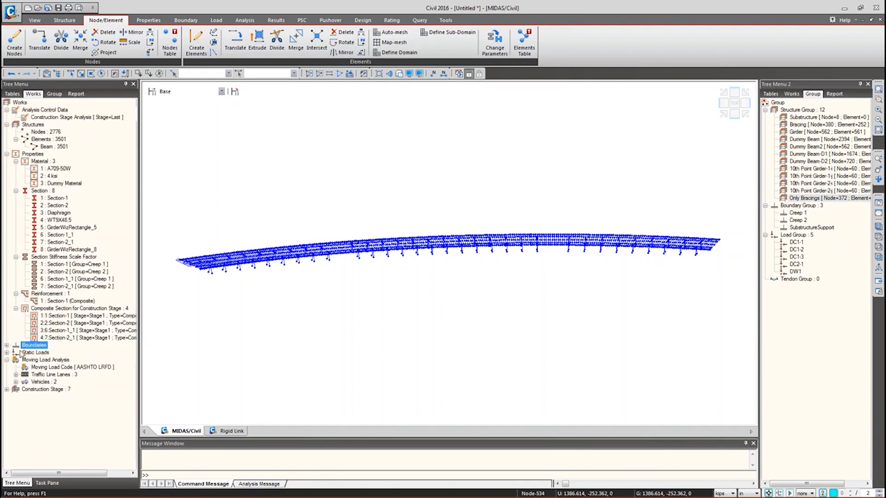
click(15, 374)
click(53, 380)
click(53, 375)
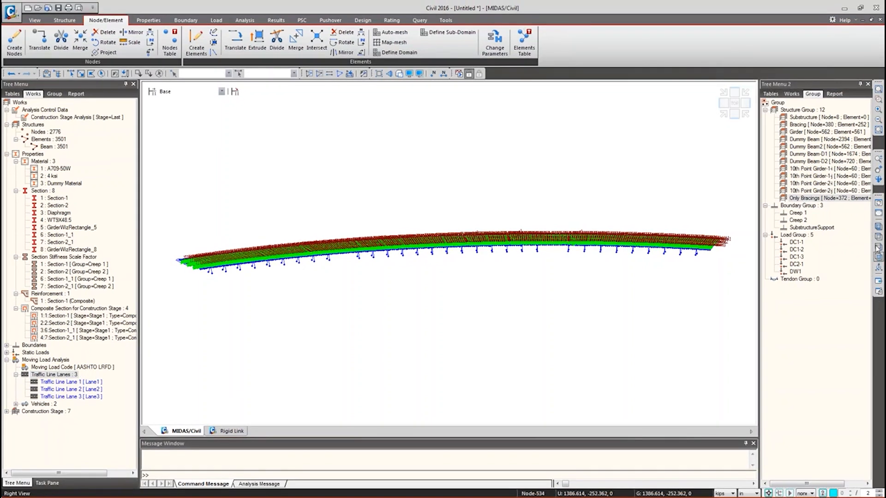
- In plan view, review the Lane1 (width 120) and Lane2 properties without changing anything
click(877, 238)
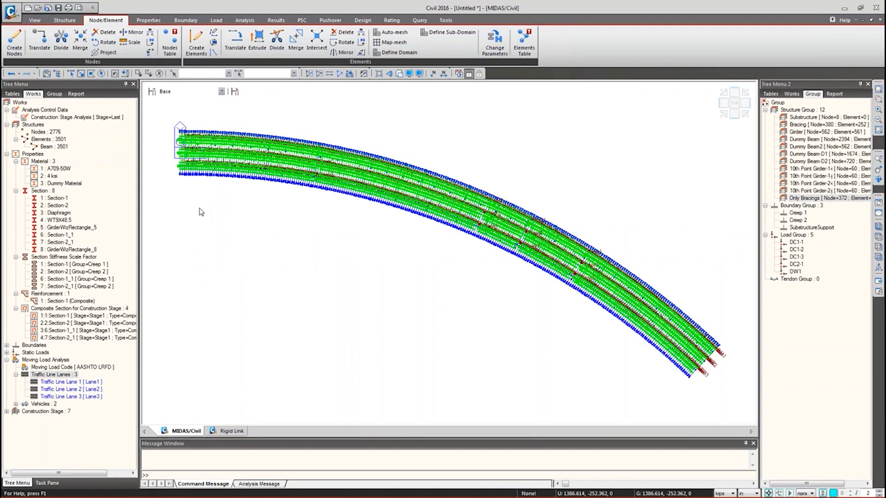
click(58, 383)
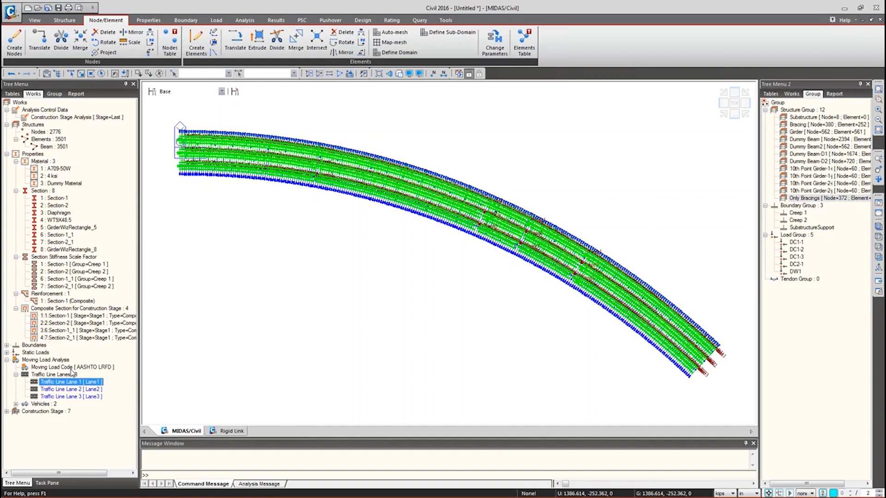
right_click(62, 382)
click(73, 420)
drag(78, 12, 217, 25)
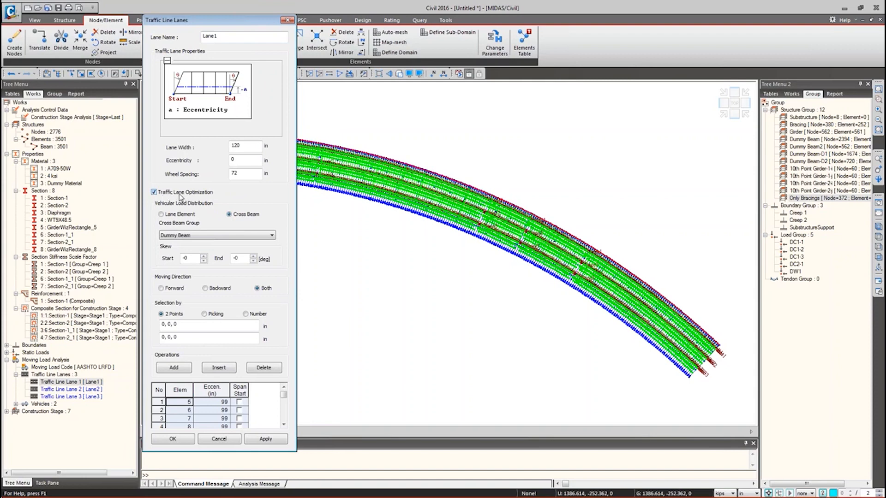
double_click(236, 145)
click(227, 439)
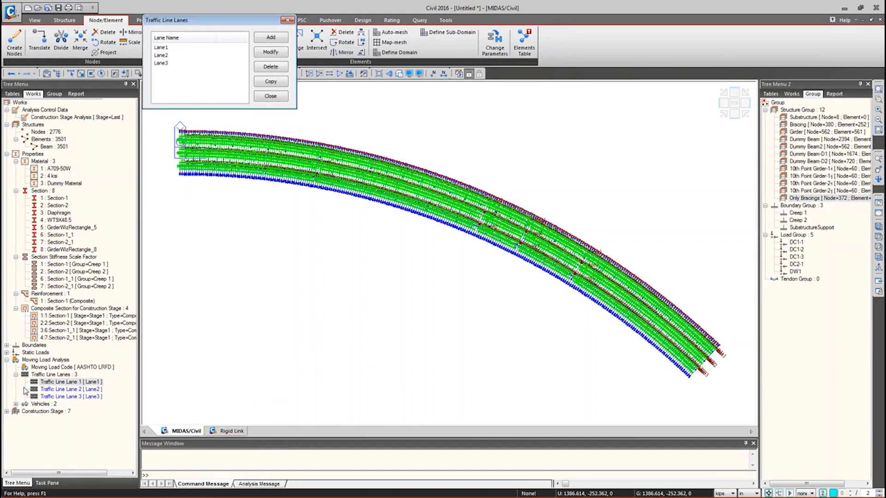
click(271, 96)
click(71, 389)
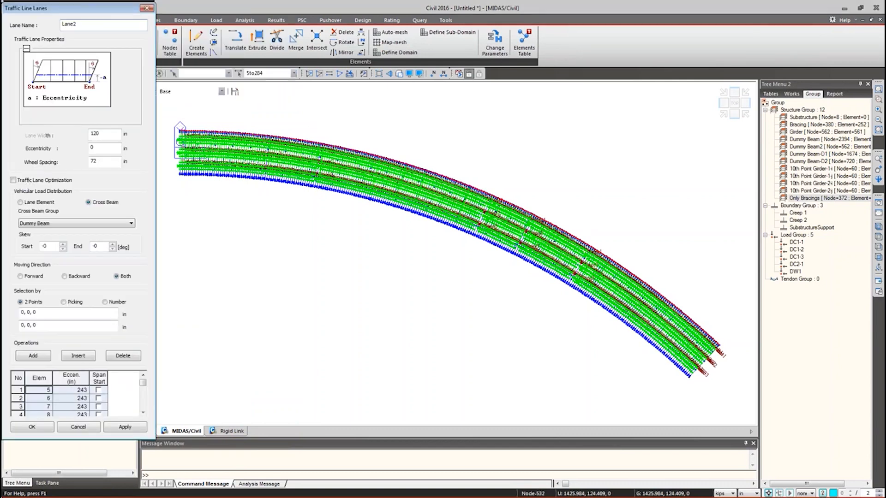
click(81, 427)
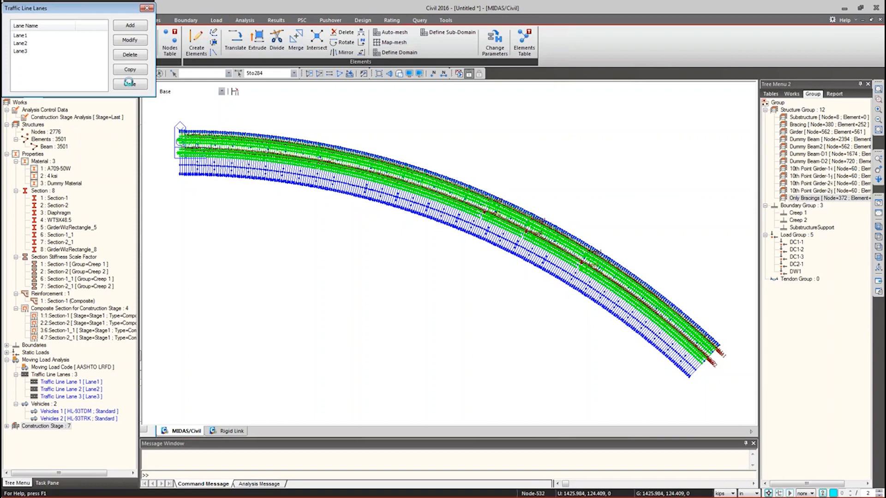
- Hide the traffic lane bands from the model and bring up the Load tools
click(130, 83)
right_click(67, 375)
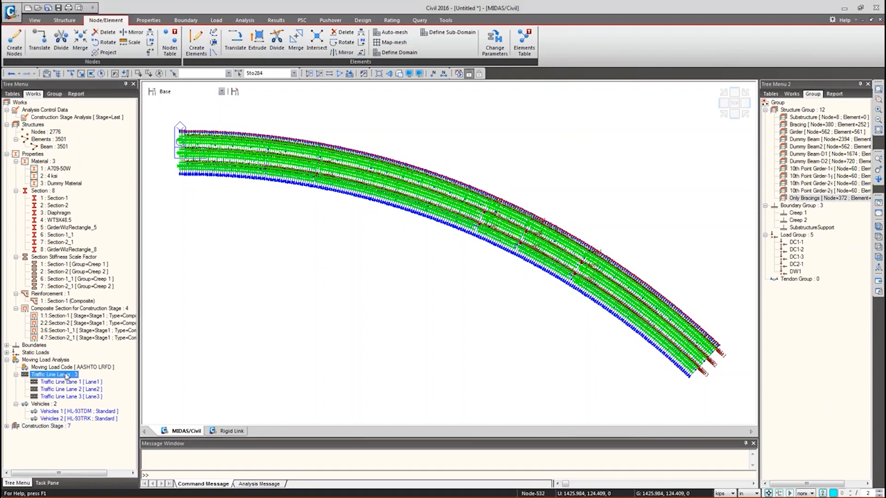
click(85, 389)
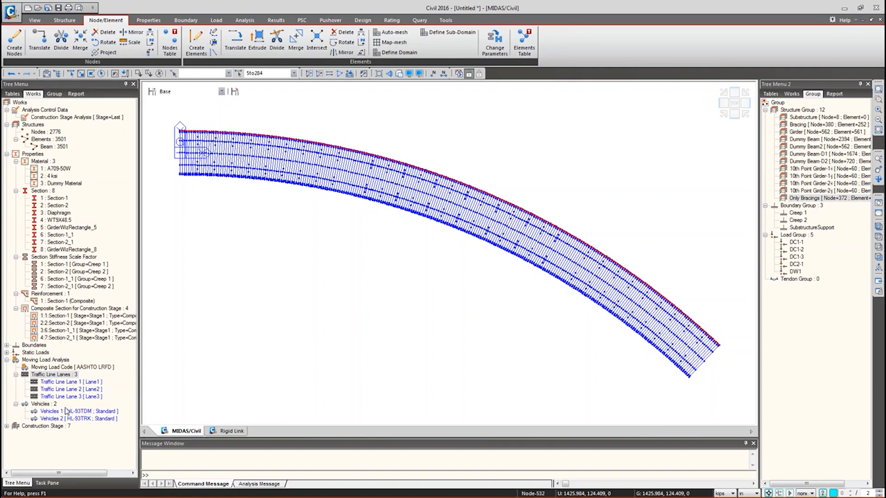
click(215, 20)
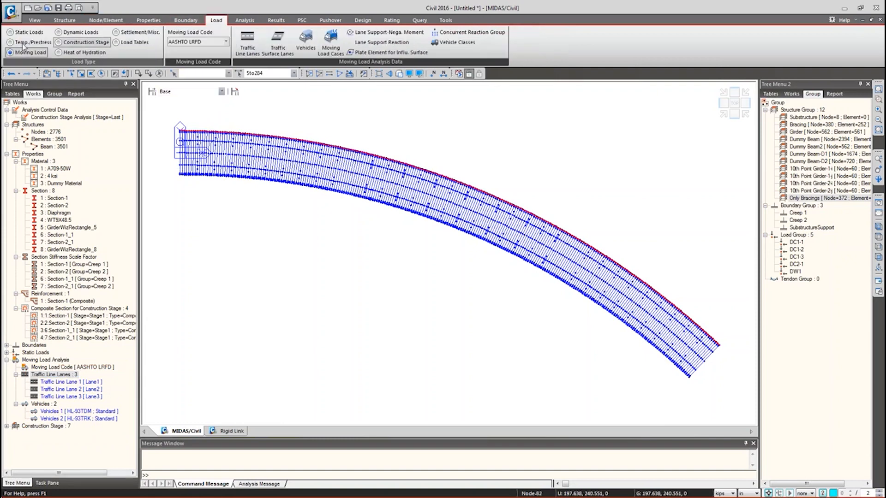
- Start a new moving load case named MVL
click(334, 54)
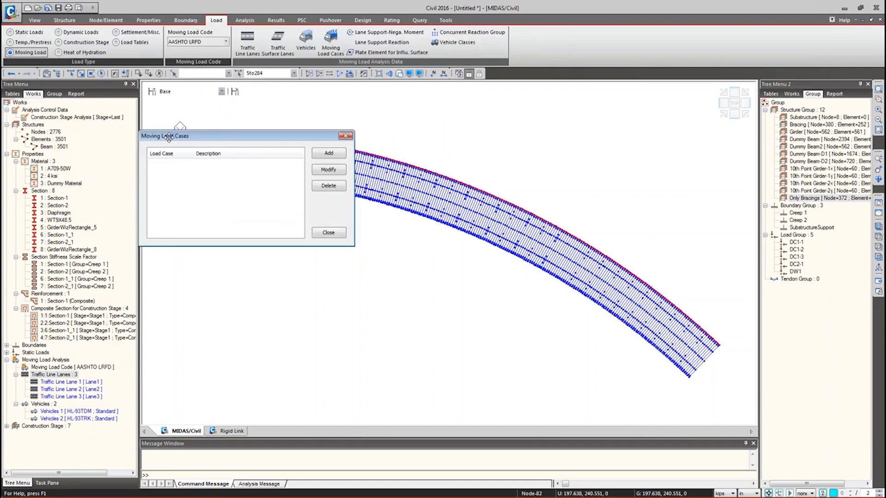
click(326, 157)
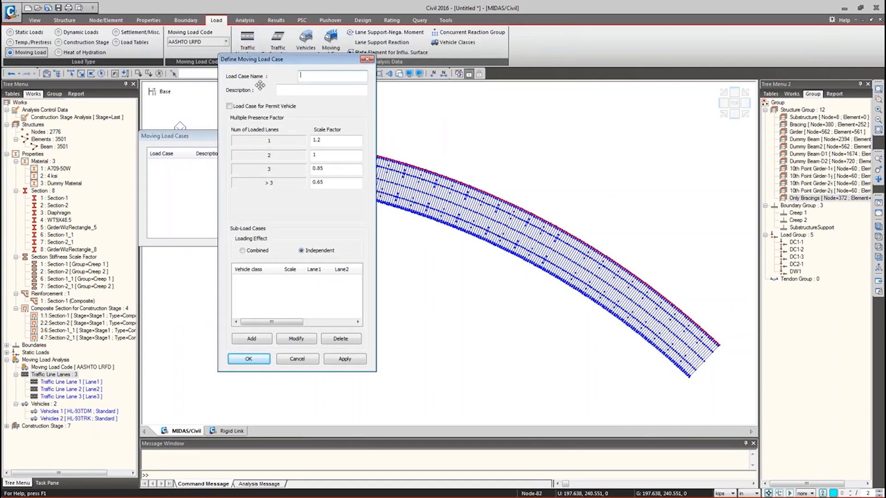
text(MVL)
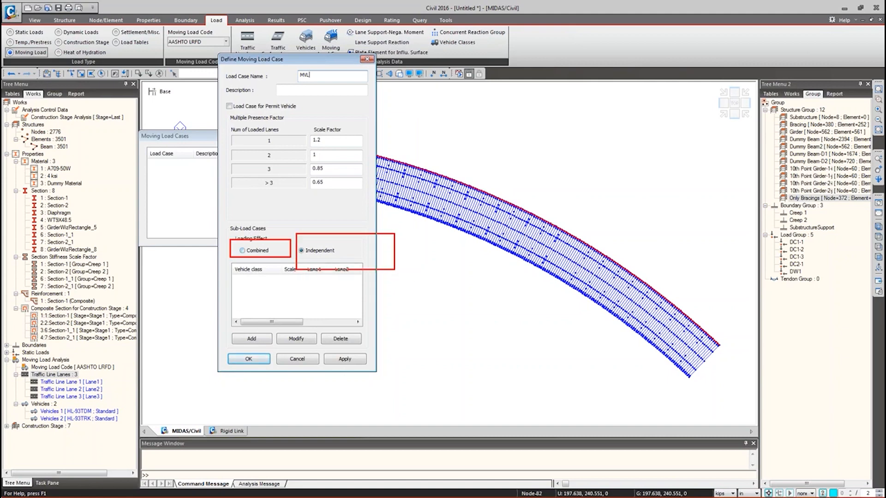
- Add an HL-93TDM sub-load on Lane1–Lane3 with minimum 1 and maximum 3 loaded lanes
click(242, 339)
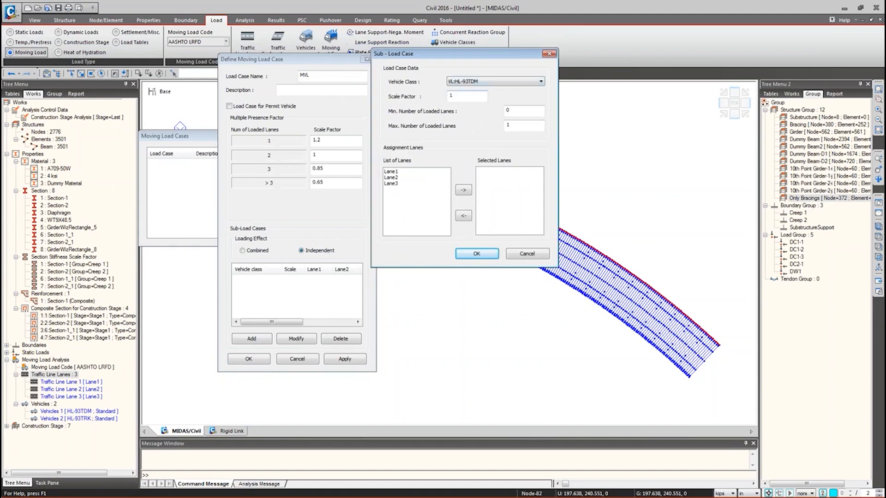
double_click(393, 172)
double_click(393, 172)
double_click(393, 172)
double_click(510, 111)
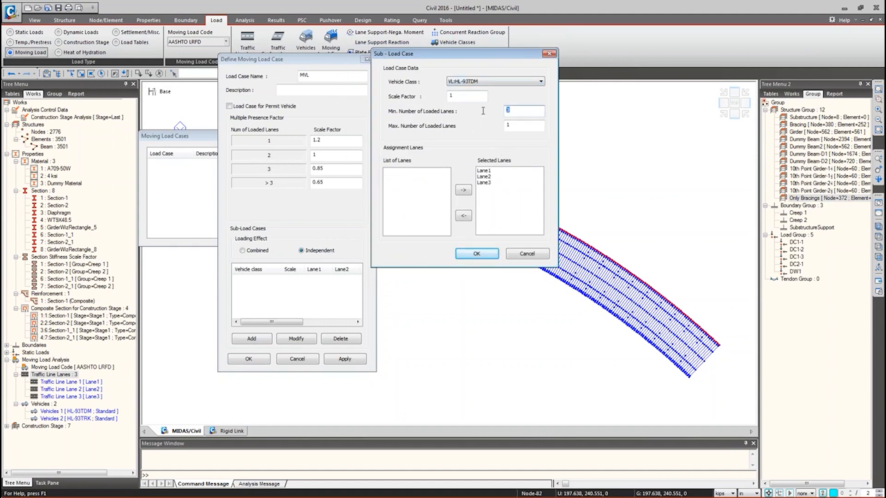
text(1)
key(Tab)
text(3)
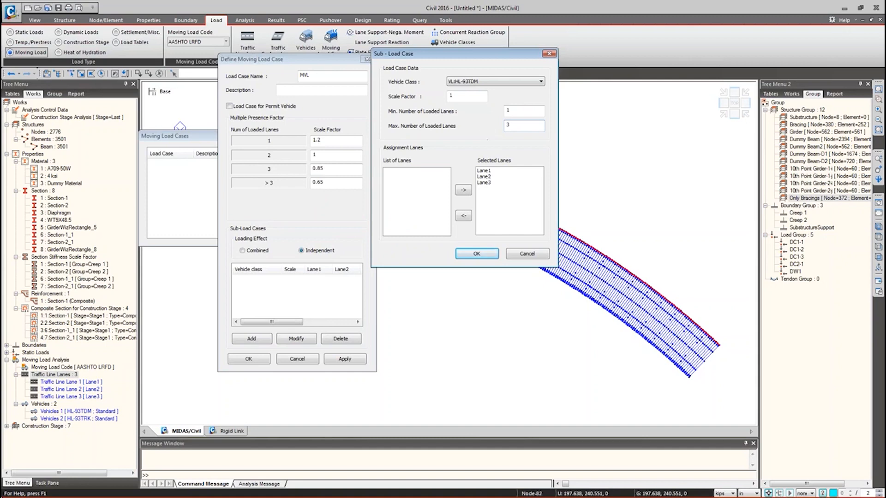
- Confirm the HL-93TDM sub-load and add a VL:HL-93TRK sub-load on Lane1–Lane3, 1–3 loaded lanes
click(476, 254)
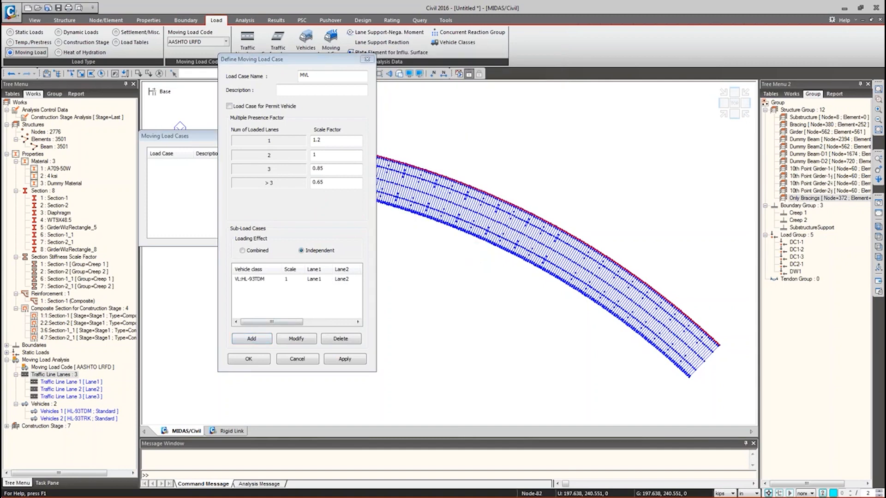
click(252, 339)
drag(252, 24, 354, 32)
click(419, 60)
click(427, 74)
key(Tab)
text(1)
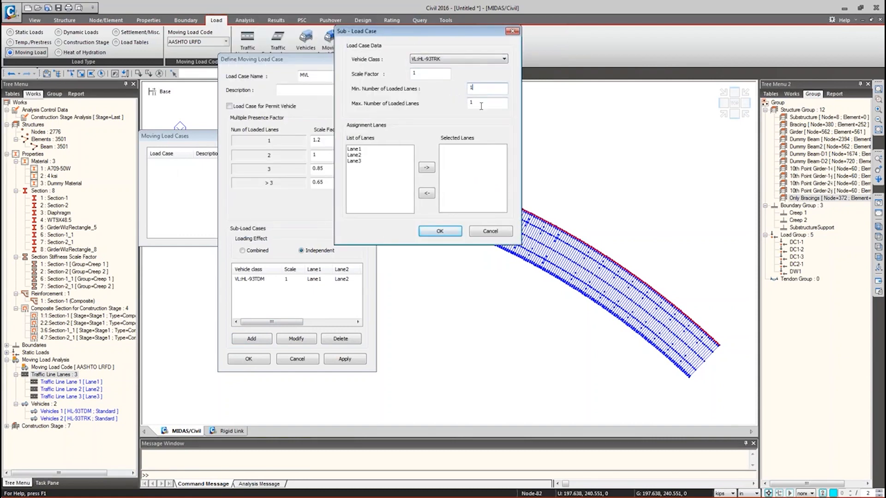
key(Tab)
text(3)
double_click(362, 149)
double_click(363, 149)
double_click(362, 150)
click(451, 235)
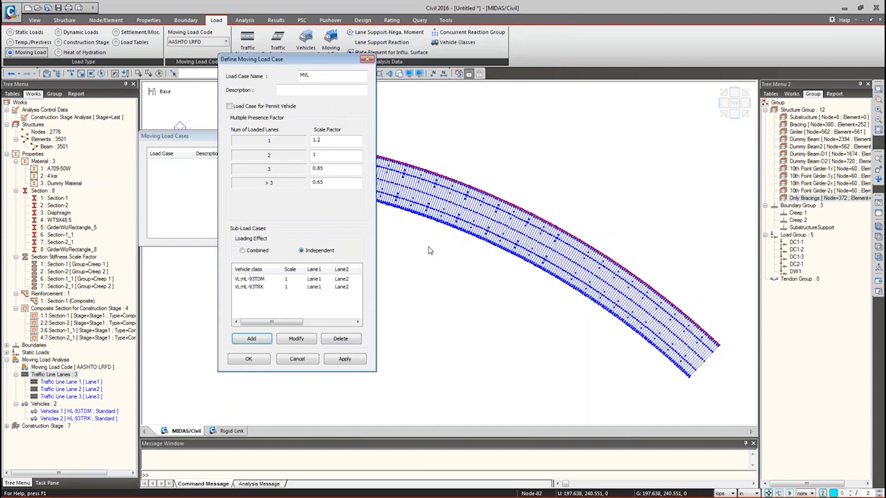
- Review the HL-93TRK sub-load row and save moving load case MVL
click(240, 286)
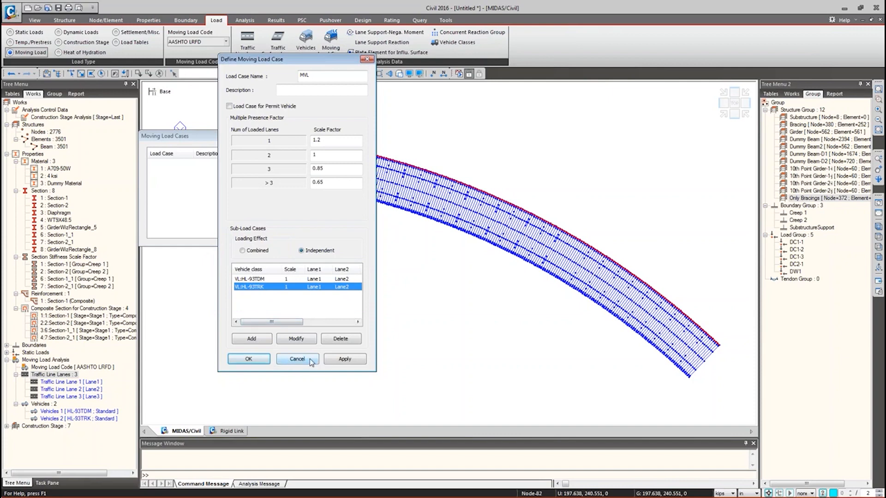
click(260, 360)
click(330, 234)
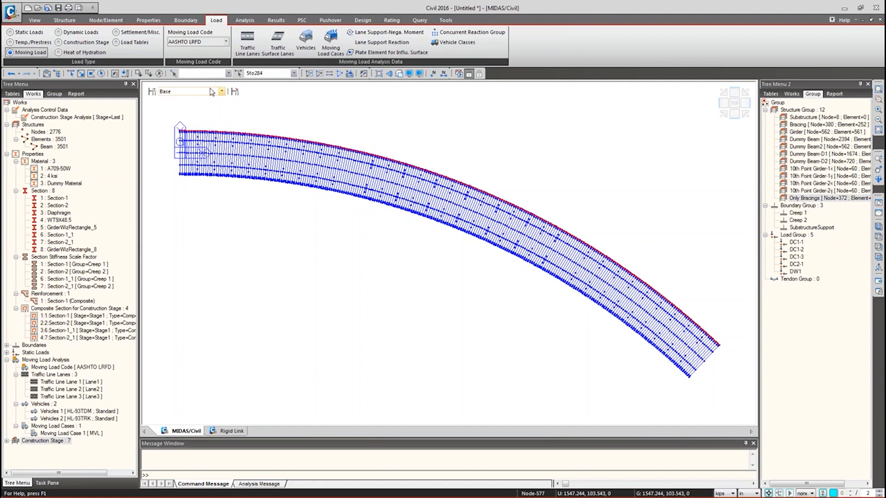
- Set Moving Load Analysis Control to Influence Line Dependent Point with 3 points per line element
click(244, 21)
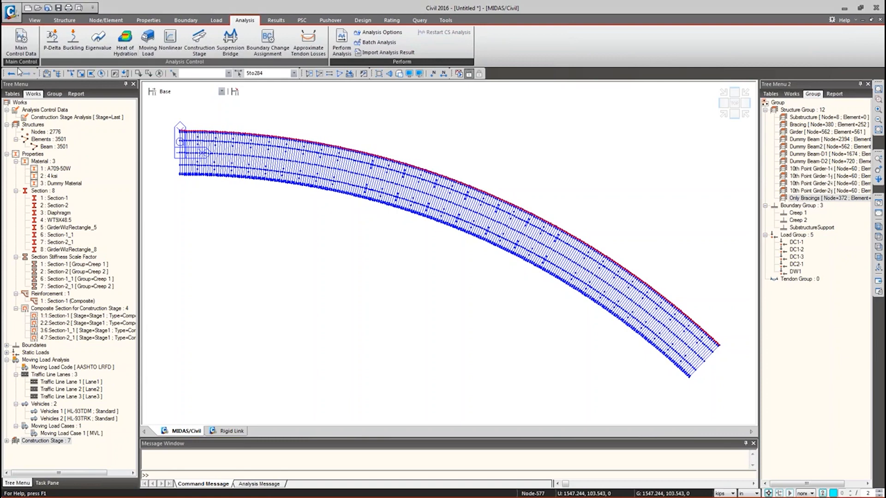
click(147, 43)
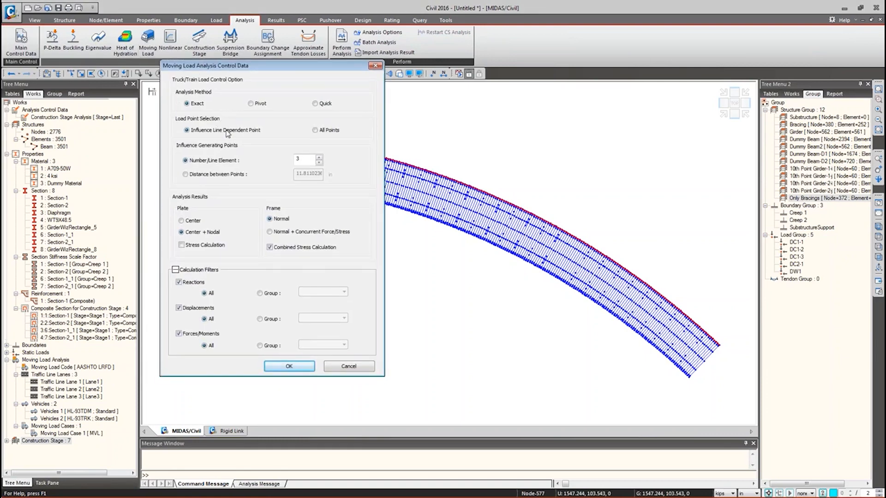
click(320, 131)
click(222, 131)
double_click(306, 158)
text(2)
key(BackSpace)
text(3)
- Mark up the control settings on screen, then dismiss the save prompt without saving
drag(546, 94, 421, 146)
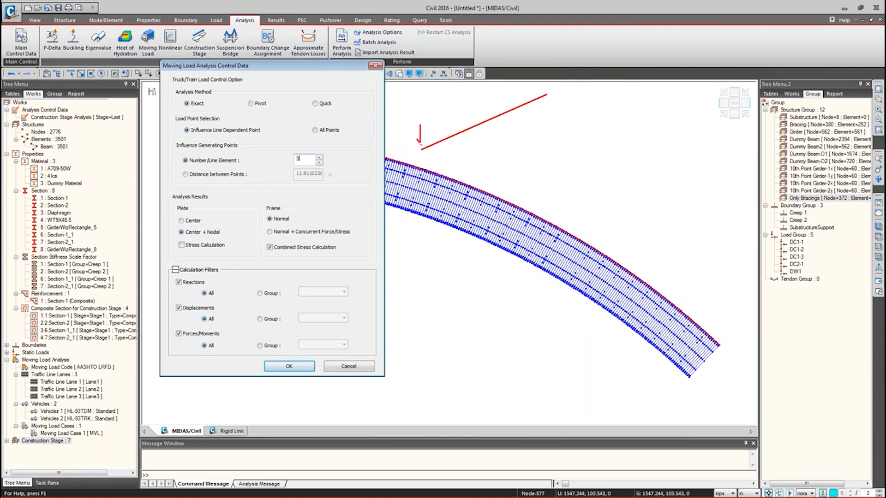
drag(474, 92, 475, 117)
drag(540, 63, 541, 90)
drag(461, 118, 468, 137)
drag(519, 93, 526, 116)
drag(455, 92, 457, 125)
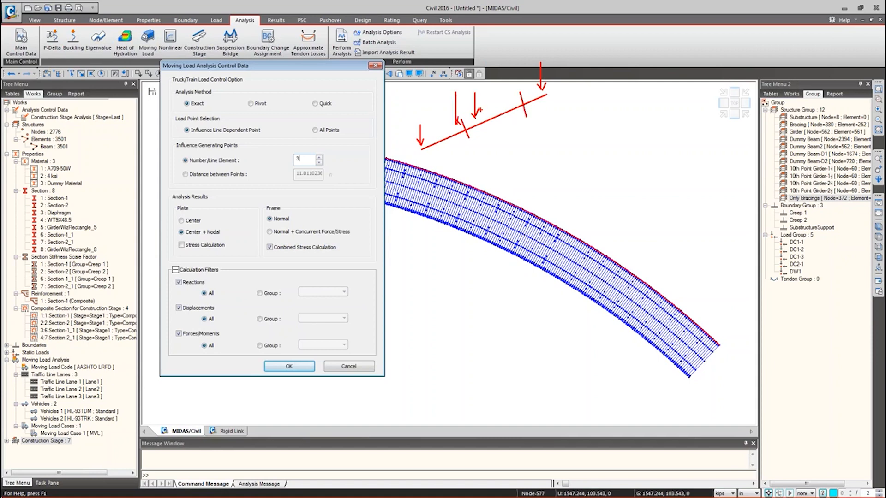
drag(518, 73, 519, 97)
key(Escape)
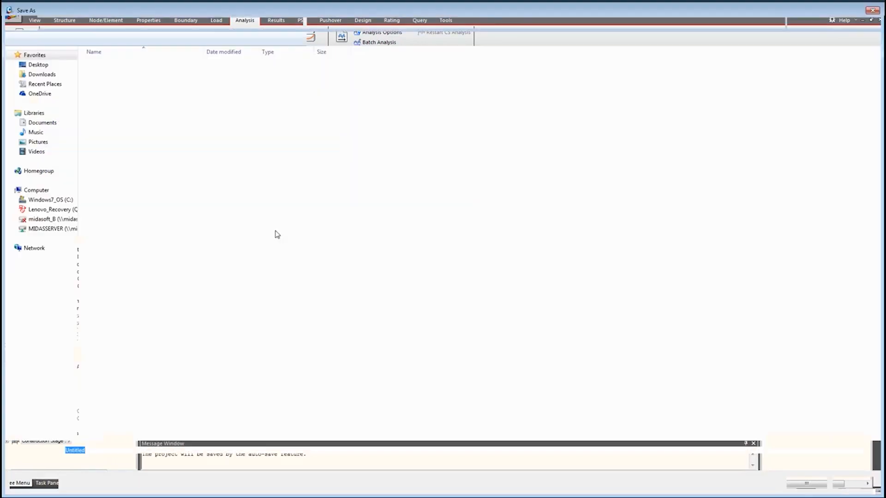
click(841, 479)
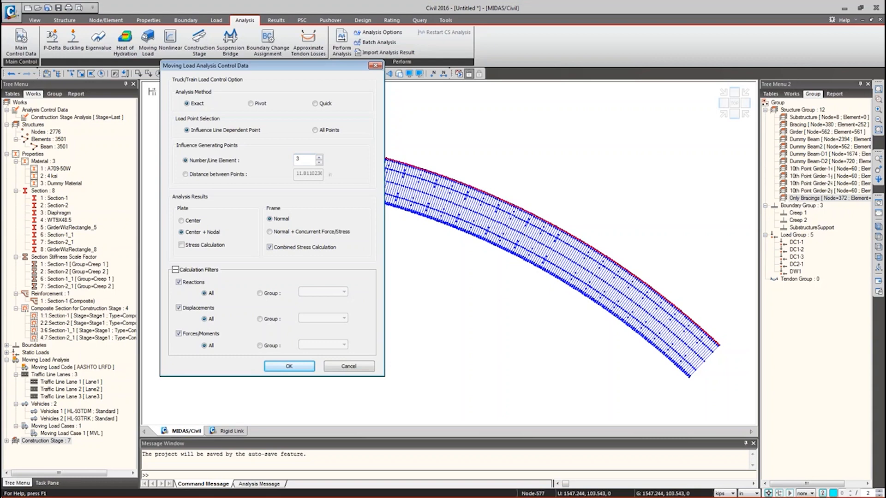
- Report concurrent frame force/stress, calculate reactions for all elements, and save the Exact control settings
click(290, 235)
drag(502, 191, 572, 289)
drag(506, 196, 567, 278)
drag(559, 199, 510, 277)
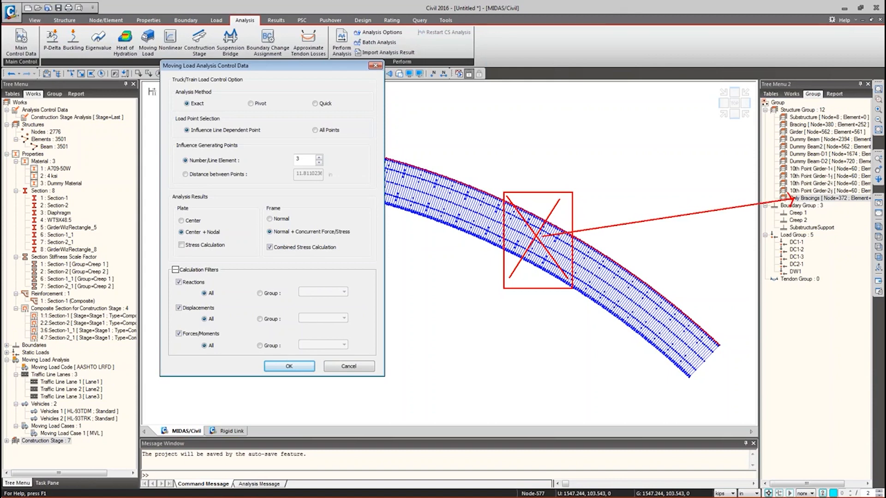
click(271, 293)
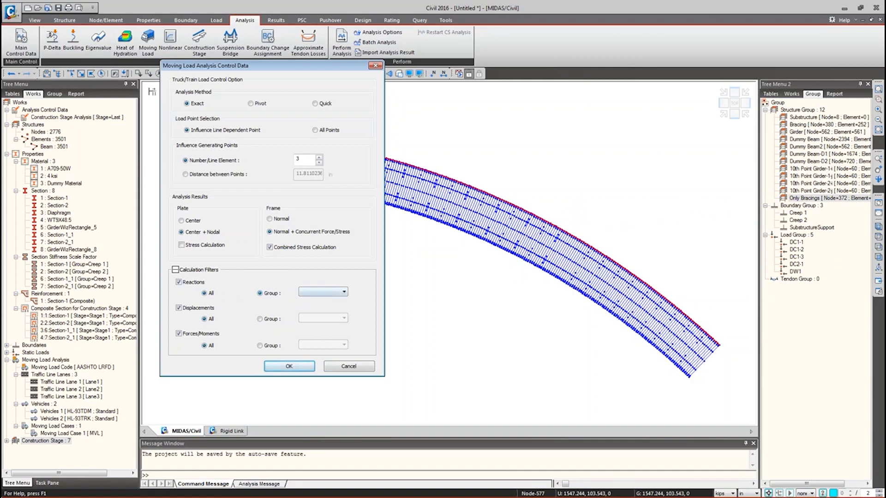
click(305, 295)
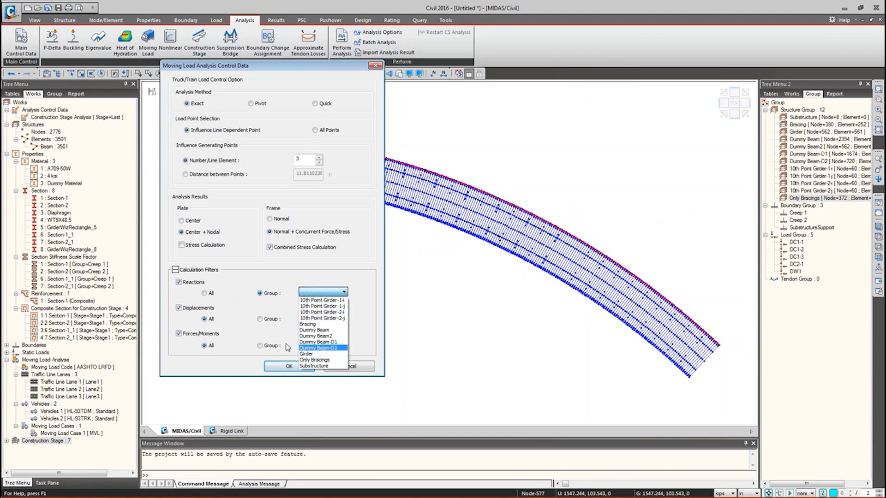
click(209, 296)
click(209, 294)
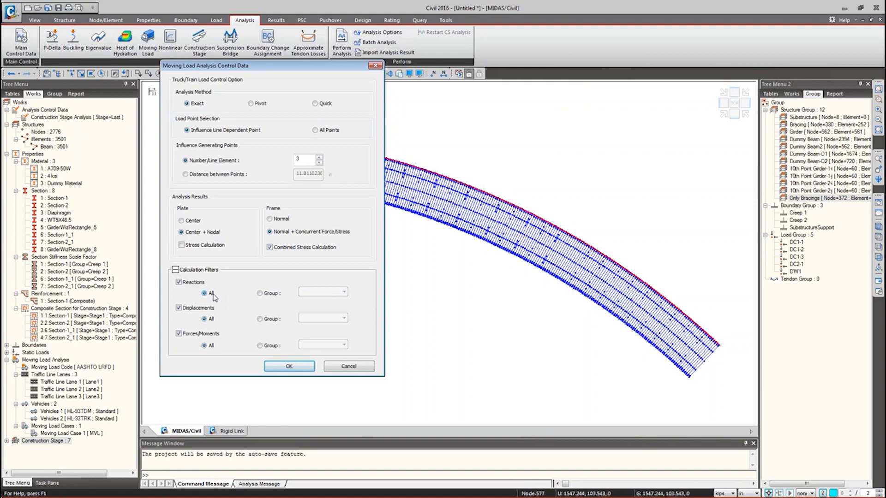
click(307, 368)
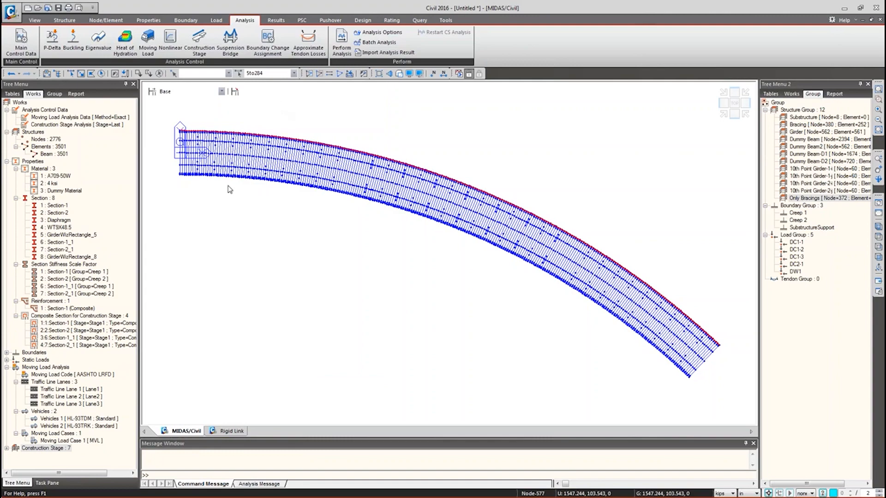
- Minimize midas Civil to view the Section Properties slide, then maximize the finished model's window
click(844, 8)
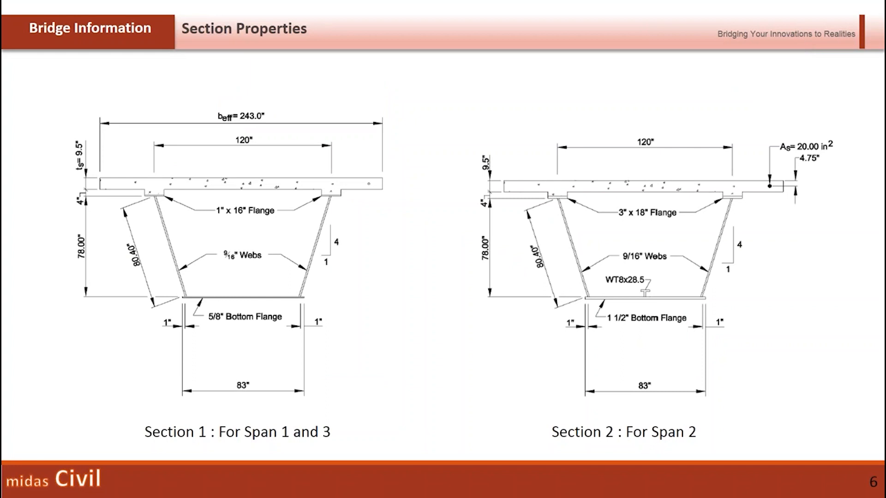
drag(17, 45, 609, 133)
double_click(609, 132)
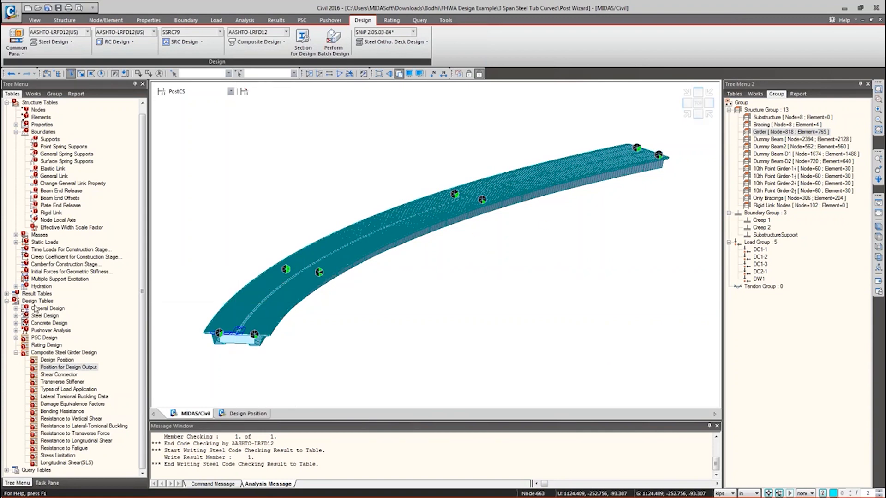
- Show the Type 1 node local axes from above, then hide them again
click(755, 93)
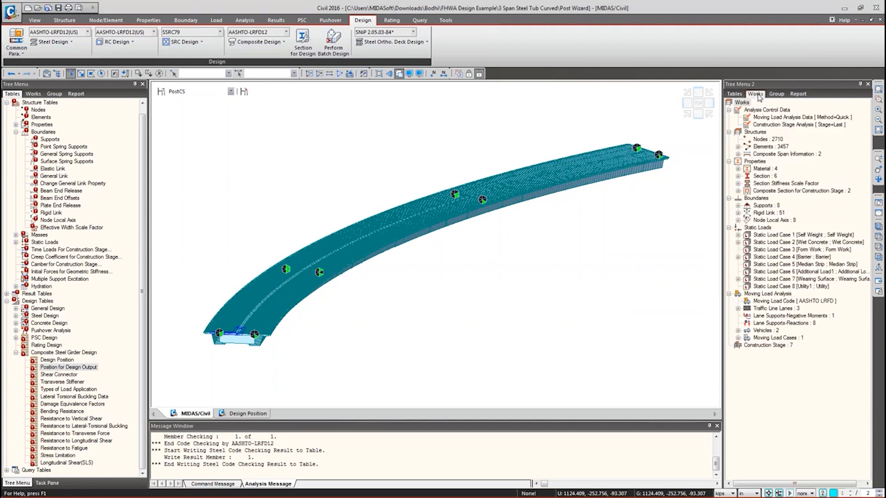
click(738, 220)
right_click(761, 228)
click(800, 356)
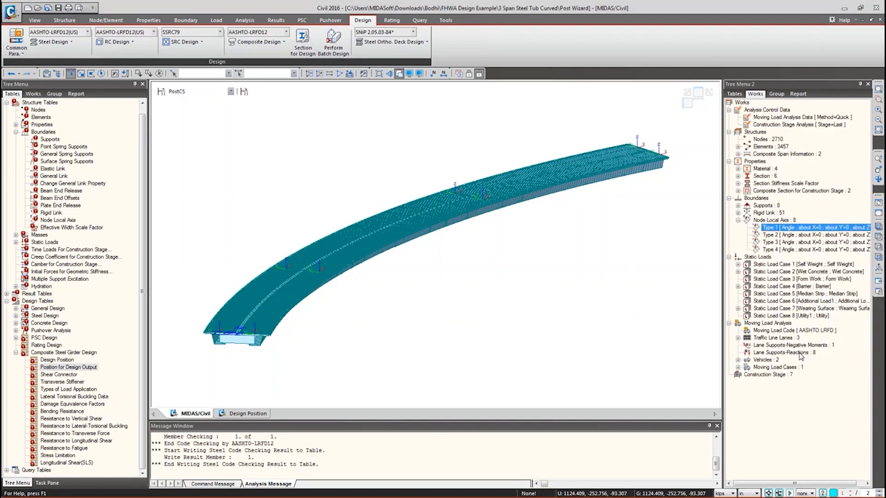
click(875, 236)
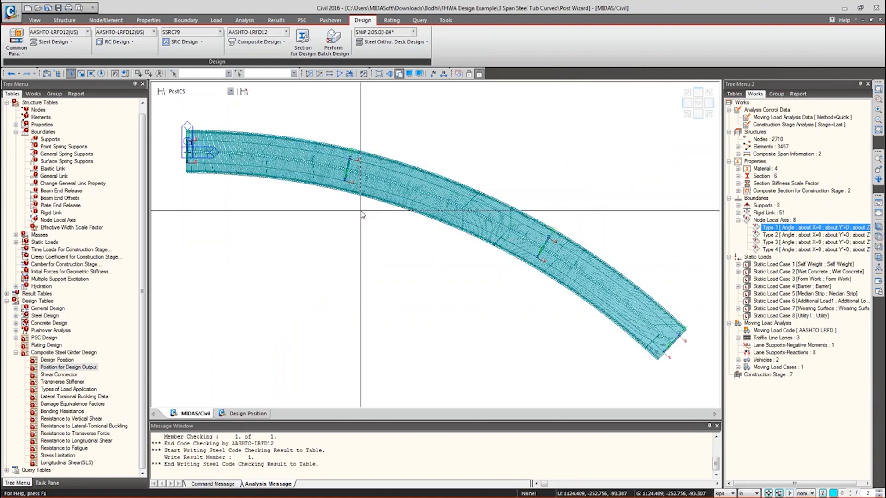
right_click(768, 227)
click(799, 359)
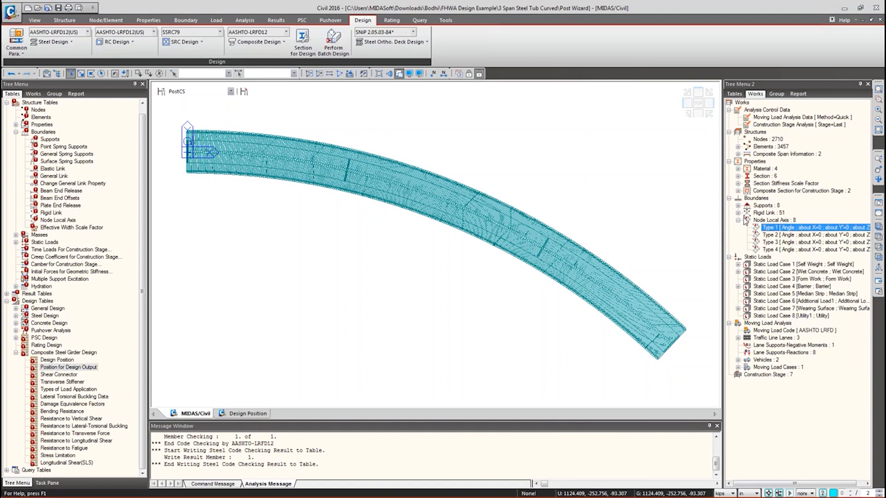
click(739, 220)
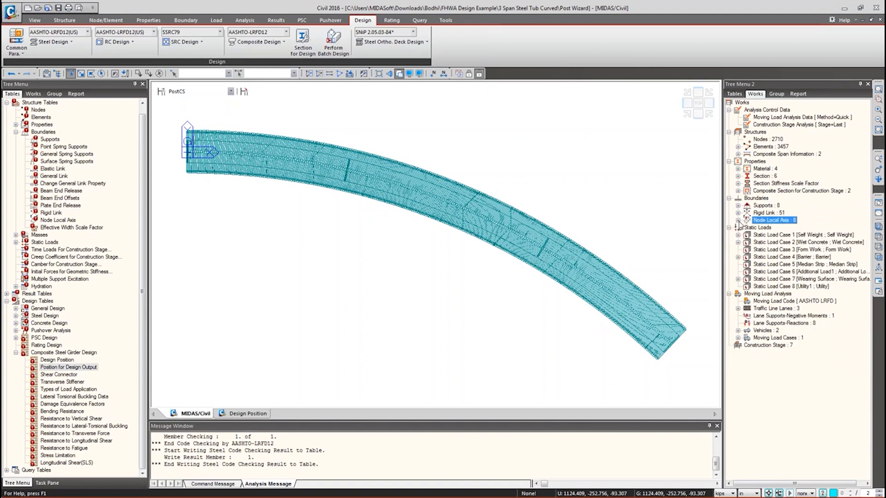
click(878, 226)
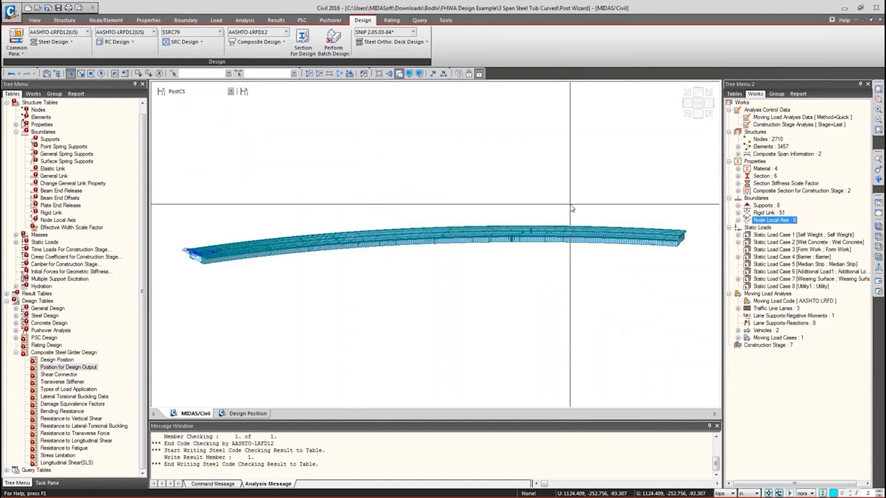
- Activate only the Girder group and display it as a wireframe in isometric view
click(776, 93)
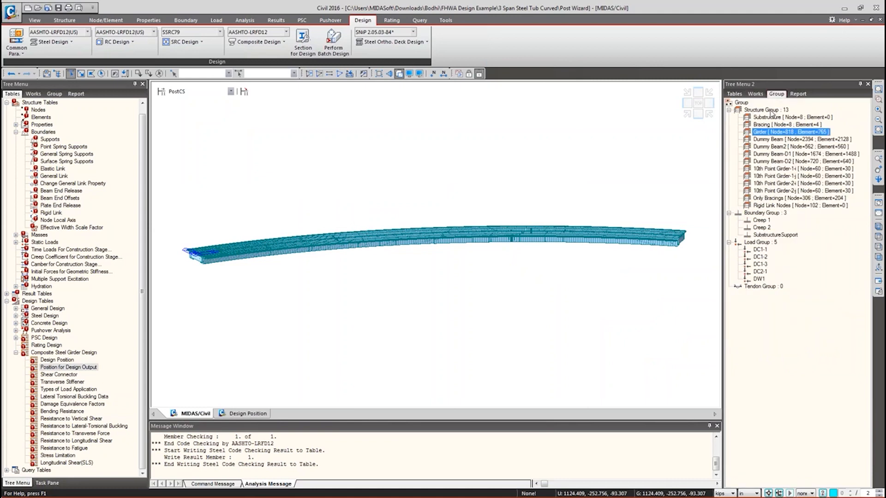
double_click(764, 132)
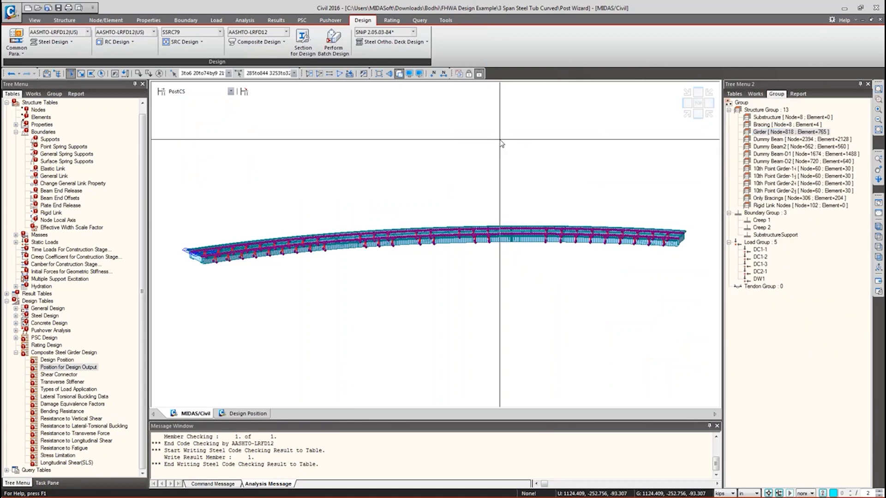
key(F2)
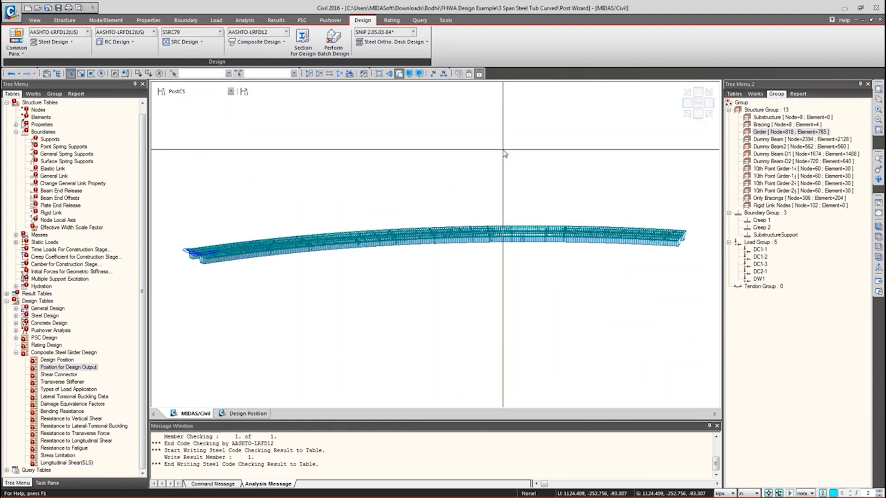
key(ctrl+shift+f)
key(ctrl+h)
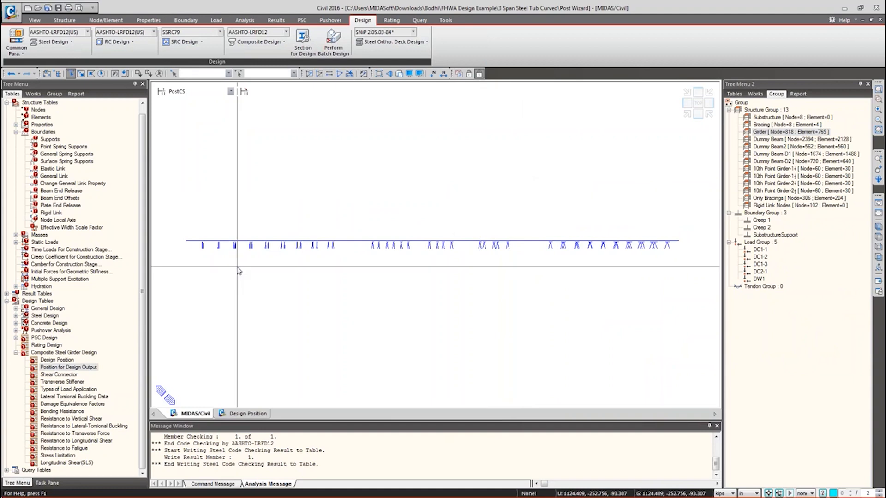
drag(189, 243, 654, 340)
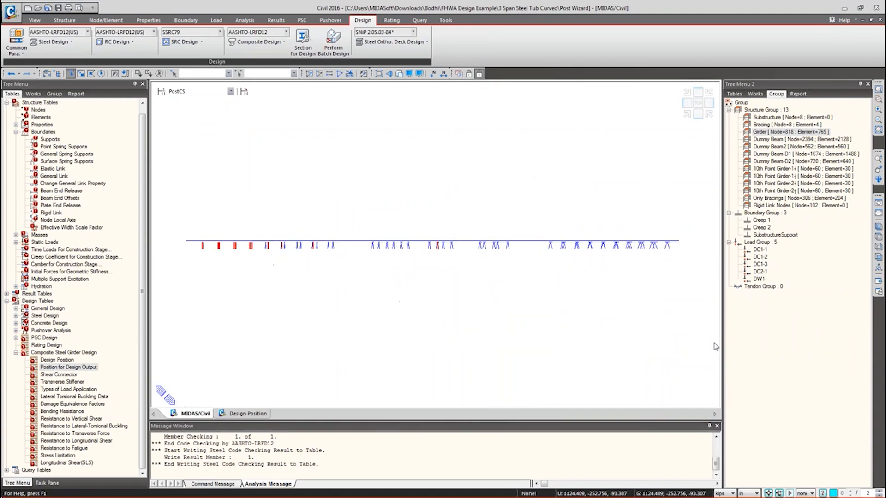
key(ctrl+q)
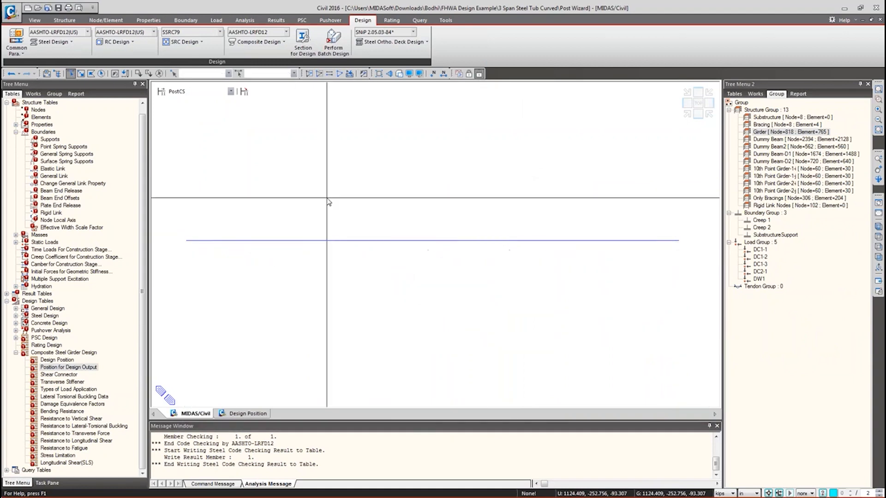
click(878, 227)
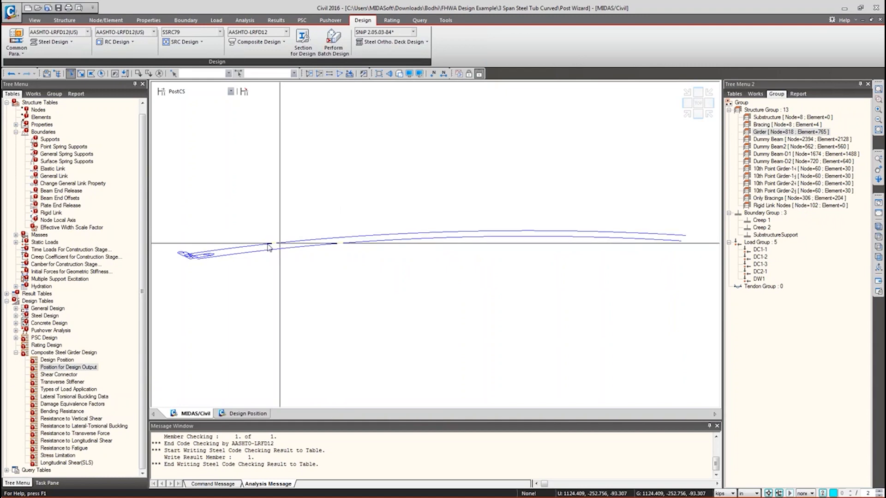
drag(202, 184, 340, 423)
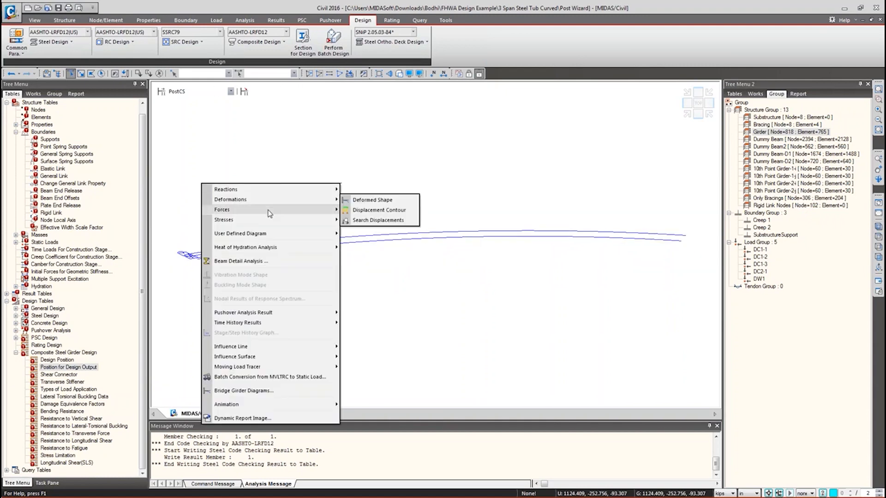
- Draw the My beam moment diagram on the girder
mouse_move(277, 210)
click(369, 230)
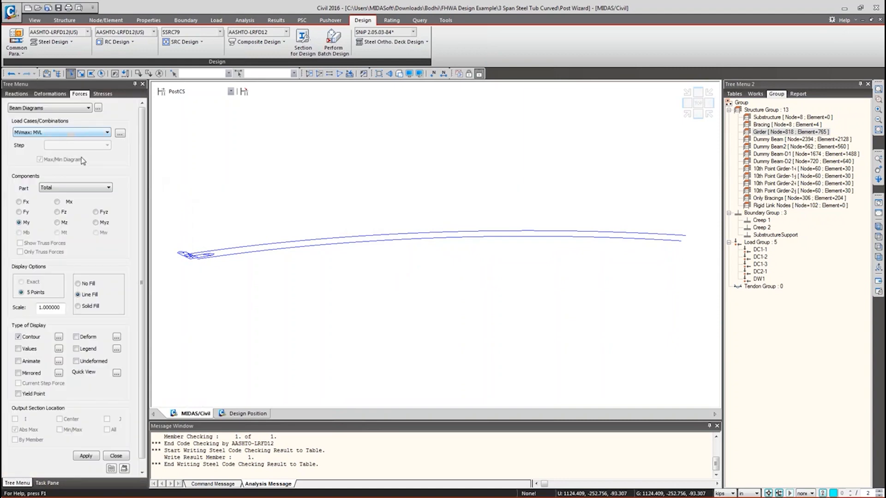
scroll(142, 167, down, 1)
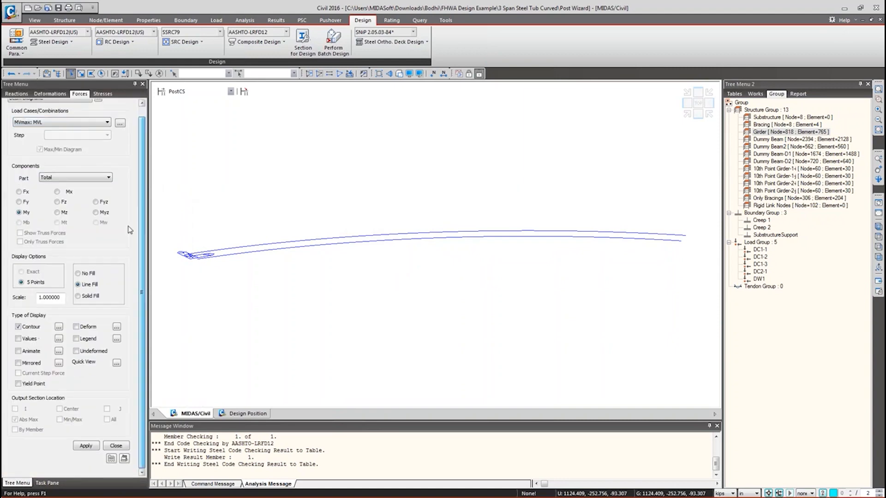
click(86, 446)
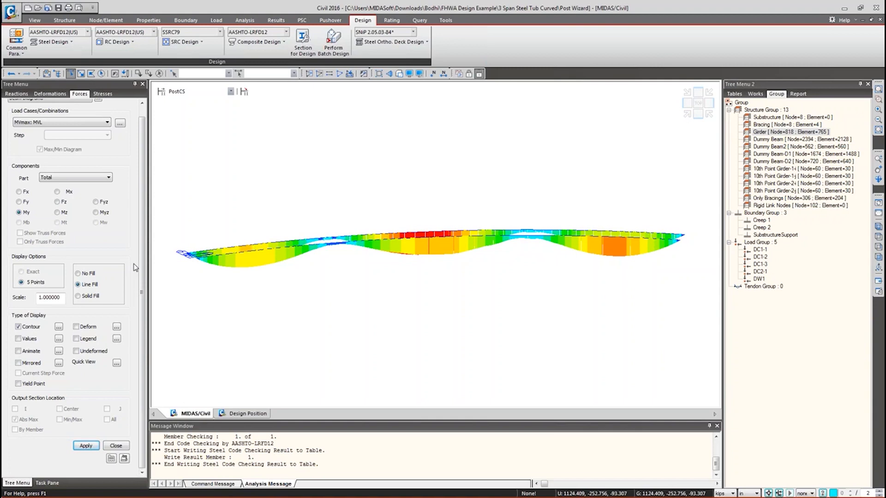
- Redraw the My diagram for MVmin: MVL with the legend, highlighting the minimum at element 762
click(55, 122)
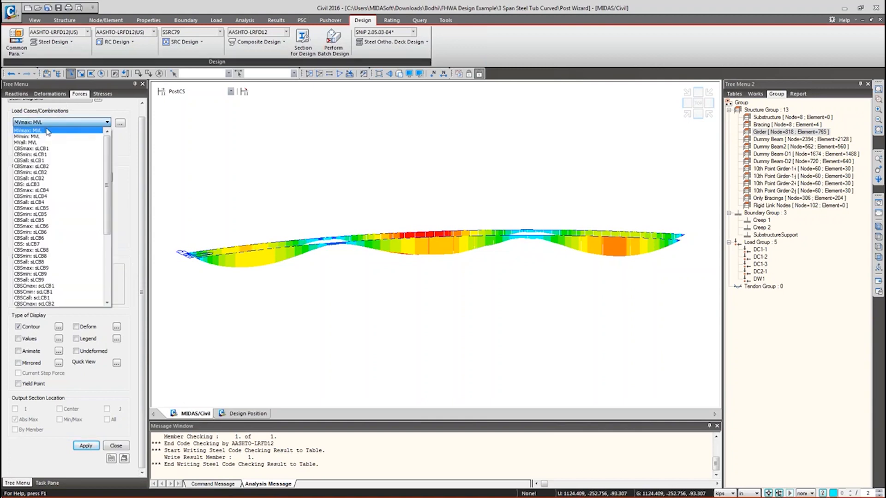
click(38, 138)
click(86, 446)
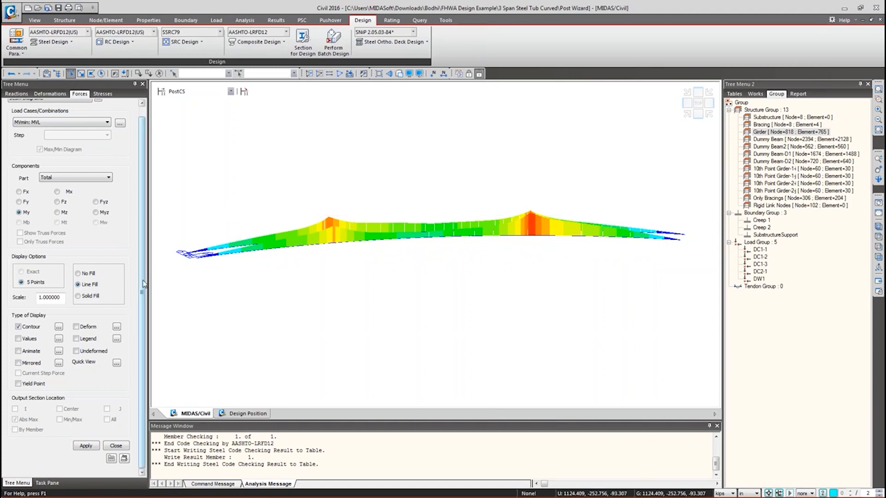
scroll(79, 255, up, 1)
click(76, 349)
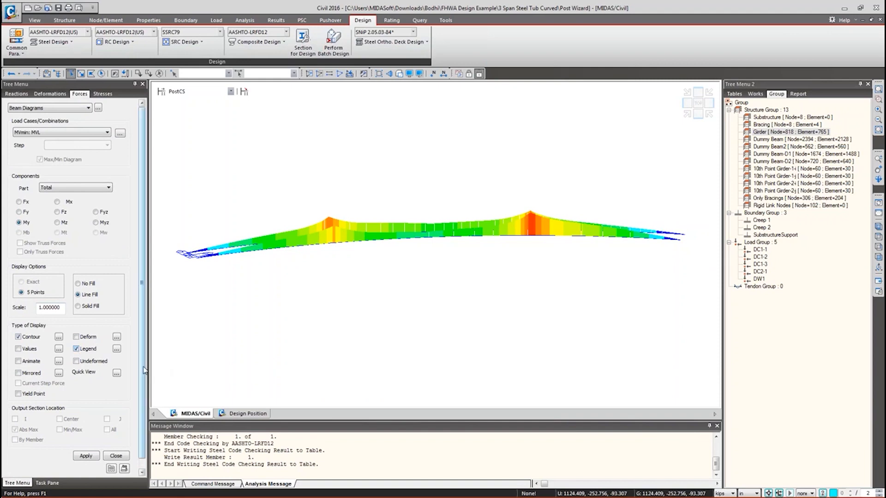
scroll(94, 415, down, 1)
click(96, 445)
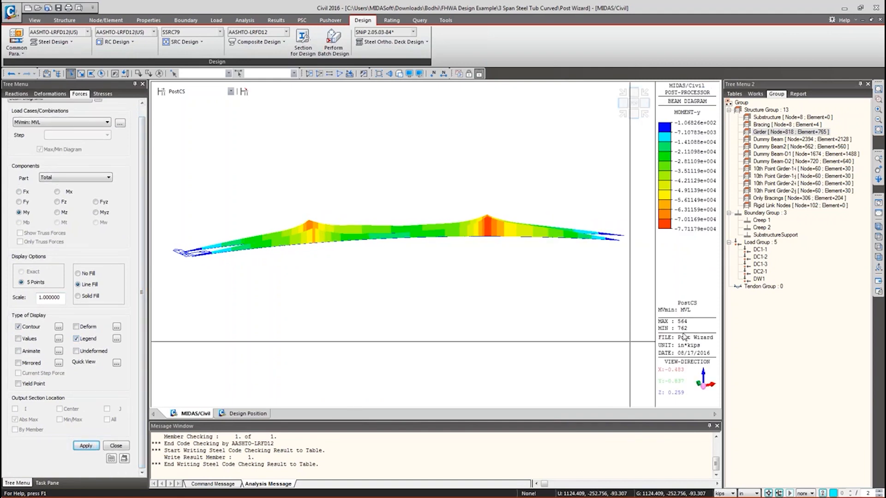
ctrl+drag(650, 327, 698, 339)
key(Escape)
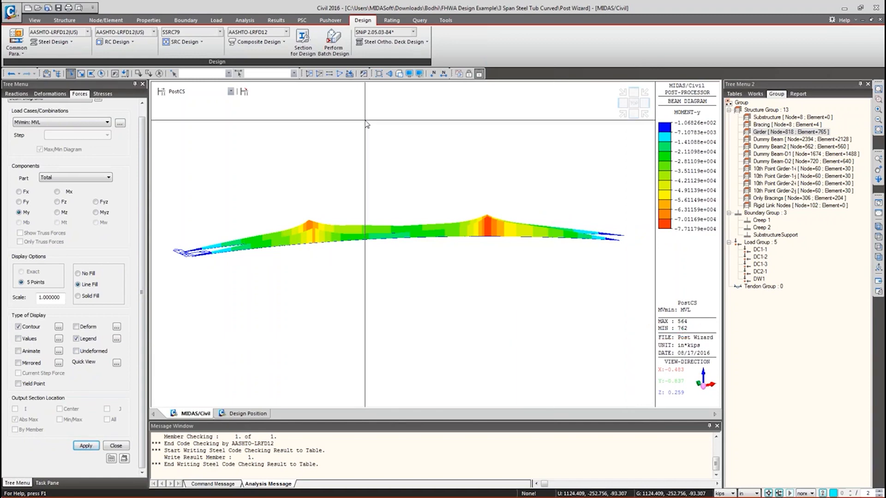
- Show the beam diagram for element 762 only
click(294, 73)
click(265, 72)
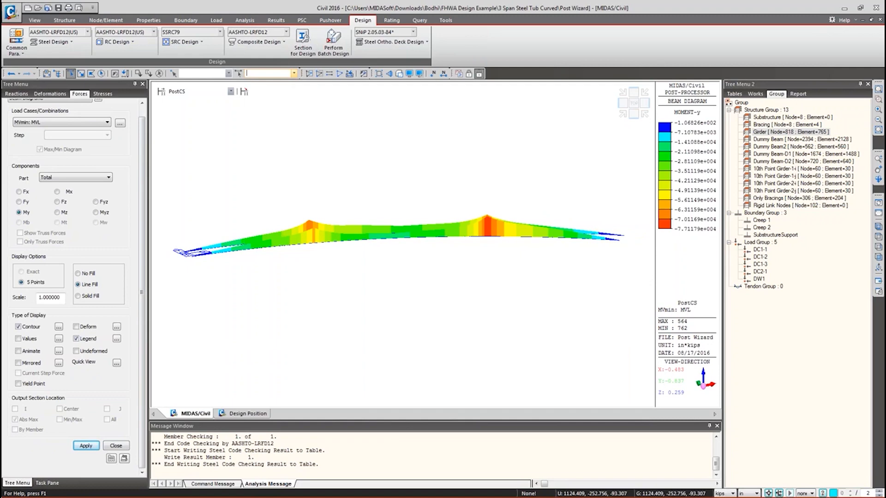
text(762)
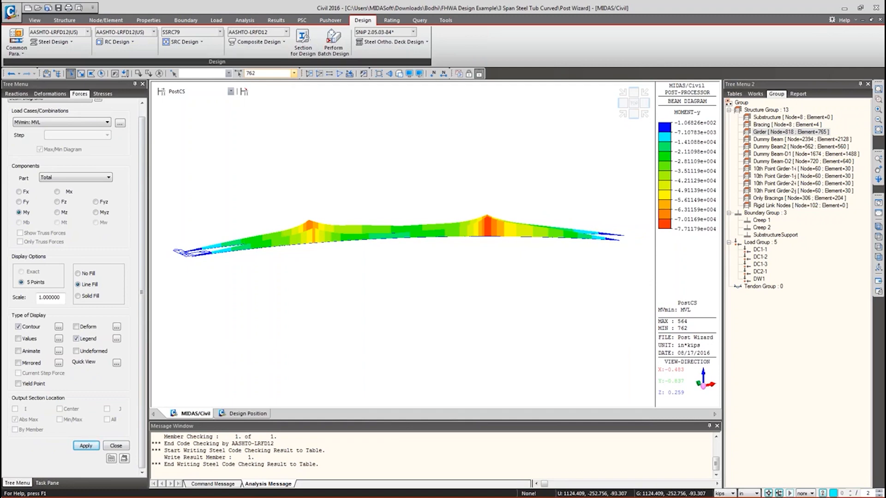
key(Return)
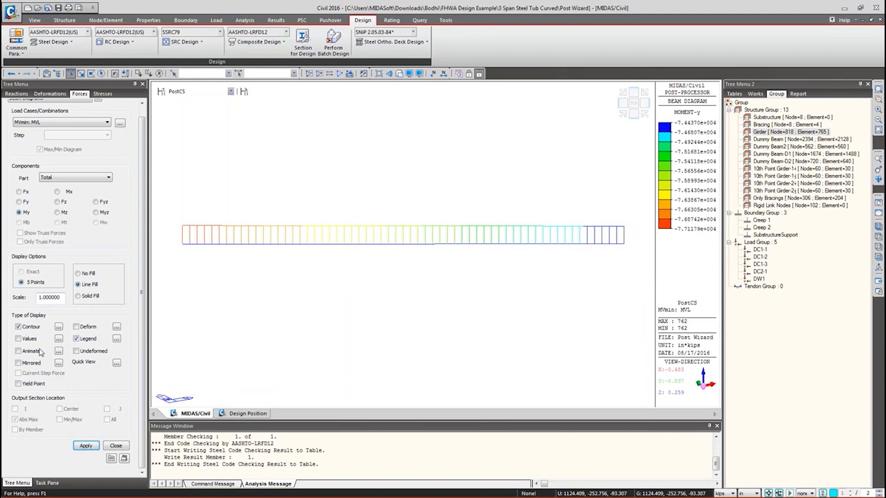
- Try solid fill on the moment diagram, revert to line fill, and open the Beam Force Detail Diagram
click(78, 296)
click(86, 446)
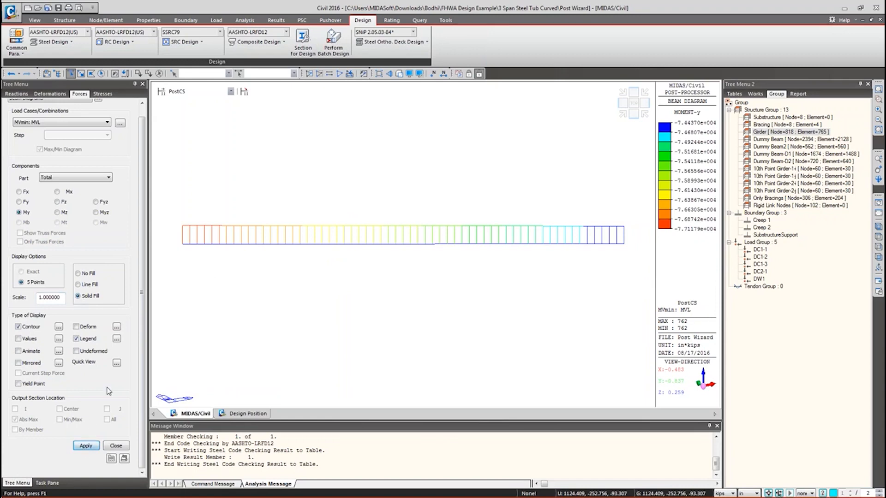
click(85, 446)
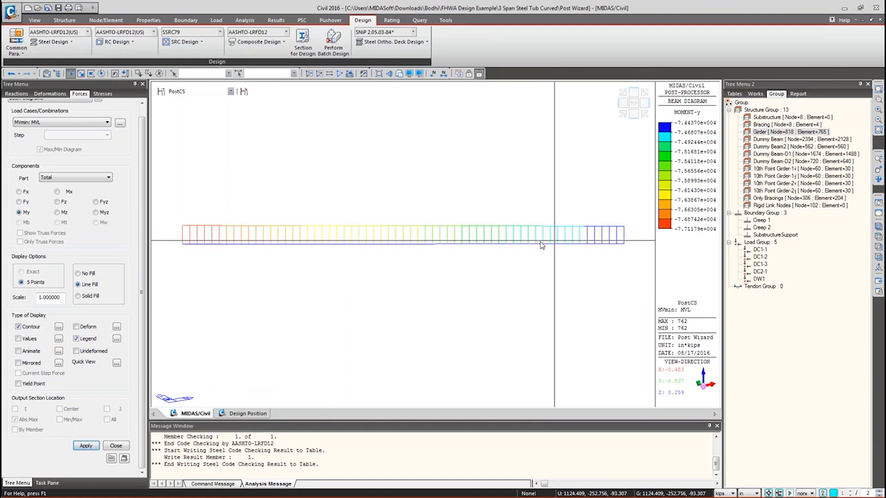
click(116, 363)
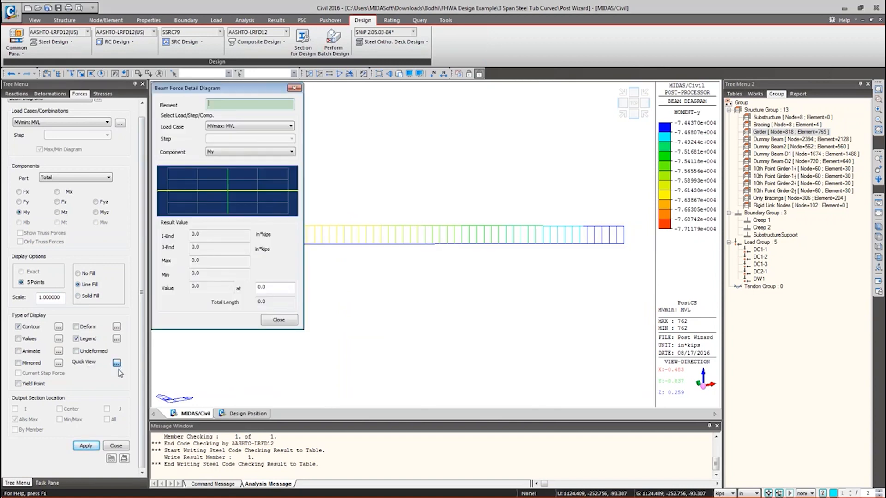
- Inspect the My moment values along girder element 762, then close the Beam Force Detail Diagram
drag(216, 88, 112, 78)
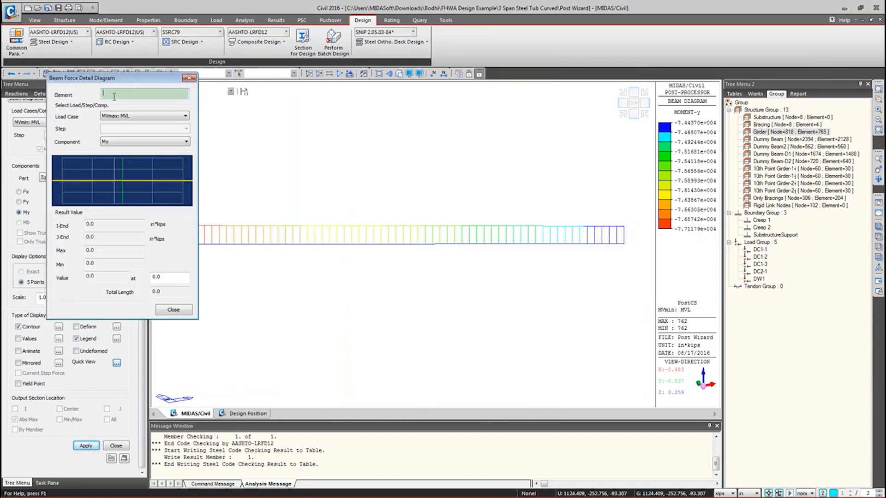
click(400, 250)
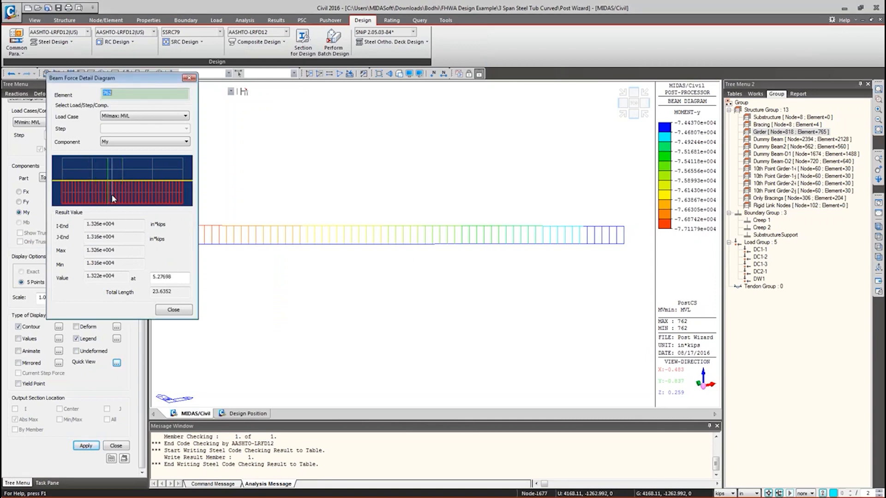
drag(121, 275, 106, 275)
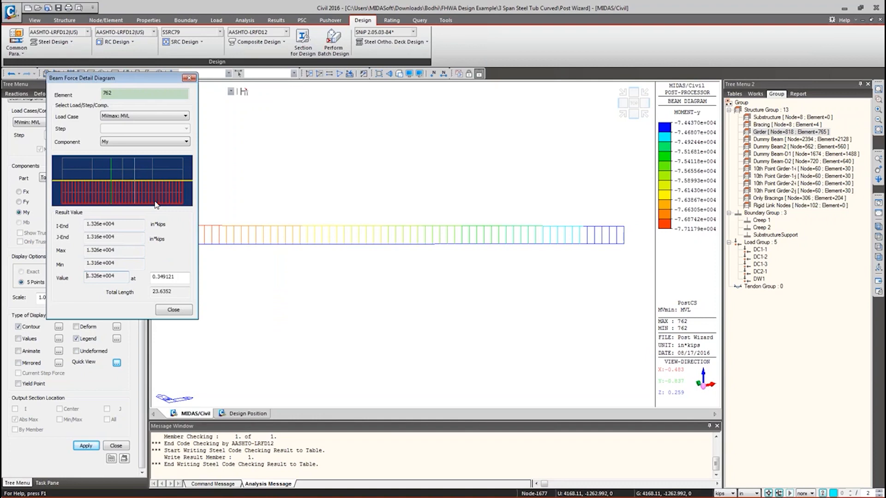
click(173, 311)
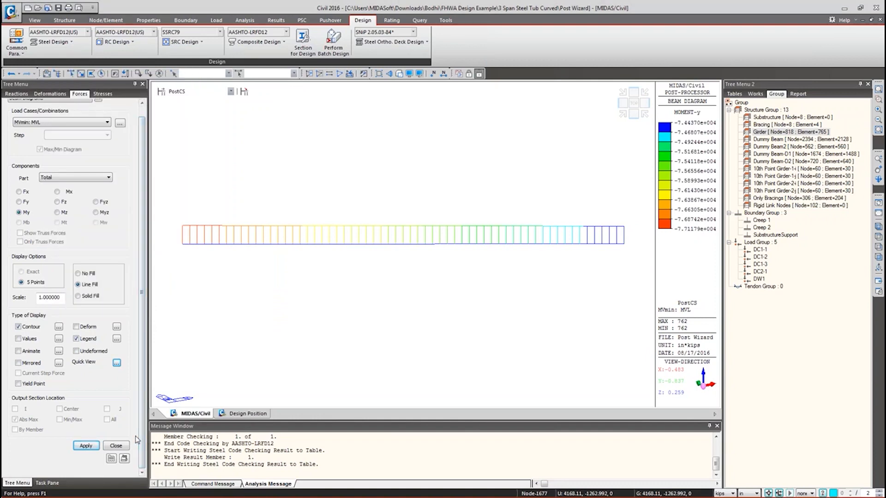
- Switch the active construction stage to Stage2-1, then Stage1, and show the Tables tree
click(200, 92)
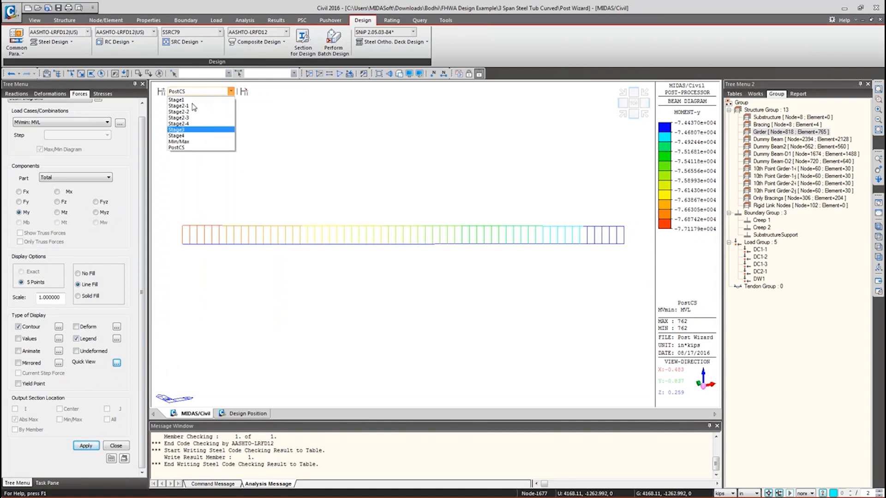
click(202, 106)
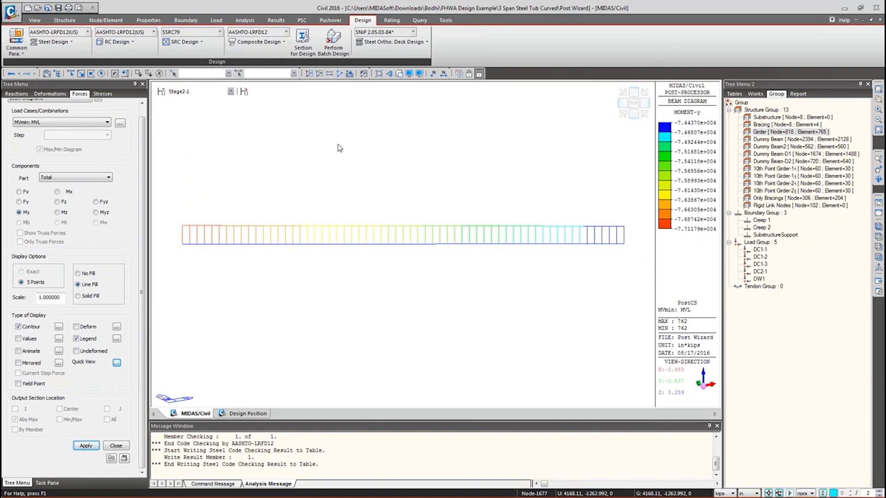
click(181, 92)
click(184, 100)
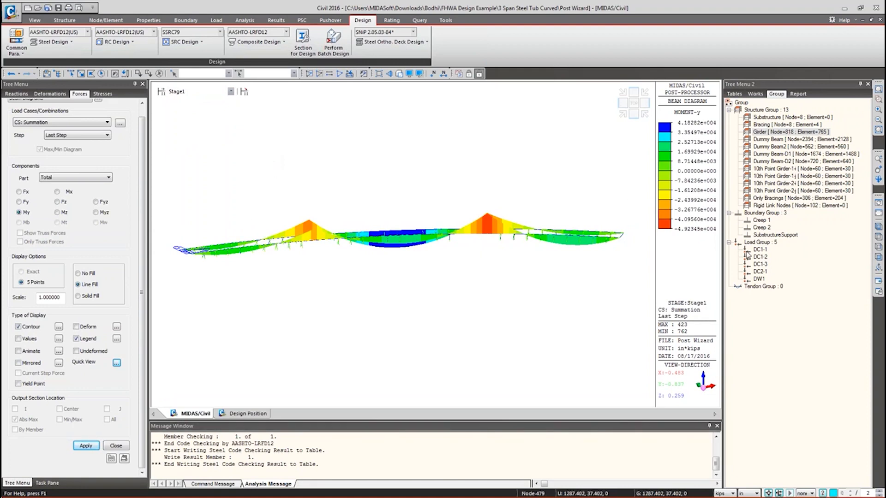
click(878, 214)
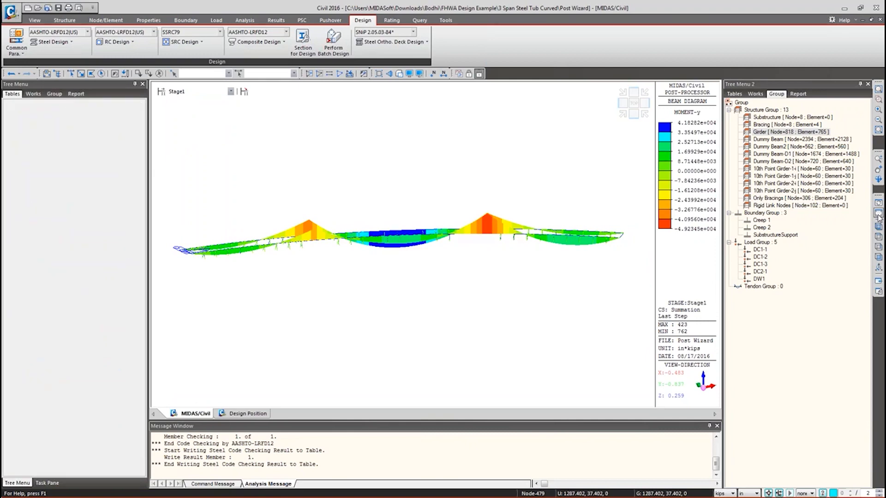
- Step through Stage2-1, Stage2-2, Stage2-3 and Stage3, ending at Stage4
click(189, 94)
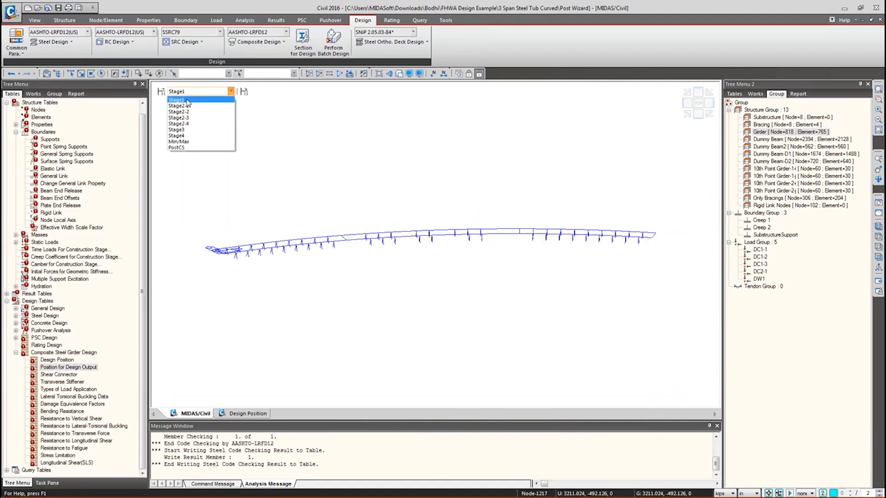
click(187, 106)
click(189, 92)
click(186, 112)
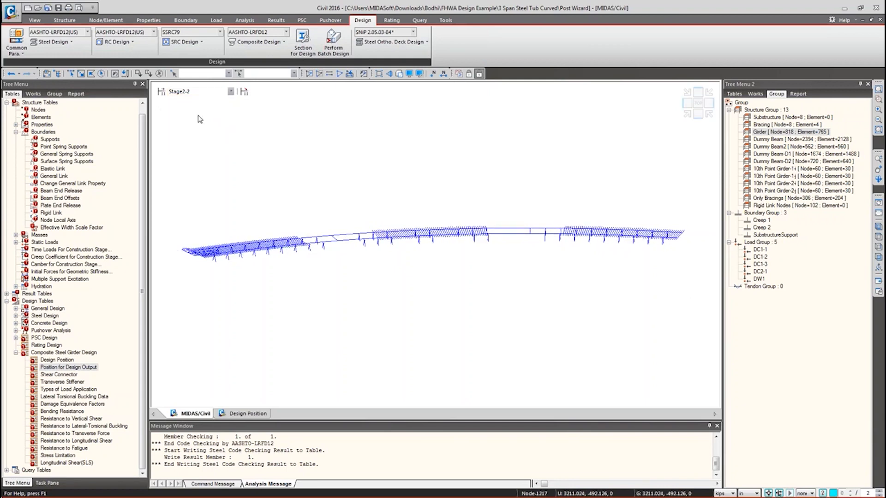
click(189, 92)
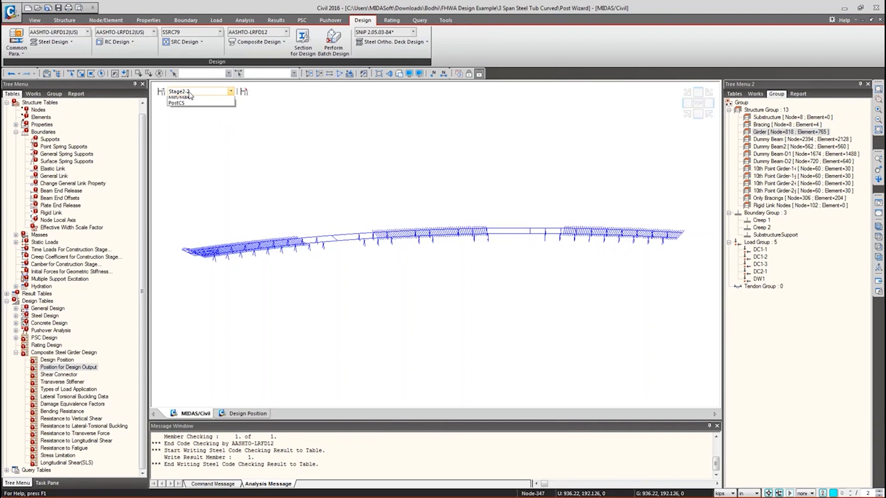
click(184, 119)
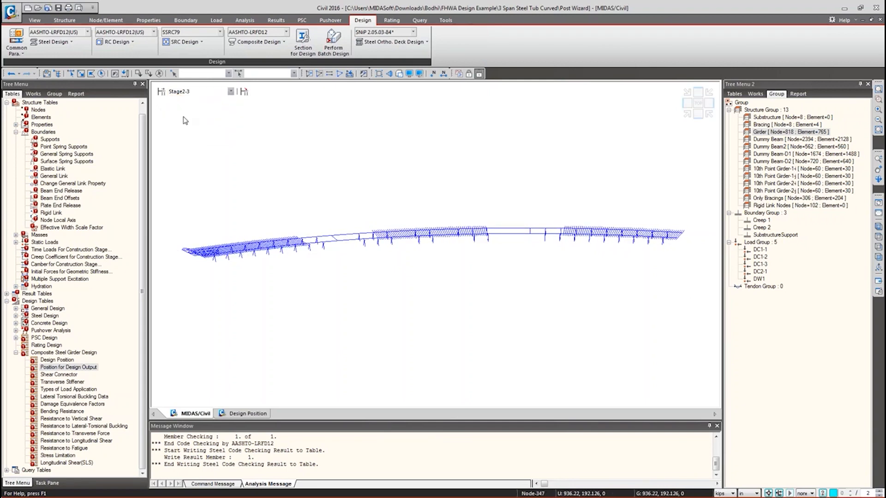
click(193, 92)
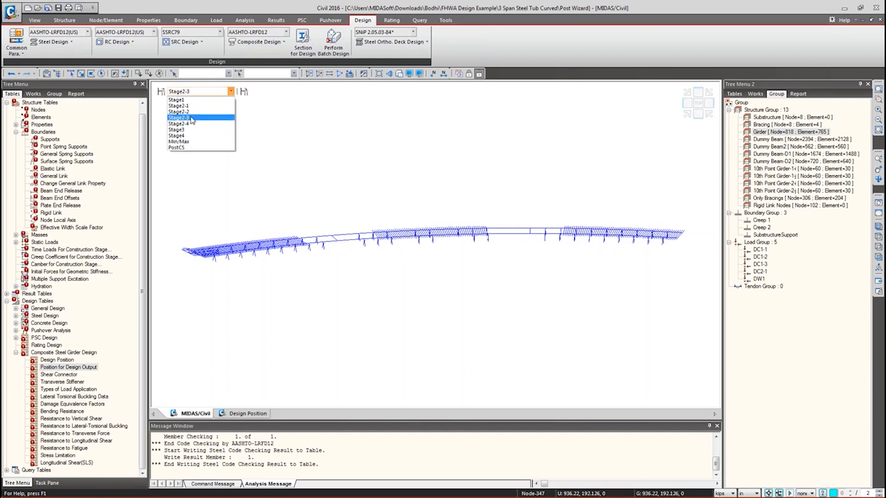
click(189, 127)
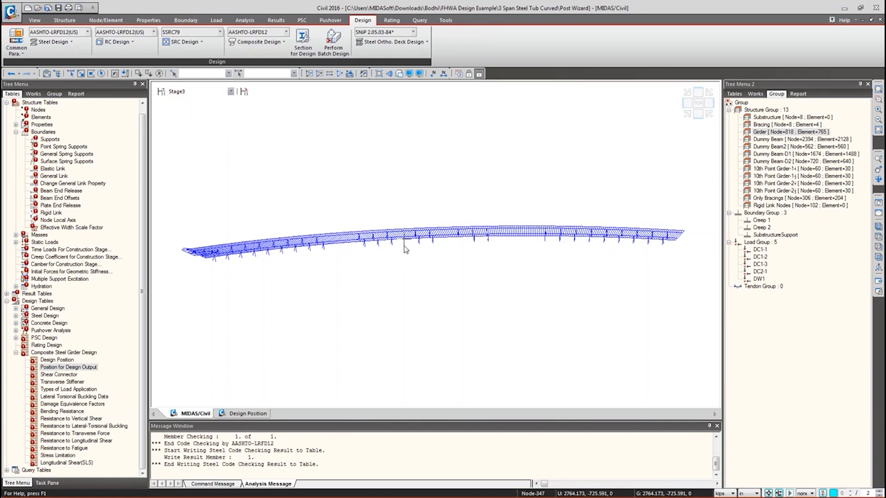
click(212, 92)
click(190, 136)
right_click(203, 128)
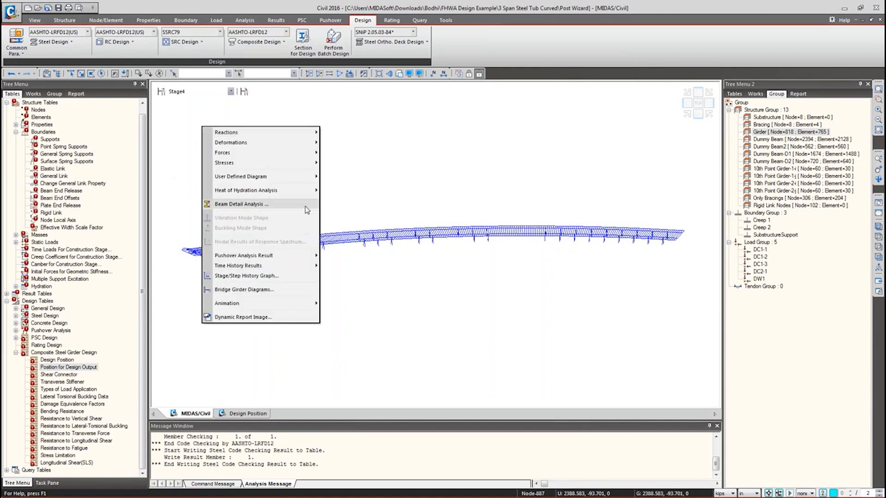
- Display the FZ vertical reaction forces at the bridge supports for Stage4
click(417, 117)
right_click(416, 117)
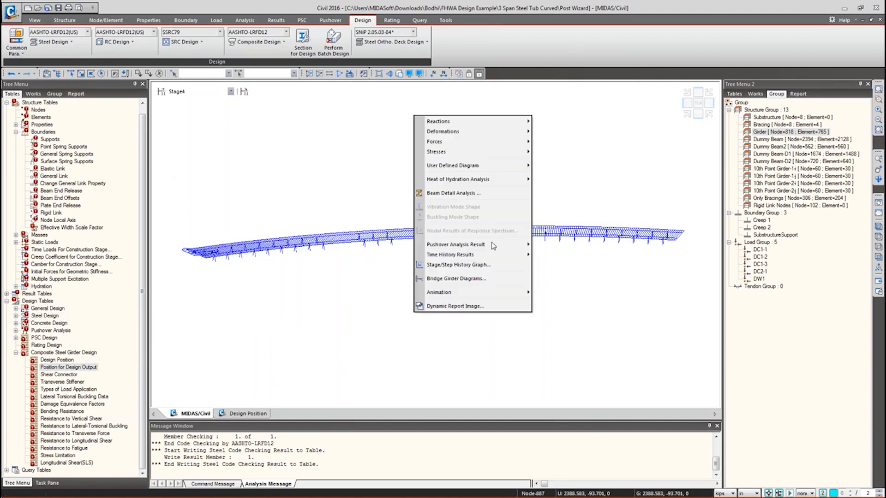
mouse_move(490, 146)
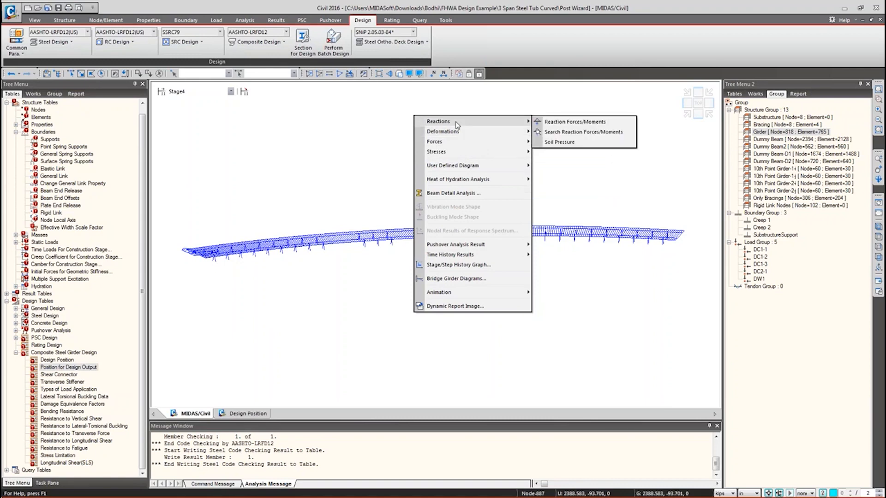
click(545, 122)
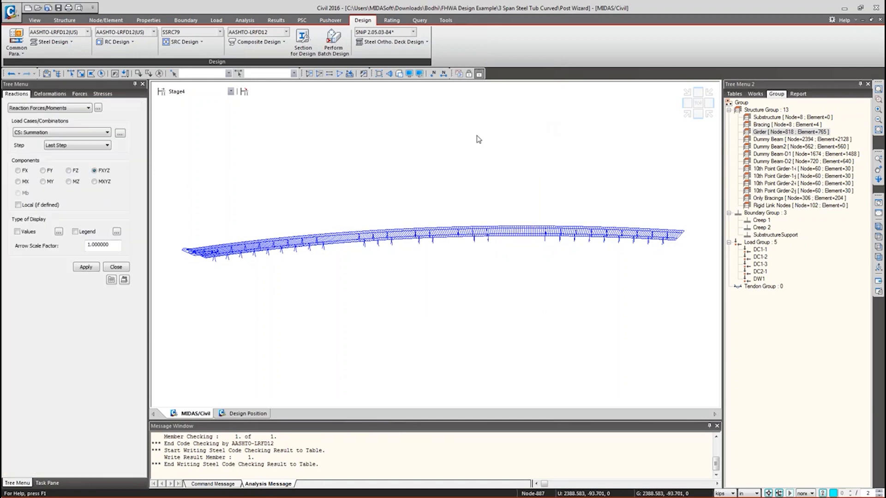
click(69, 171)
click(87, 267)
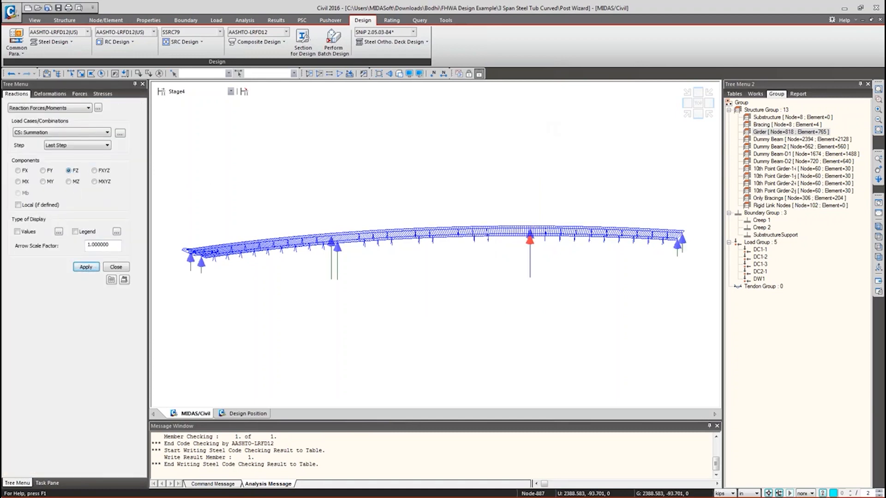
click(116, 267)
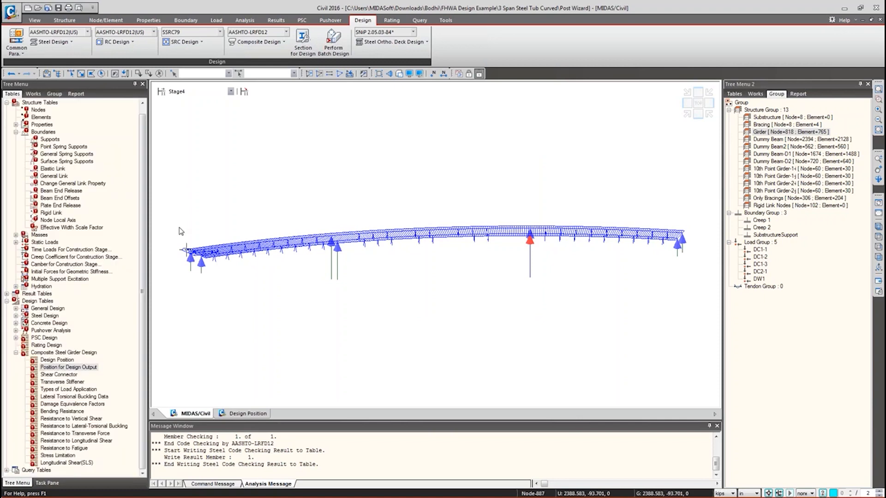
- Dismiss the leftover result option menus and switch to the Results ribbon
right_click(245, 118)
mouse_move(257, 125)
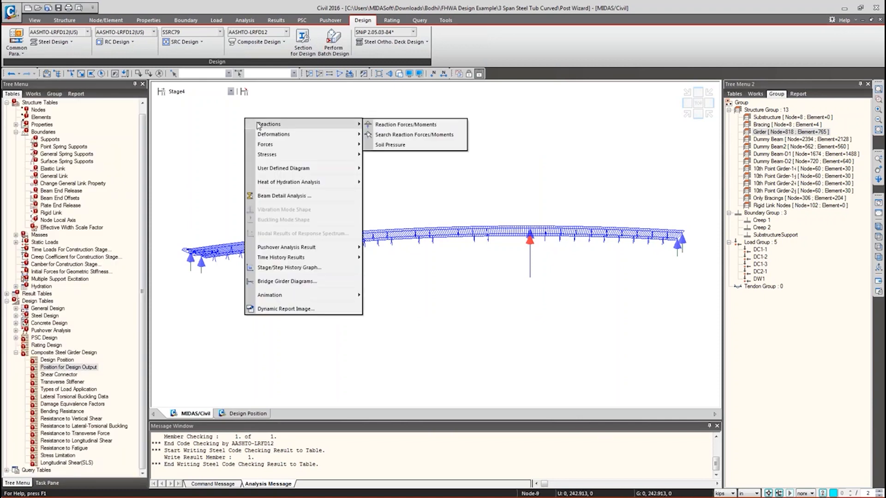
mouse_move(190, 247)
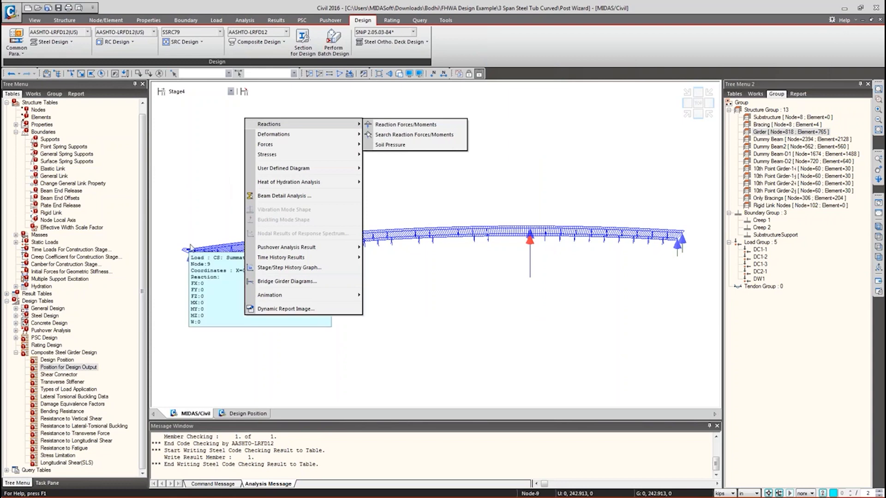
click(202, 200)
right_click(263, 139)
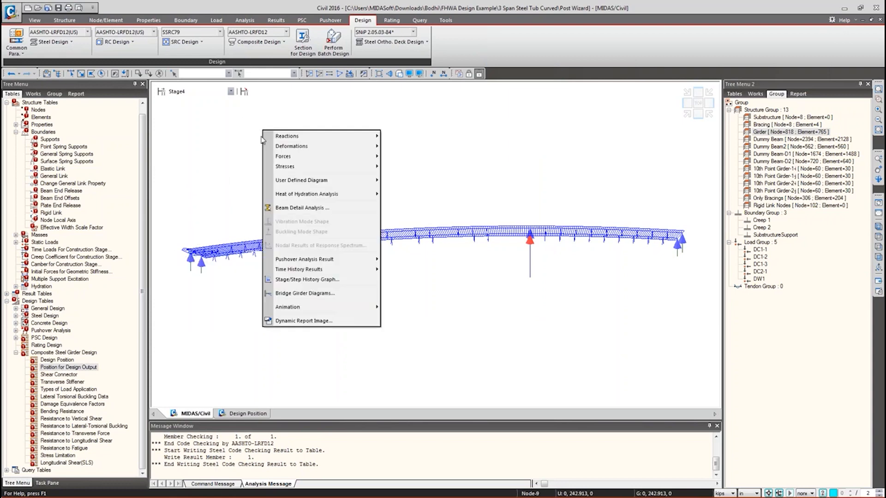
click(194, 146)
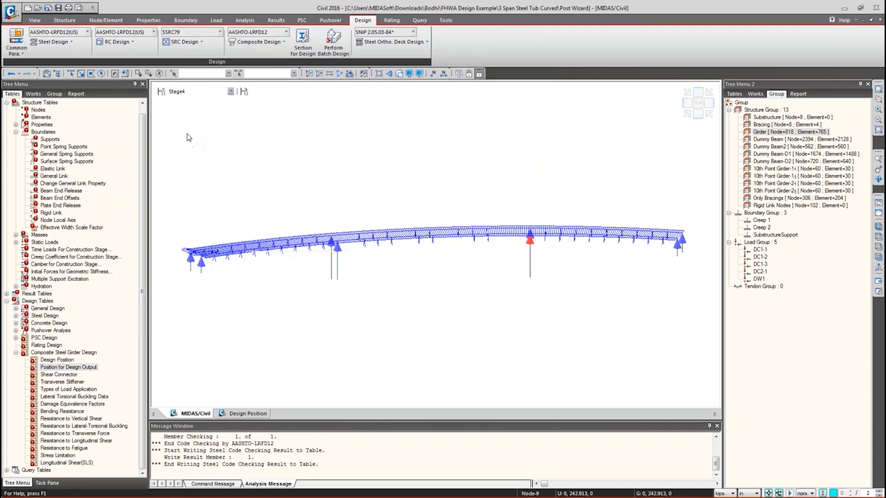
click(278, 21)
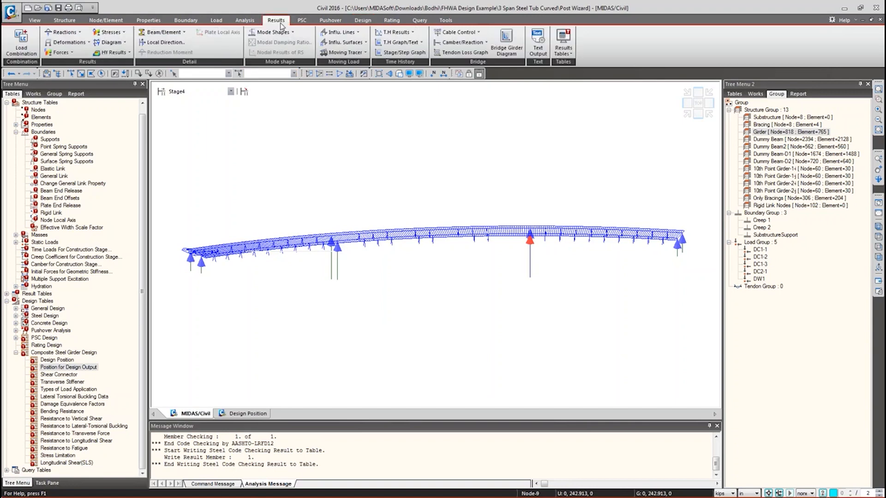
- In Load Combinations' Composite Steel Girder Design tab, select scLCB3 and scLCB7, then start Auto Generation
click(878, 213)
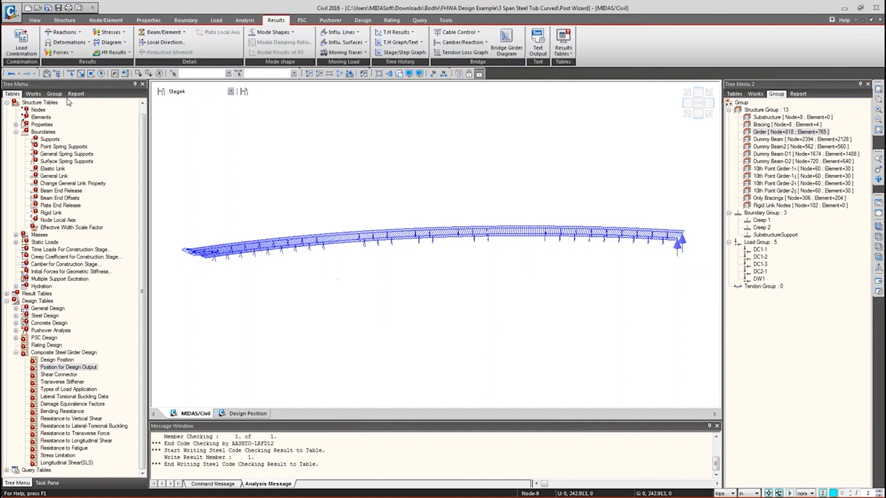
click(18, 41)
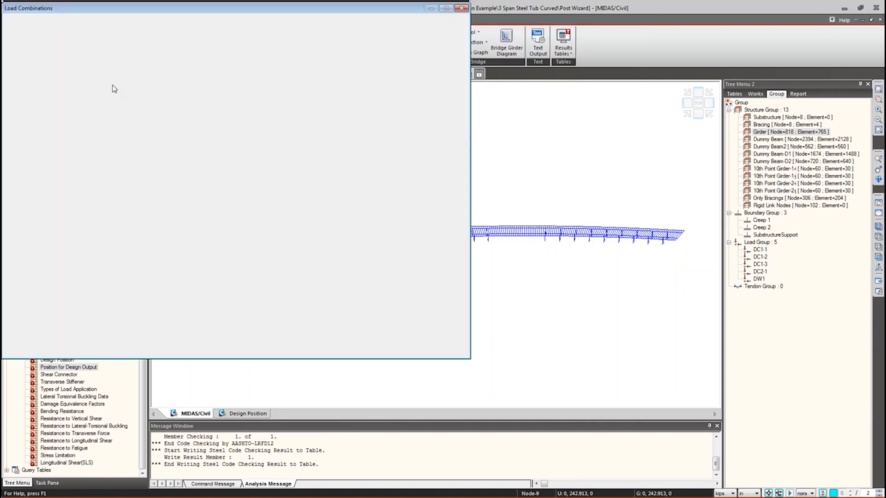
drag(122, 9, 262, 72)
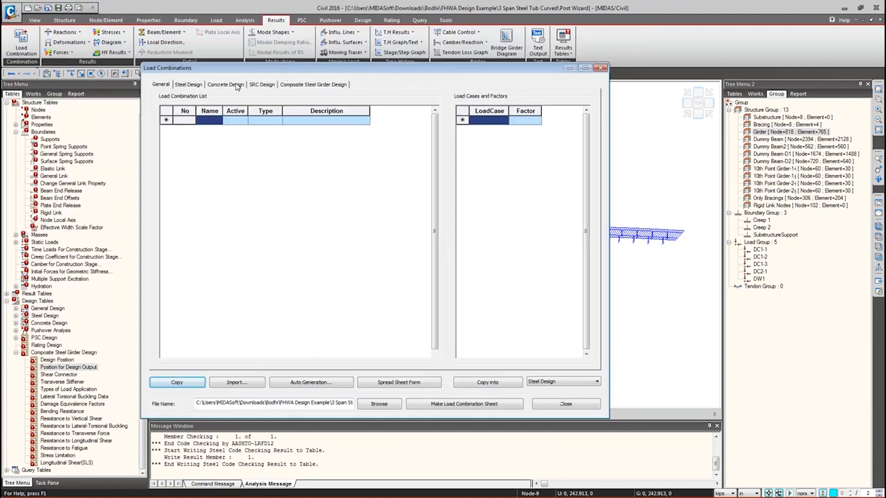
click(300, 85)
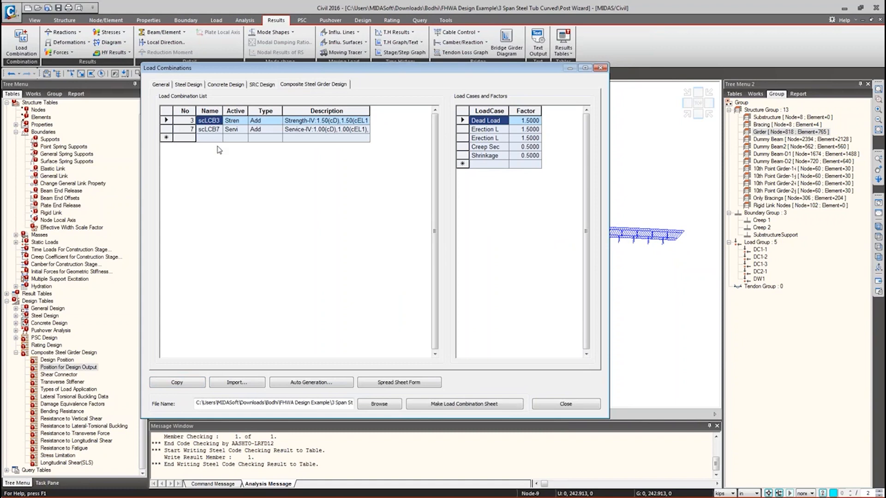
click(166, 120)
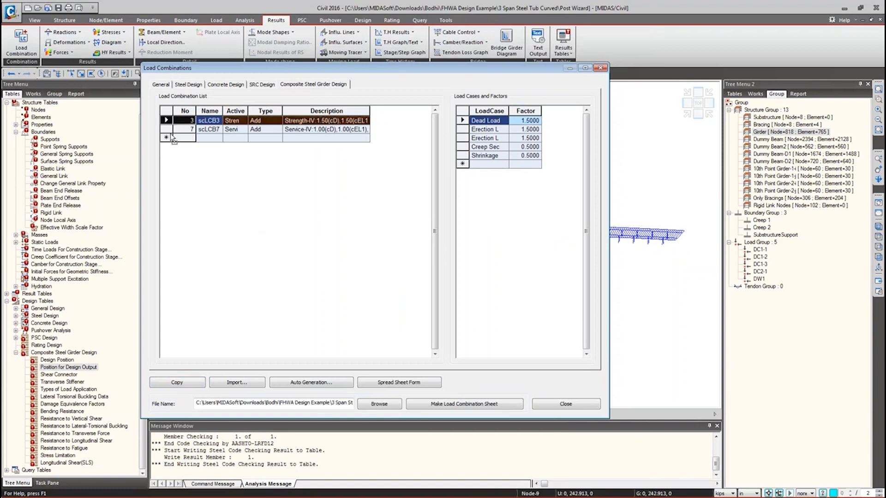
shift+click(169, 128)
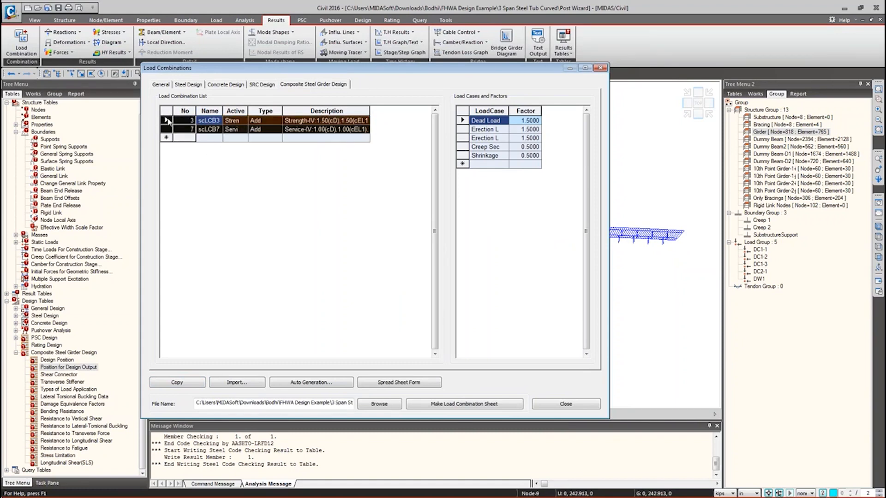
click(219, 138)
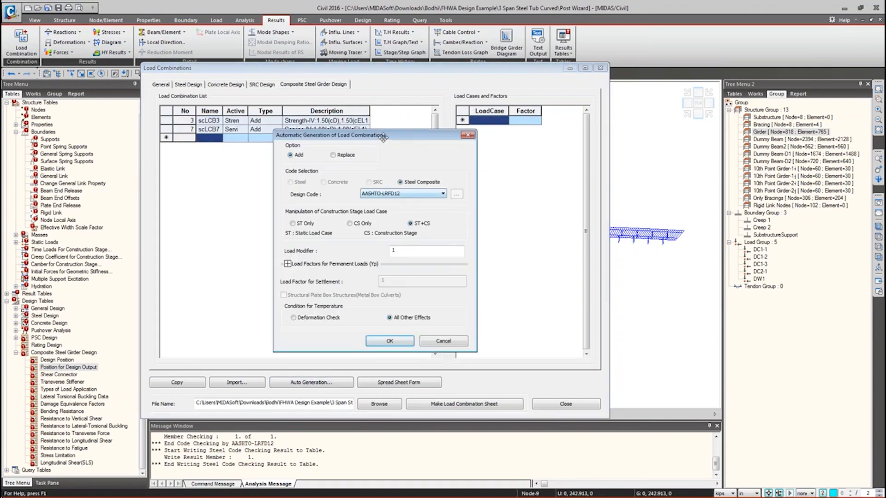
- Expand the permanent load factors and review the Earth Surcharge component load factor table
drag(383, 137, 306, 0)
click(247, 219)
drag(313, 473, 313, 444)
click(267, 380)
click(344, 385)
click(336, 380)
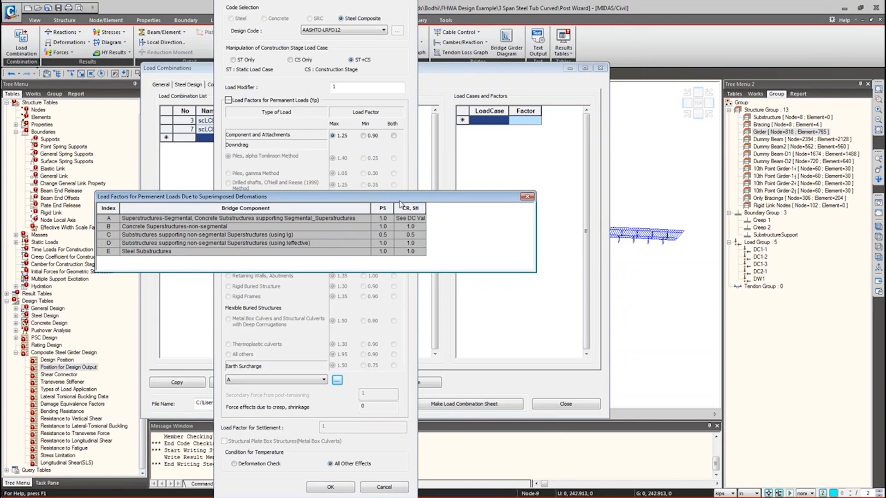
click(526, 196)
- Try bridge components C, B and E for Earth Surcharge, settling on B
click(276, 379)
click(270, 401)
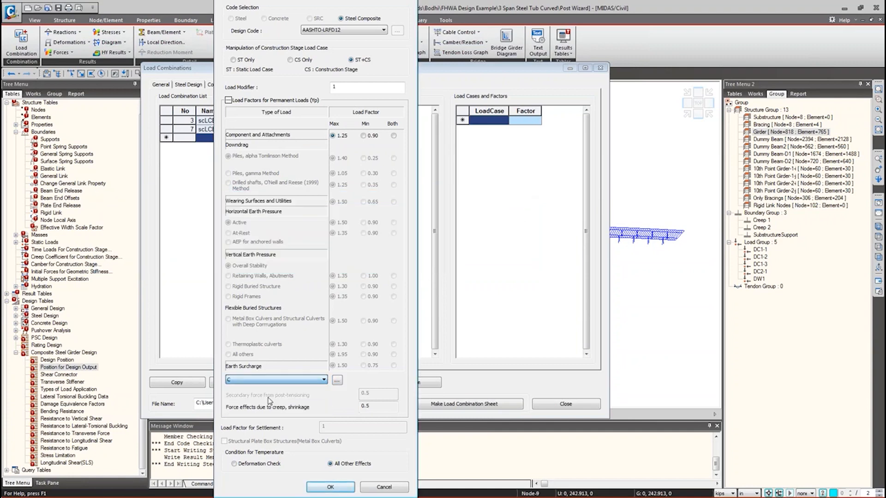
click(284, 380)
click(292, 393)
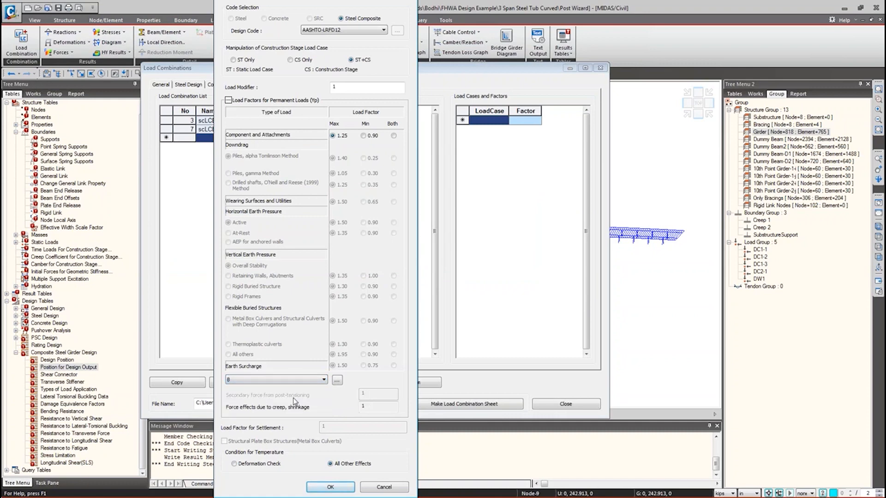
click(290, 380)
click(269, 413)
click(276, 380)
click(291, 394)
click(337, 381)
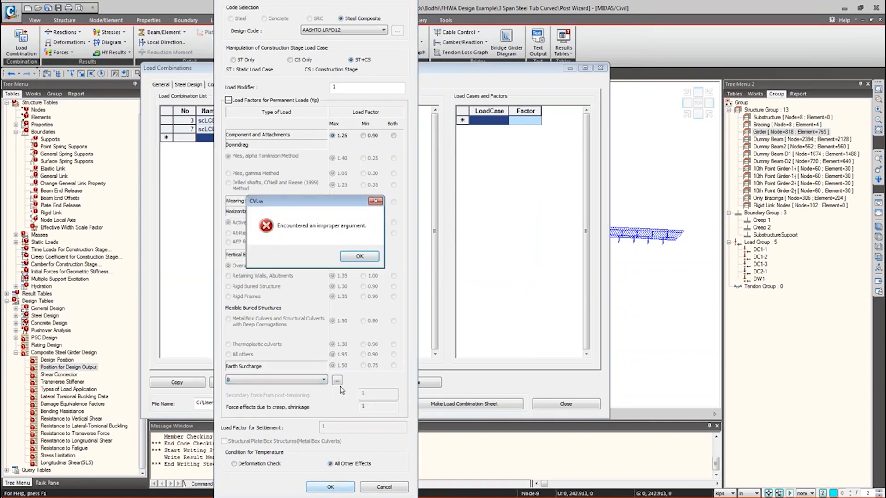
click(360, 257)
- Confirm the AASHTO-LRFD12 settings, dismiss the argument error, and generate scLCB1 through scLCB9
drag(354, 2, 324, 84)
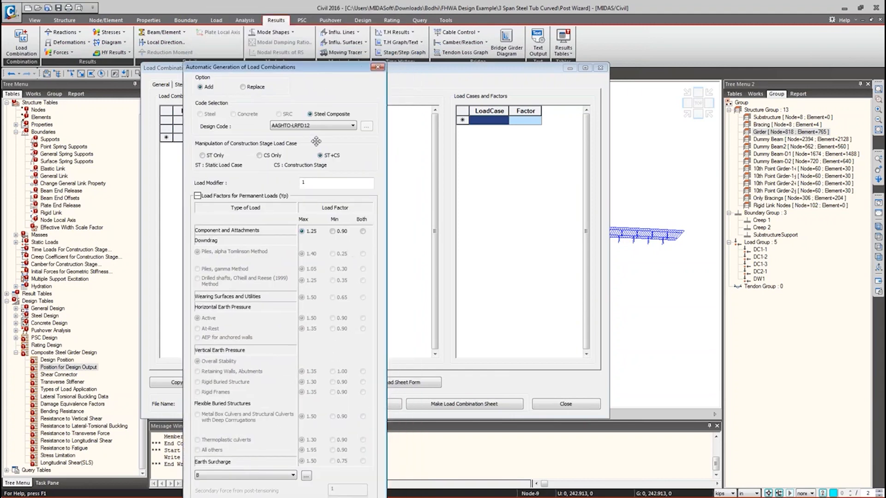
drag(337, 479, 325, 358)
click(309, 487)
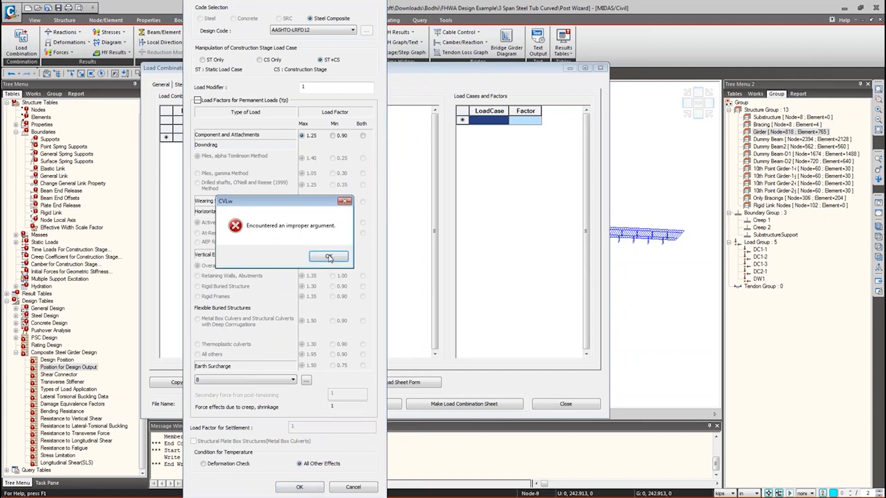
click(328, 257)
drag(331, 8, 330, 43)
click(376, 6)
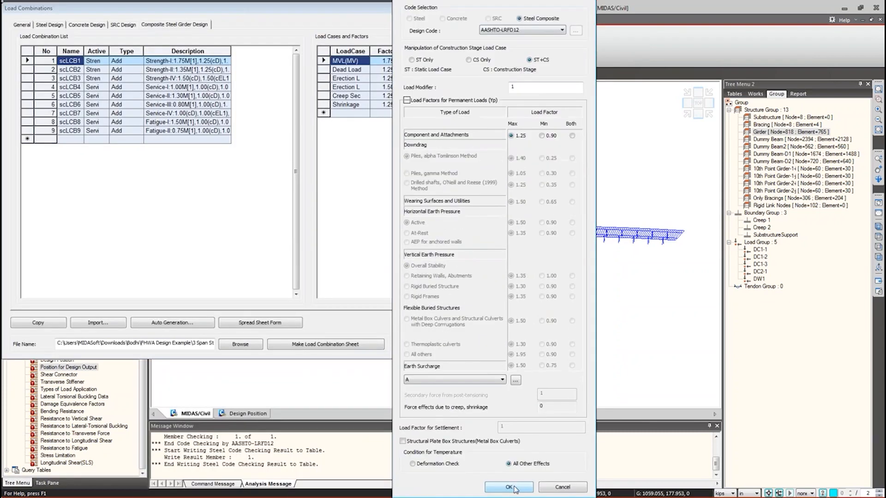
click(514, 489)
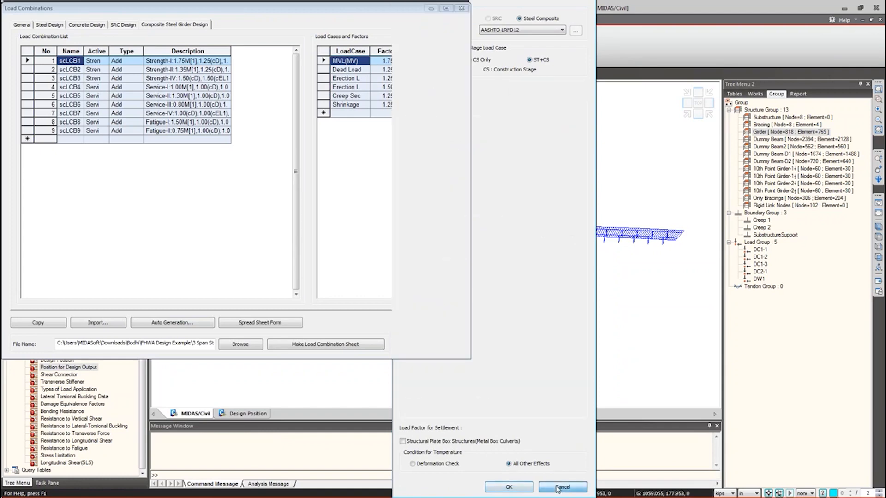
- Select all nine combinations scLCB1–scLCB9 to review them, then close the Load Combinations window
click(560, 488)
drag(68, 76, 214, 116)
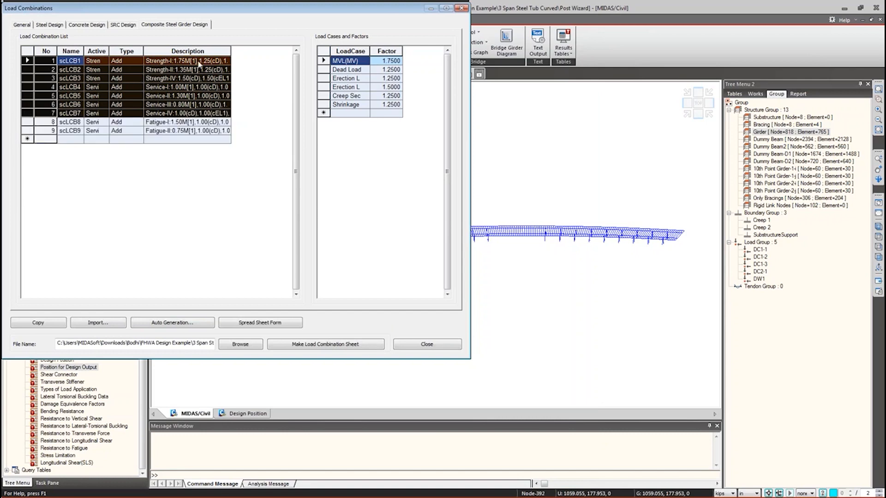
drag(199, 64, 75, 134)
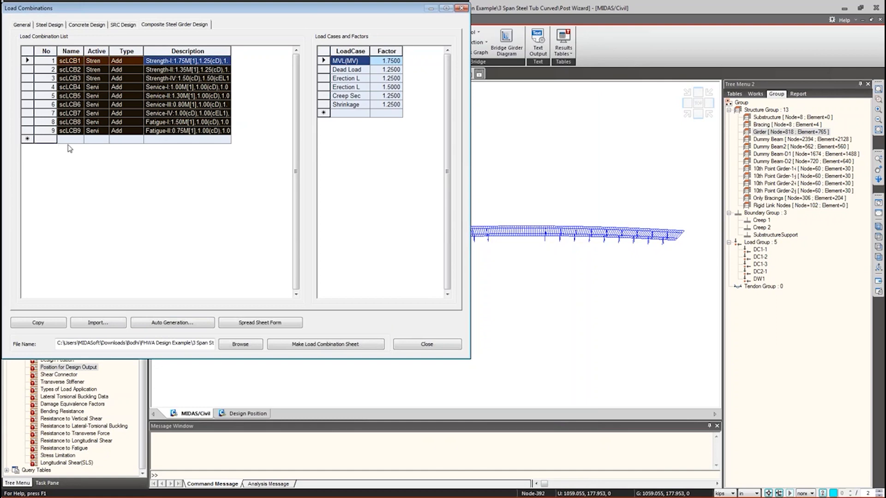
click(70, 146)
key(ctrl+a)
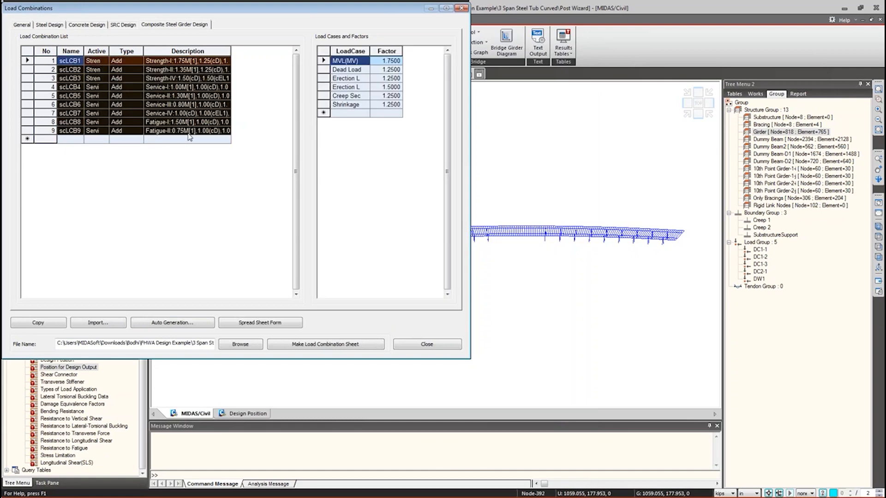
click(424, 347)
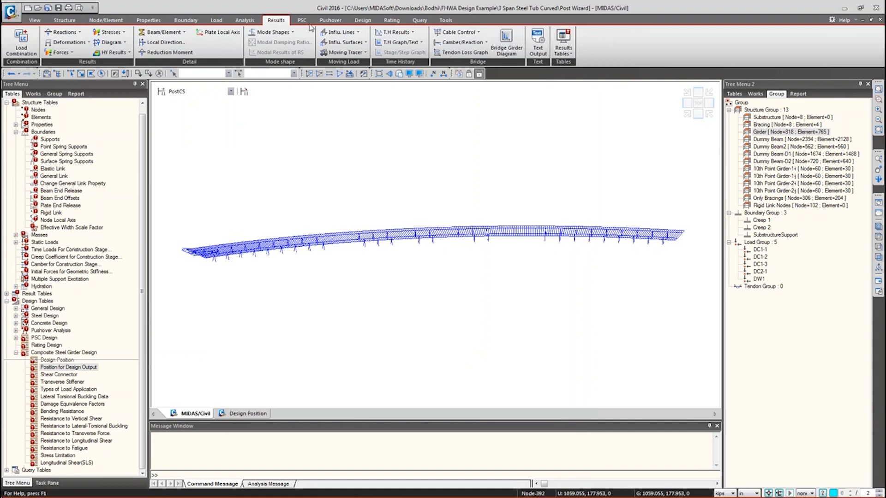
click(30, 52)
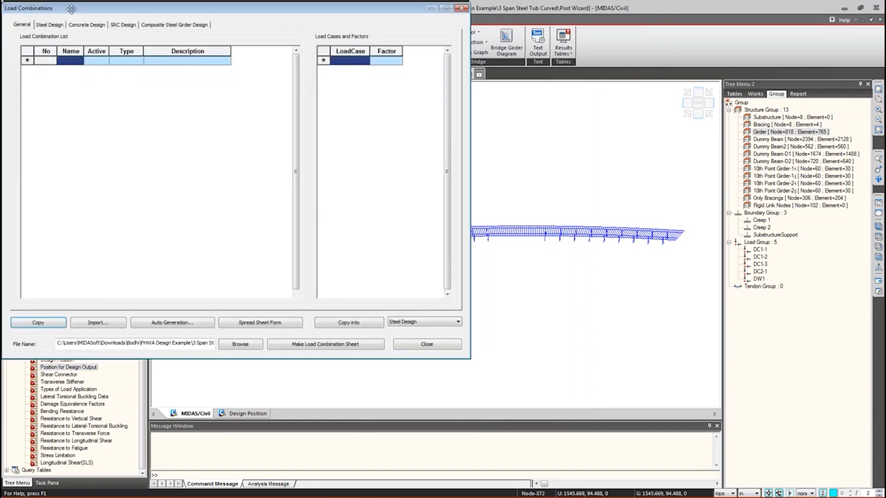
drag(71, 9, 96, 14)
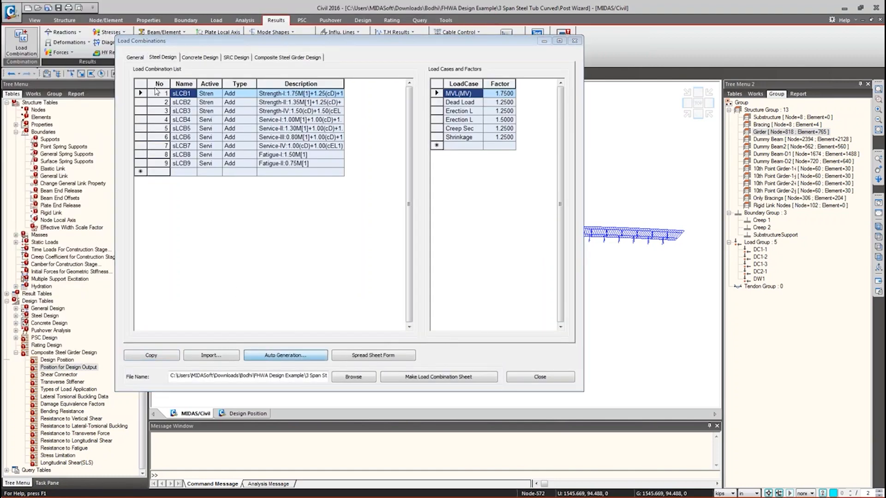
click(286, 355)
drag(377, 15, 396, 0)
scroll(396, 263, down, 1)
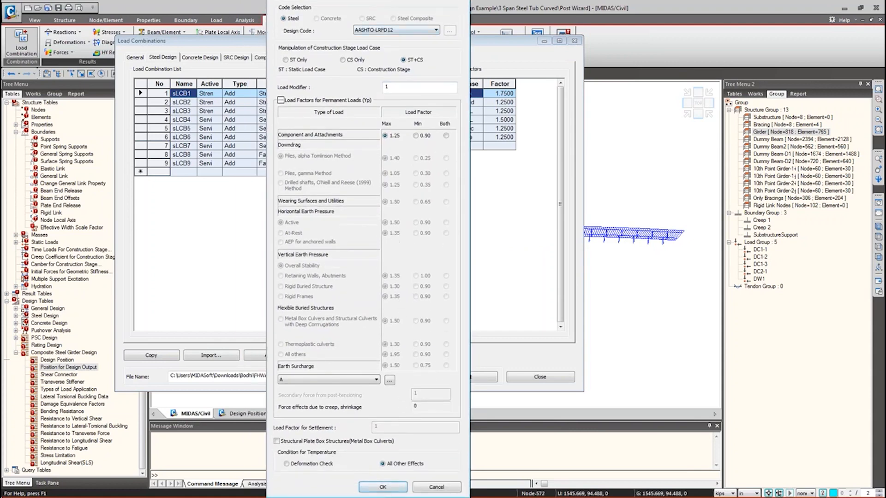
scroll(222, 365, up, 4)
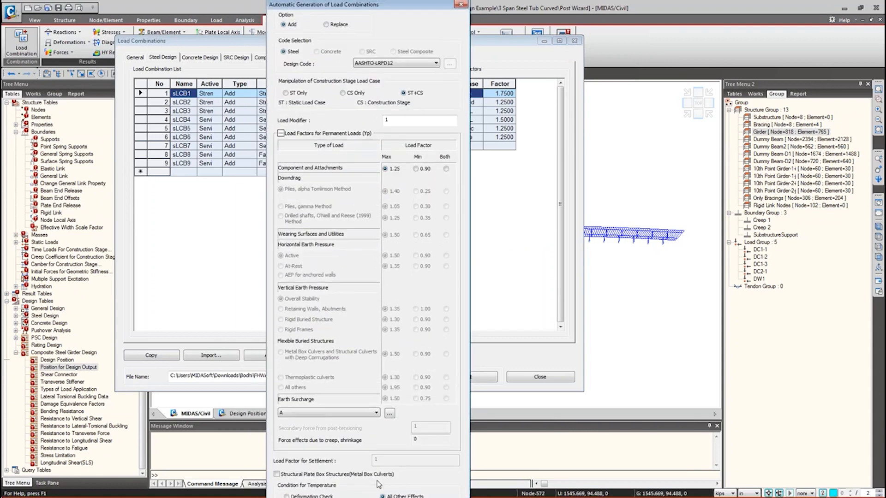
scroll(377, 483, down, 4)
click(437, 486)
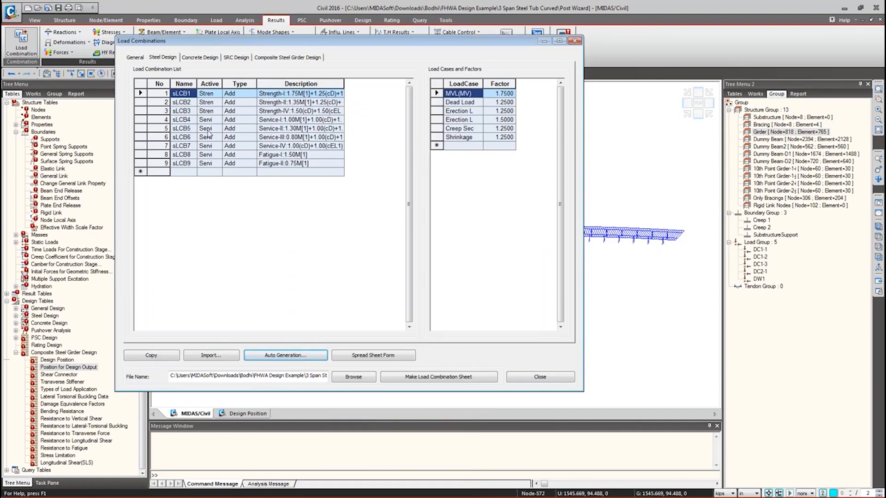
click(539, 378)
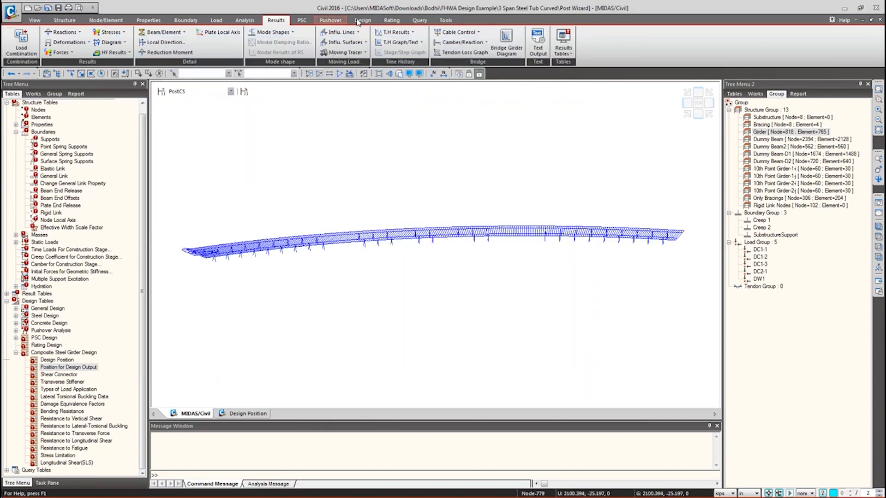
- On the Design tab, check the Composite Design list, then select the Girder group elements
click(361, 21)
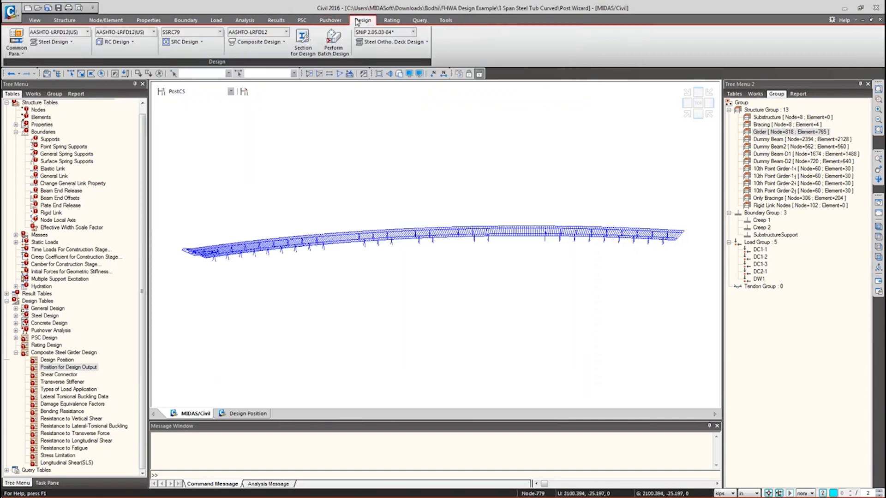
click(257, 44)
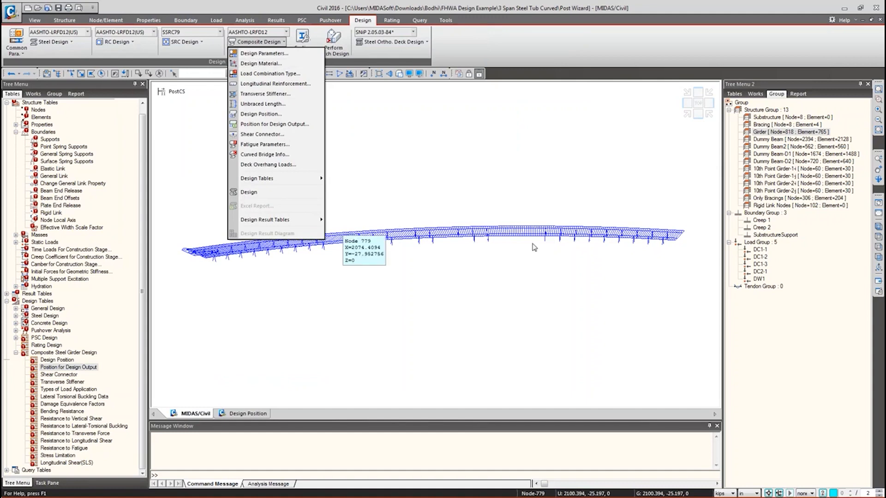
click(474, 172)
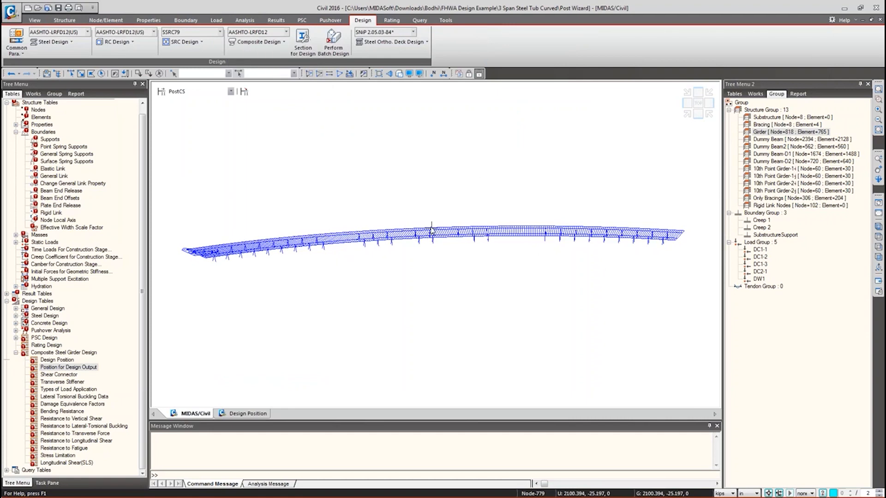
double_click(785, 132)
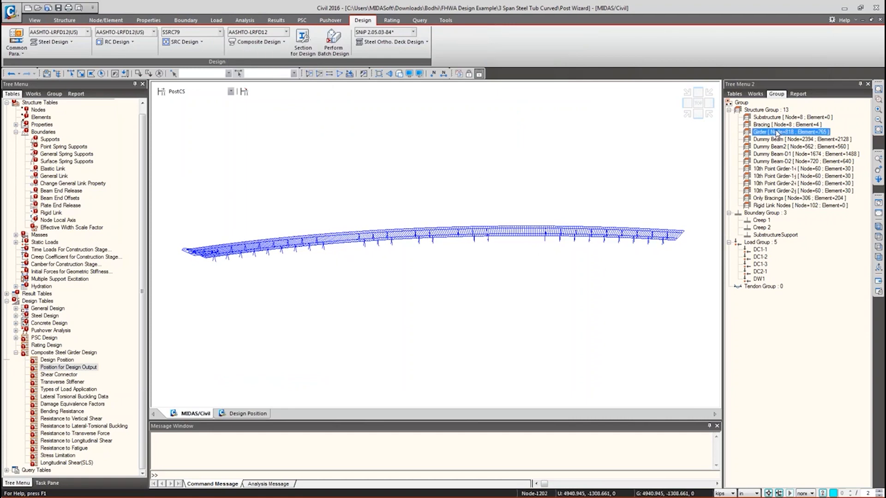
- Show only the selected girder elements and try box-selecting the girders in front view
click(526, 144)
key(F2)
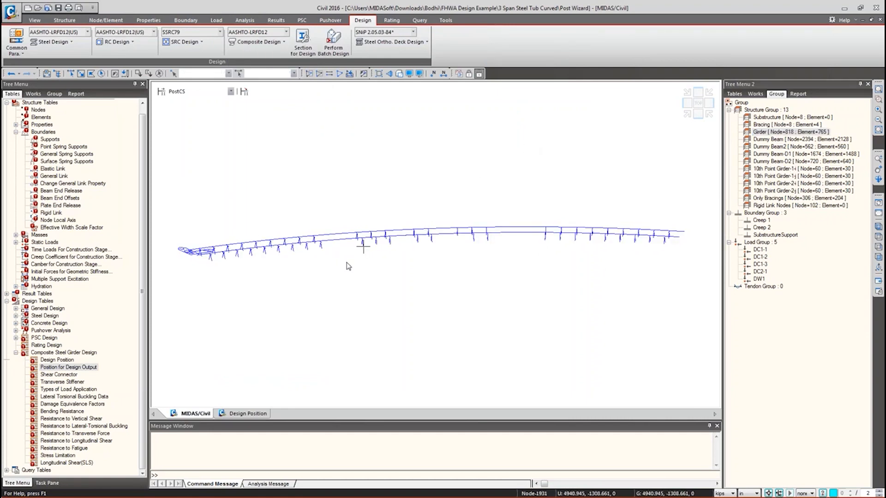
key(ctrl+shift+f)
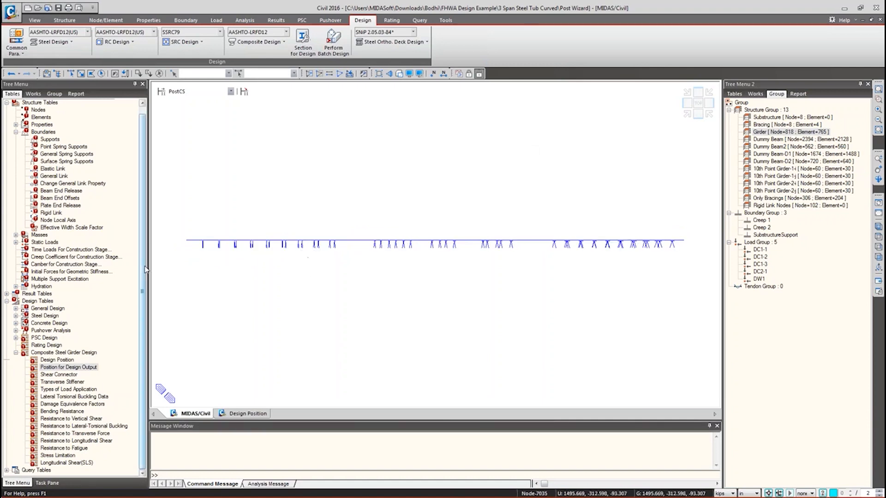
key(ctrl+shift+s)
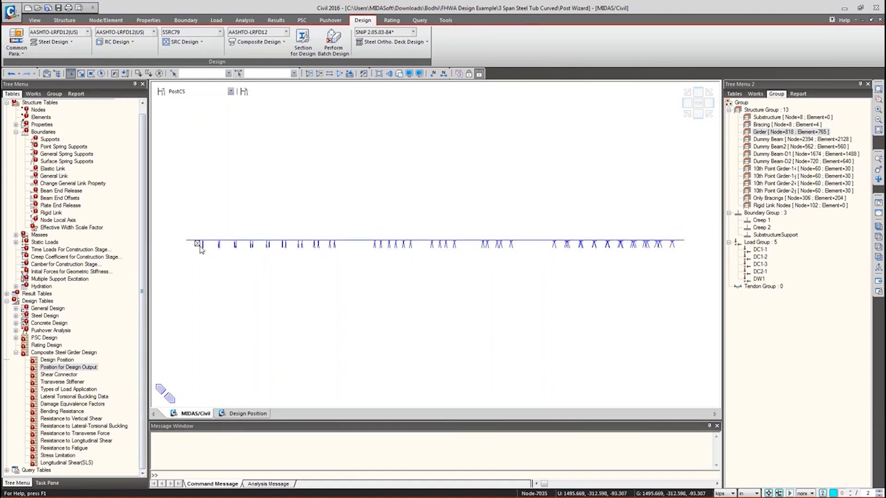
drag(197, 243, 721, 322)
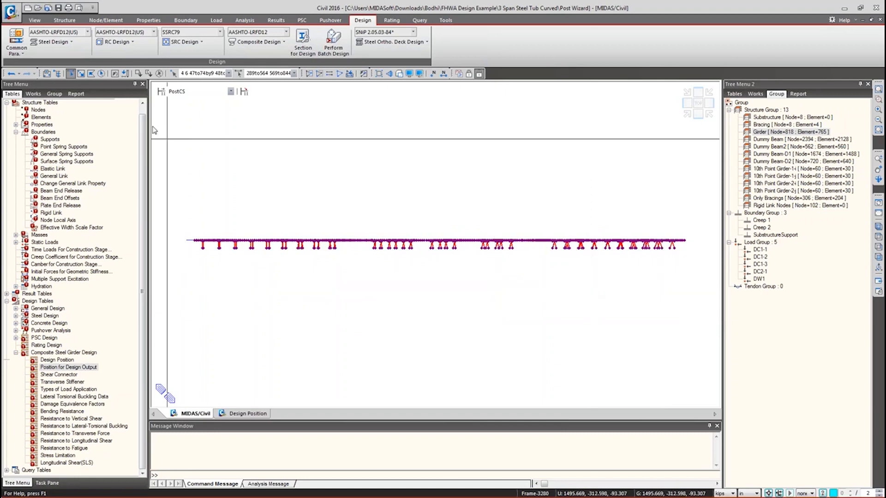
click(159, 74)
drag(200, 240, 711, 354)
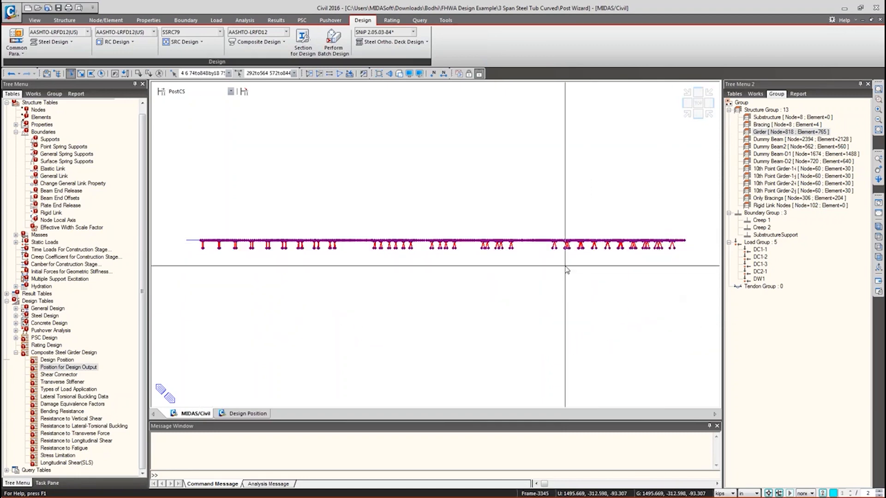
key(Escape)
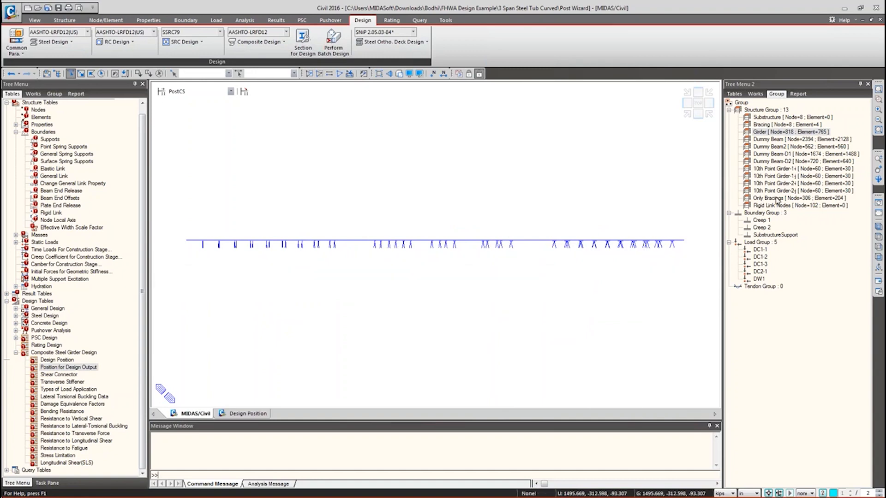
- Hide the Only Bracings group elements and switch to a top plan view
click(776, 197)
double_click(777, 199)
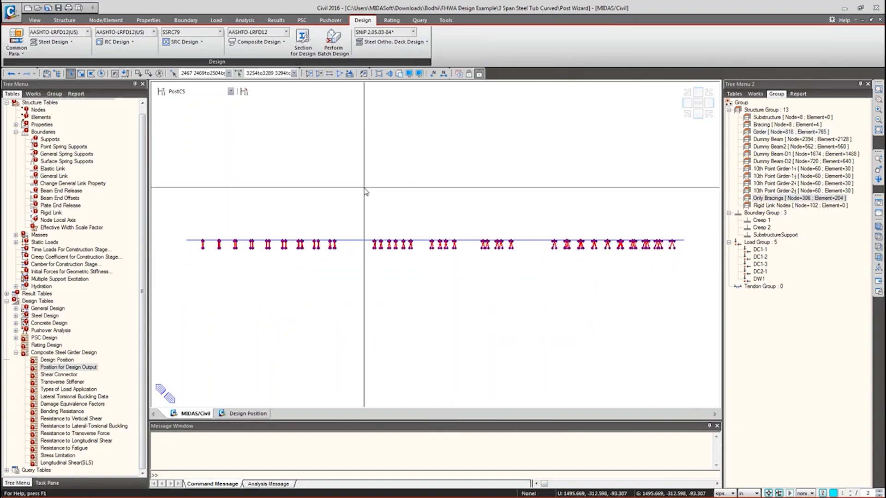
key(ctrl+F2)
key(ctrl+shift+t)
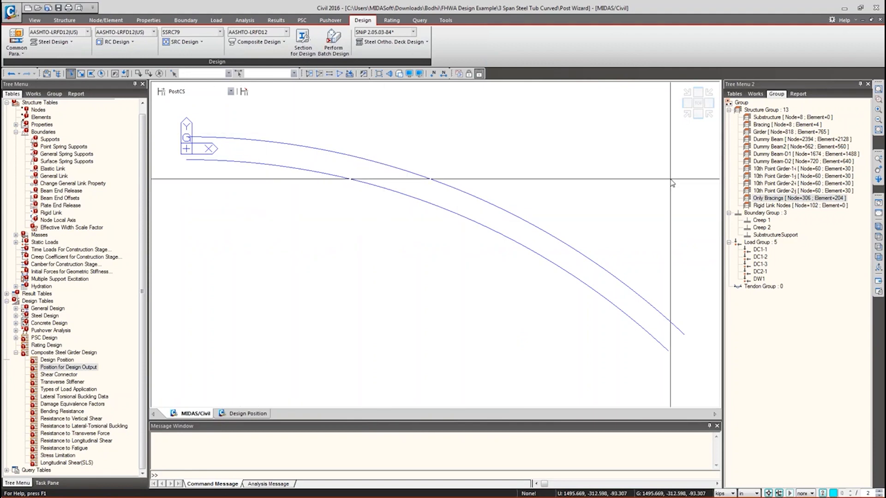
- Display the Type 2 support locations from the Works tree
click(755, 94)
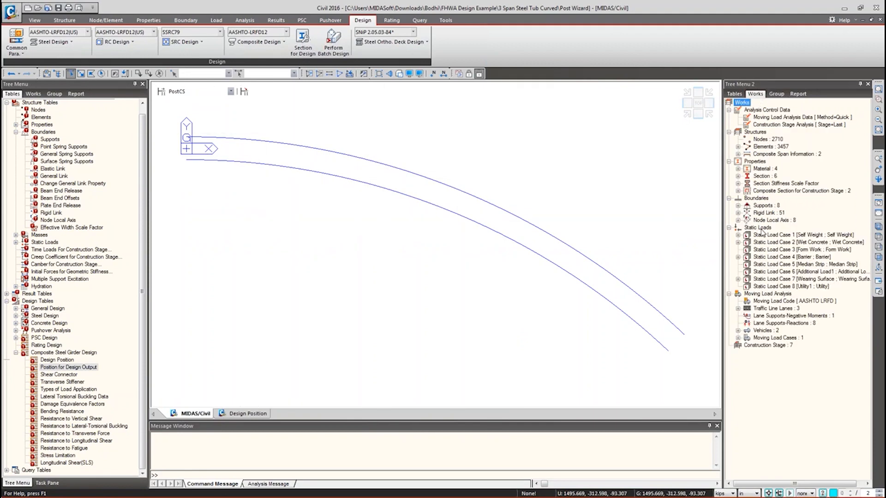
click(738, 206)
right_click(783, 220)
click(775, 226)
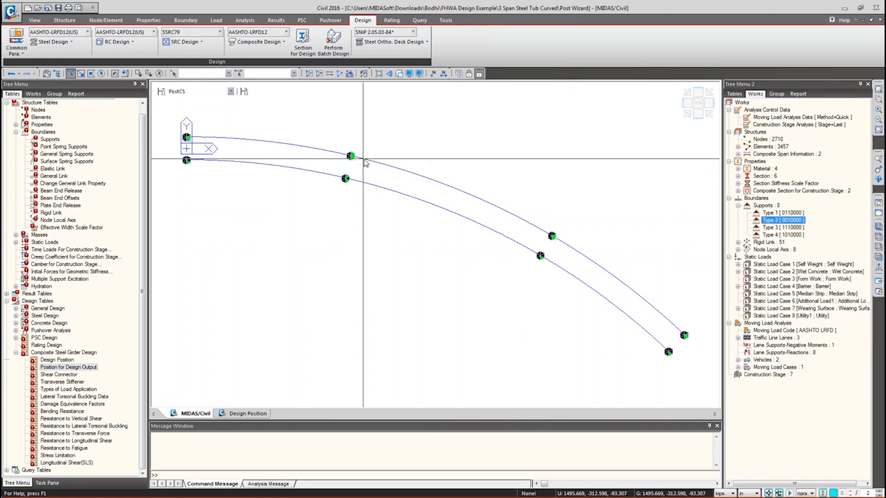
- Show only the Girder group elements and select a girder element near the first support
drag(350, 154, 461, 169)
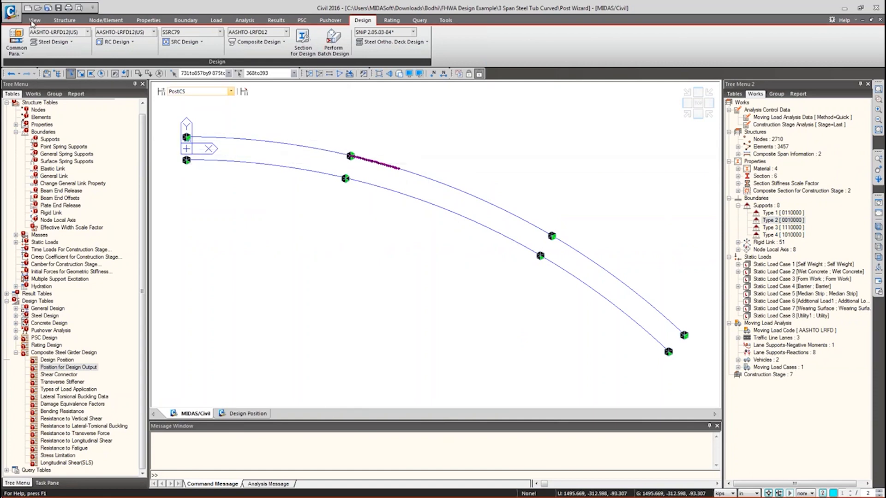
click(64, 21)
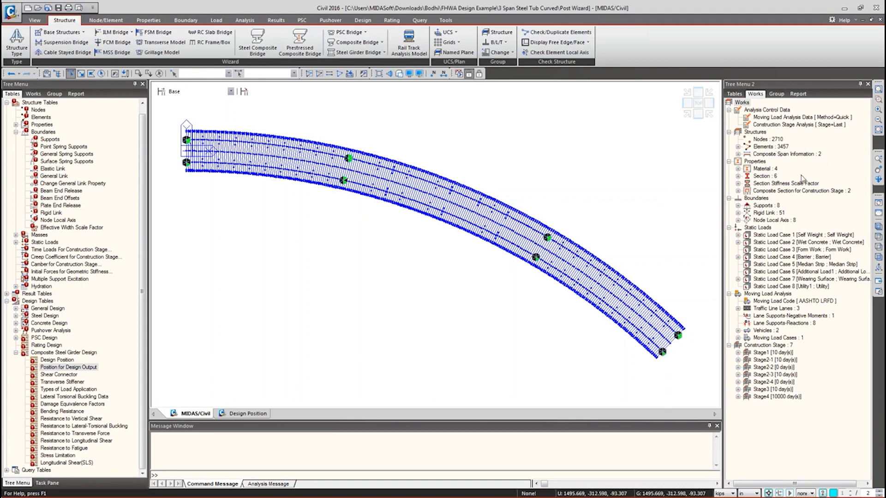
click(777, 94)
click(769, 132)
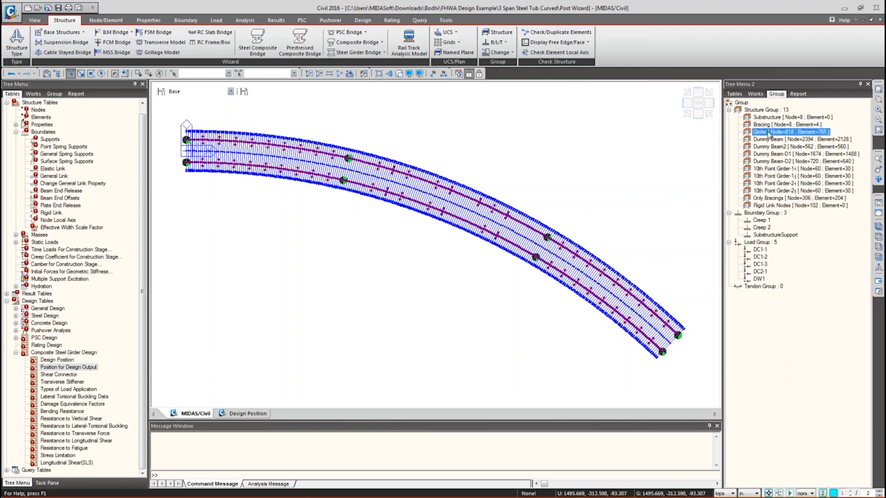
key(F2)
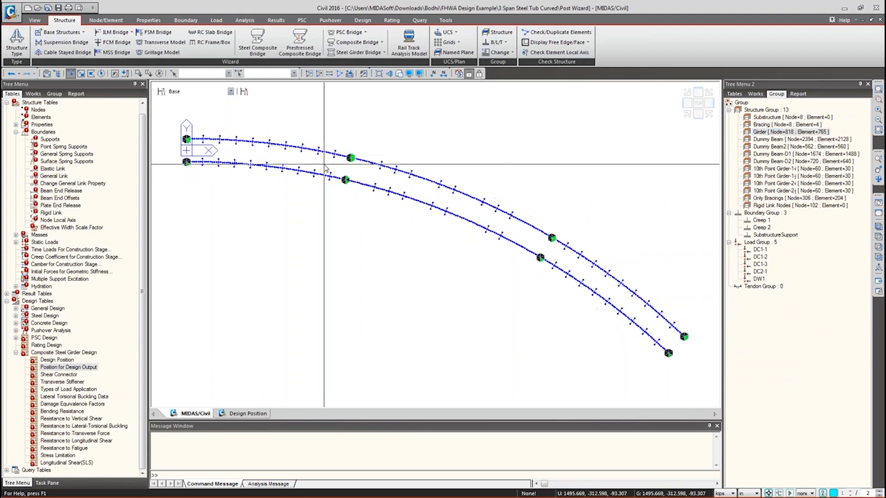
click(374, 162)
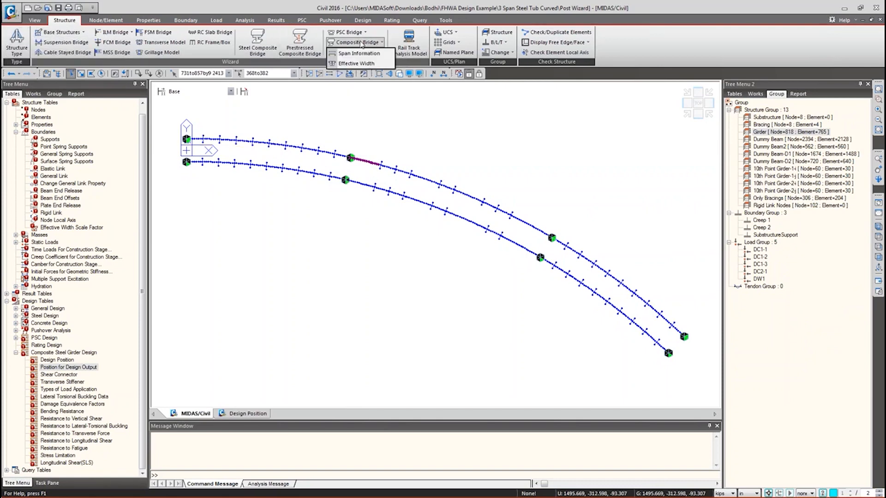
- Review Span Information for Span 1 (2560.86302 in) and Span 2 (1889.0524 in), then close it
click(352, 53)
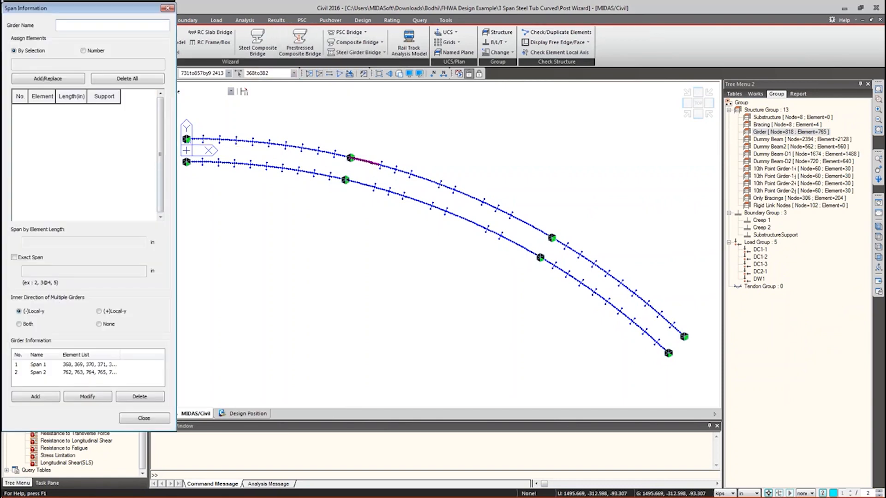
click(70, 364)
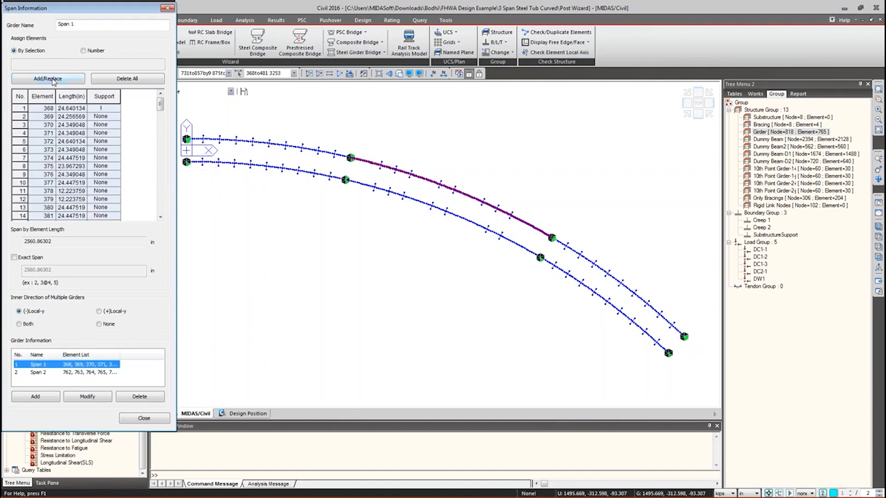
click(105, 109)
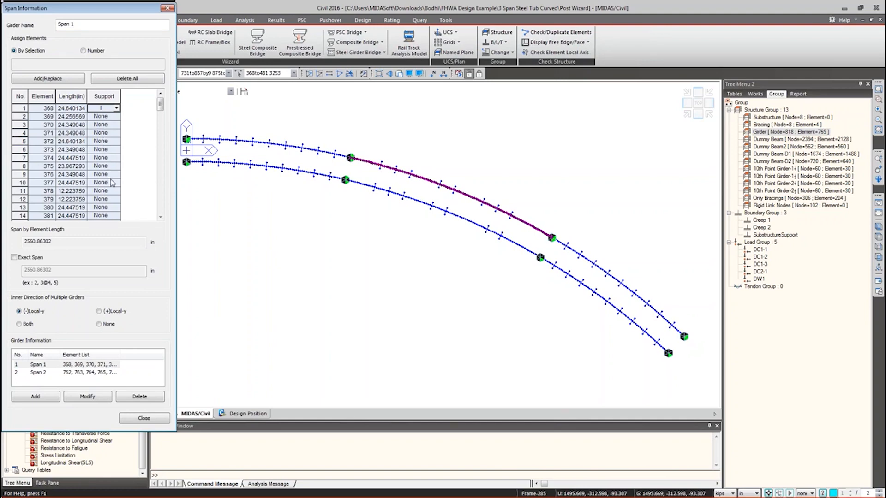
click(160, 216)
drag(160, 114, 160, 206)
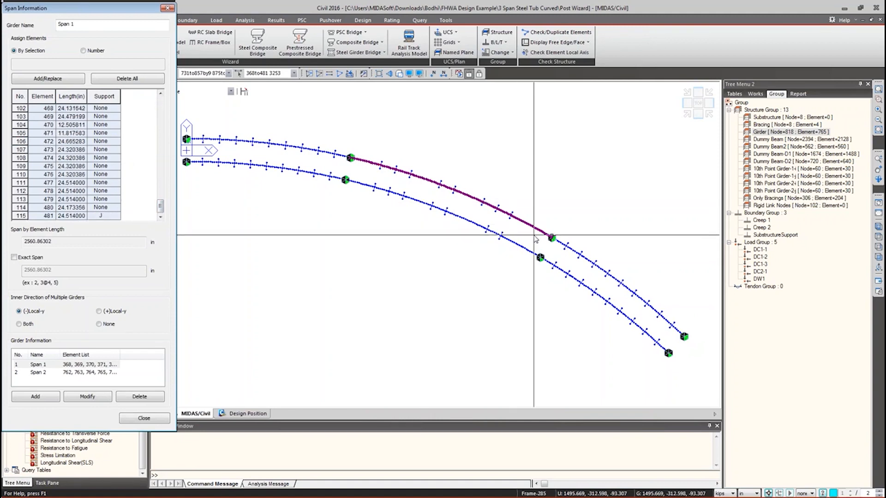
click(54, 374)
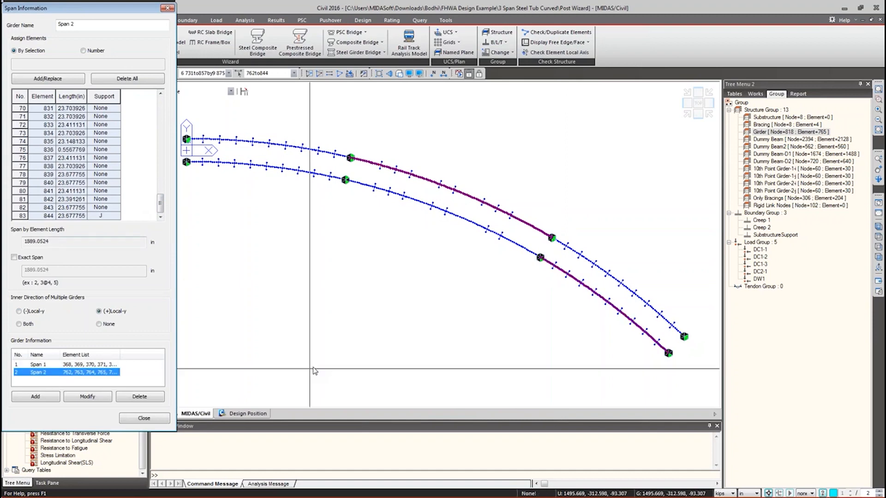
click(138, 421)
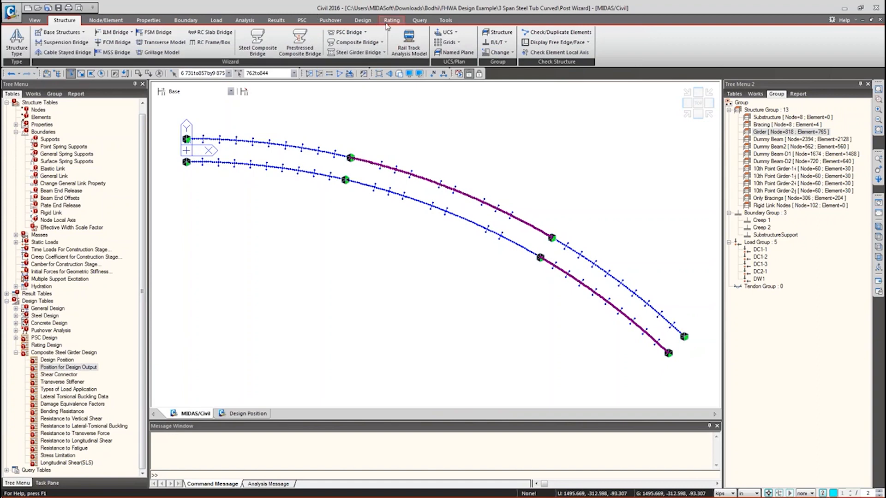
- Set AASHTO-LRFD12 as the composite design code and open the Composite Steel Girder Design Parameters
click(302, 20)
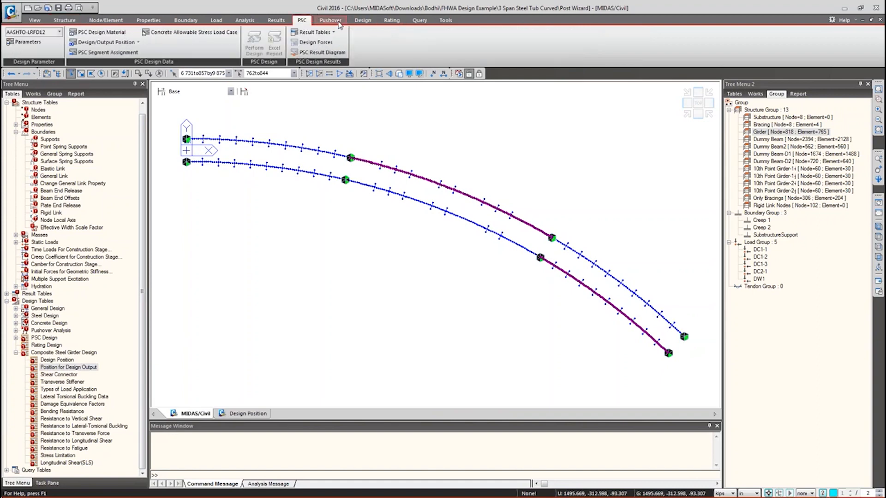
click(362, 21)
click(264, 33)
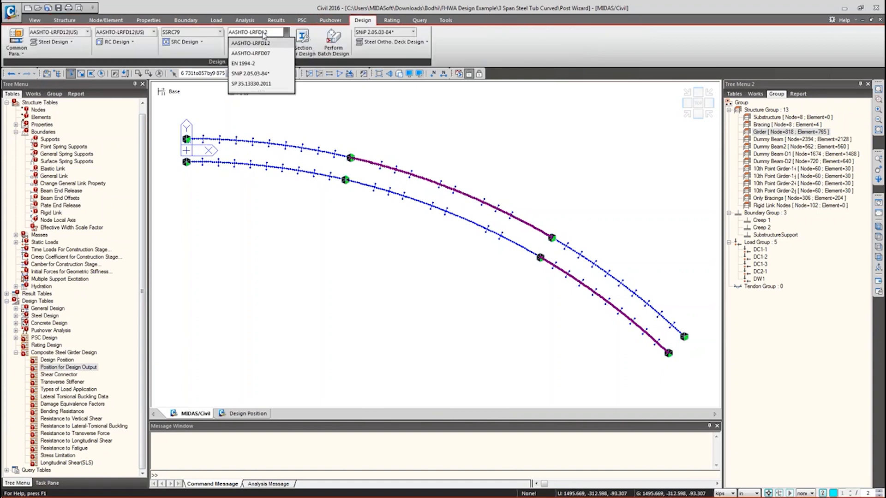
click(257, 43)
click(258, 42)
click(261, 48)
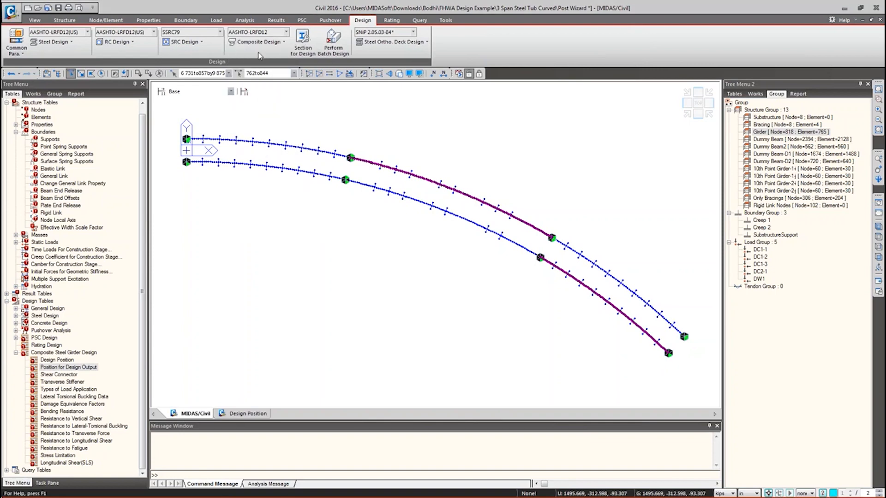
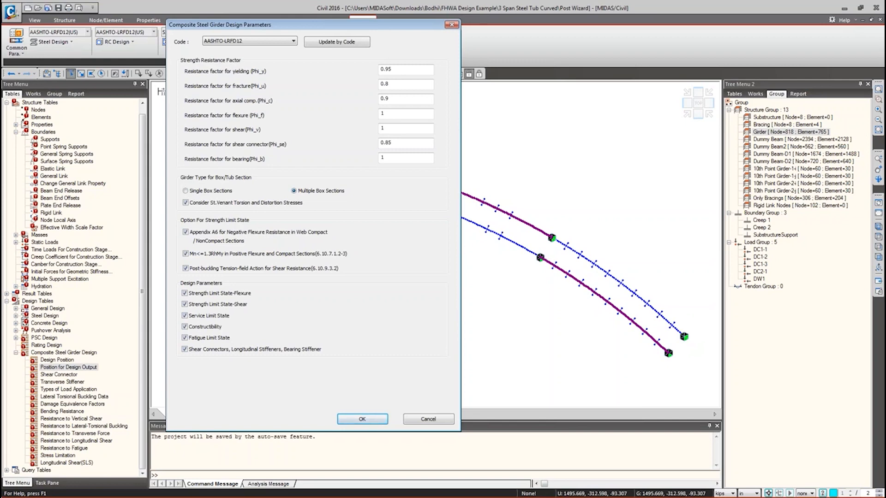
- Confirm the AASHTO-LRFD12 composite girder design parameters and drop down the Composite Design commands
click(369, 419)
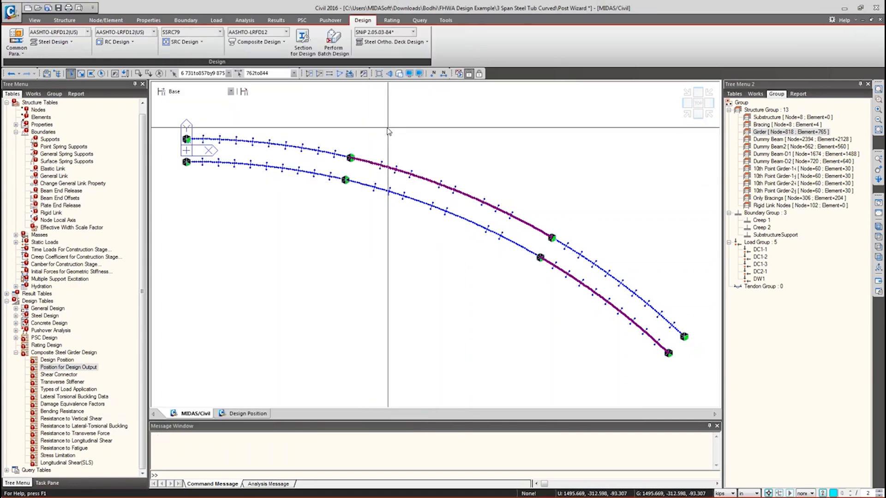
click(276, 42)
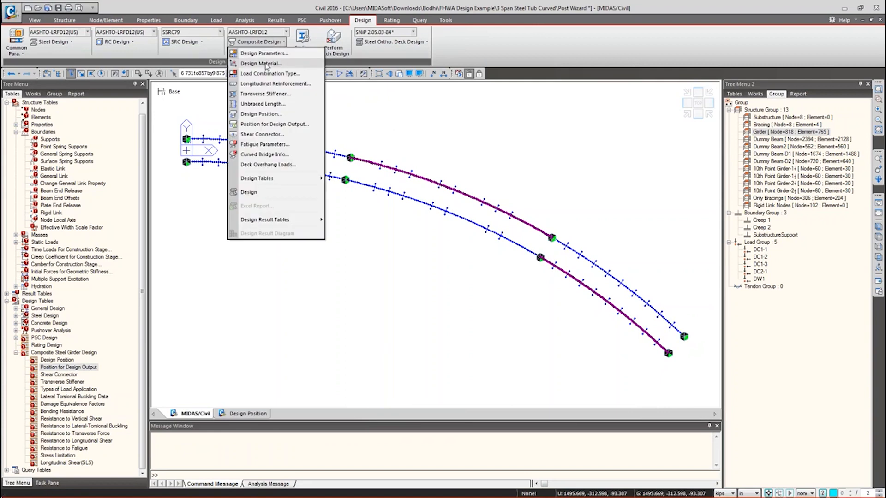
- Select the A709-50W composite material and check its flange and web hybrid factors, leaving them off
click(262, 64)
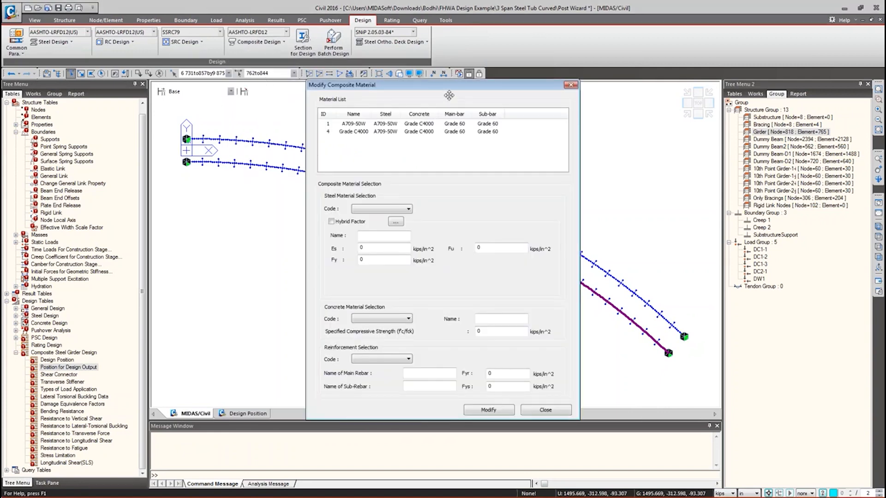
drag(449, 95, 248, 76)
click(190, 107)
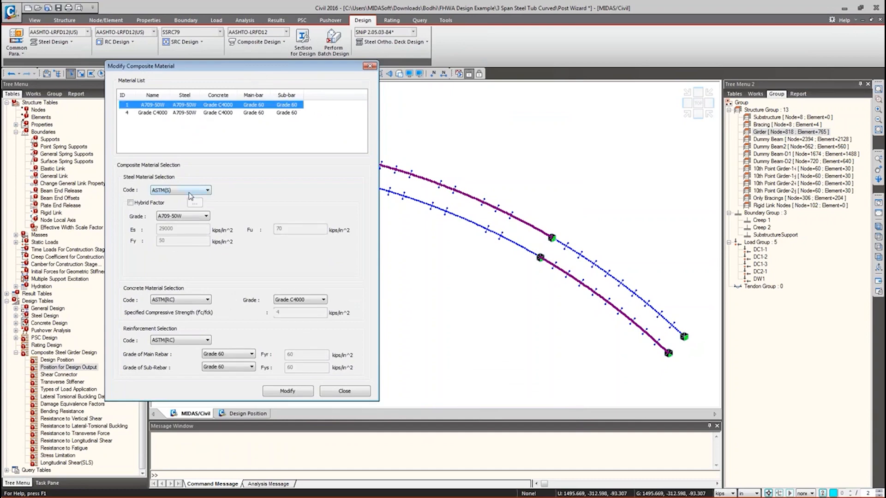
click(137, 204)
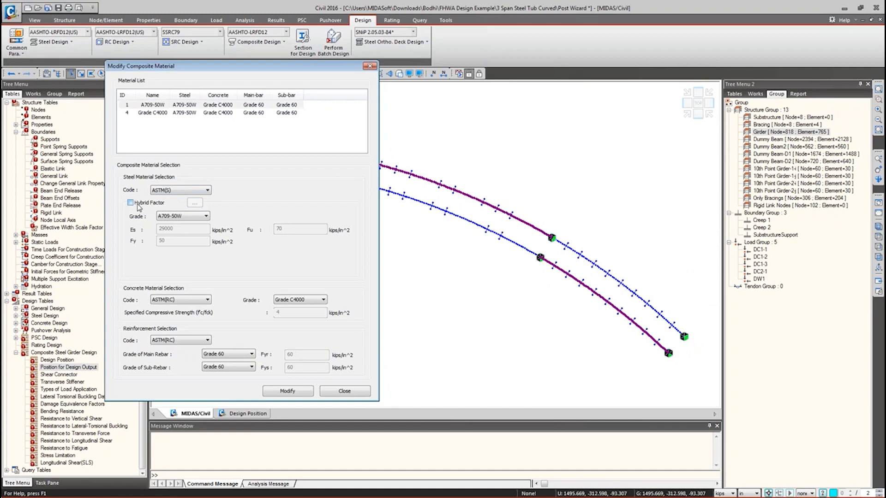
click(194, 203)
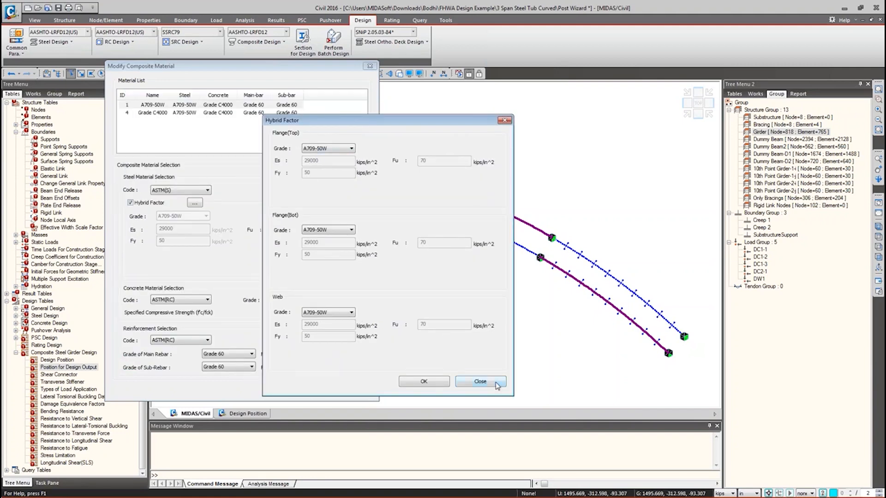
click(480, 381)
click(130, 202)
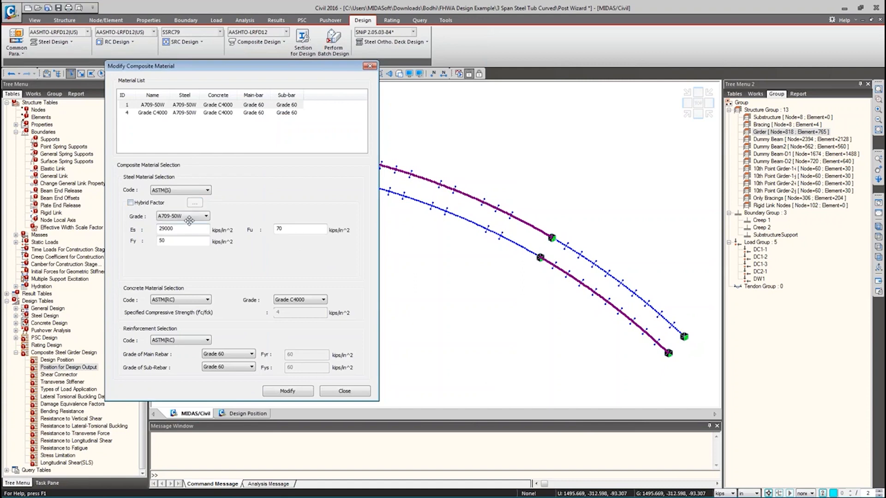
- Check the steel grades and concrete codes, keep ASTM(RC), and close the material dialog
click(177, 106)
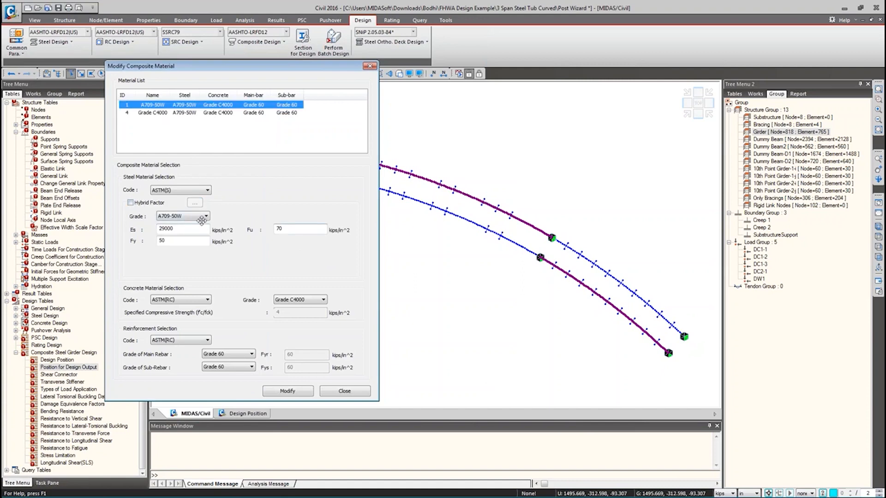
click(201, 220)
click(197, 215)
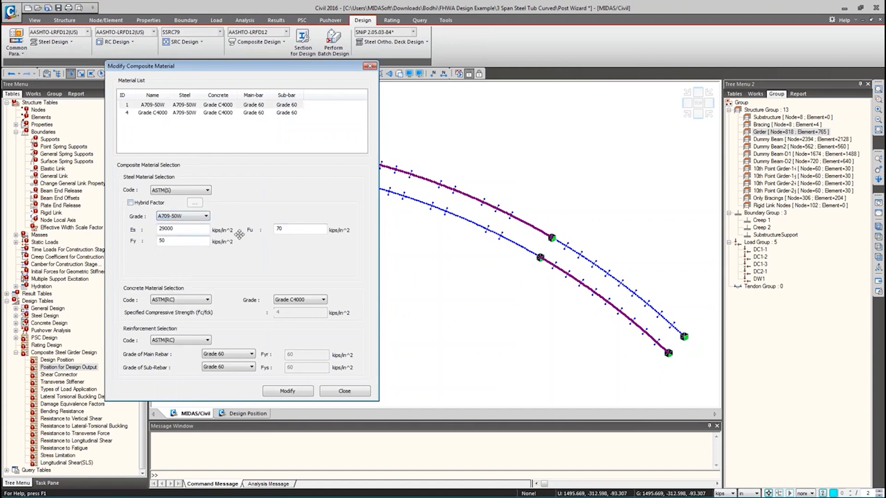
click(189, 302)
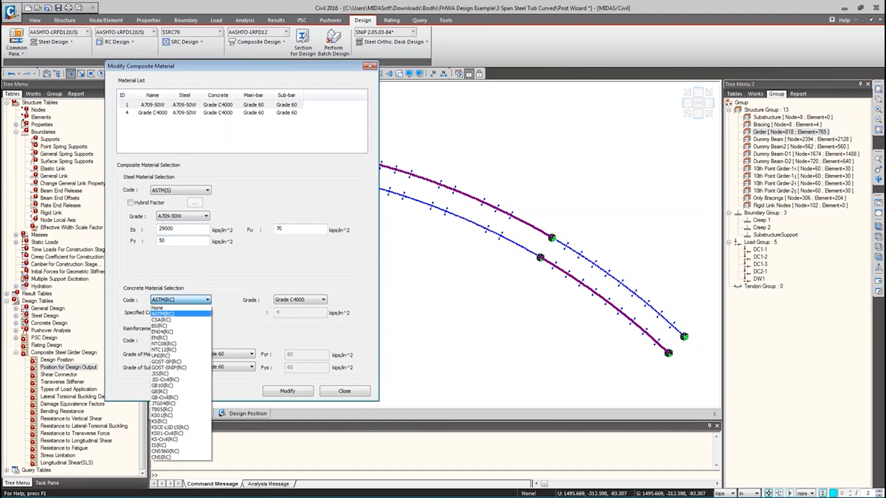
click(281, 324)
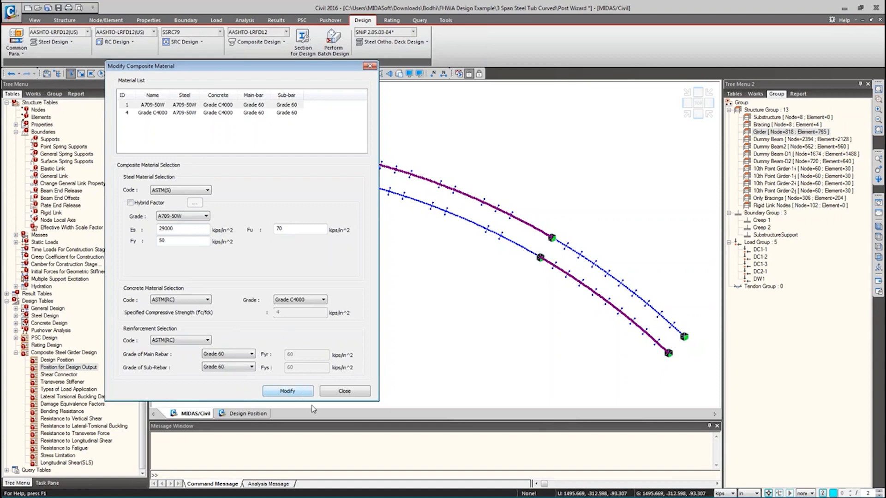
click(342, 391)
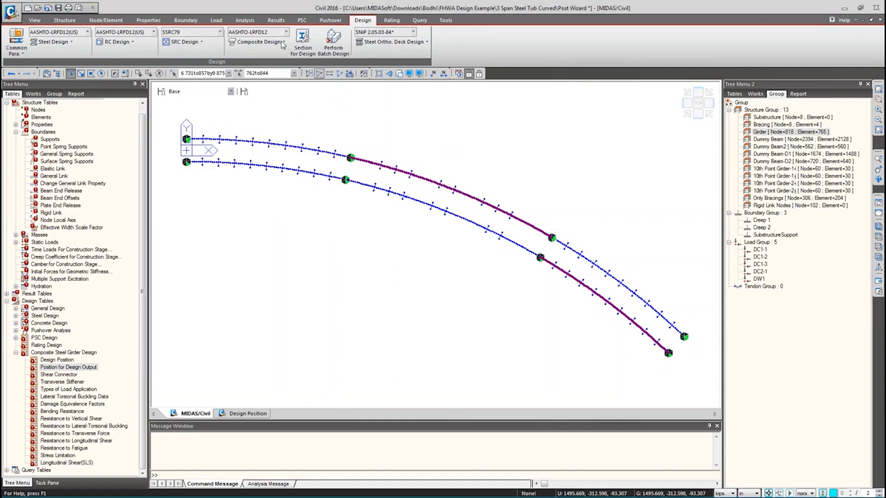
- Review the composite load combination types and cancel without changes
click(258, 41)
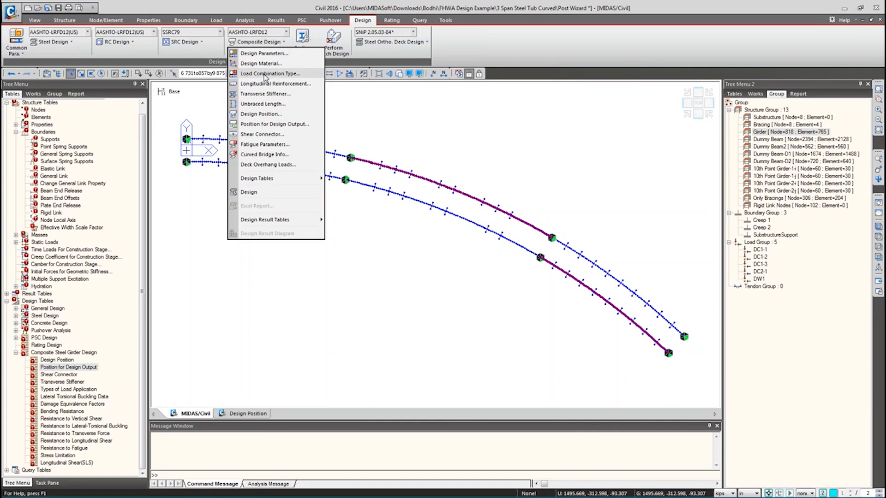
click(266, 76)
drag(409, 125, 239, 68)
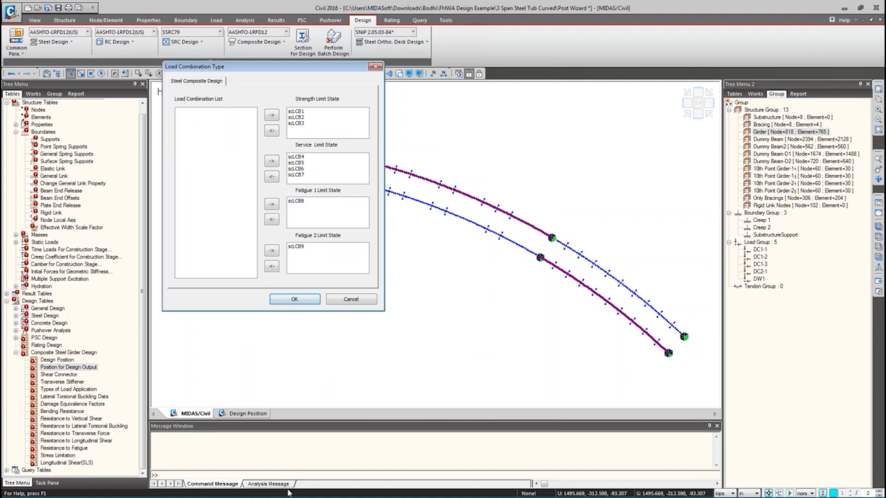
click(350, 299)
- Review Section-1's longitudinal deck reinforcement of 20 #14 bars
click(259, 42)
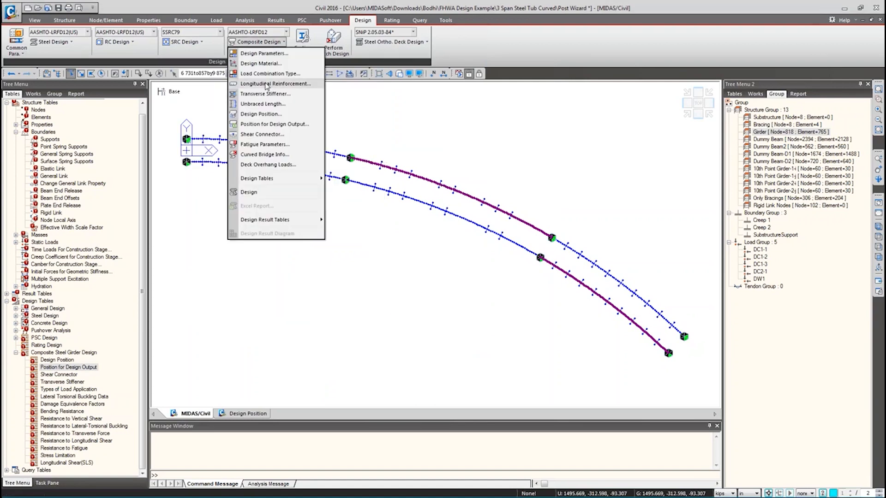
click(275, 84)
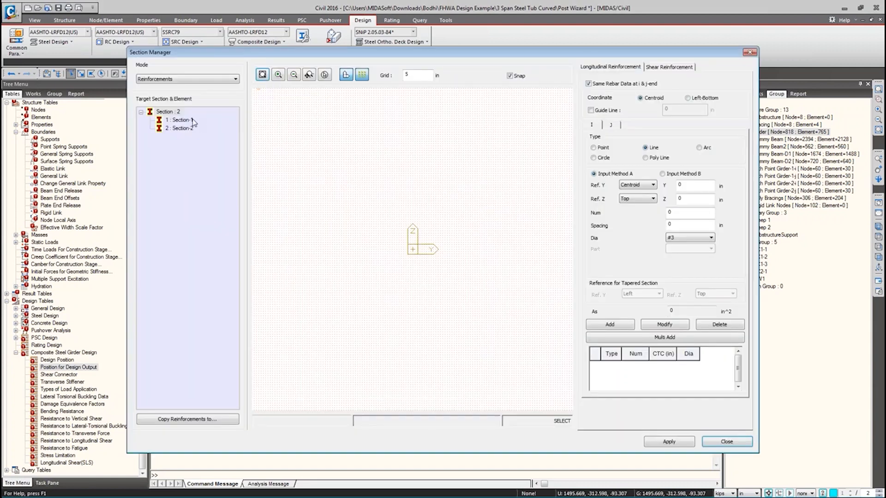
click(192, 120)
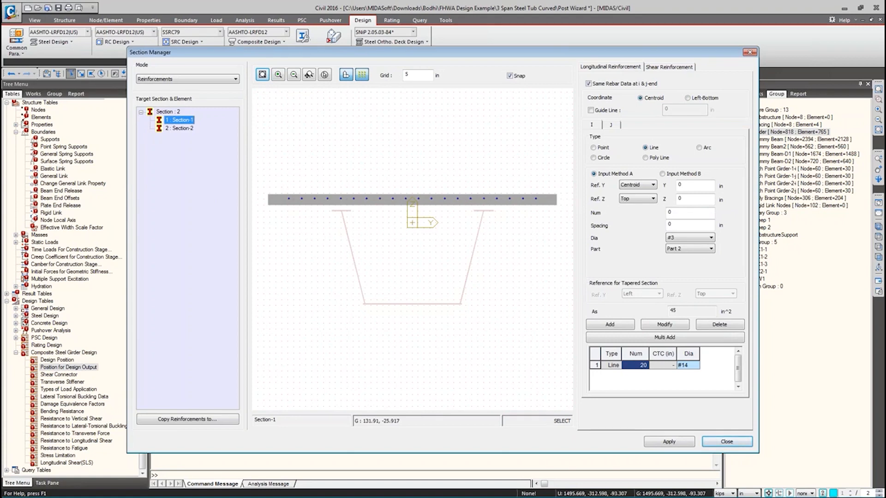
click(723, 441)
- Review the transverse stiffener settings, leaving them unchanged
click(258, 42)
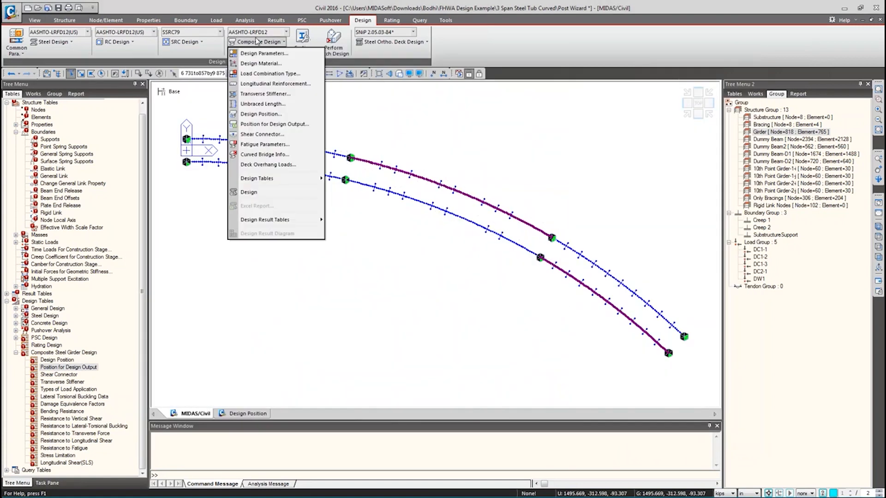
click(254, 94)
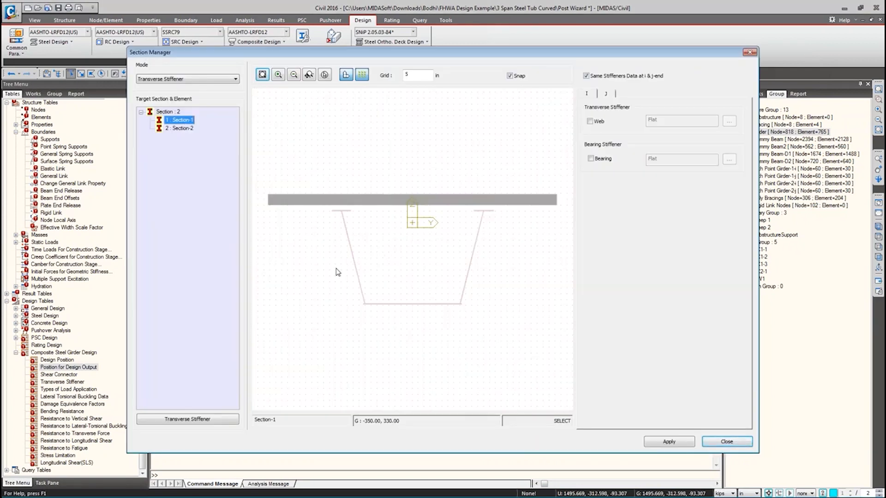
click(721, 444)
click(256, 42)
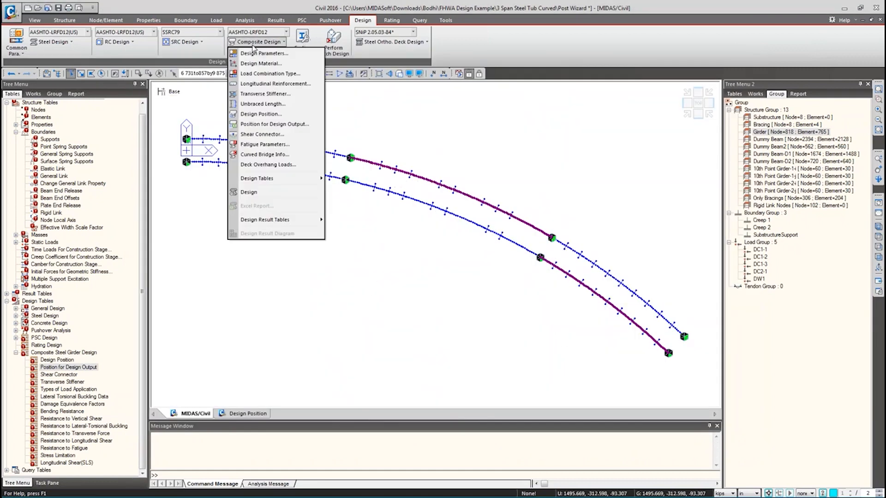
- Assign a laterally unbraced length Lb of 200 in to the window-selected girder elements
click(249, 113)
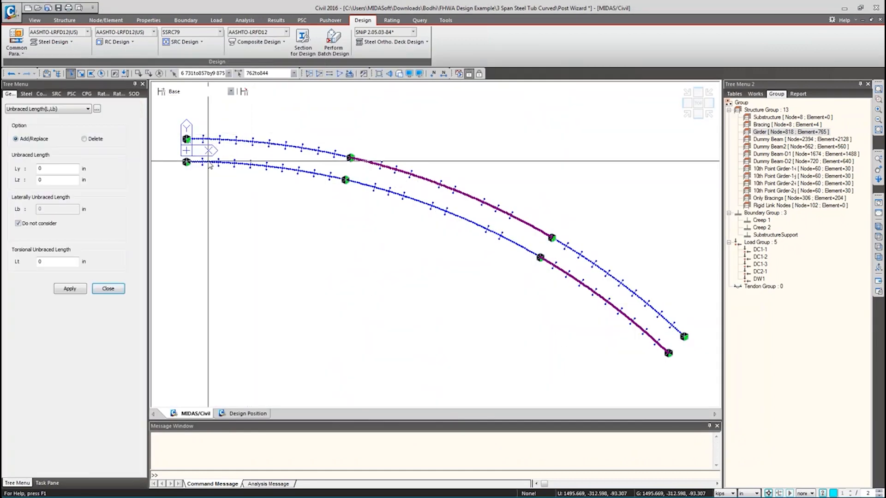
drag(175, 124, 750, 406)
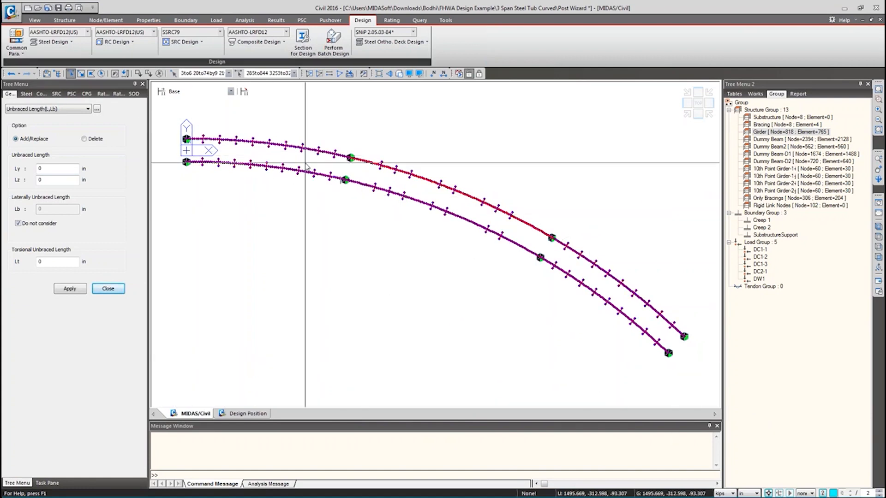
drag(177, 119, 856, 461)
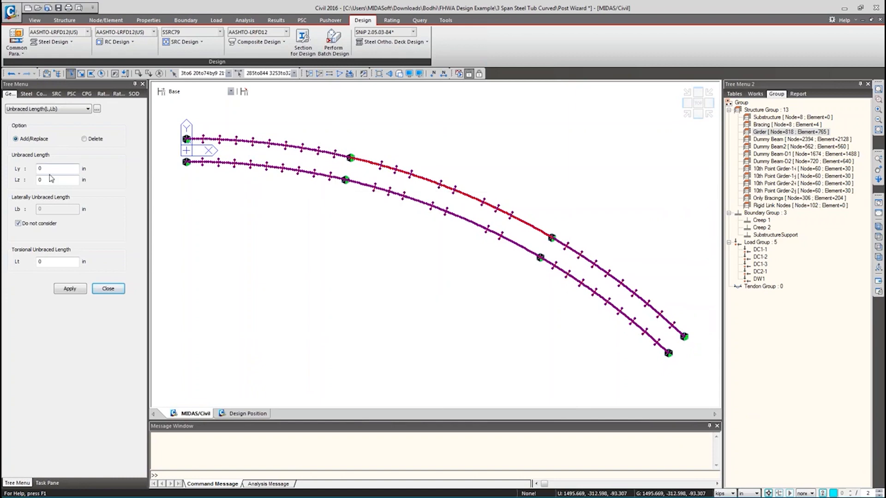
click(18, 223)
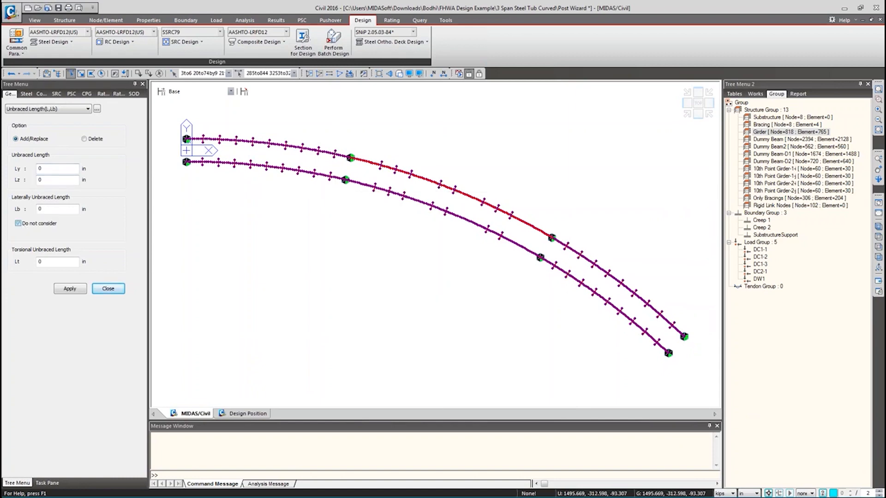
click(19, 223)
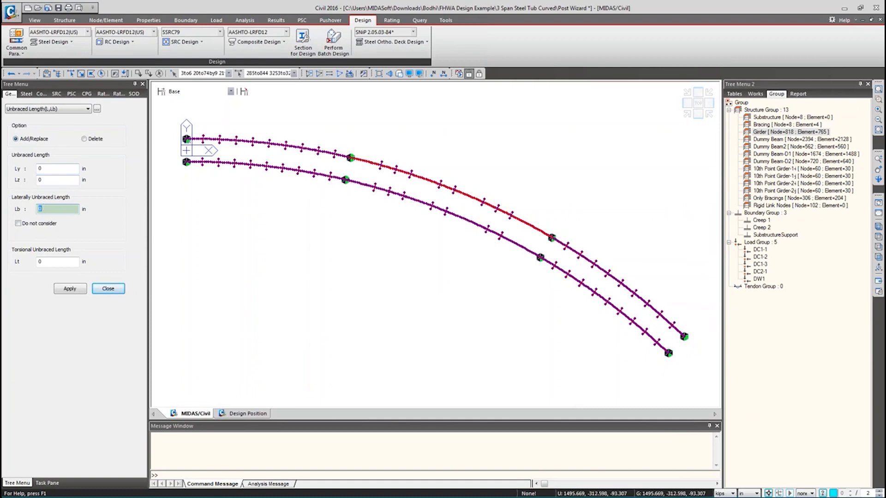
text(200)
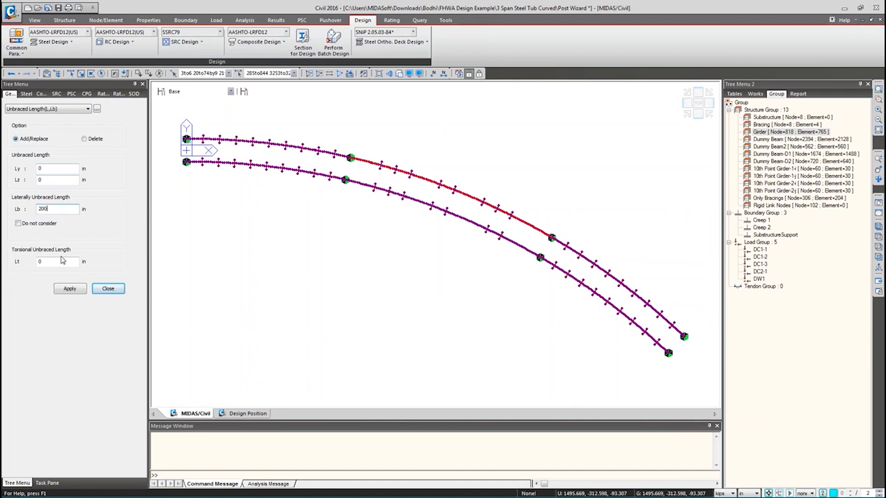
click(70, 289)
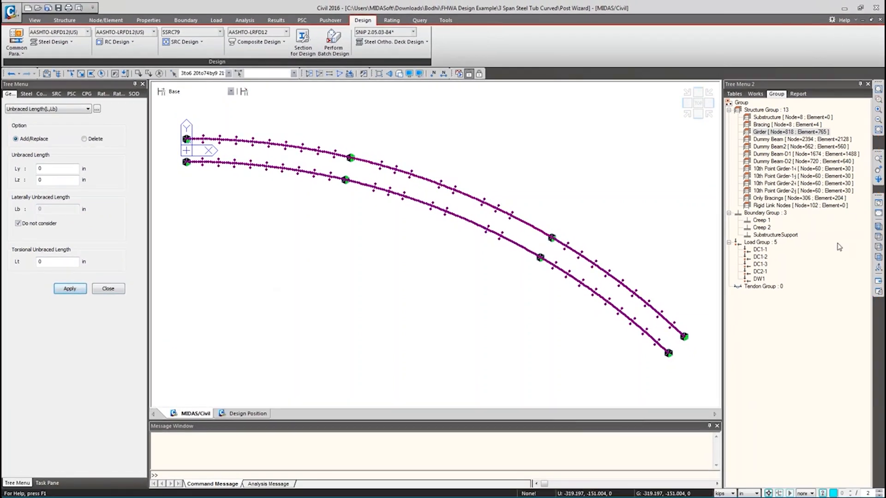
click(878, 257)
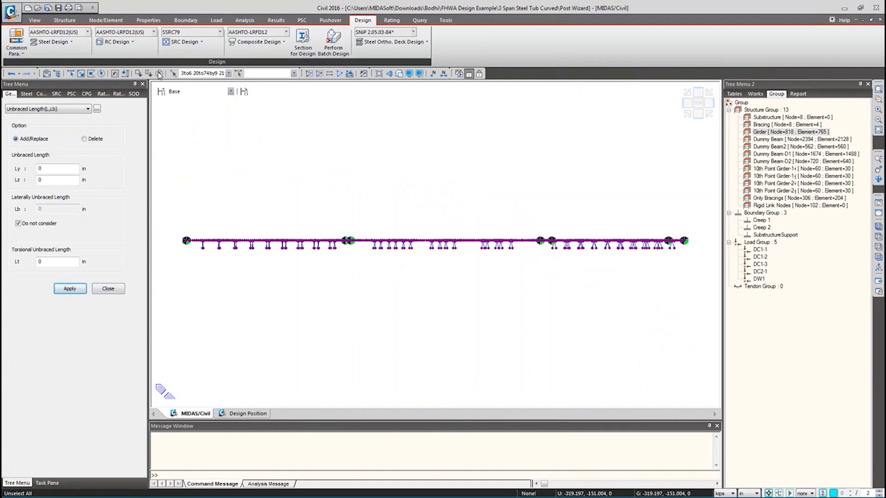
- Hide the Only Bracings group elements and show the girders in plan view
click(81, 75)
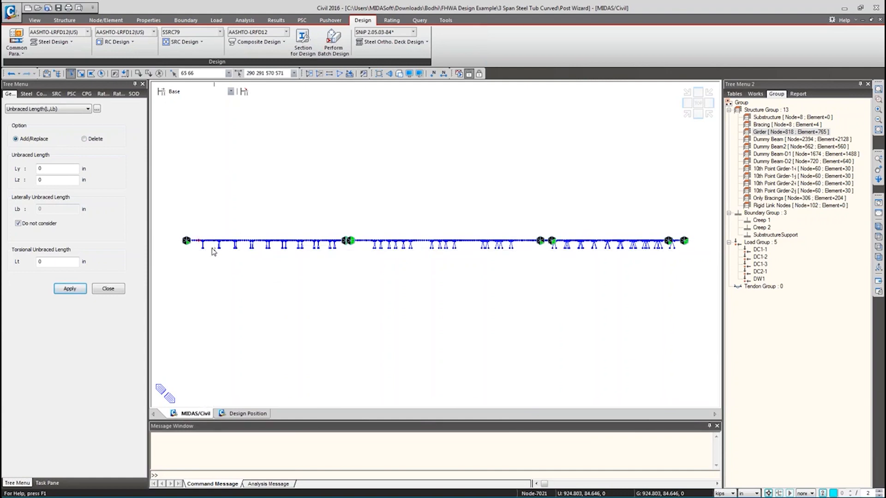
double_click(782, 199)
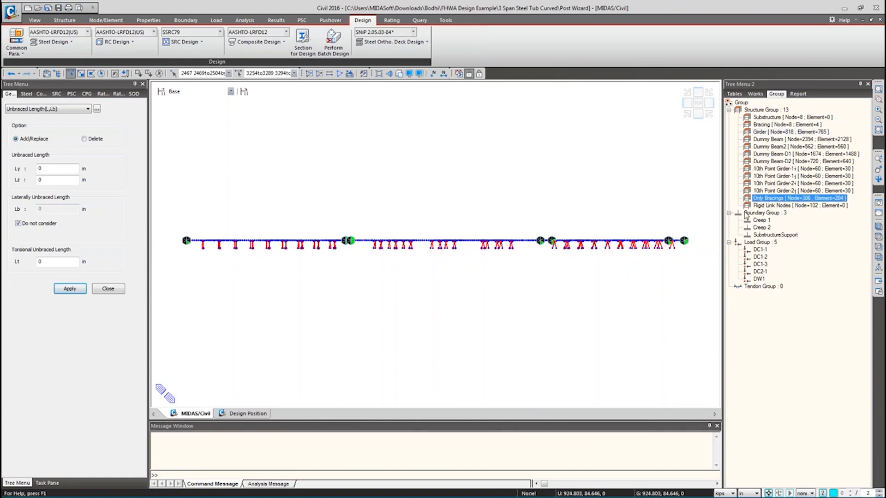
key(ctrl+F2)
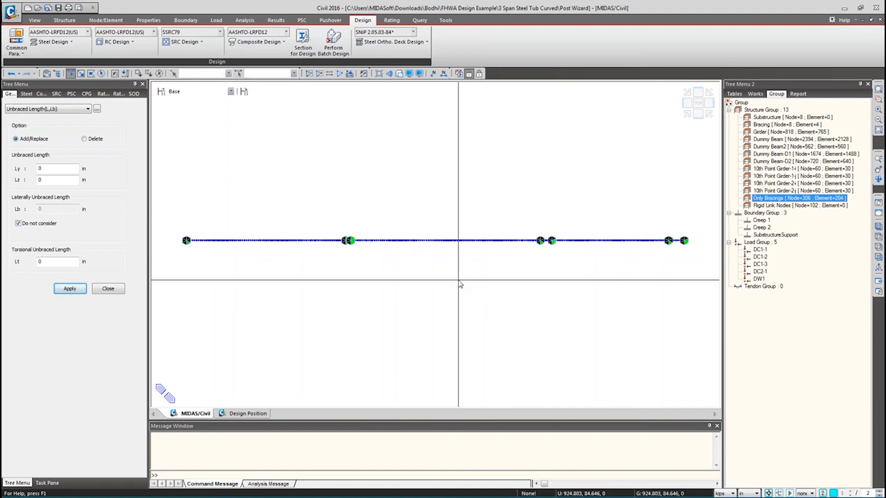
key(ctrl+shift+t)
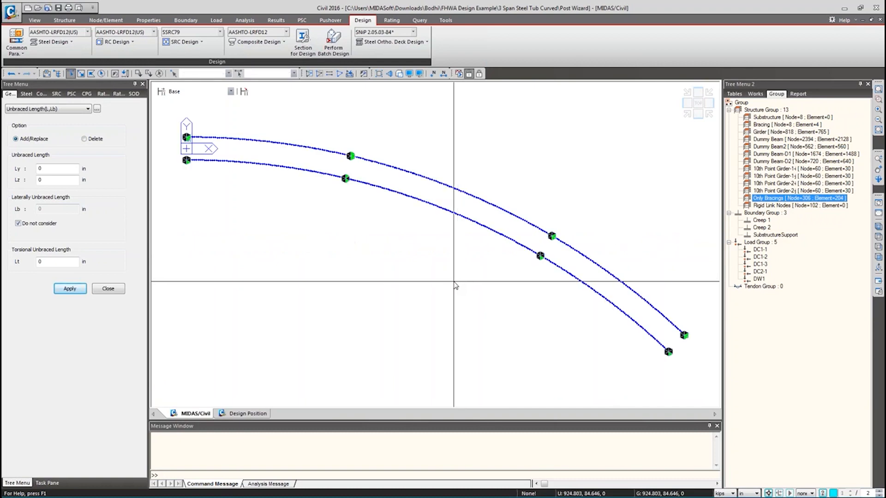
- Glance at the composite design code list unchanged and show the Group tree
click(249, 35)
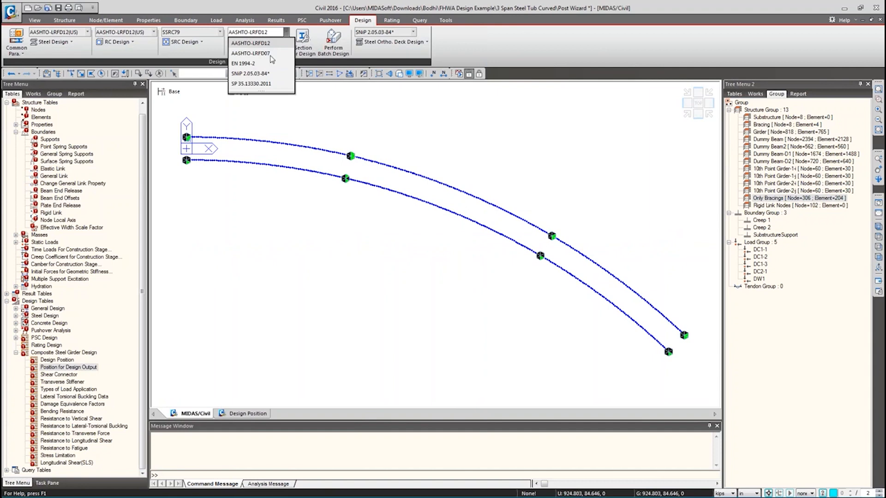
click(400, 137)
click(50, 94)
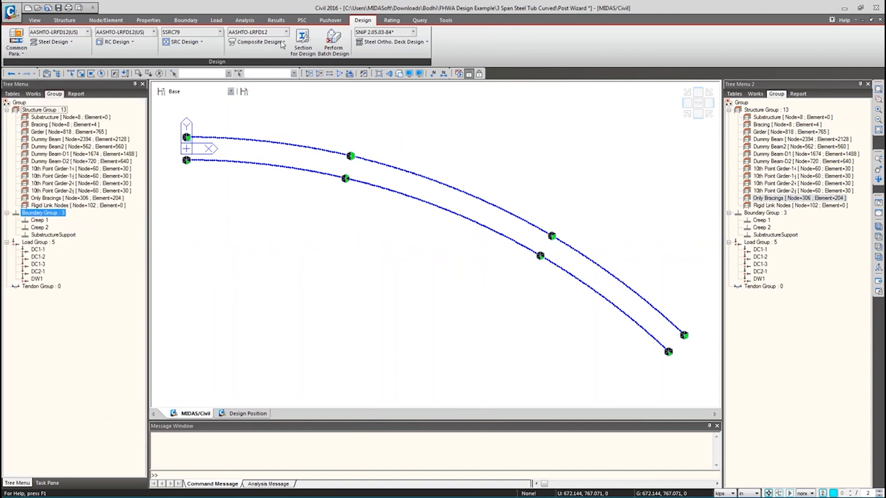
- Review the Design Position settings and close them without applying
click(39, 95)
click(259, 41)
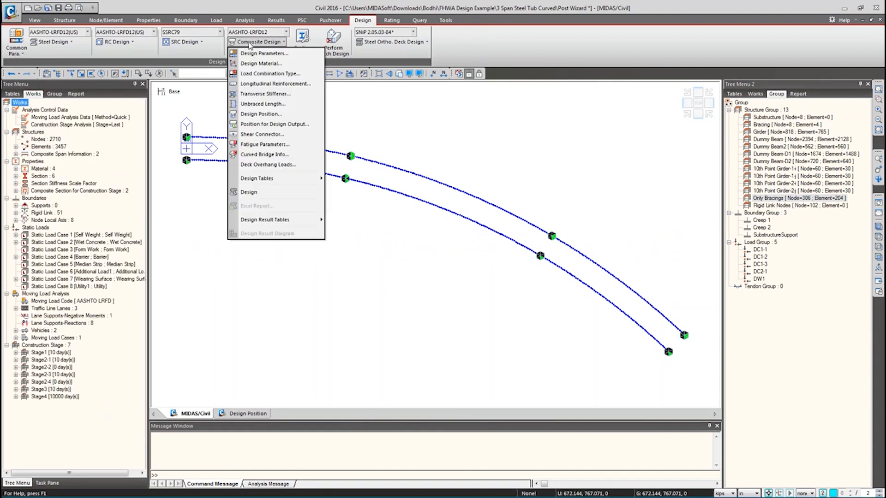
click(258, 115)
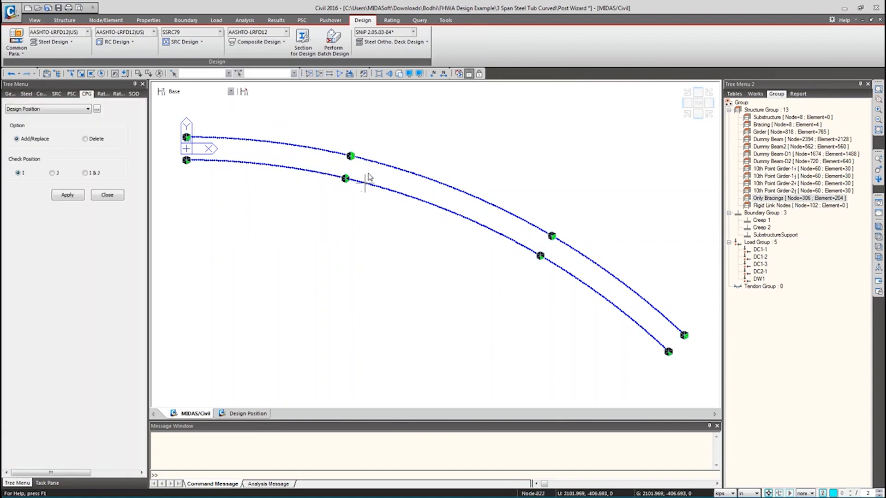
click(107, 195)
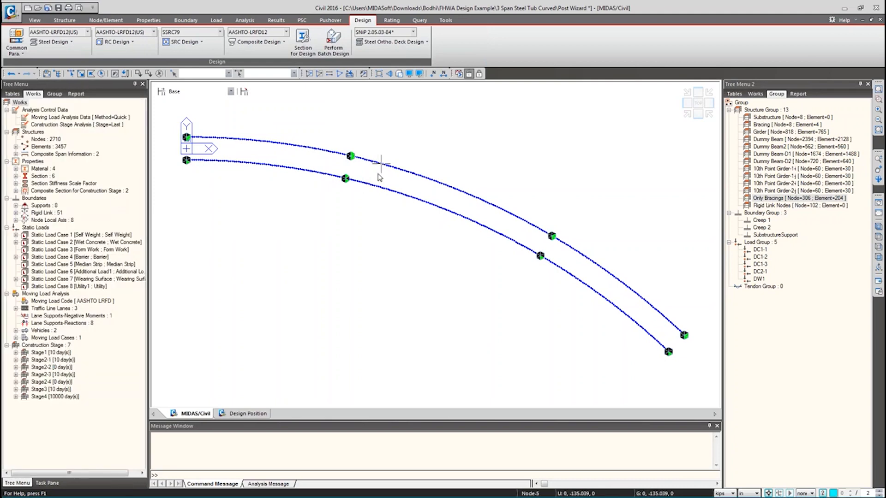
- Switch to isometric view and set the display to post-construction-stage results
click(878, 227)
right_click(273, 156)
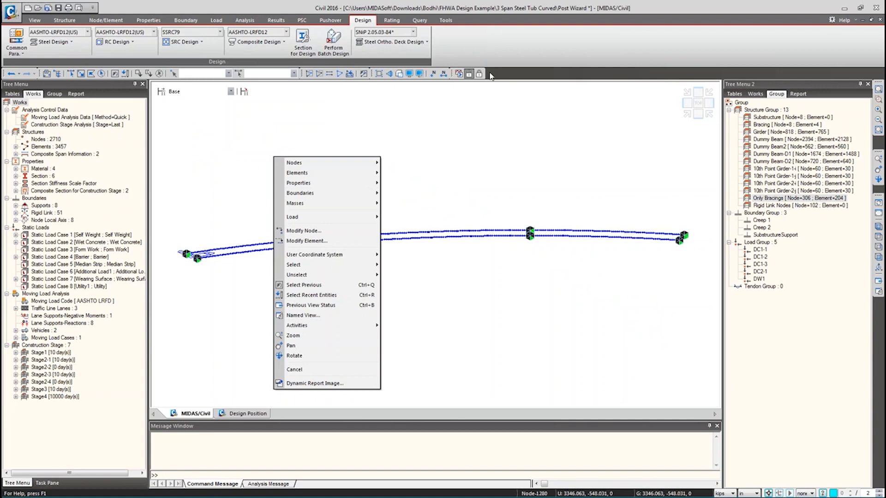
click(482, 76)
- Draw the beam moment contour with a legend for load case MVmin: MVL
right_click(369, 134)
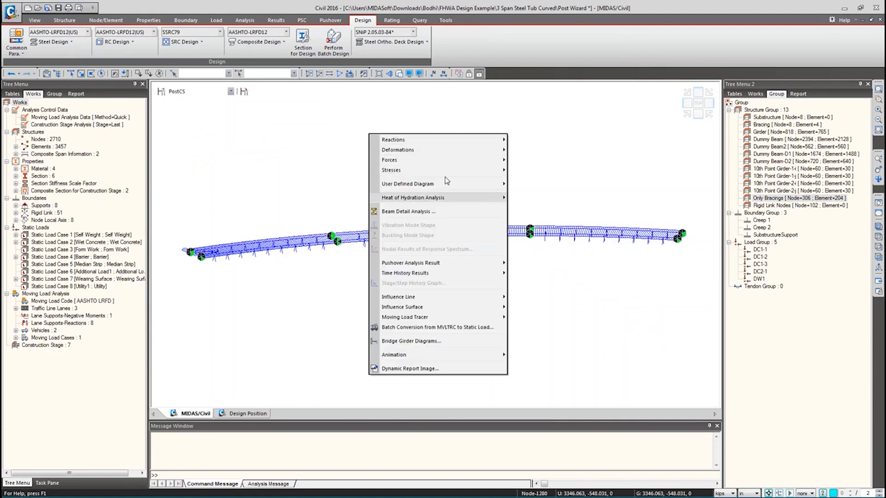
mouse_move(461, 160)
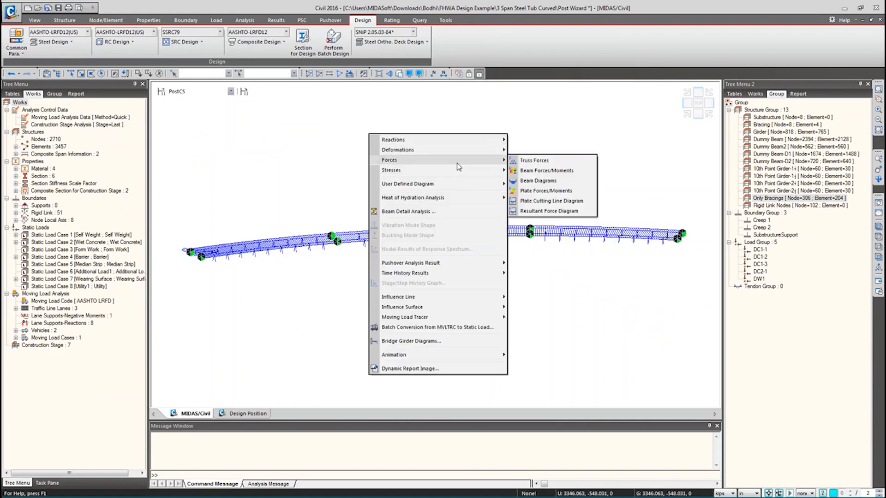
click(537, 181)
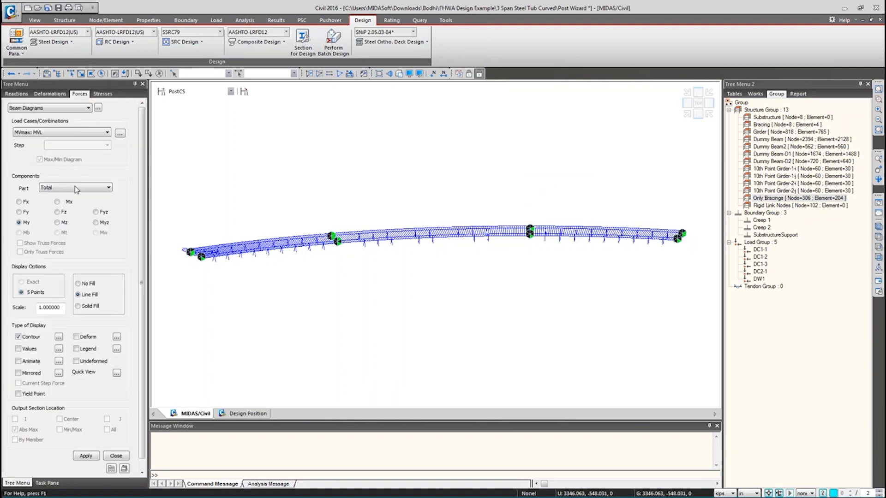
click(88, 456)
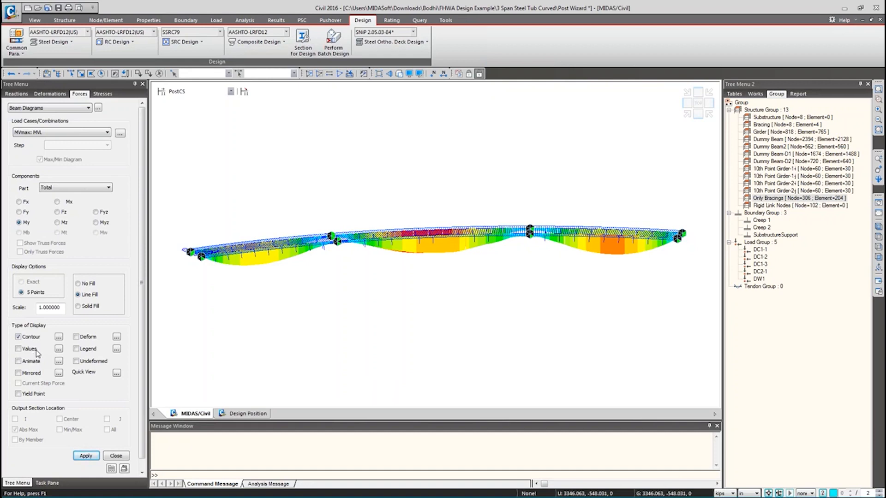
click(76, 348)
click(86, 455)
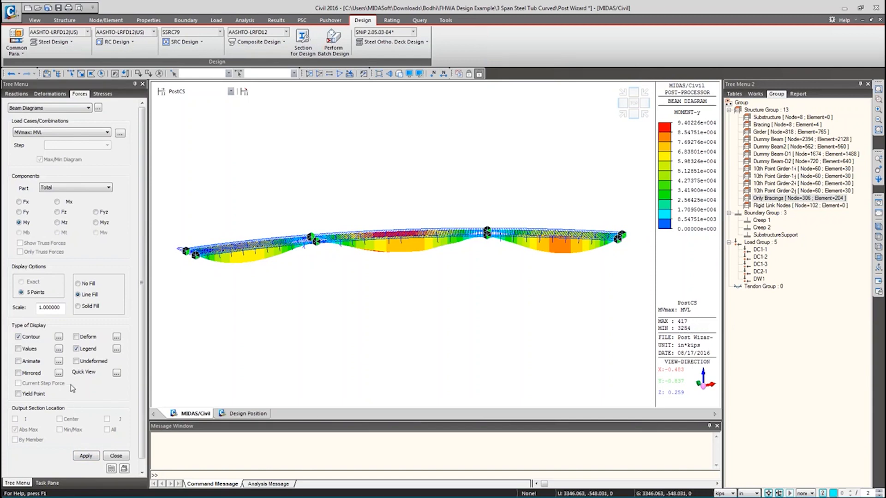
click(60, 132)
click(33, 145)
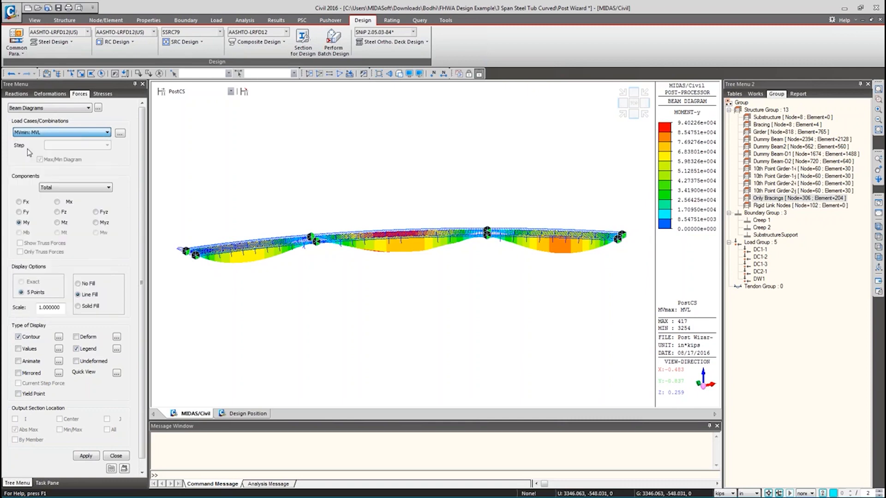
click(89, 458)
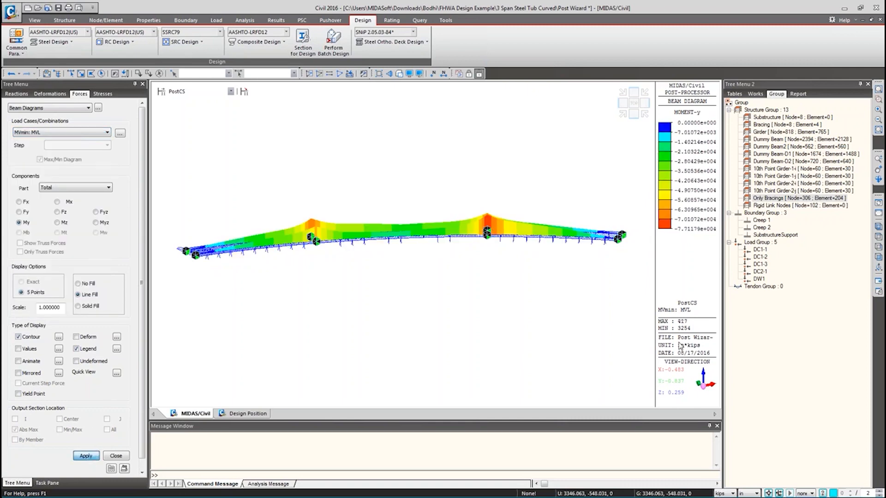
click(115, 457)
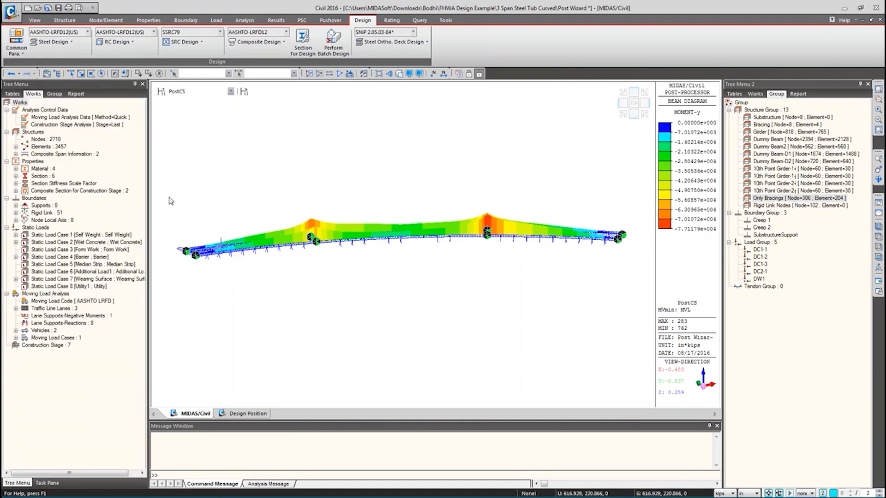
- Apply I & J design check positions to elements 762 and 417, then clear the moment diagram
click(232, 42)
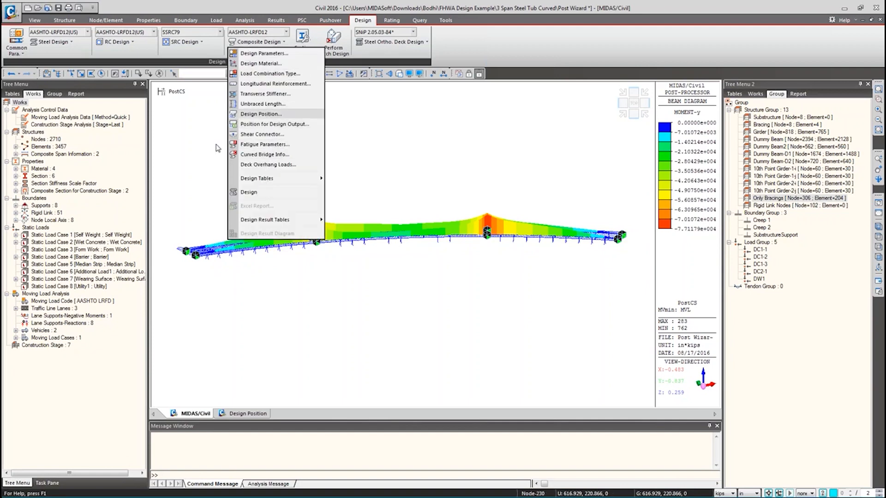
click(263, 114)
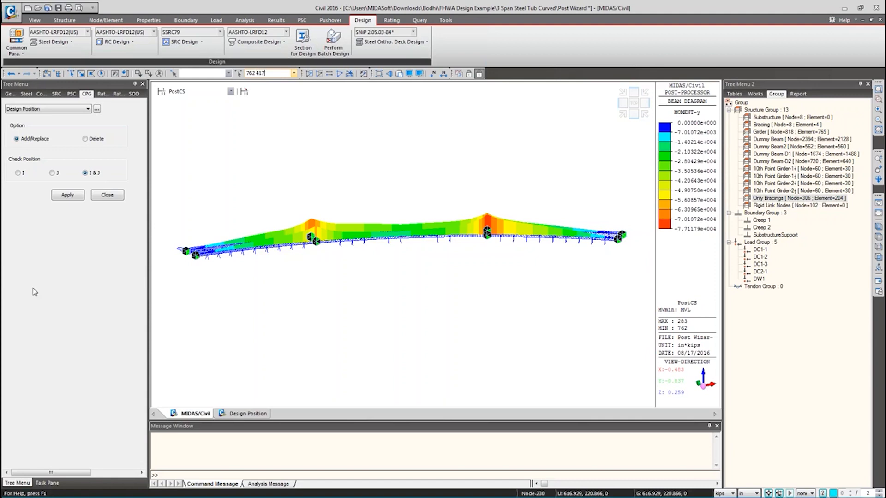
click(72, 196)
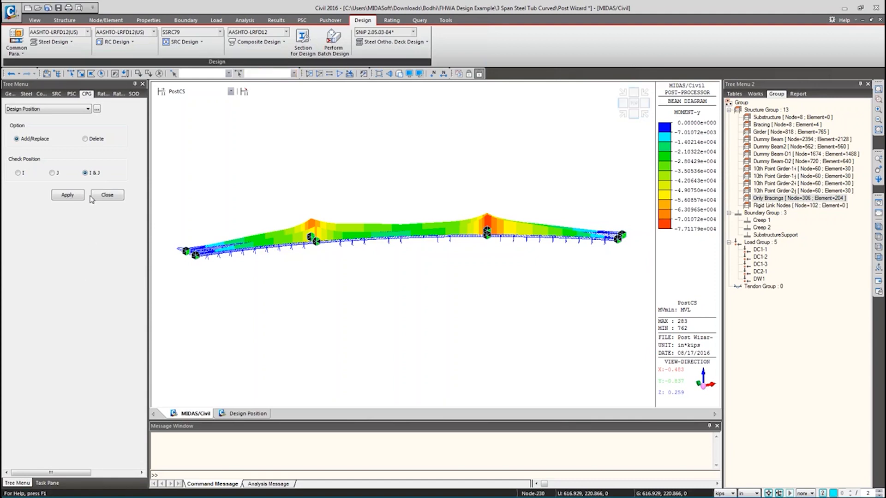
click(258, 42)
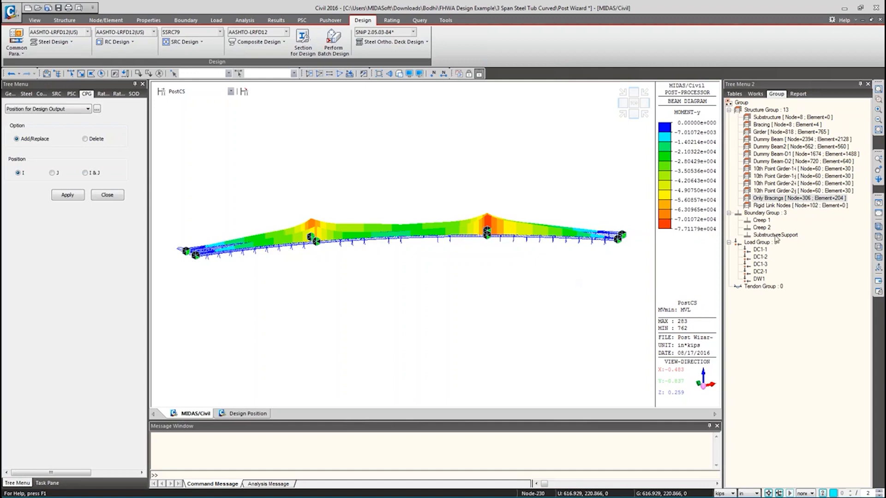
click(879, 213)
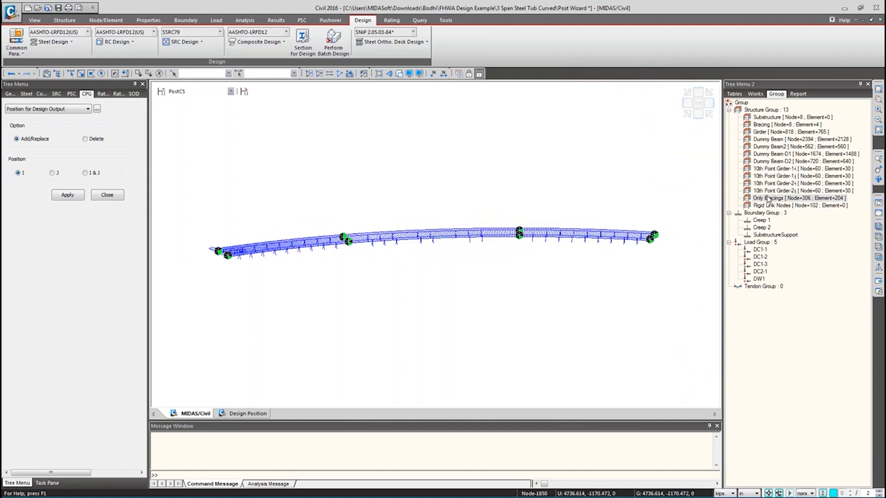
- Show only the girder lines by hiding the Only Bracings group elements
click(765, 132)
drag(764, 134, 527, 150)
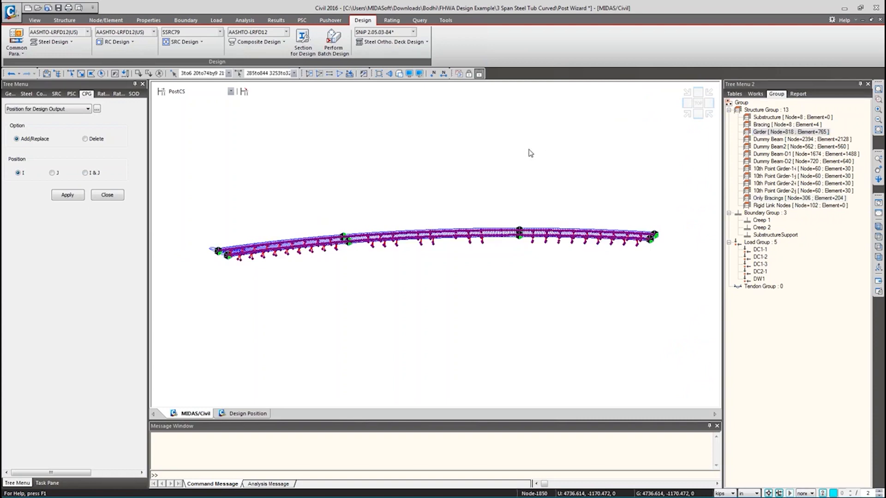
key(F2)
drag(765, 199, 518, 188)
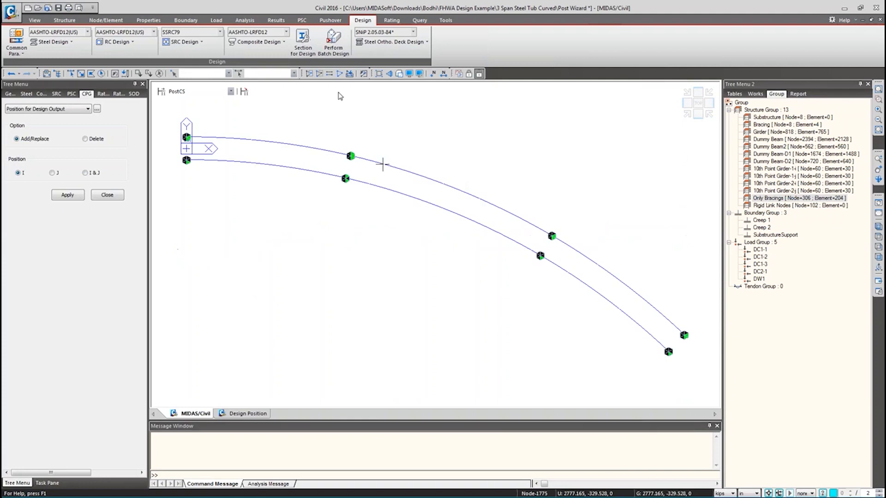
- Review the shear connector settings, then bring up the Fatigue Parameters input
click(259, 42)
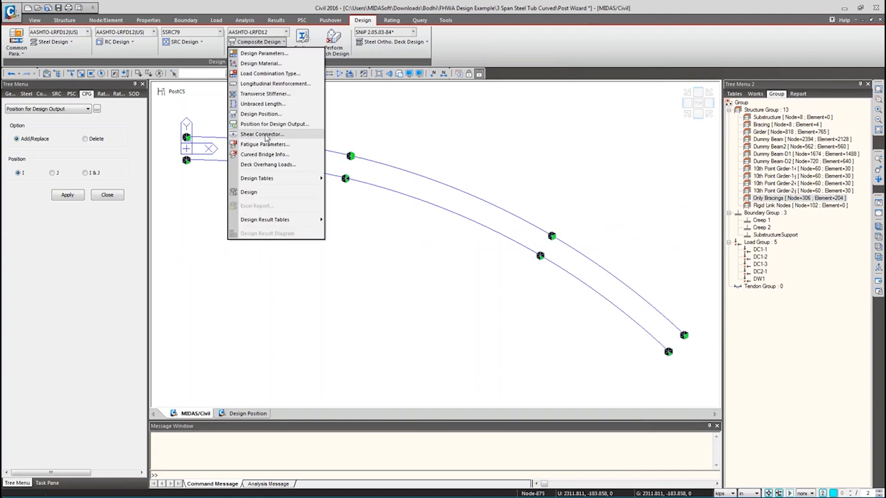
click(268, 135)
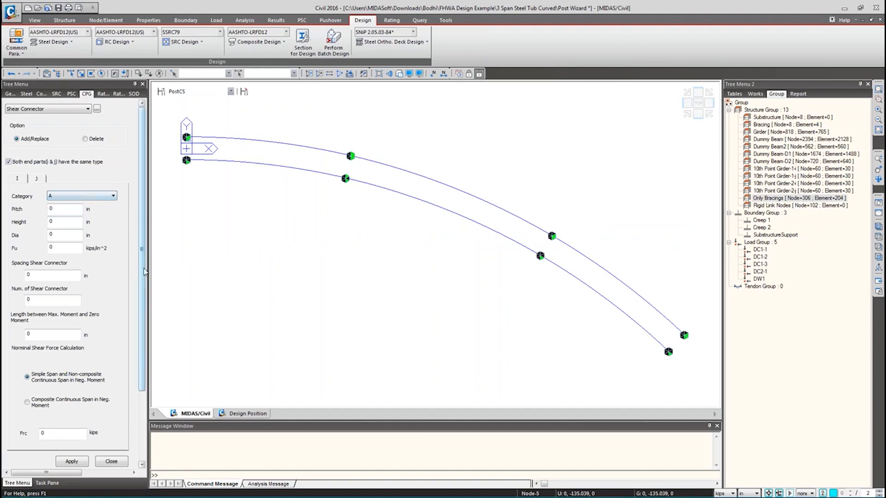
scroll(141, 276, down, 3)
click(109, 372)
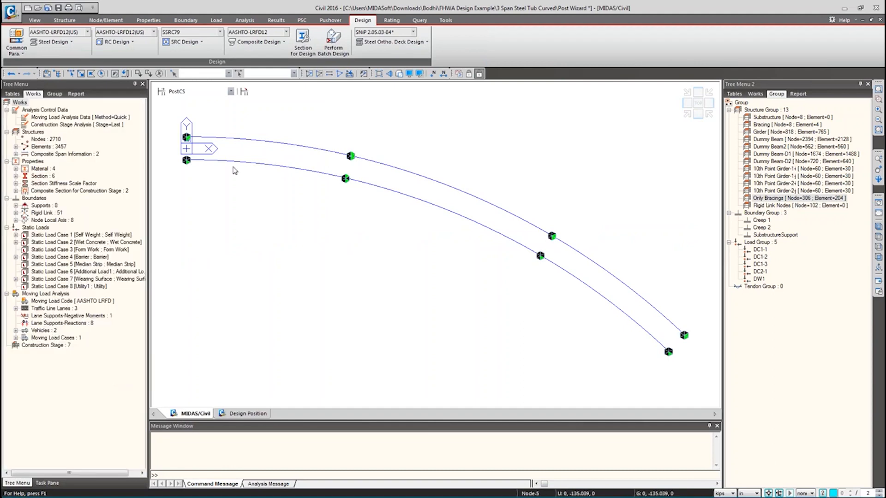
click(259, 41)
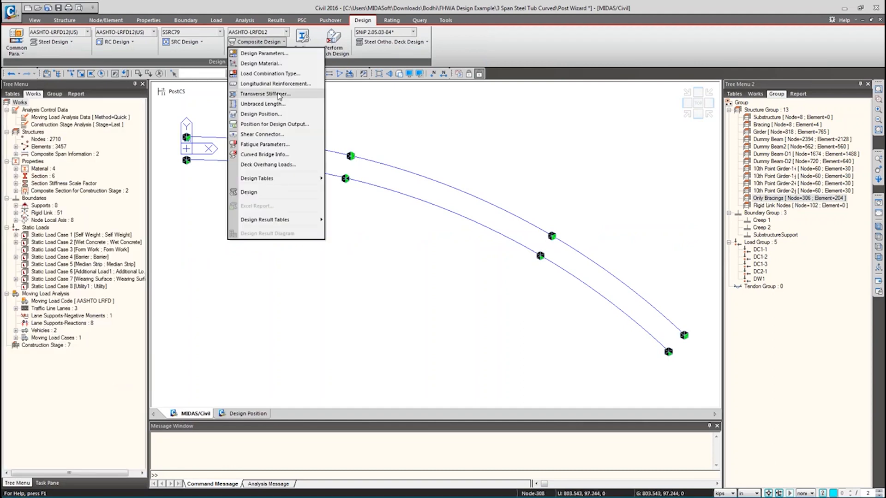
click(266, 145)
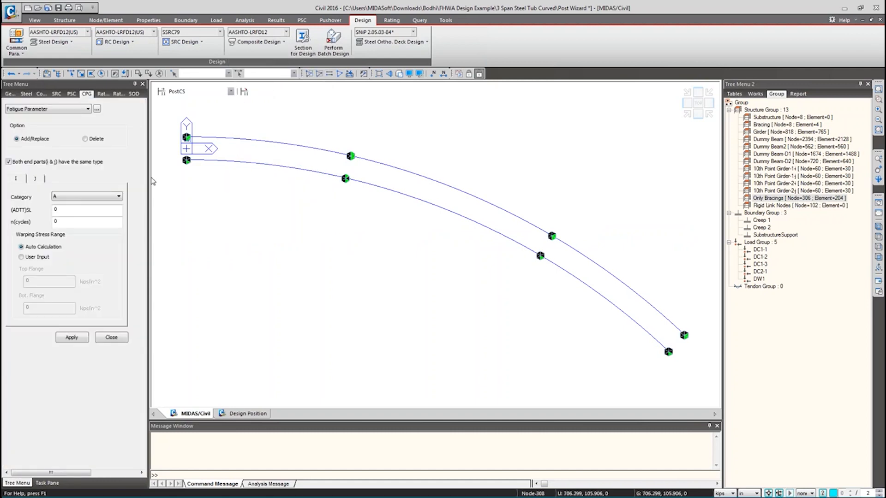
- Set fatigue category C' with (ADTT)SL 1000 and n(cycles) 1
click(89, 198)
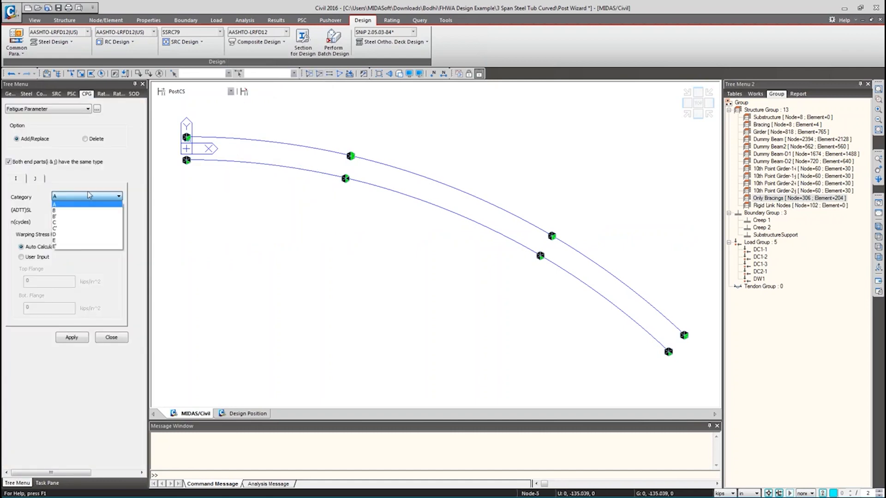
click(69, 228)
click(67, 211)
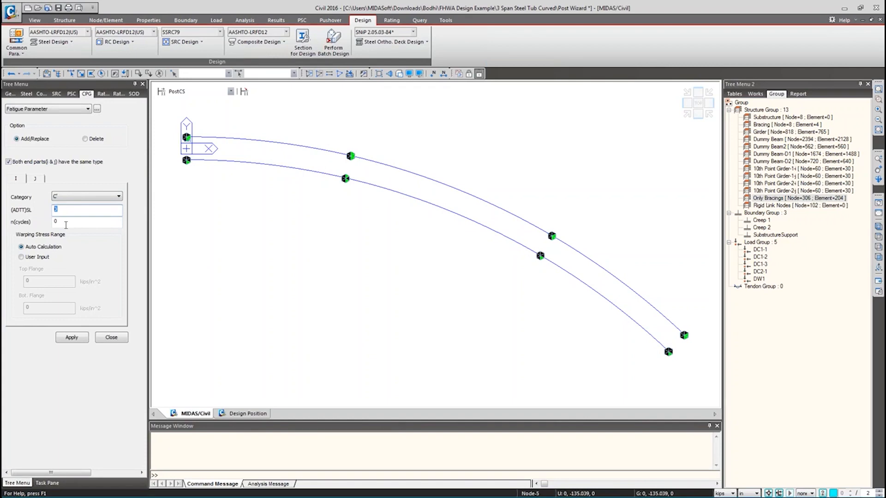
text(1000)
click(55, 222)
text(1)
drag(65, 224, 41, 225)
- Apply these fatigue parameters to one element on each girder and close the input
click(86, 339)
click(477, 275)
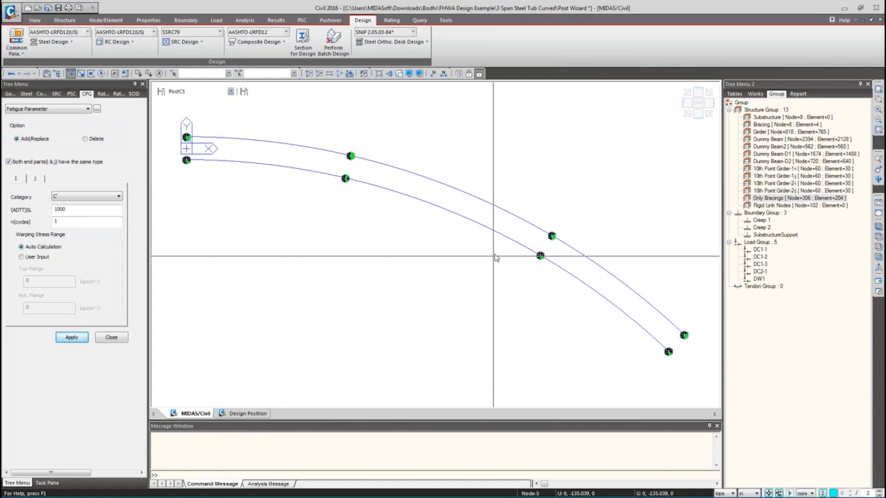
drag(347, 146, 420, 187)
drag(532, 251, 575, 286)
click(72, 337)
click(111, 337)
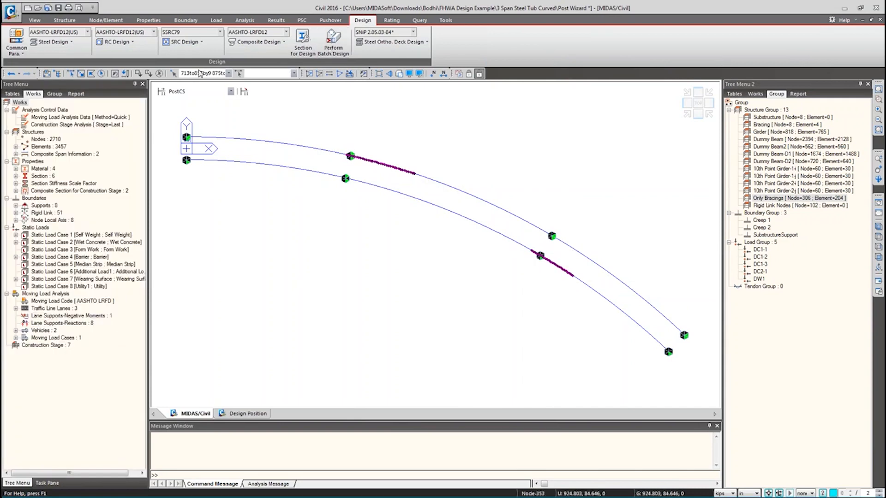
- Close the Deck Overhang Loads settings under Composite Design
click(257, 42)
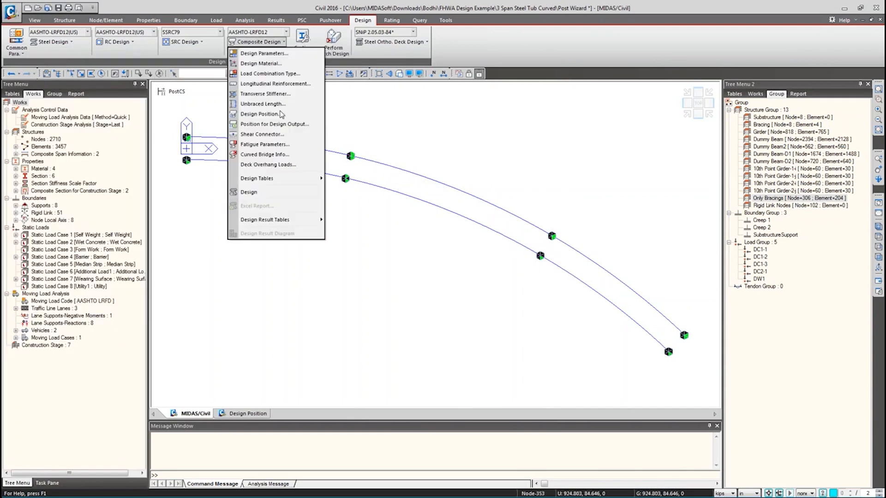
click(274, 166)
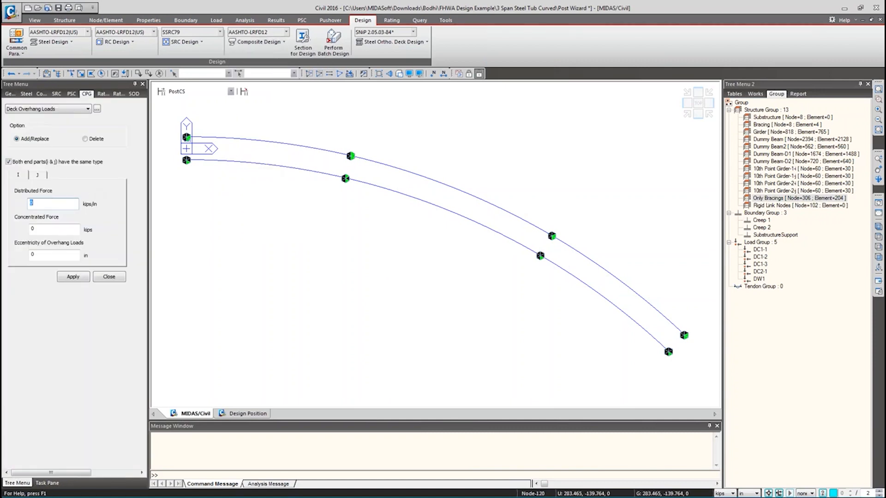
click(108, 277)
- Run the composite steel girder design and confirm the completion messages
click(266, 43)
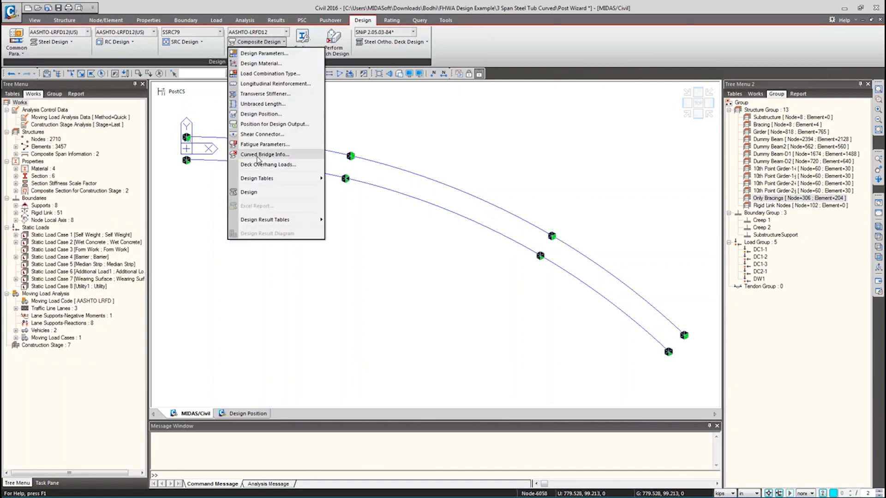
click(262, 196)
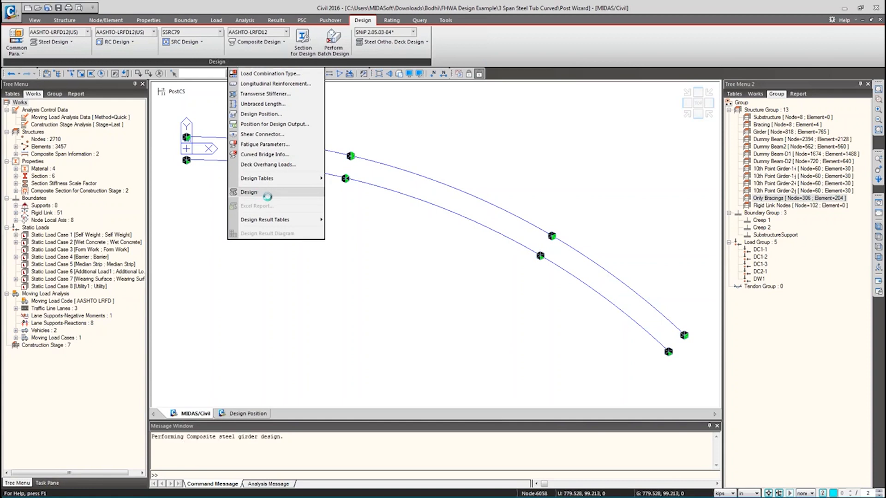
mouse_move(252, 140)
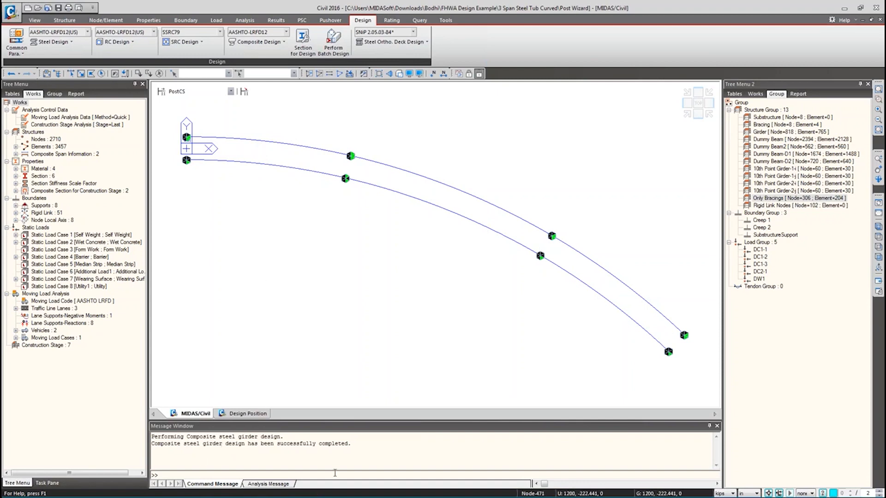
drag(363, 446, 161, 436)
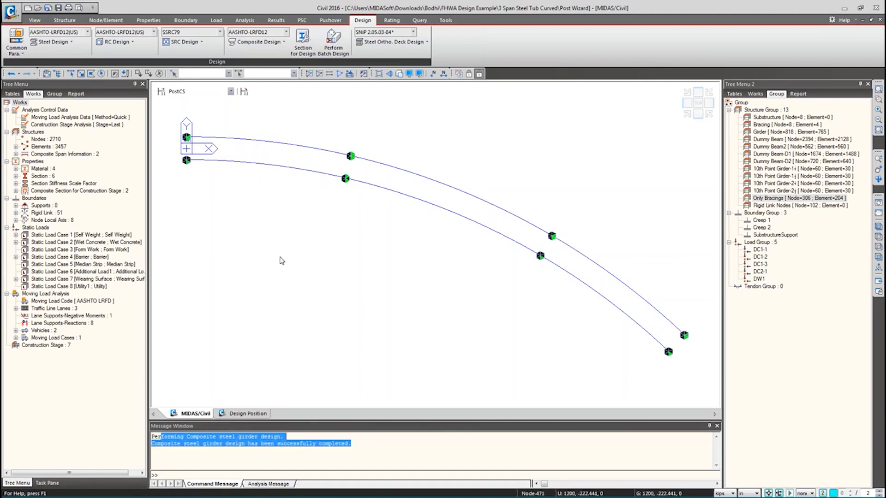
click(266, 45)
mouse_move(278, 220)
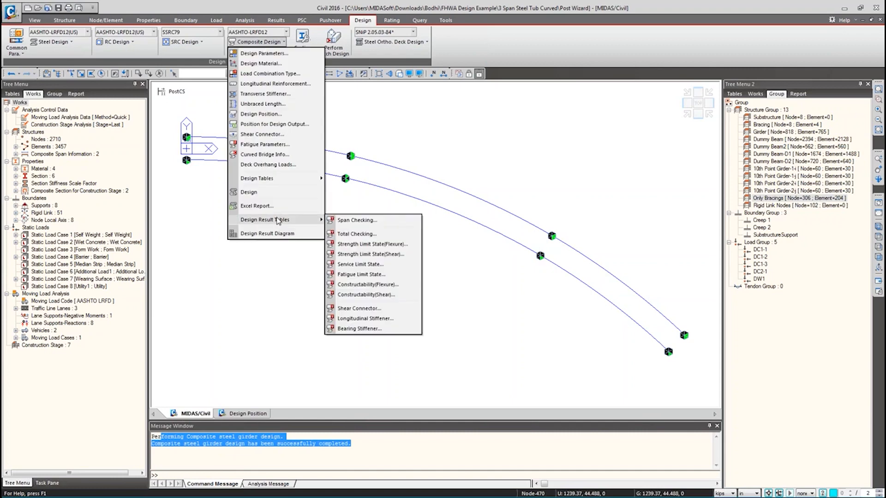
- Show the Span Checking table for all records and select the NG and shear connector cells in rows 3-4
click(356, 220)
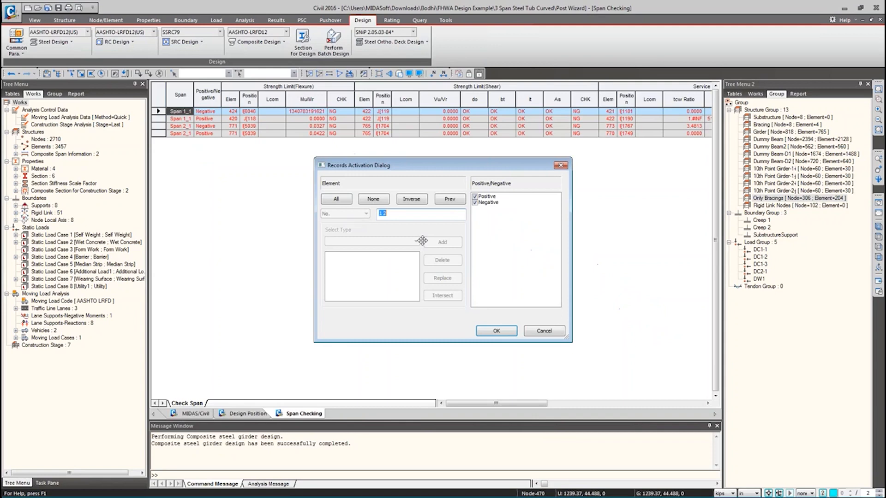
click(495, 330)
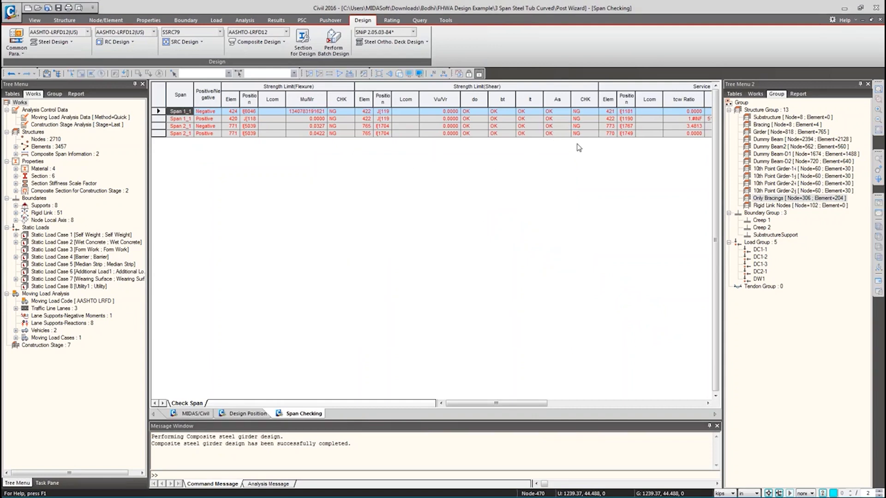
drag(509, 406, 685, 393)
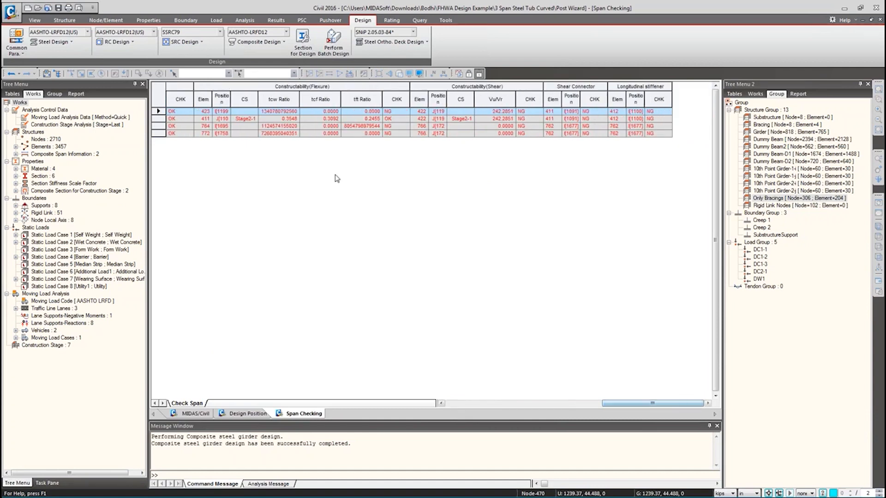
drag(390, 127, 390, 134)
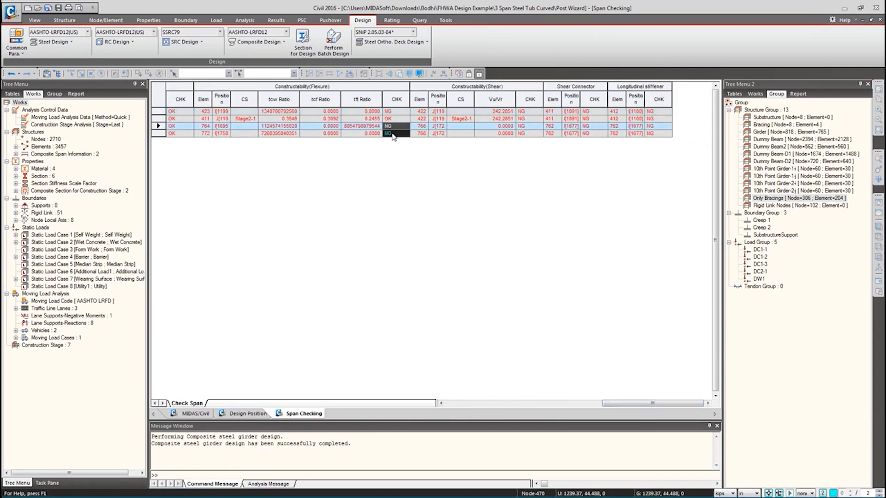
drag(594, 127, 603, 140)
drag(648, 403, 508, 405)
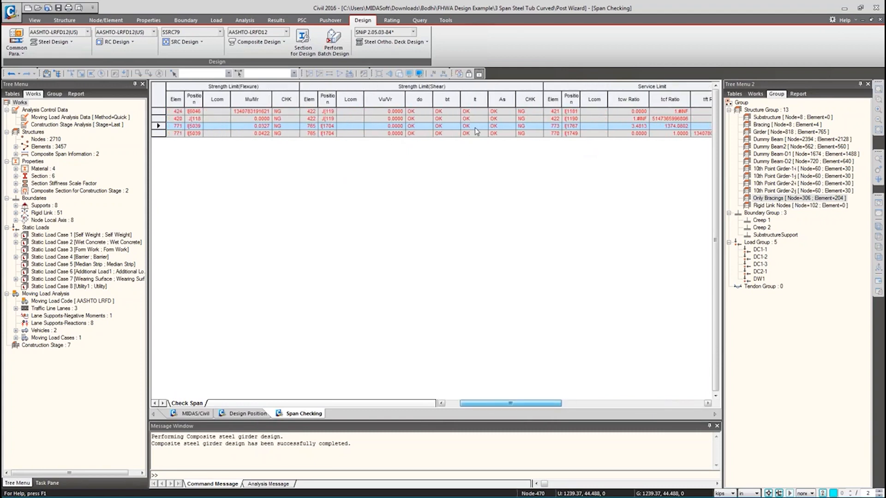
drag(473, 126, 472, 134)
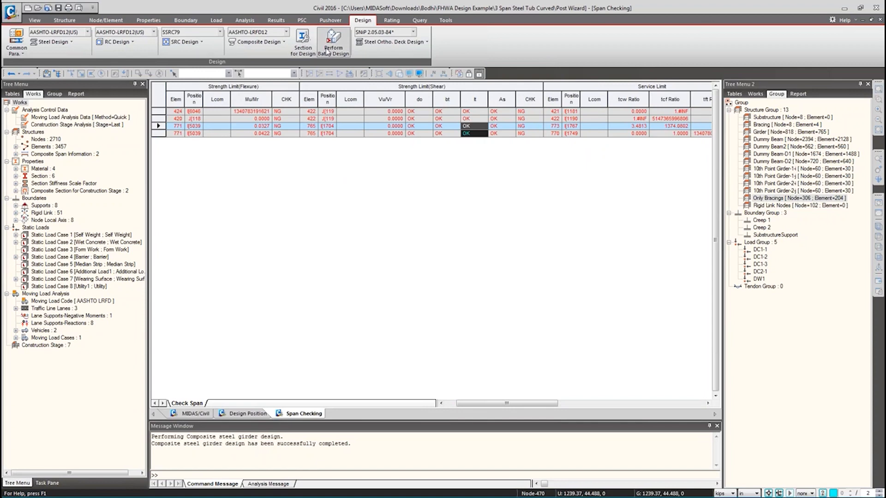
- Show the Total Checking results table for all records
click(277, 42)
mouse_move(294, 223)
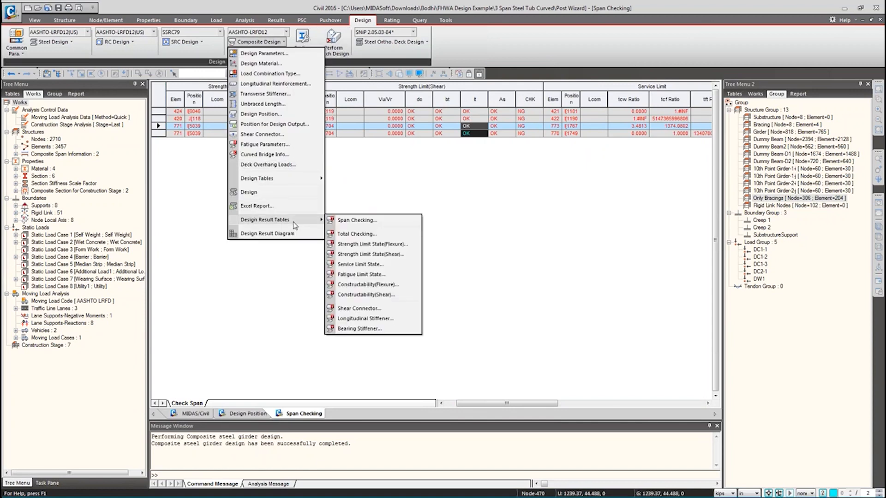
click(353, 234)
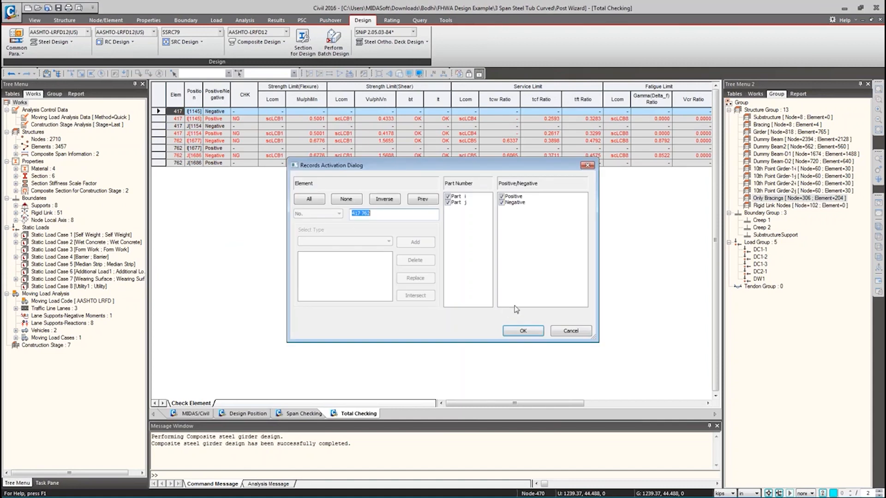
click(523, 331)
drag(473, 400, 459, 382)
- Show the Strength Limit State (Flexure) table and select the rows for element 417
click(269, 42)
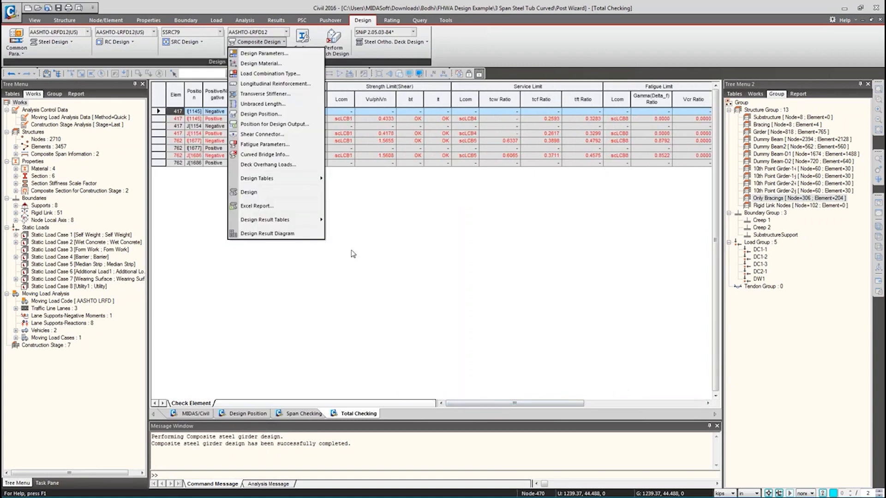
mouse_move(253, 225)
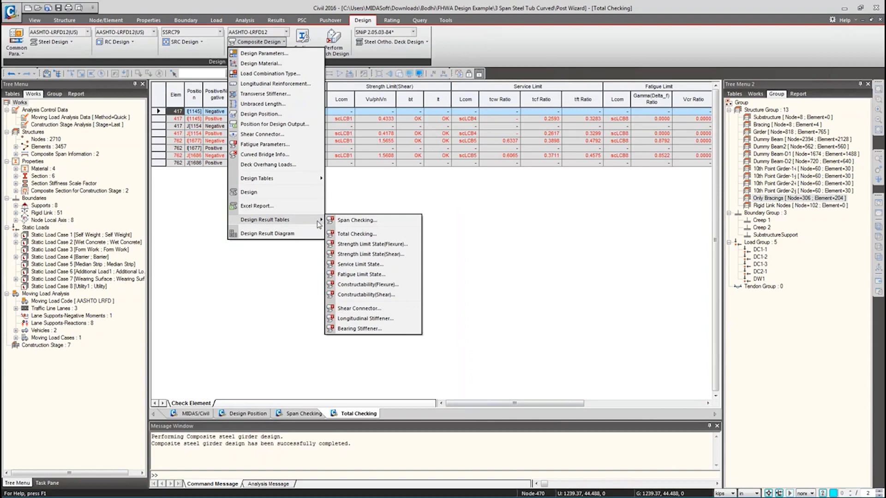
click(382, 246)
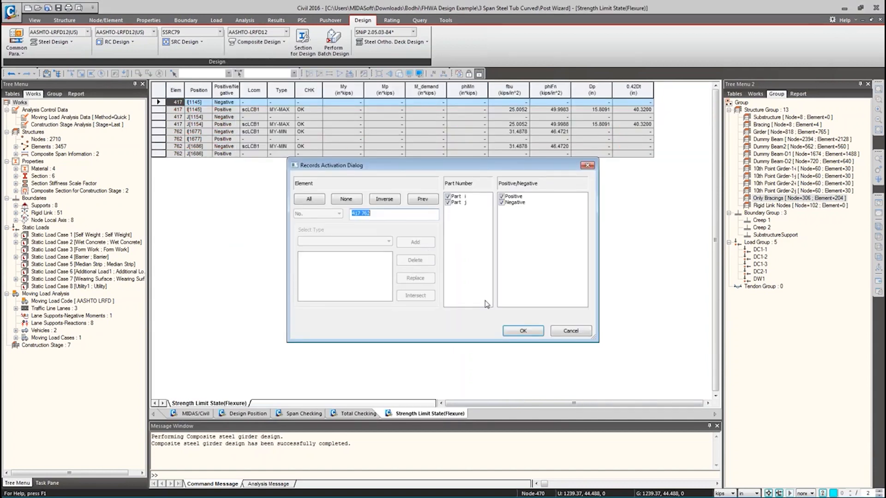
click(524, 332)
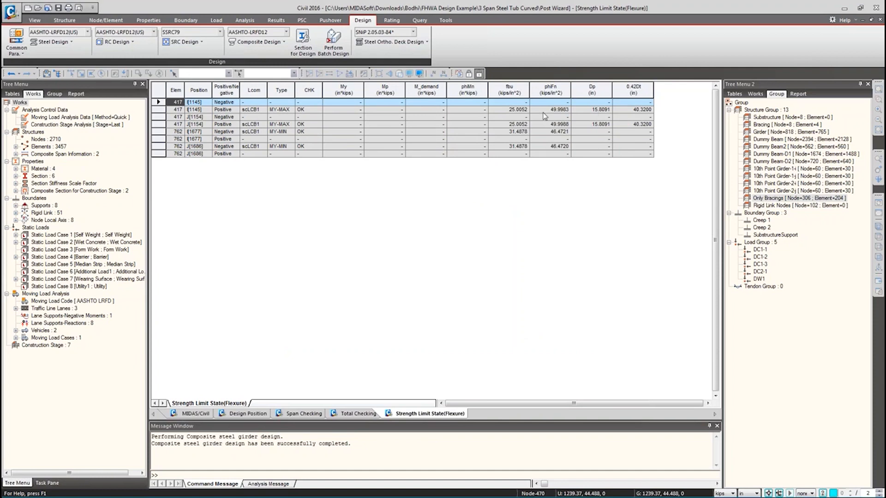
click(270, 45)
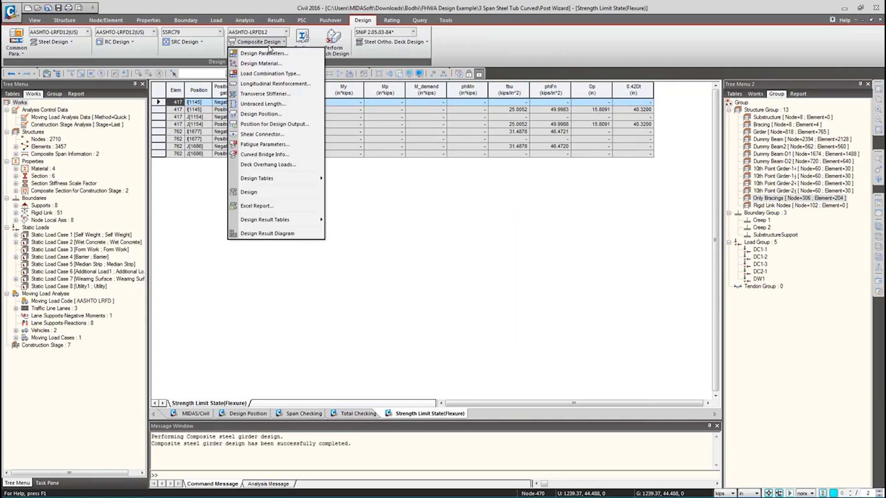
click(184, 124)
drag(180, 102, 178, 127)
- Show the Strength Limit State (Shear) table and select the failing element 762 rows
click(258, 42)
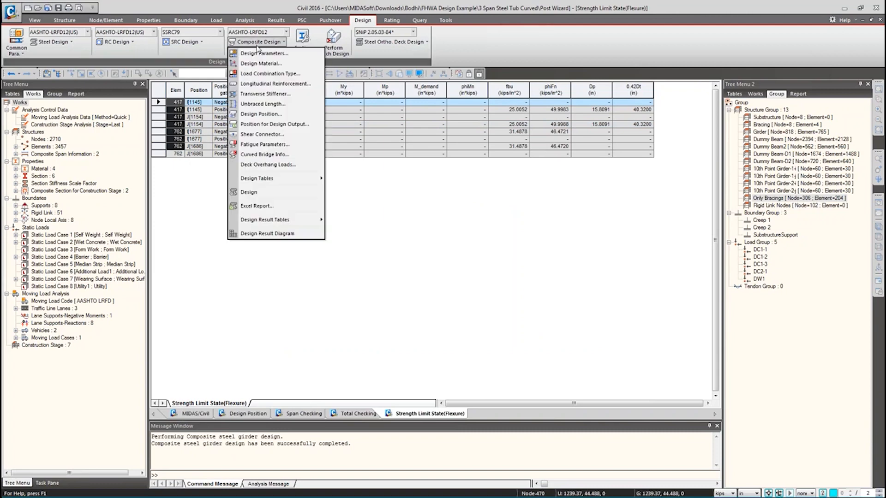
mouse_move(298, 225)
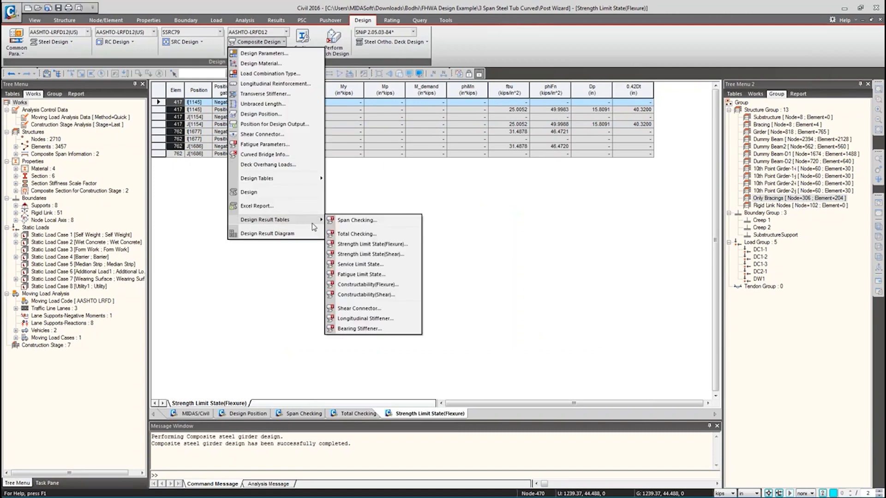
click(364, 254)
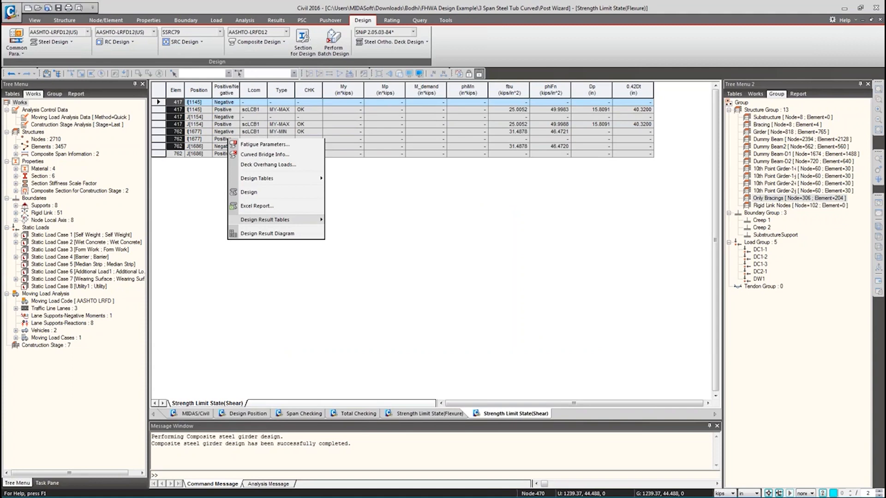
click(474, 331)
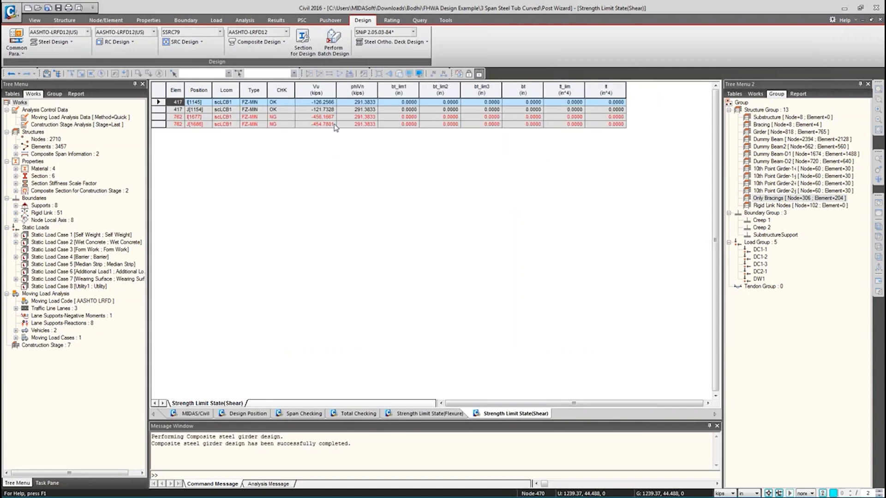
mouse_move(317, 117)
mouse_down()
mouse_move(583, 120)
mouse_move(622, 130)
mouse_up()
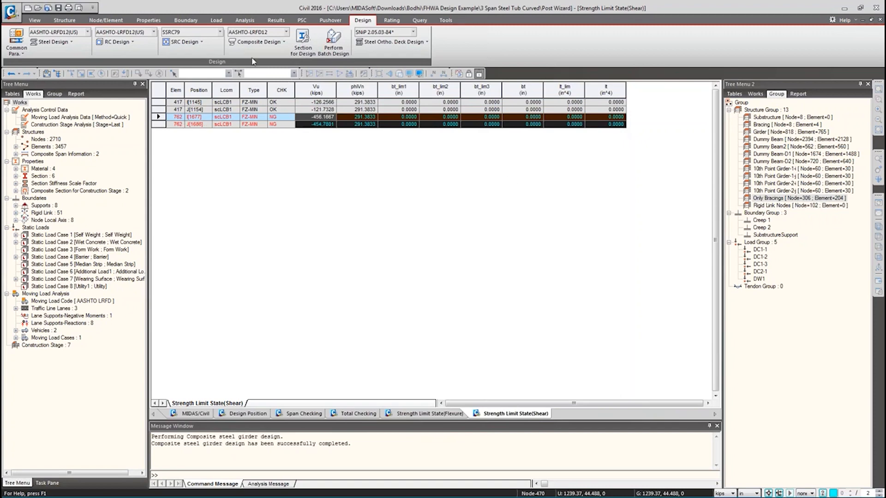
- Show the Service Limit State results table for all records
click(258, 42)
mouse_move(277, 220)
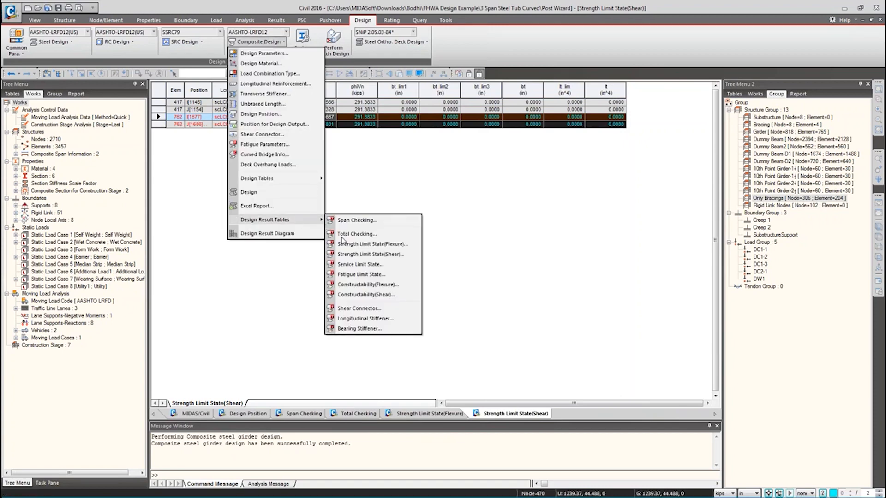
click(362, 269)
click(506, 330)
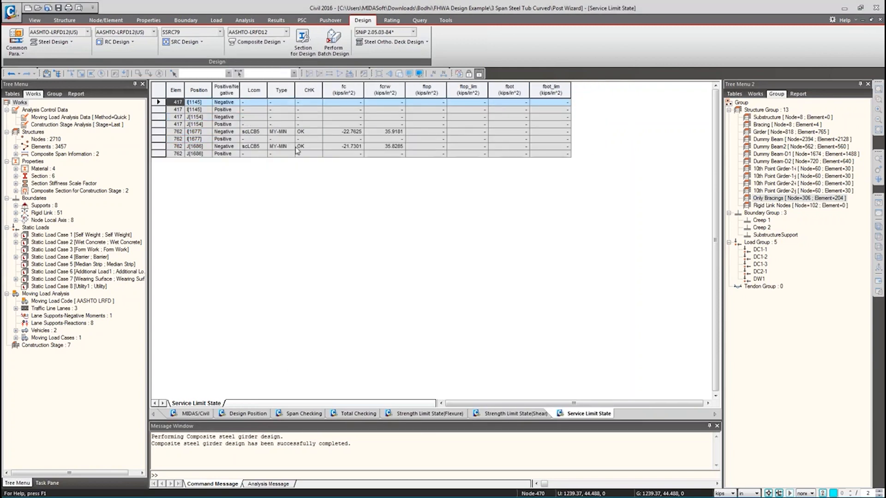
click(266, 44)
mouse_move(287, 220)
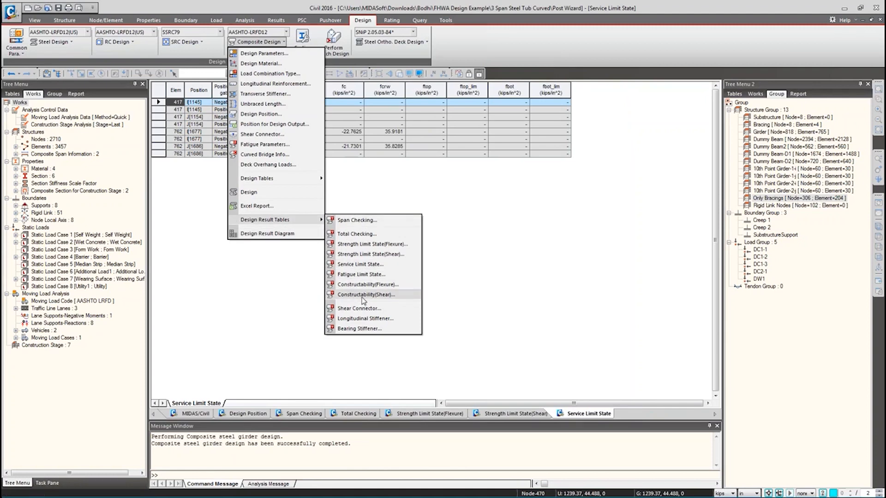
- Graph the span results against node numbers, viewing Span 2 and then Span 1
click(283, 235)
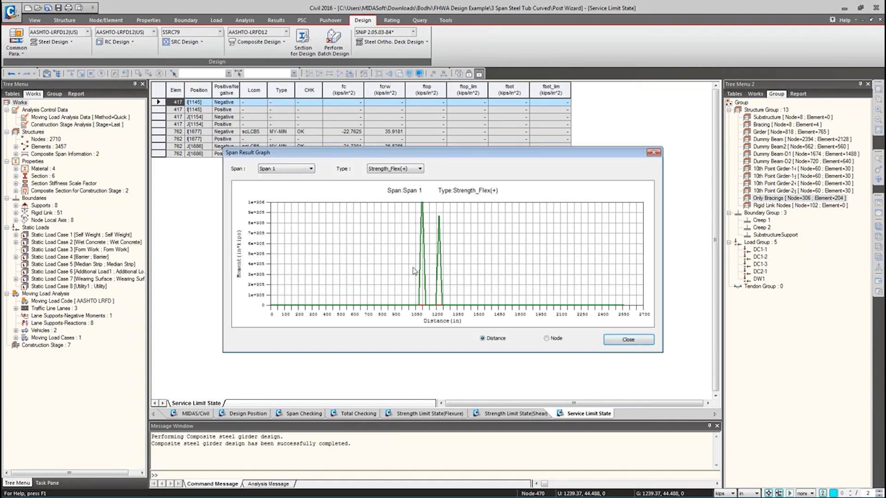
click(555, 340)
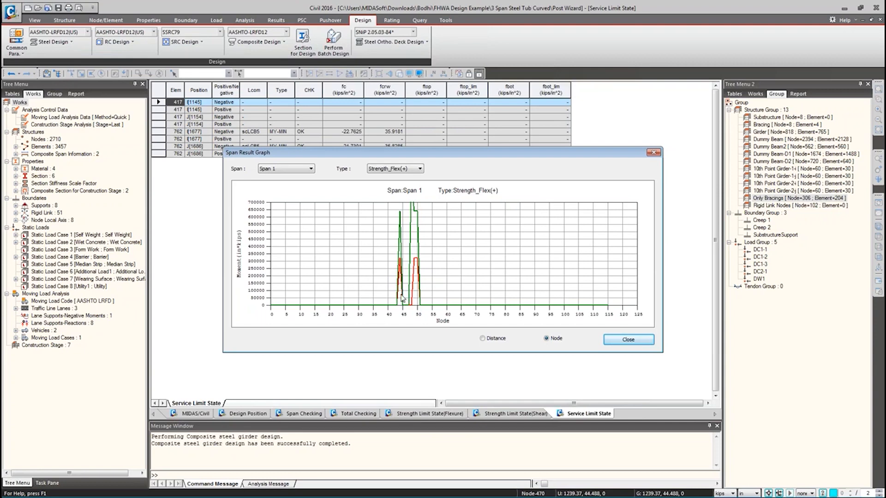
click(288, 167)
click(278, 181)
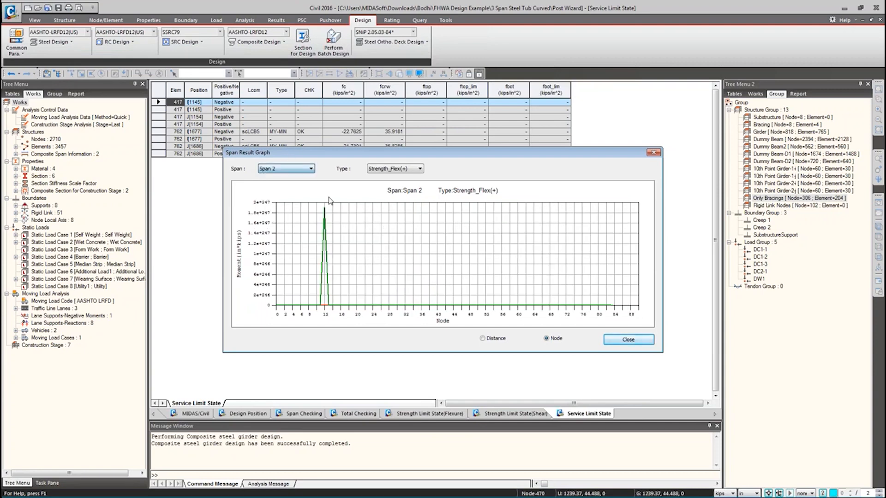
click(295, 169)
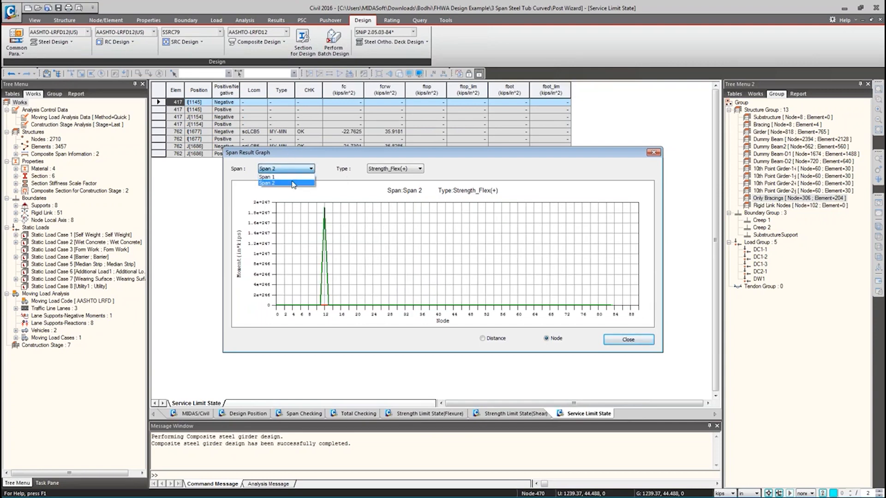
click(291, 175)
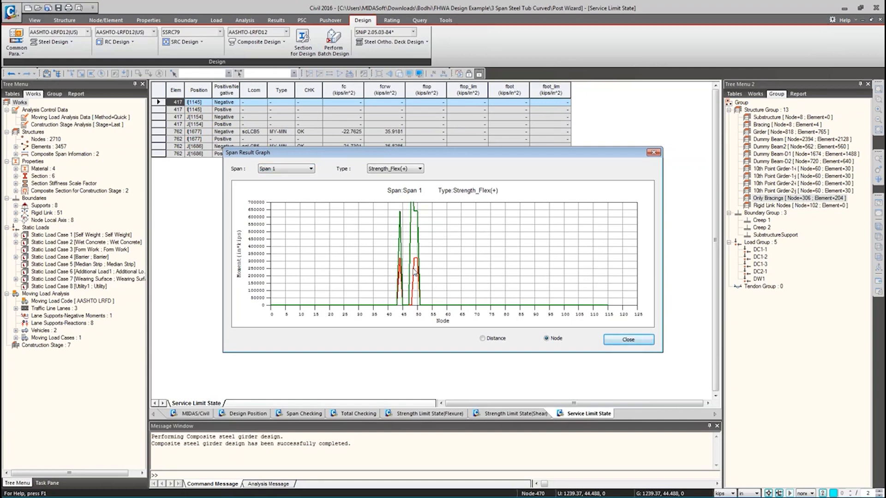
- Close the span graph and export the girder design results as an Excel report
click(615, 340)
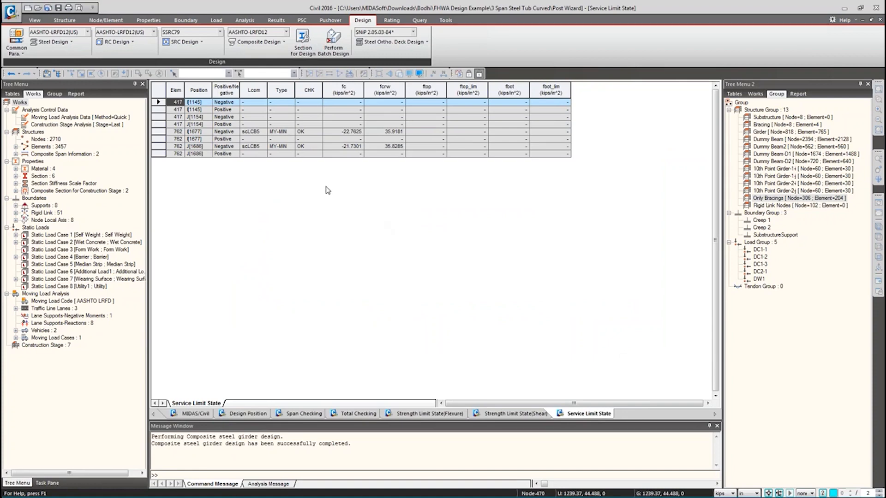
click(256, 42)
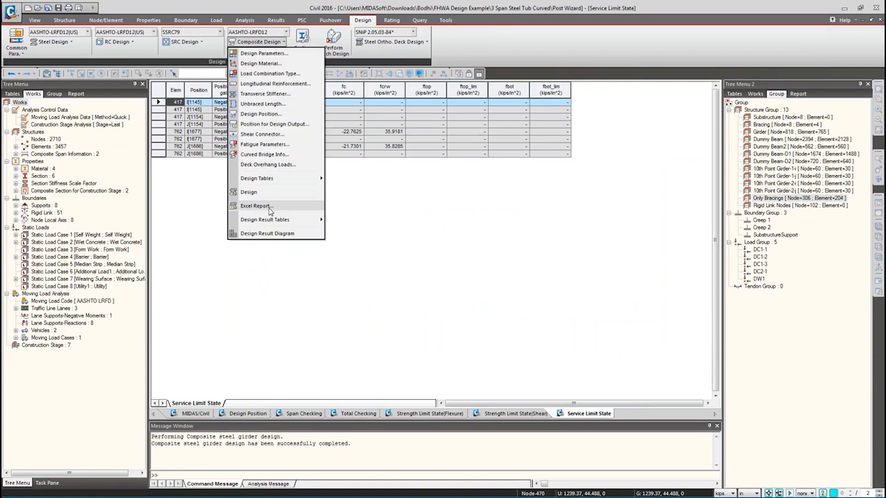
click(257, 206)
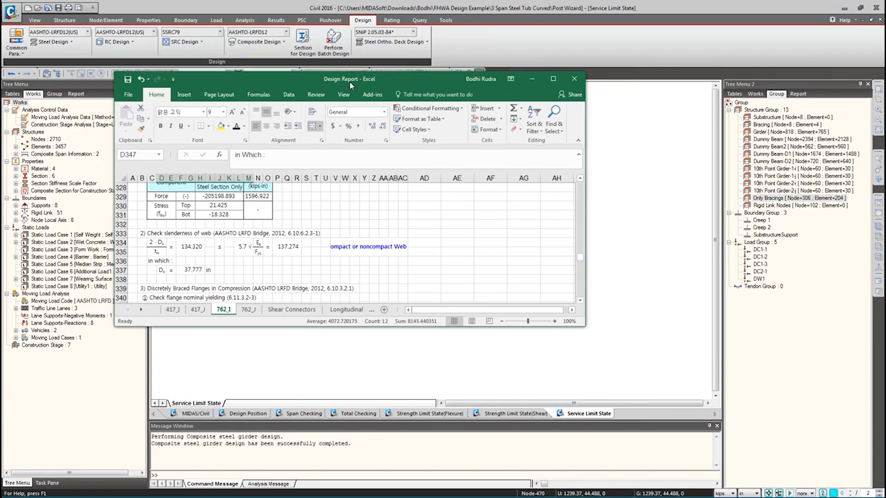
- Maximize the Excel report and inspect the tub girder cross-section diagram on 762_I
double_click(349, 82)
click(222, 292)
scroll(275, 326, up, 6)
scroll(275, 326, up, 20)
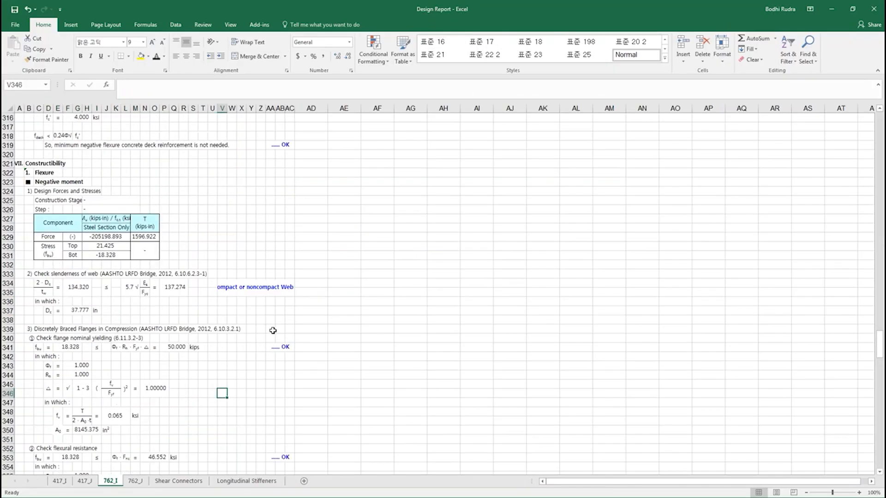
scroll(274, 324, up, 20)
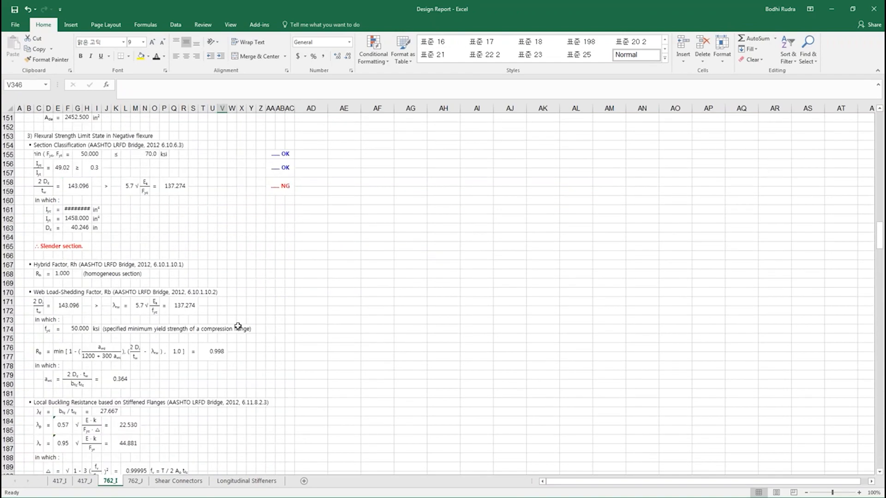
scroll(275, 325, up, 8)
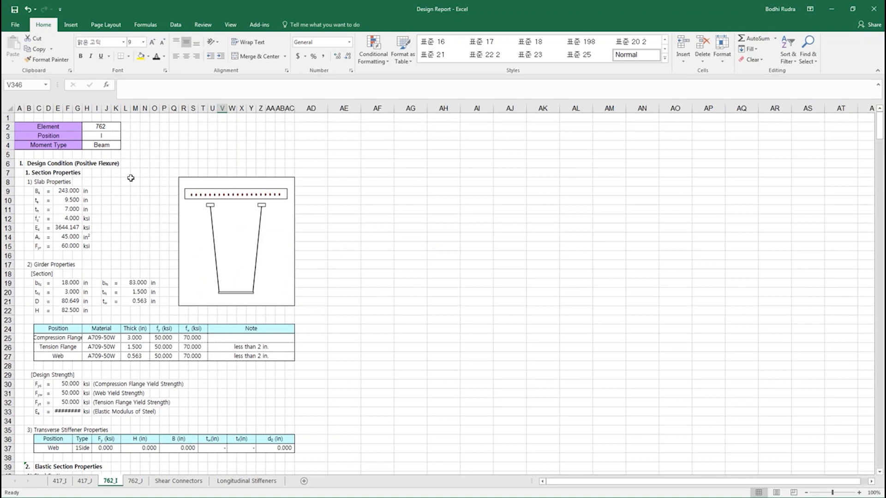
drag(178, 173, 198, 192)
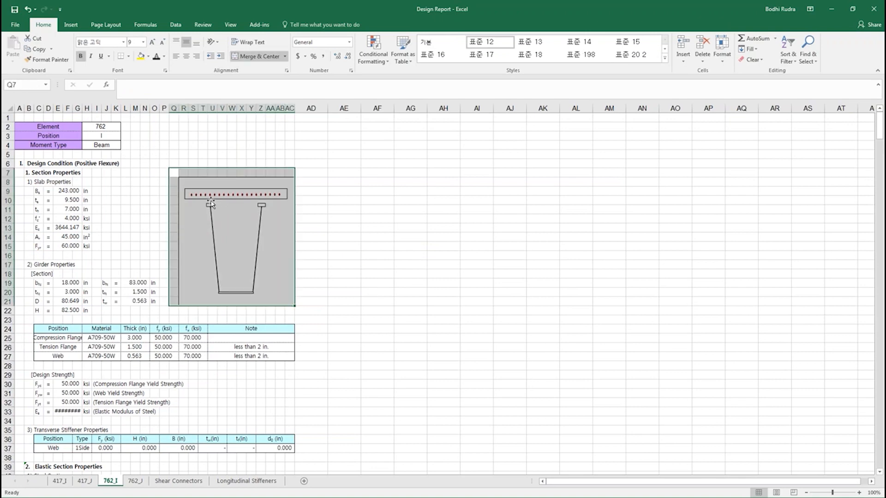
click(236, 206)
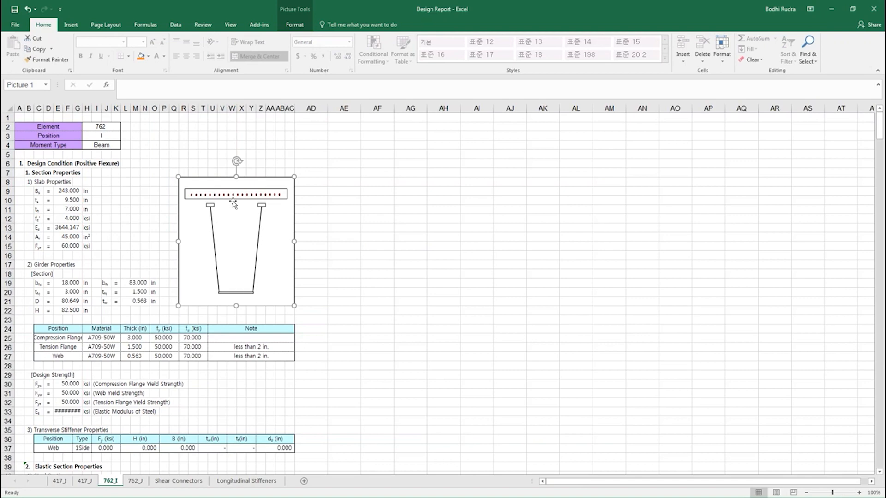
click(323, 264)
- Review the flange and web material table and design yield strengths in rows 86–89
drag(60, 329, 283, 351)
scroll(282, 351, down, 5)
drag(53, 301, 291, 328)
drag(179, 353, 270, 373)
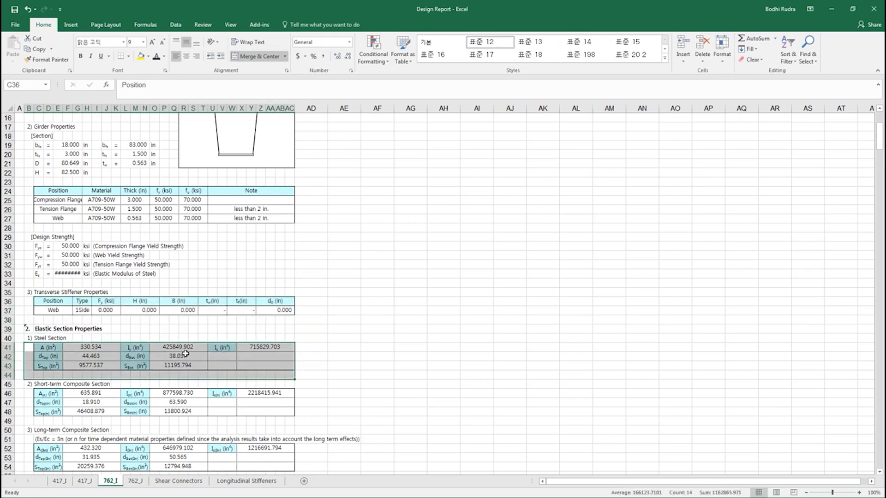
scroll(180, 353, down, 4)
drag(52, 346, 180, 347)
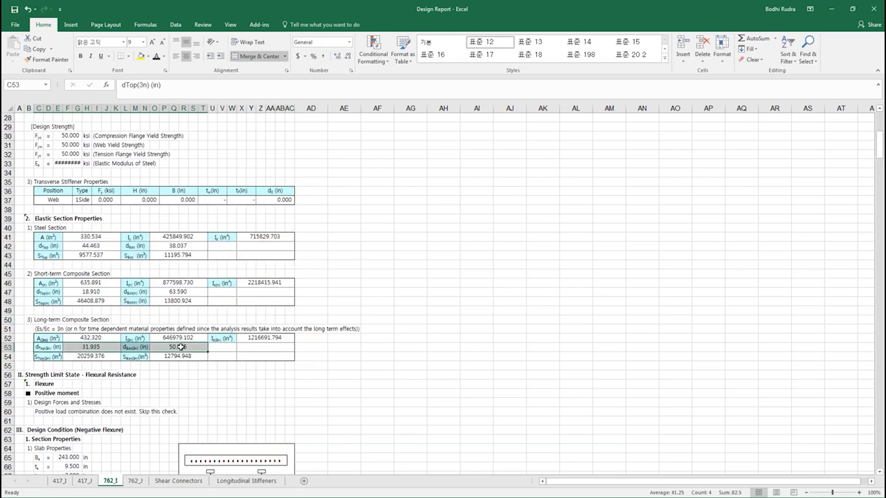
scroll(180, 346, down, 11)
drag(49, 347, 110, 375)
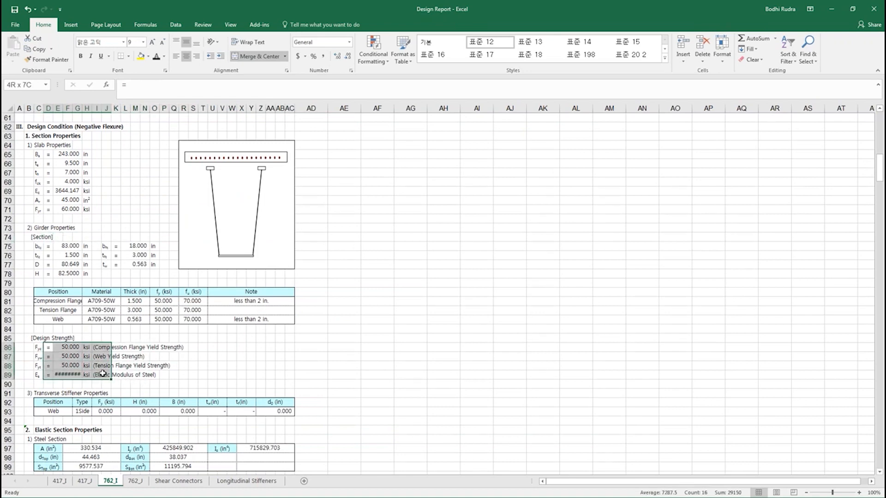
- Scroll further down 762_I to the torsional shear stress terms in rows 347–350
scroll(92, 279, down, 5)
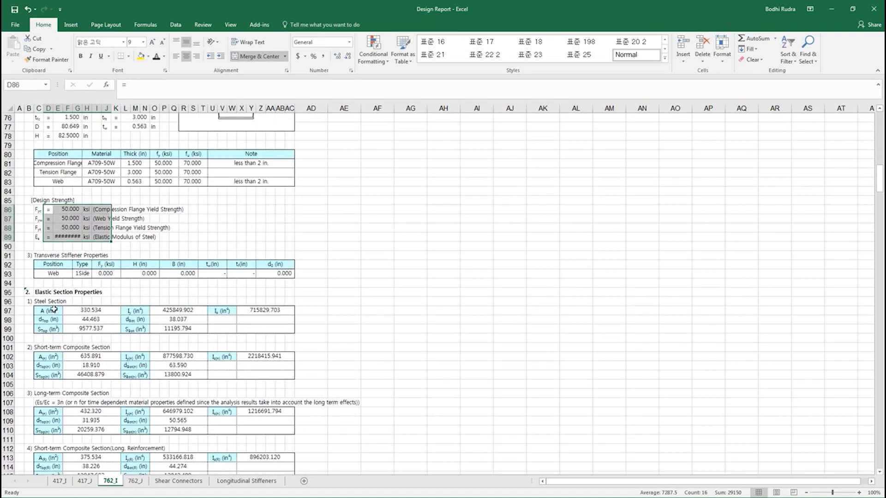
scroll(117, 308, down, 17)
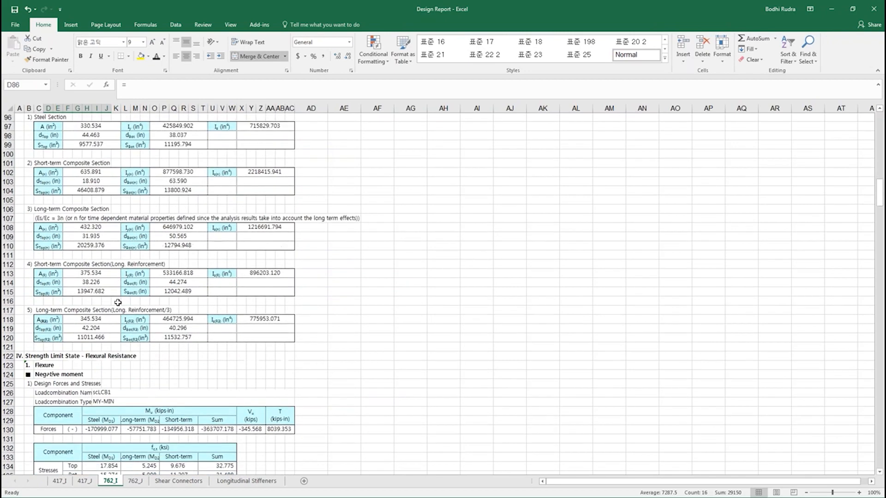
scroll(119, 302, down, 20)
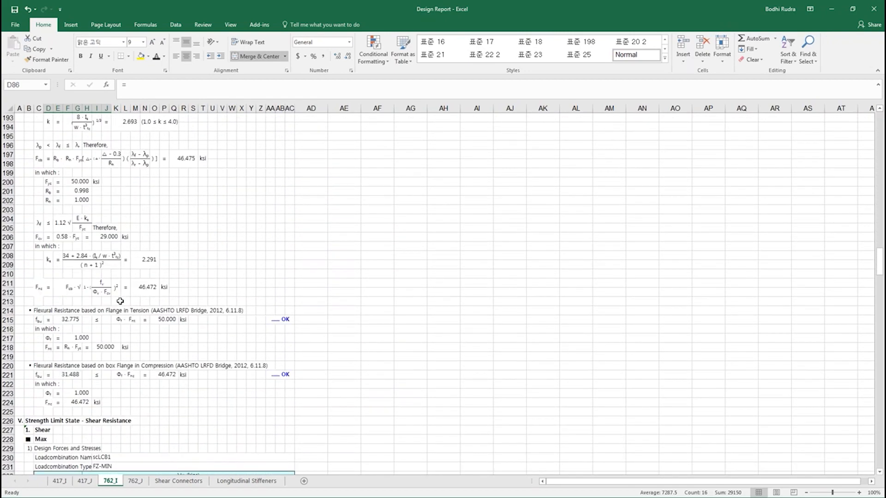
scroll(120, 301, down, 16)
scroll(120, 302, down, 10)
scroll(120, 301, down, 11)
scroll(120, 300, down, 7)
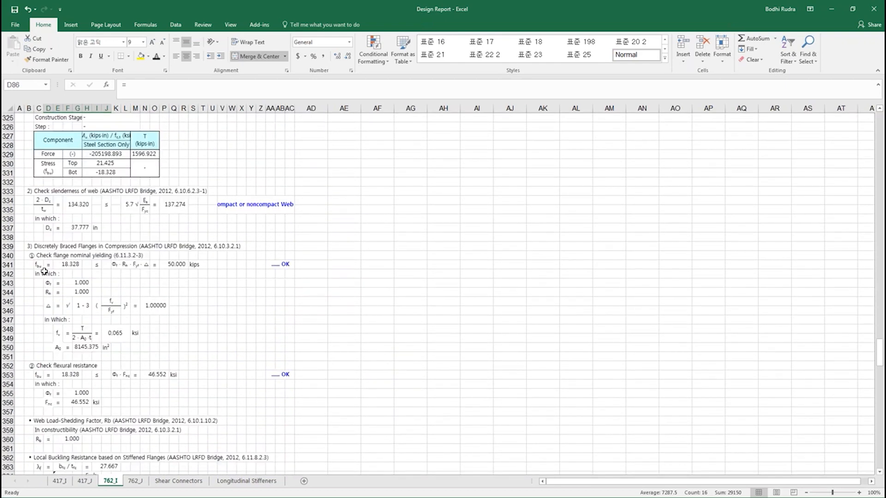
drag(46, 319, 139, 350)
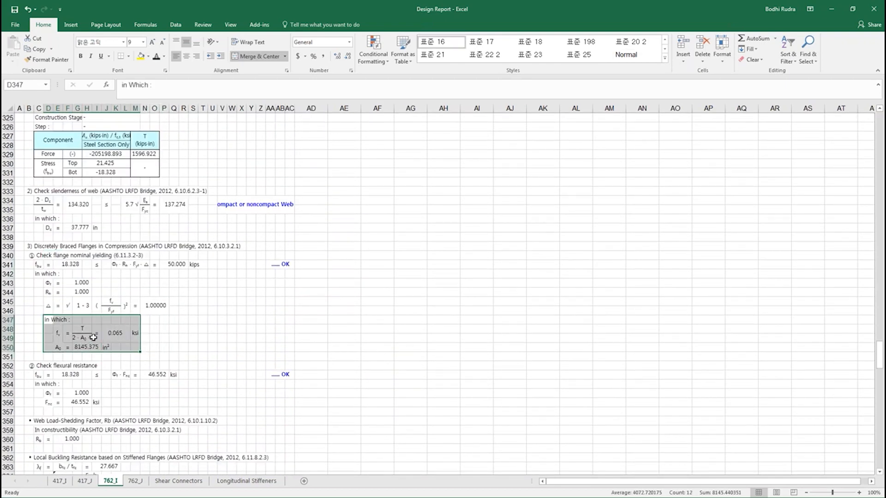
click(174, 338)
scroll(154, 335, down, 20)
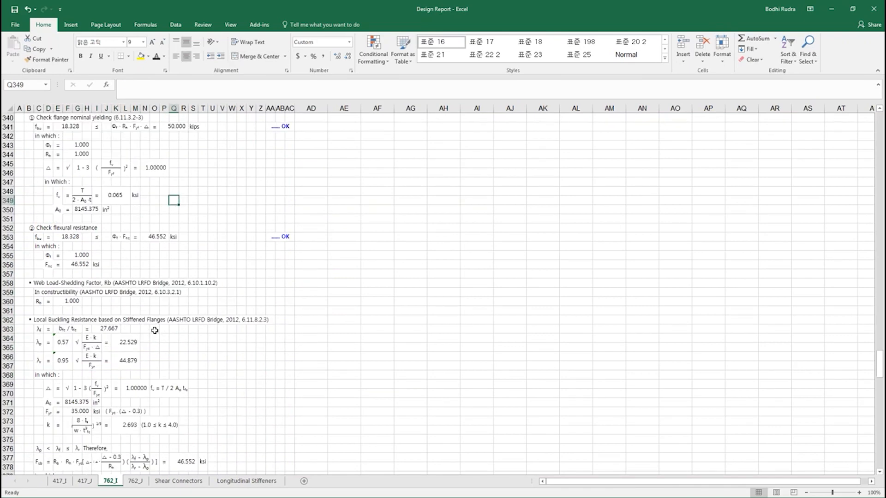
scroll(139, 330, down, 20)
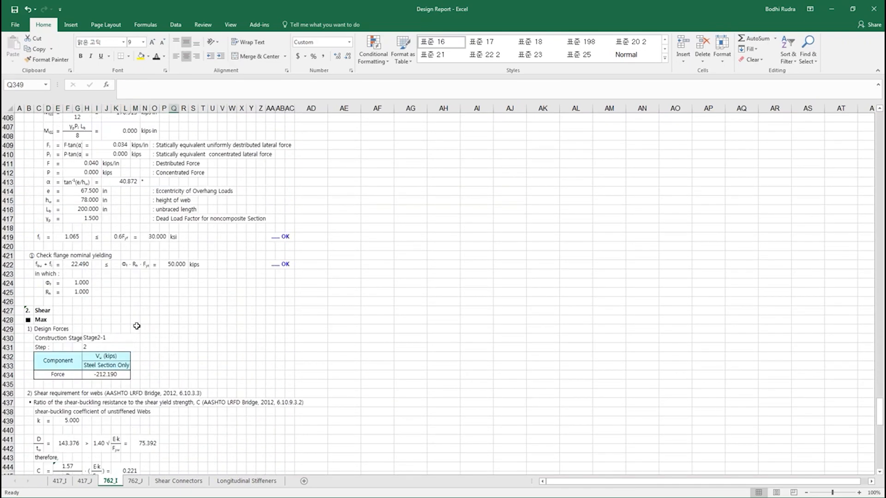
scroll(133, 316, down, 5)
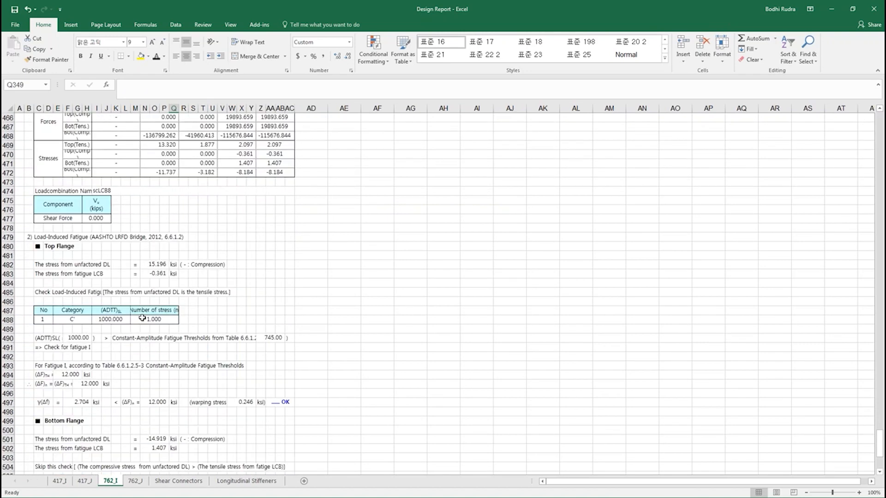
- Review the Shear Connectors sheet, checking the 5.000 in pitch (K26) against the 24 in limit (P26)
click(178, 481)
scroll(199, 390, up, 20)
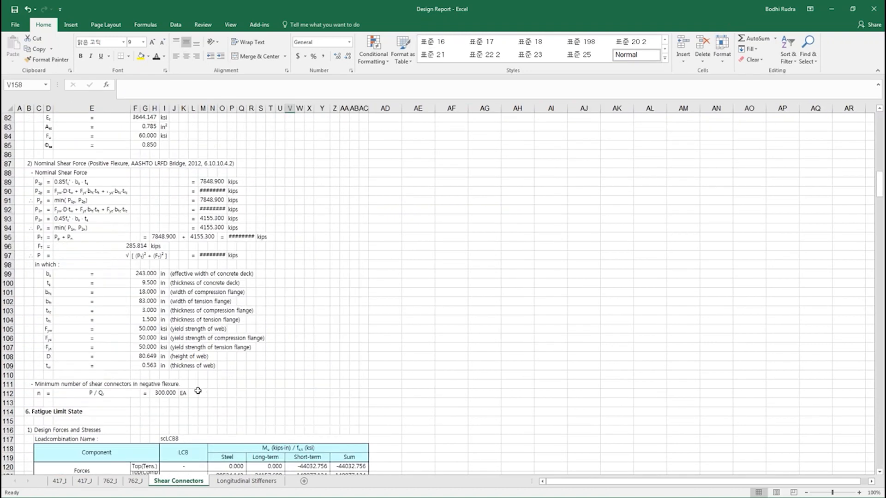
scroll(203, 392, up, 5)
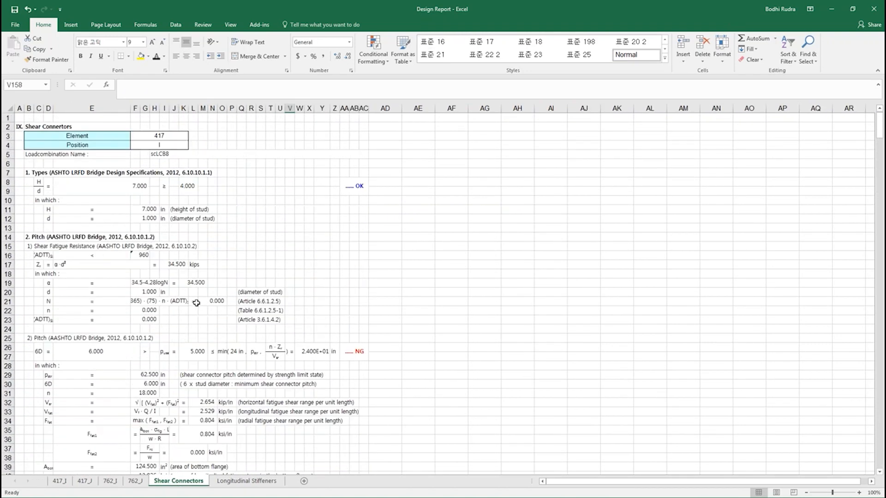
scroll(117, 175, down, 5)
scroll(120, 174, down, 3)
scroll(92, 267, up, 5)
drag(74, 268, 359, 279)
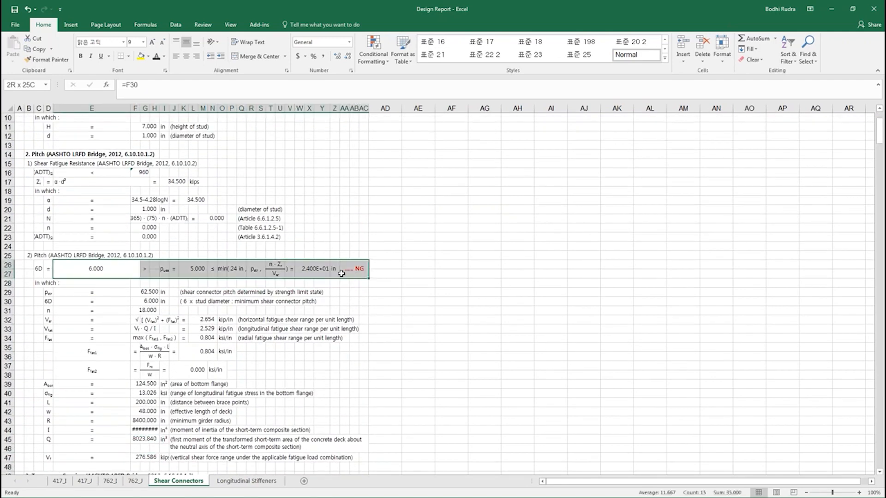
click(234, 269)
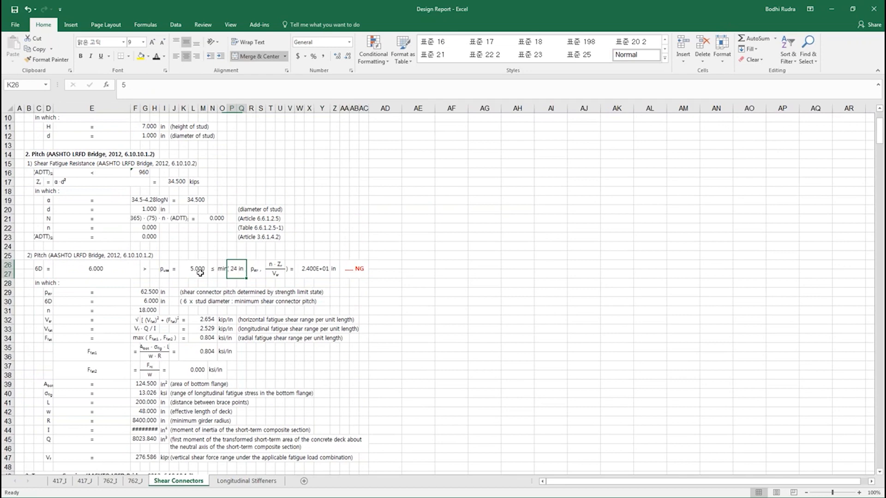
click(234, 273)
scroll(235, 276, down, 11)
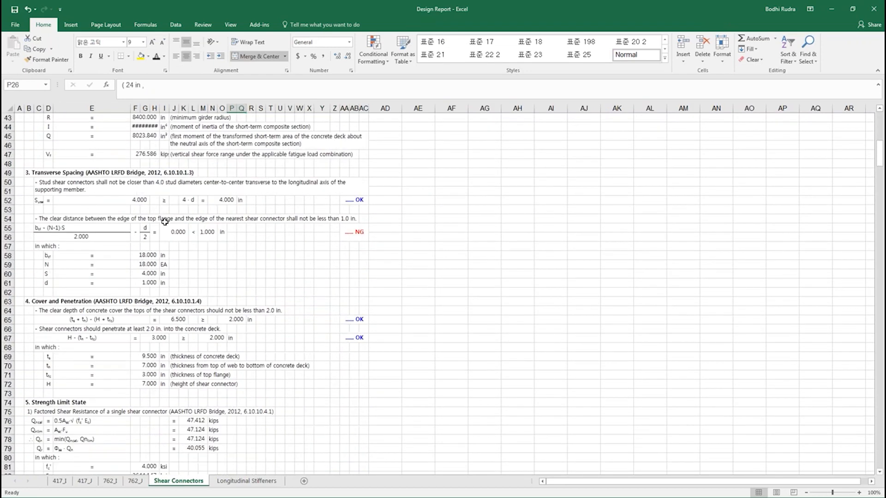
scroll(165, 223, down, 16)
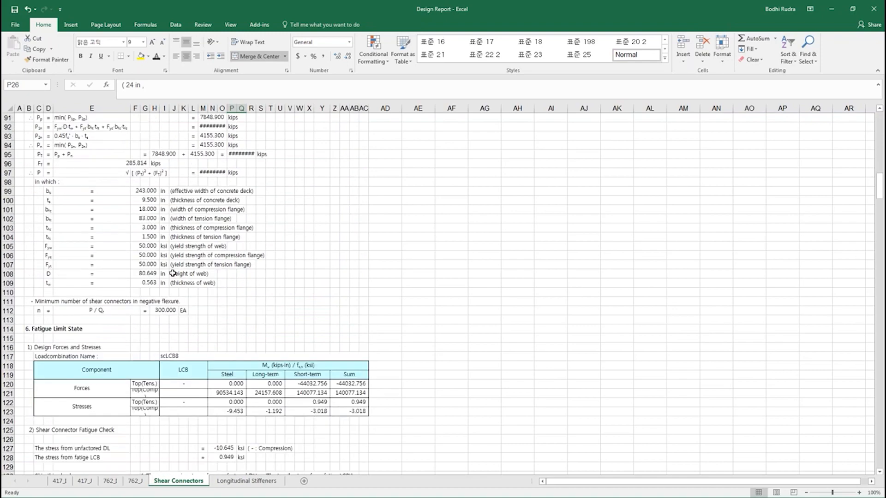
scroll(172, 273, down, 14)
scroll(185, 320, down, 20)
scroll(208, 298, down, 20)
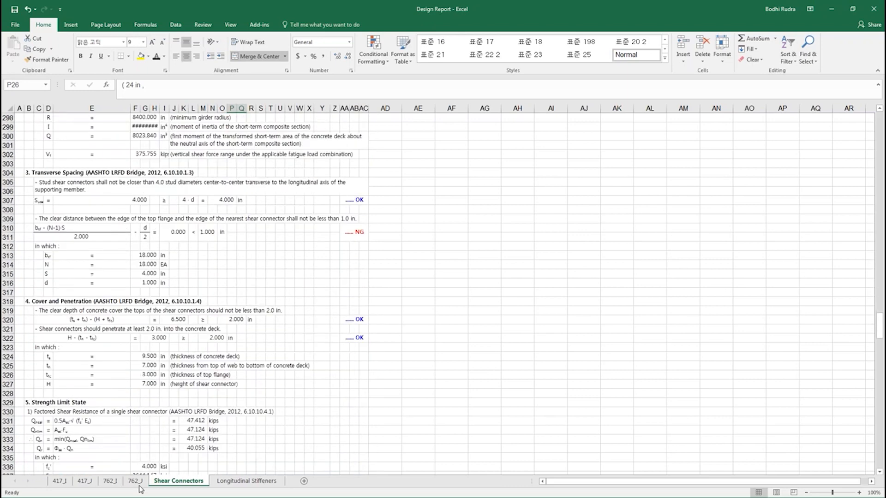
- Go back through the 762_J, 762_I and 417_J sheets to the 417_I sheet
click(137, 484)
click(111, 482)
click(85, 482)
click(63, 483)
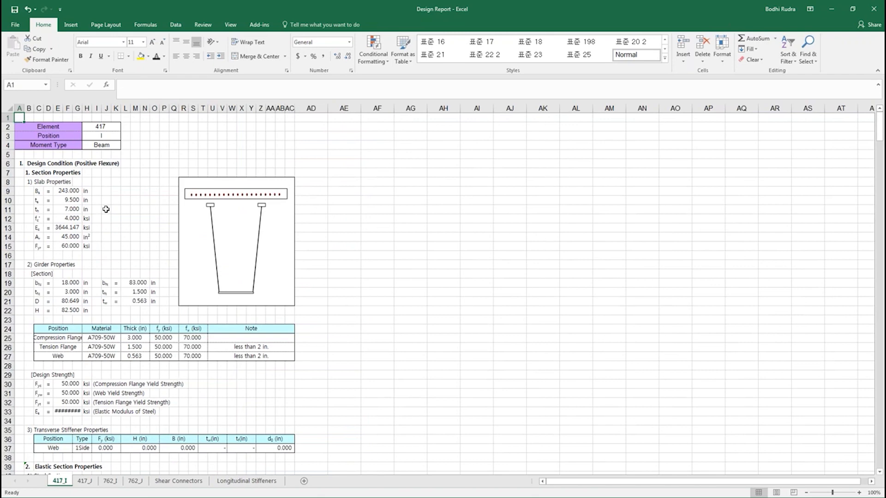
click(112, 185)
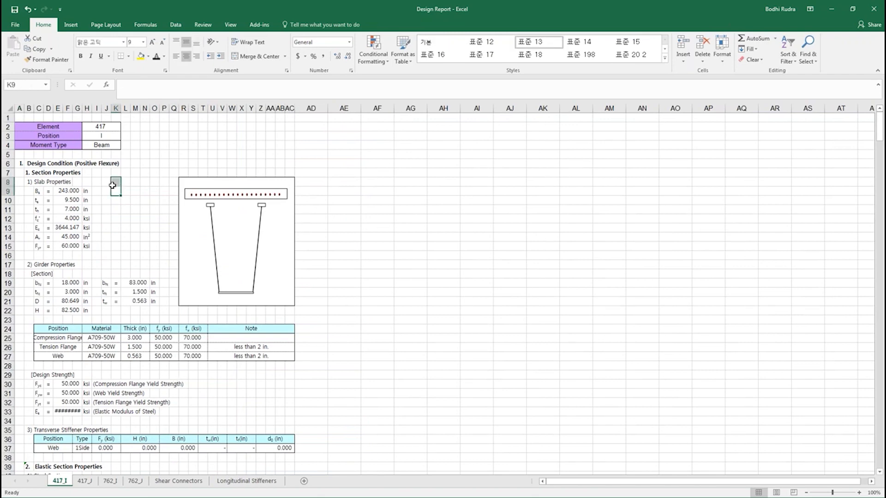
key(ctrl+p)
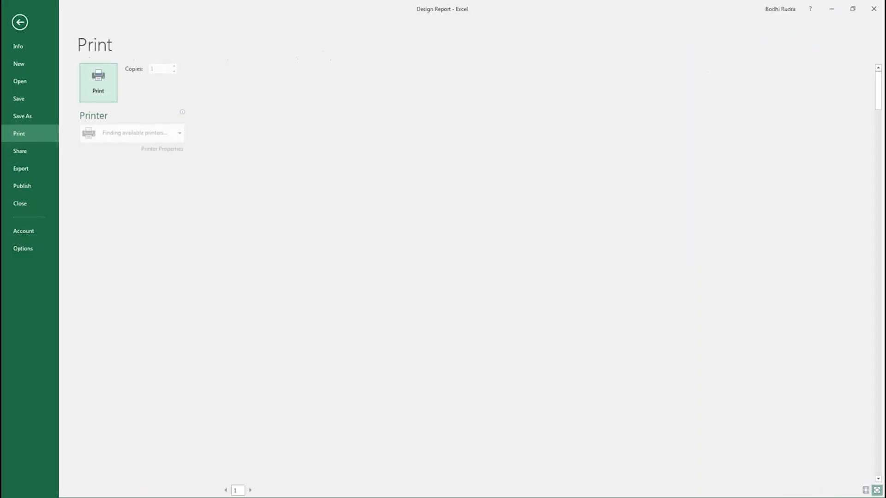
scroll(443, 227, down, 2)
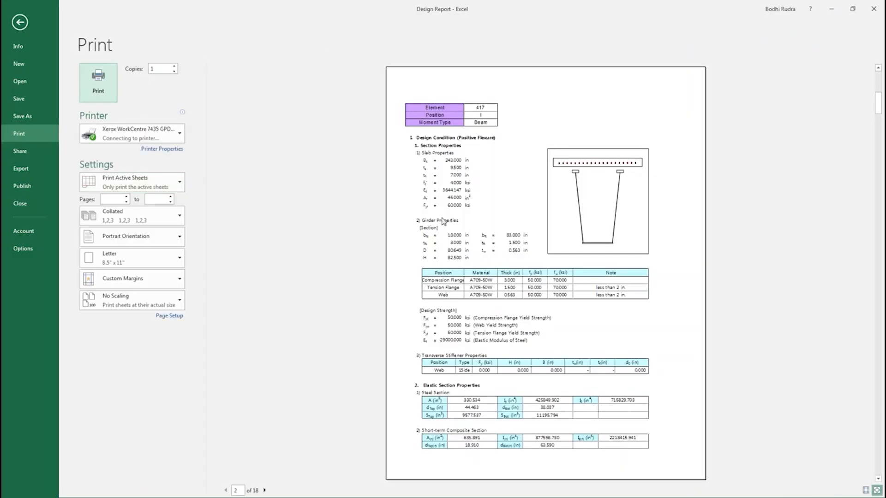
scroll(545, 273, down, 2)
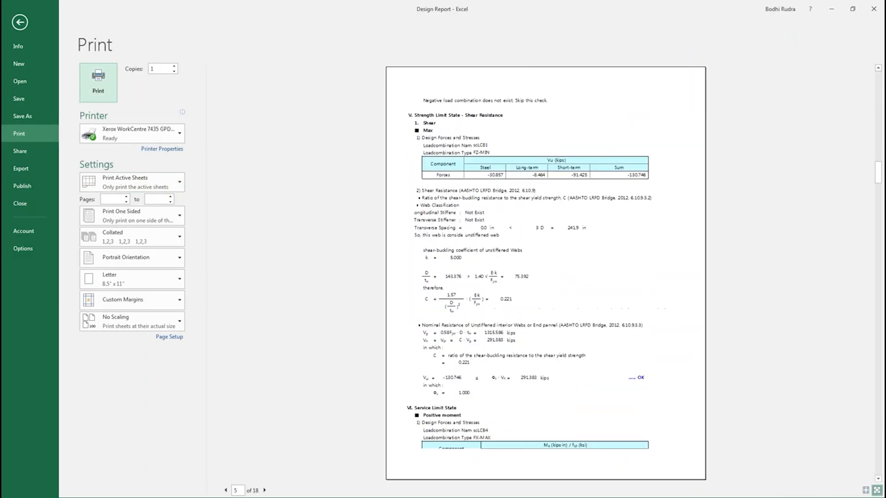
scroll(441, 226, down, 3)
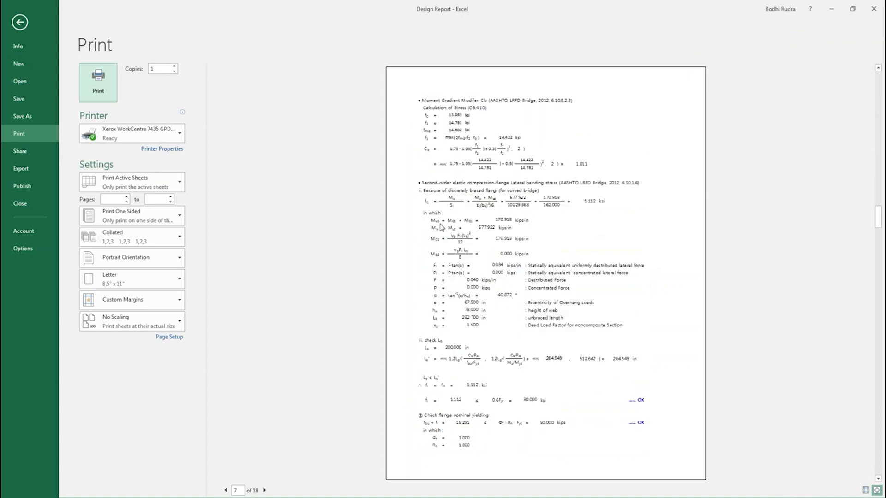
key(Escape)
click(343, 191)
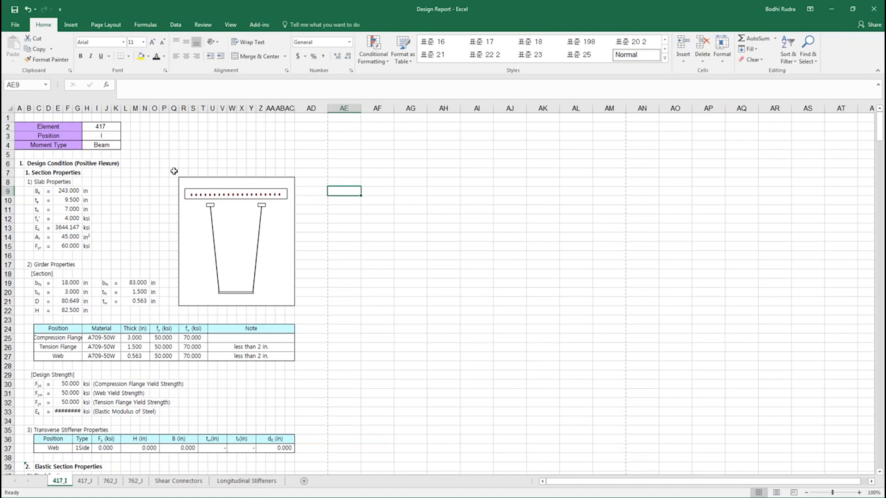
click(835, 10)
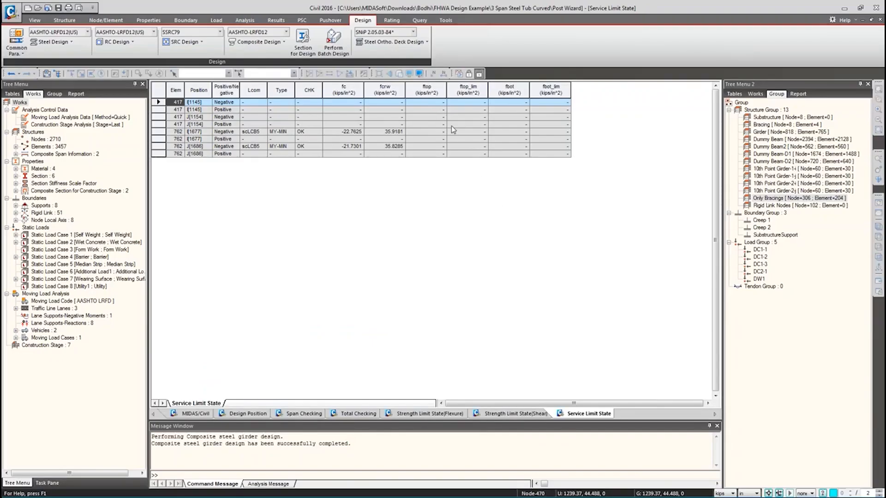
- Close the Service Limit, Shear, Flexure, Total Checking, Span Checking and Design Position tables
middle_click(588, 417)
middle_click(513, 416)
middle_click(416, 416)
middle_click(355, 415)
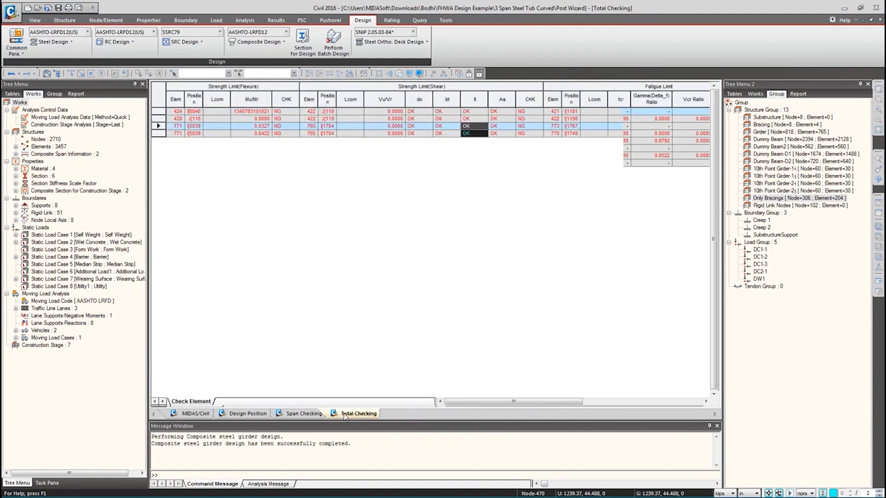
middle_click(291, 413)
middle_click(245, 414)
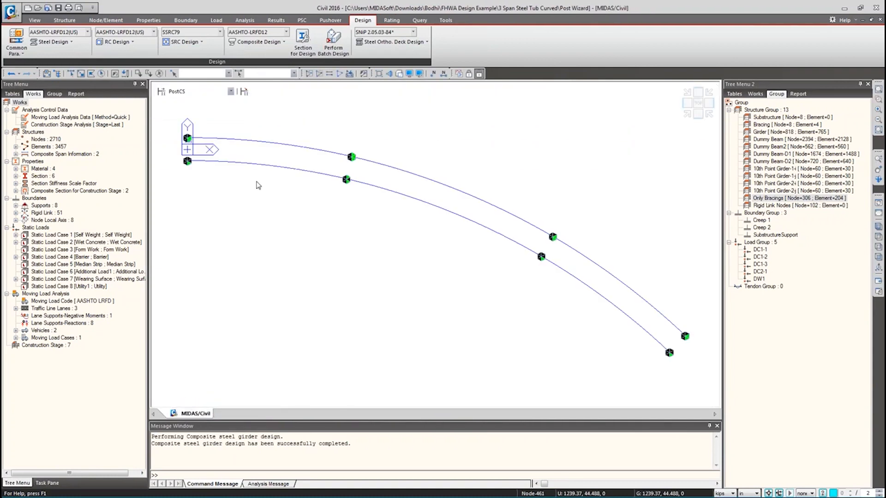
- Activate only the Only Bracings group and clear the selection
double_click(765, 199)
right_click(765, 198)
click(671, 188)
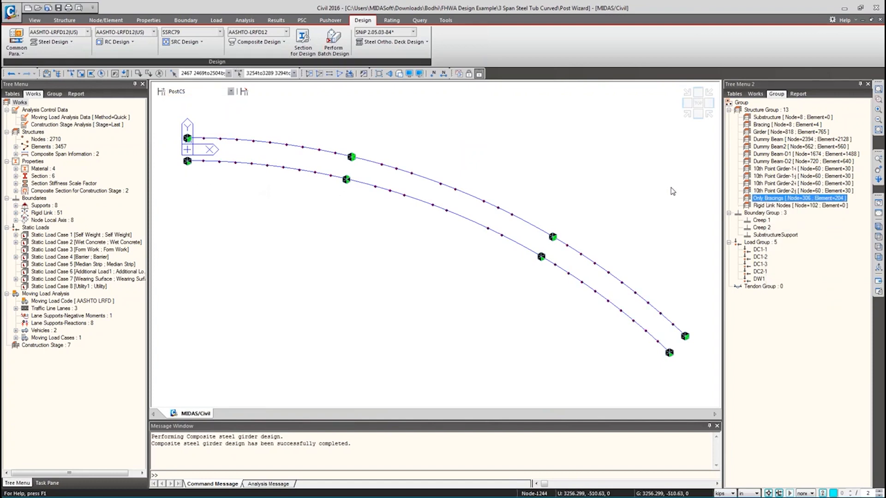
double_click(767, 201)
click(660, 194)
key(F2)
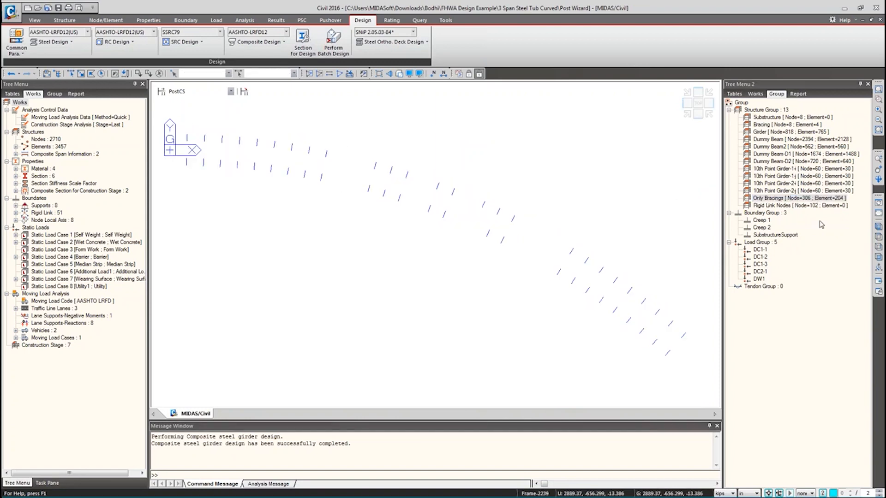
- Switch to isometric view and select one cross-frame bracing, excluding node 5059
click(877, 226)
scroll(196, 247, up, 3)
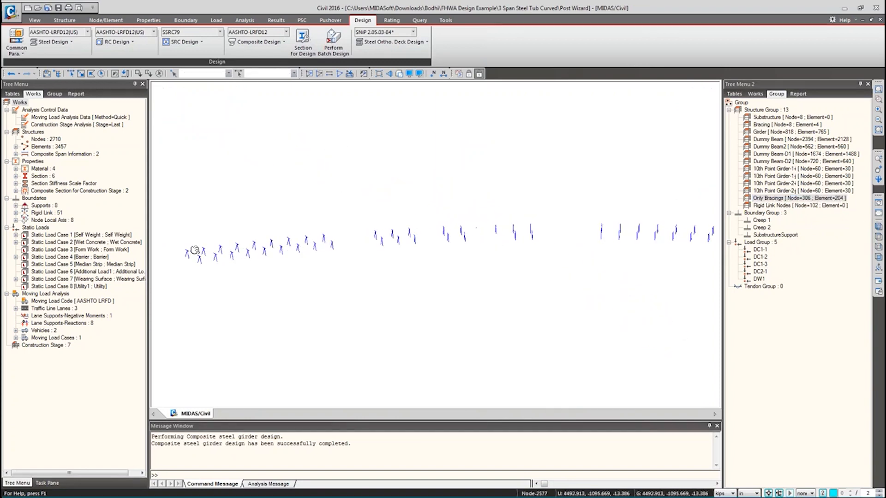
scroll(199, 235, up, 5)
drag(334, 303, 378, 363)
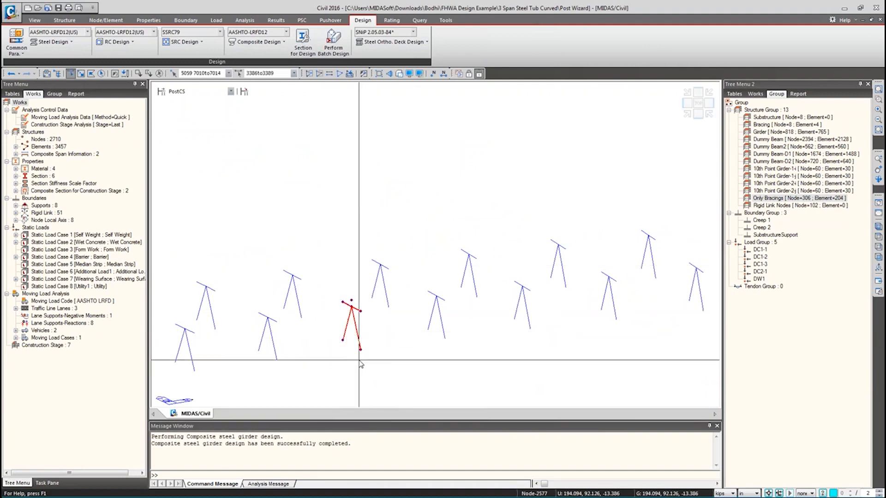
click(353, 311)
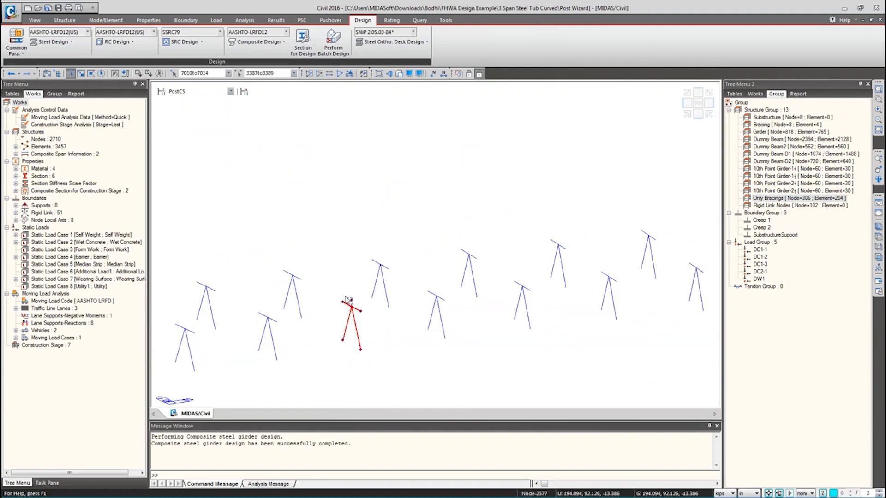
click(356, 308)
click(356, 307)
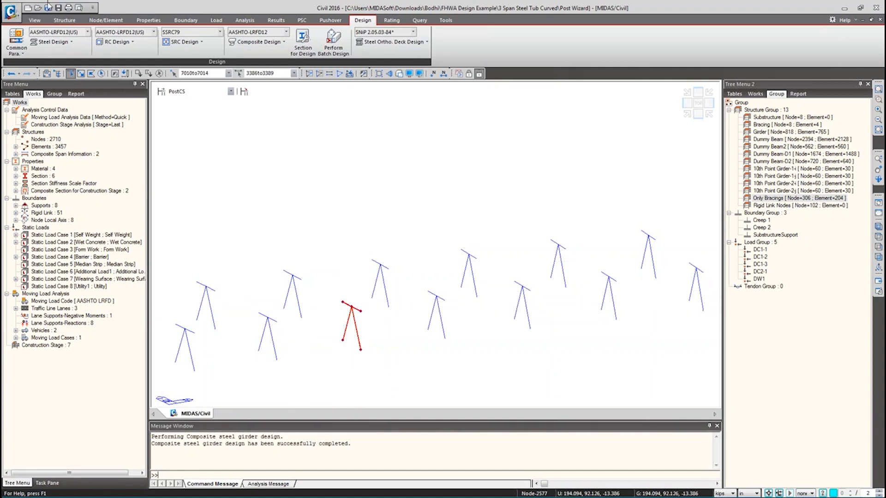
click(62, 42)
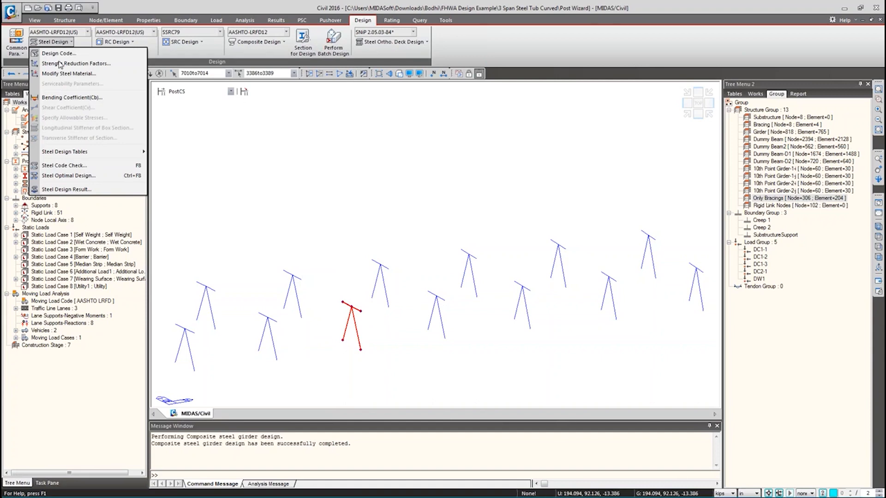
click(58, 53)
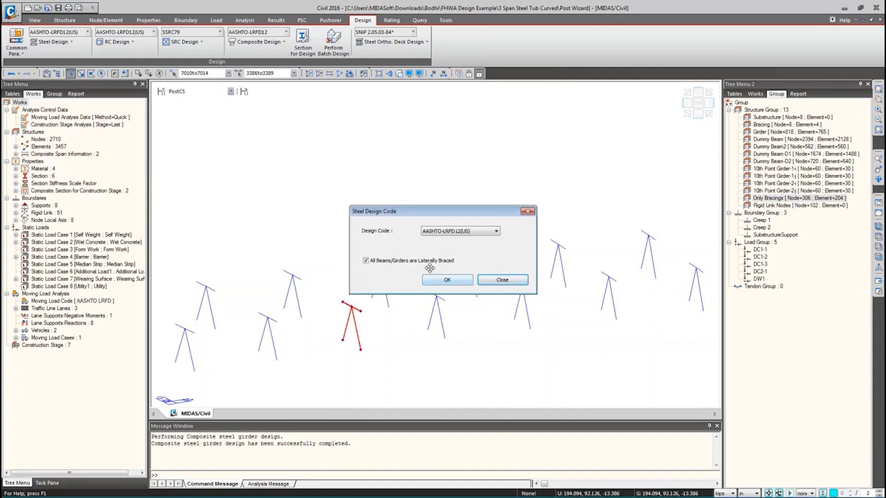
click(496, 283)
click(53, 42)
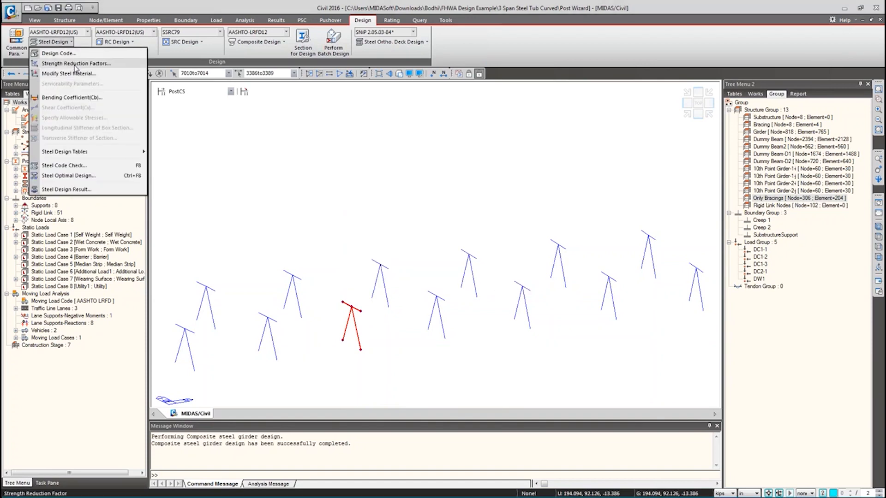
click(69, 61)
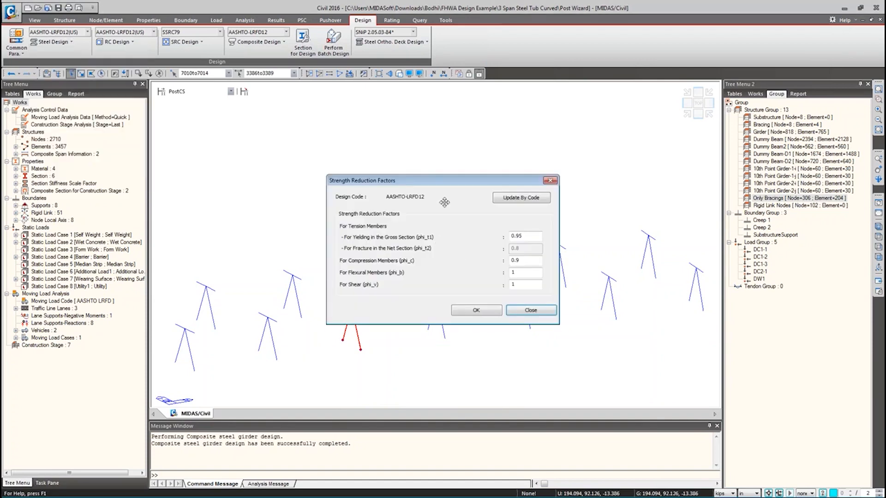
click(530, 310)
click(51, 42)
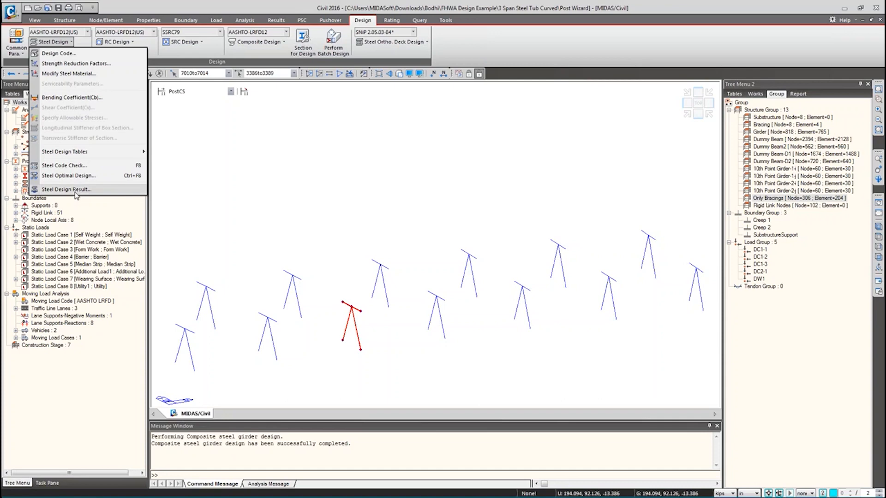
click(76, 170)
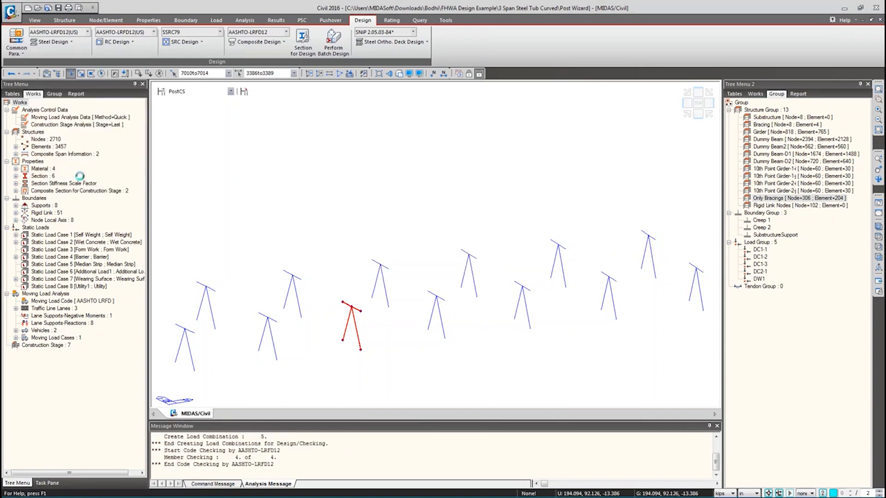
- Select member 3388 in the code check results and show its graphic check report
drag(75, 9, 149, 56)
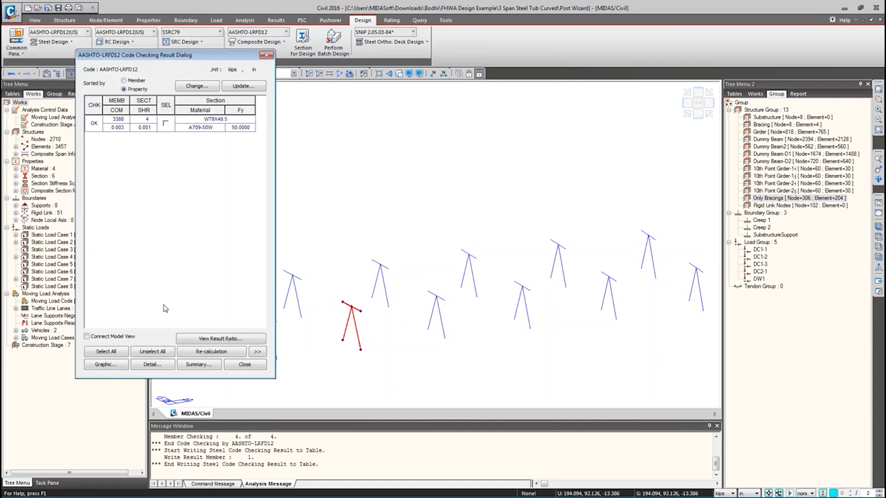
click(117, 365)
click(213, 236)
click(166, 124)
click(112, 366)
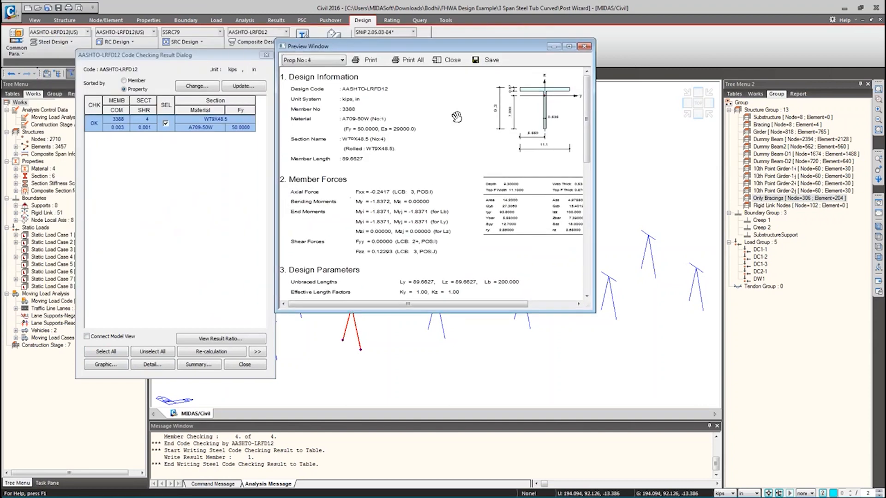
- Review the graphic report for member 3388, then generate its detailed text report
scroll(424, 120, down, 5)
scroll(423, 119, up, 8)
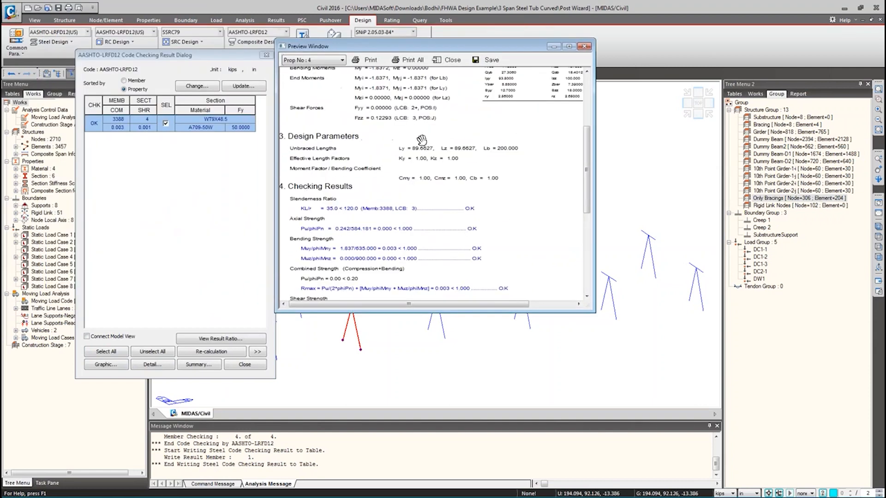
scroll(367, 189, down, 6)
scroll(376, 192, up, 4)
scroll(378, 190, up, 3)
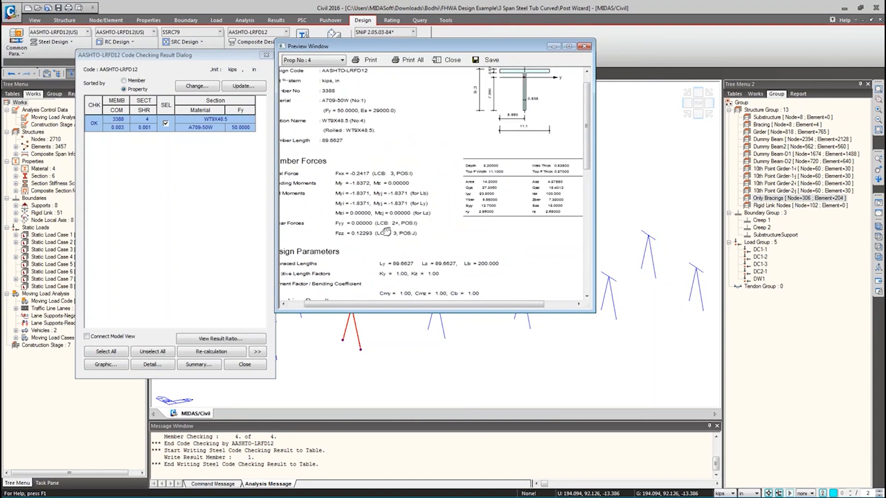
drag(386, 152, 489, 208)
click(584, 46)
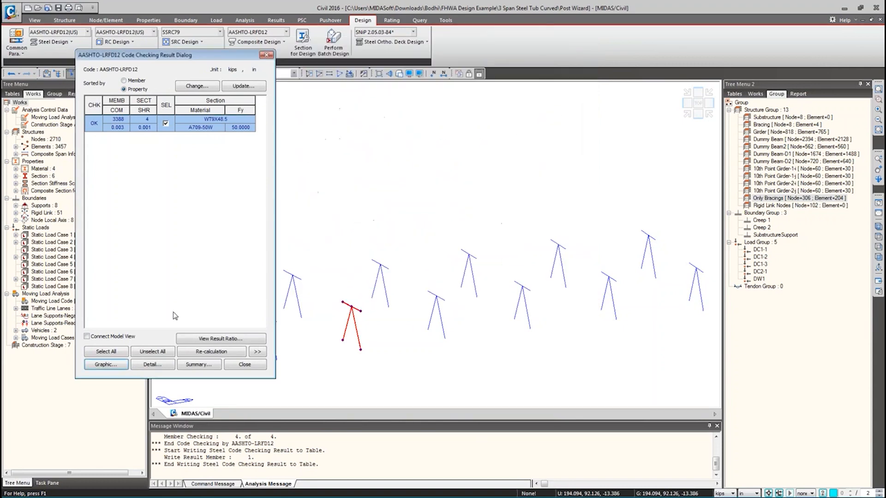
click(150, 365)
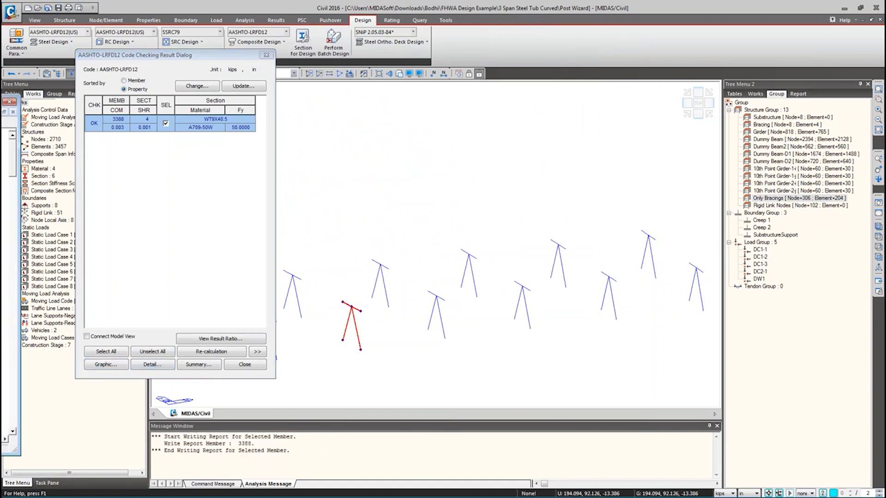
scroll(373, 157, down, 20)
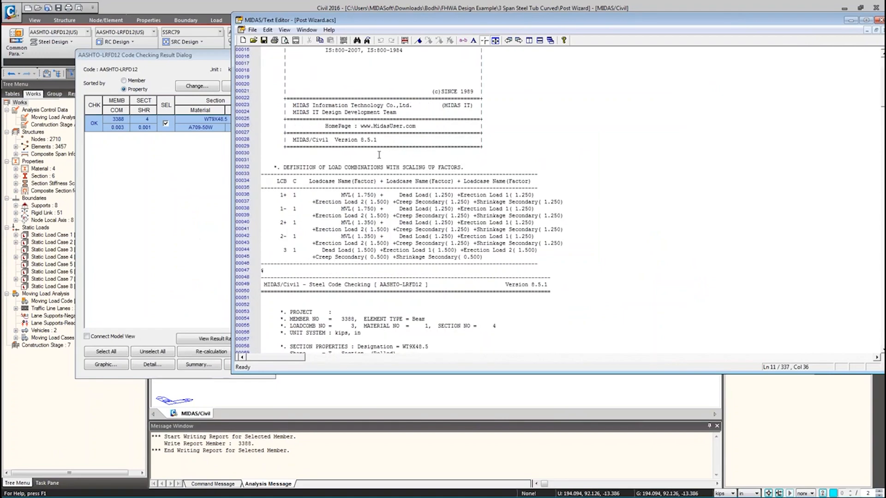
- Scroll through member 3388's detailed report, then close it without saving the temporary file
scroll(394, 199, down, 20)
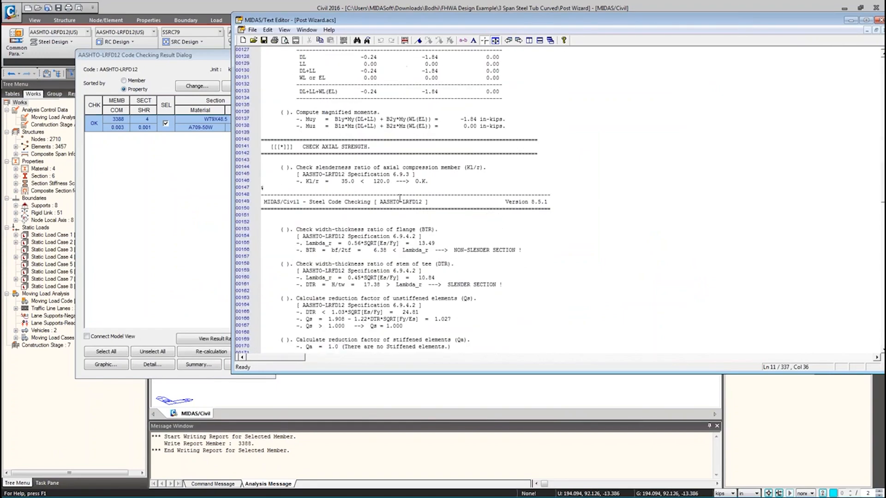
scroll(431, 199, down, 20)
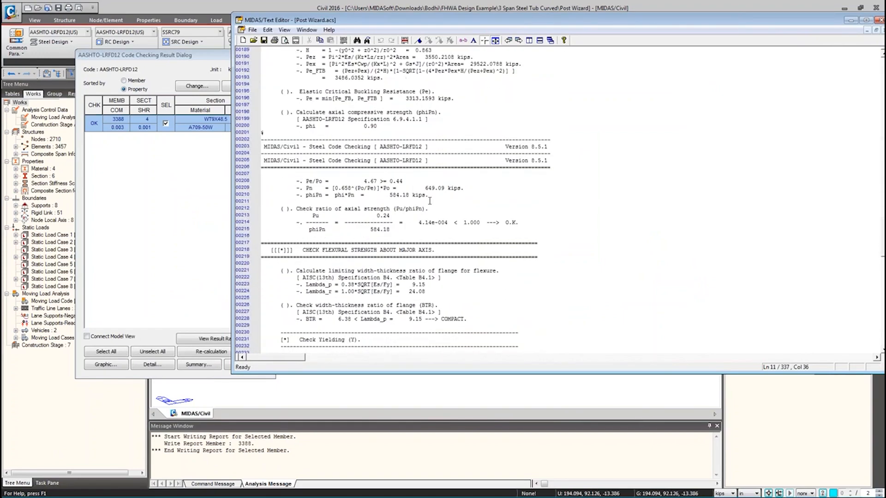
scroll(429, 238, down, 12)
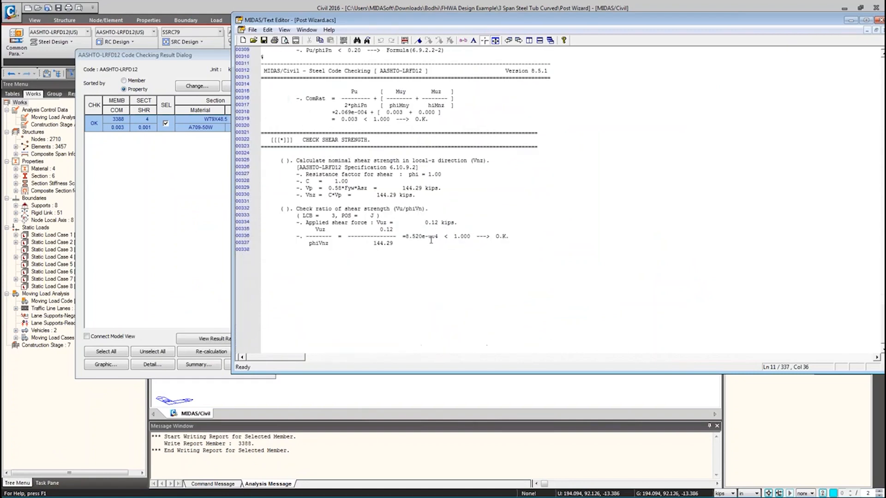
scroll(429, 237, up, 4)
drag(413, 24, 299, 81)
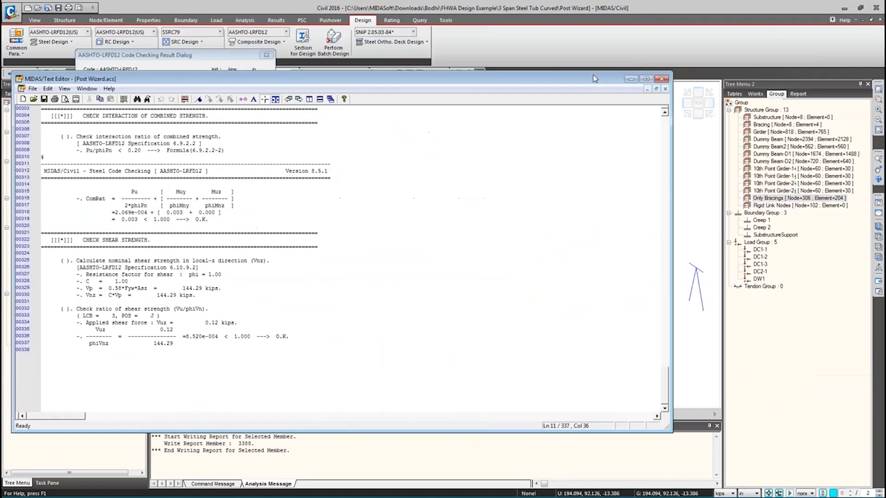
click(662, 79)
click(401, 277)
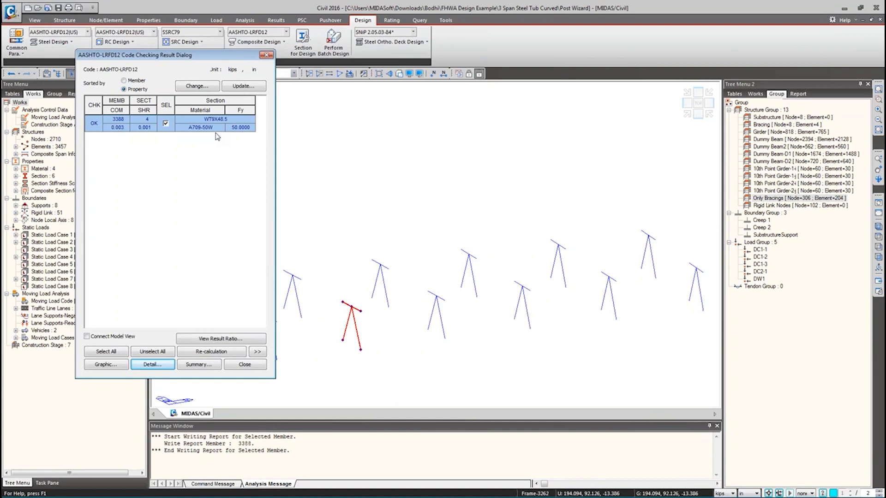
- Close the steel code-check results and view the cross-frame bracings in top, then isometric view
click(266, 55)
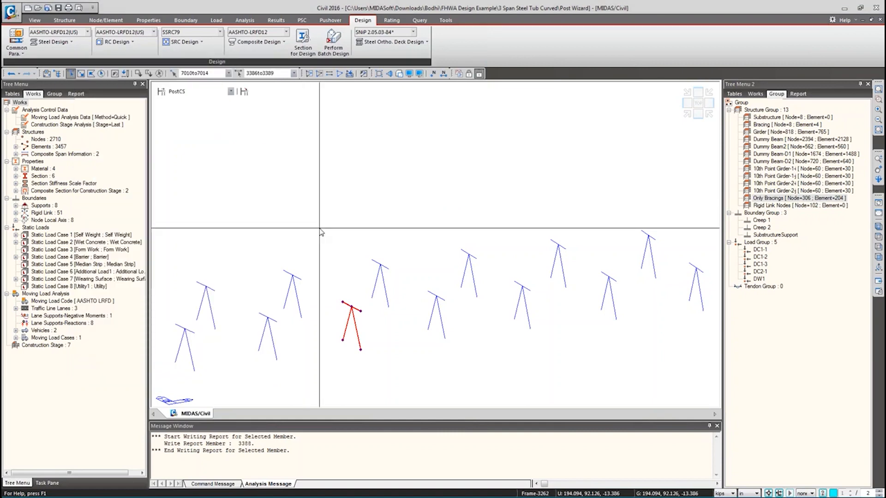
drag(332, 286, 372, 358)
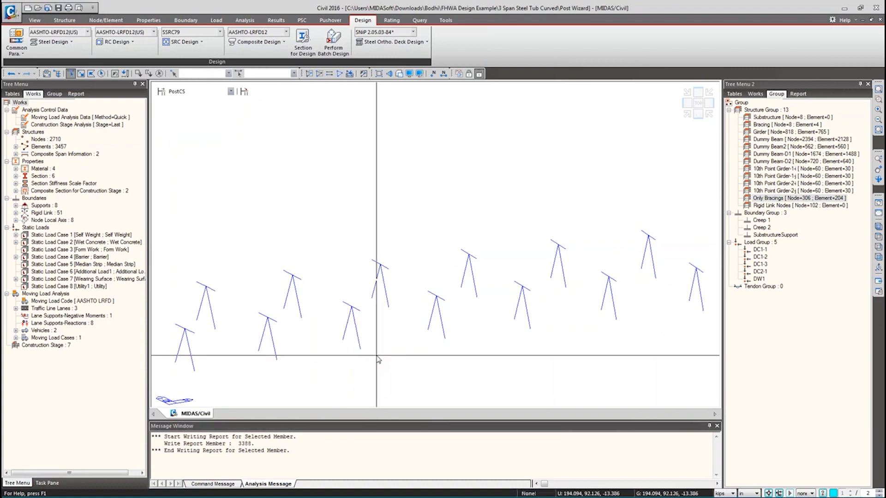
key(ctrl+shift+t)
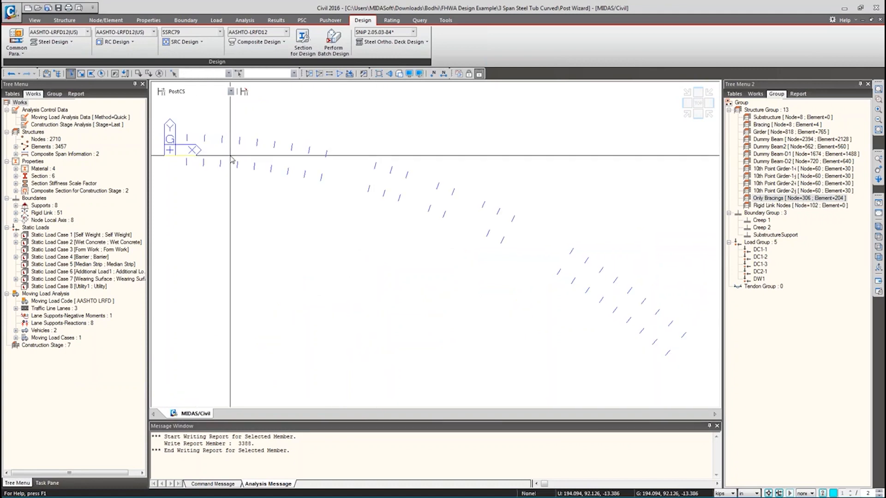
mouse_move(232, 160)
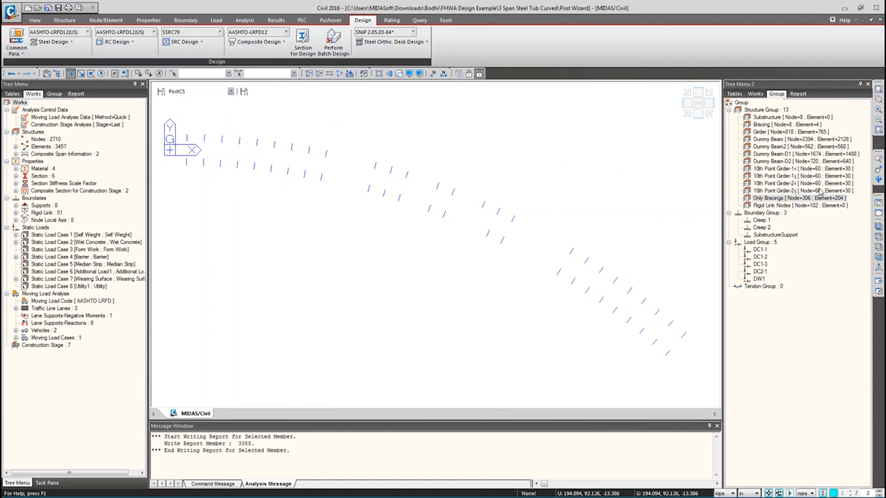
click(877, 227)
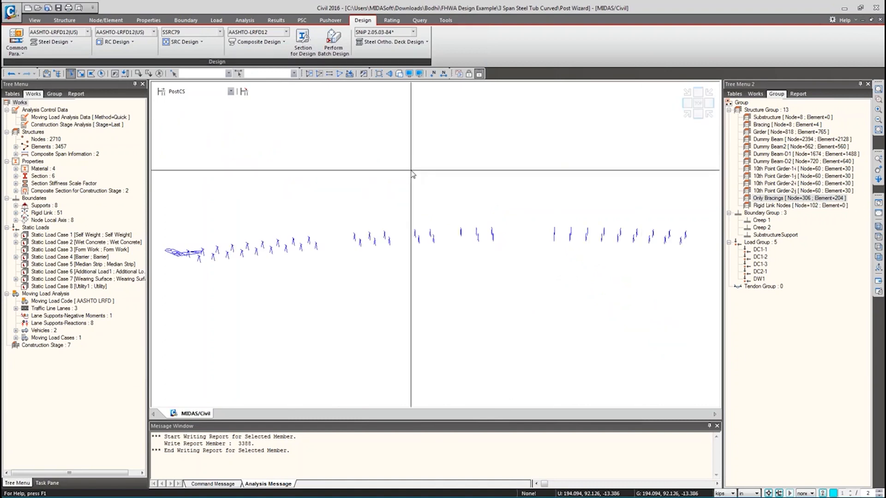
- Zoom in and window-select deck elements 318 to 320 near the bridge start
scroll(249, 252, up, 5)
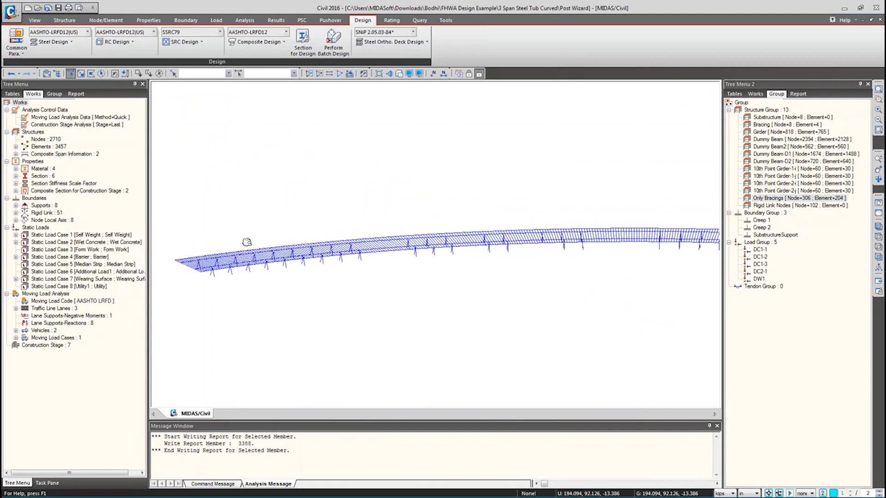
drag(288, 285, 320, 301)
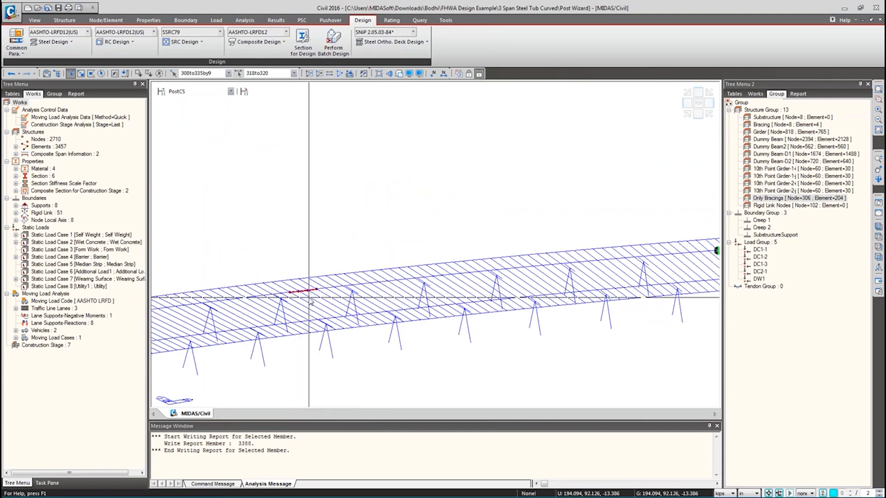
mouse_move(309, 301)
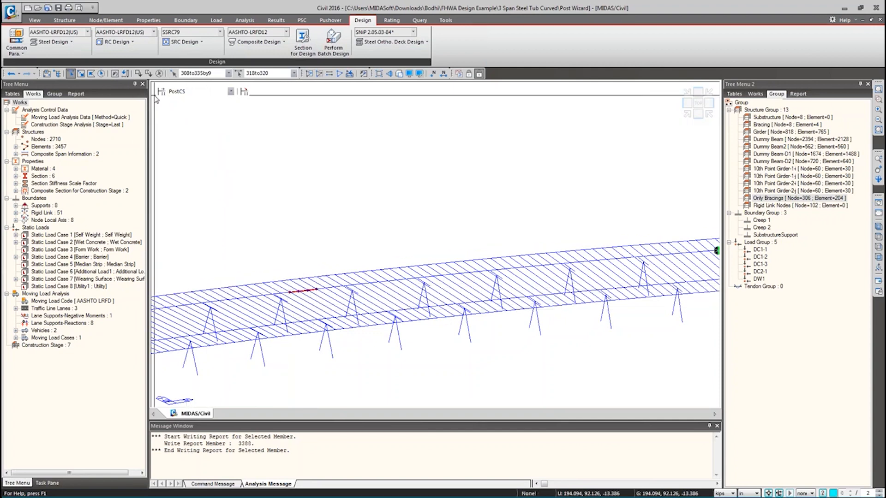
- Open the Section Manager in Stiffness mode from the Properties tab
click(155, 21)
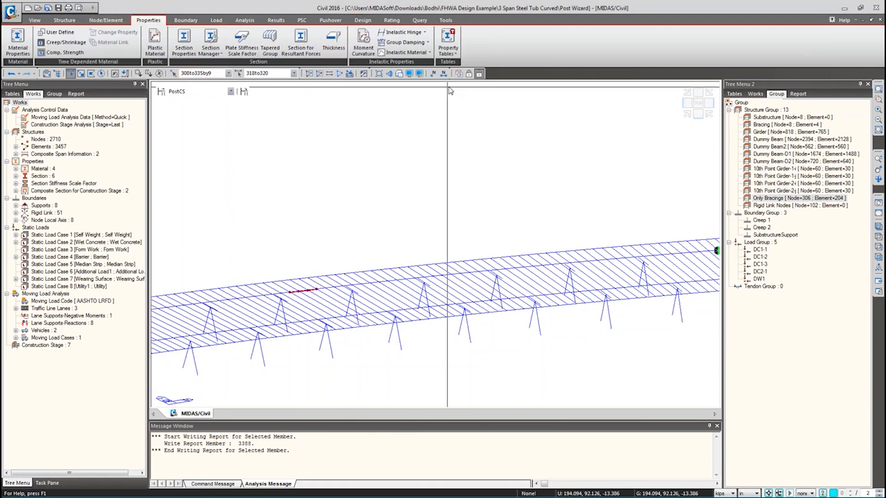
click(189, 52)
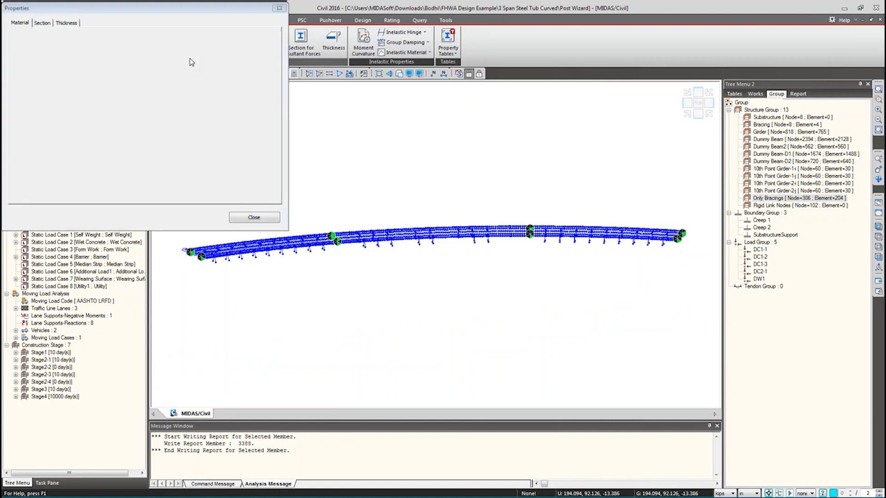
click(278, 6)
click(209, 55)
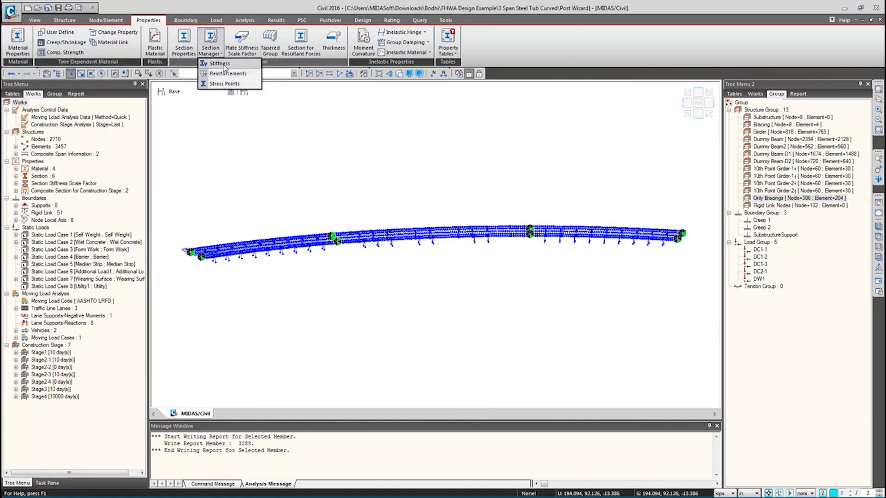
click(224, 64)
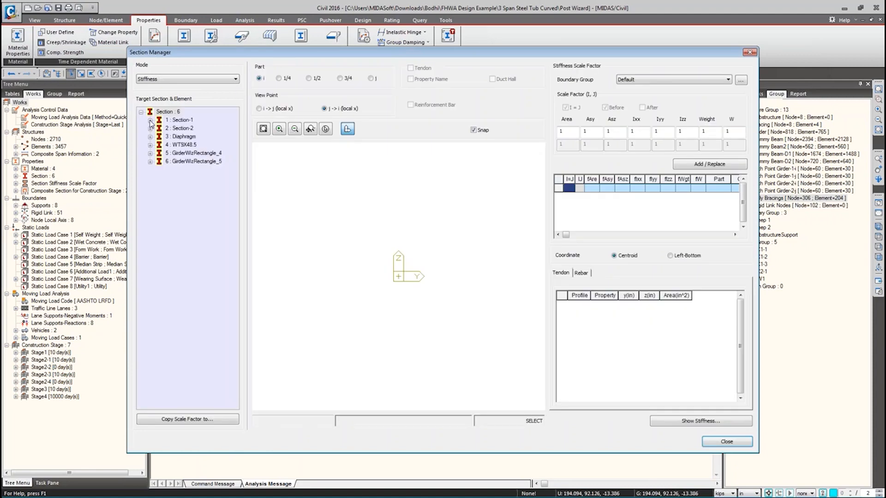
- Expand Section-2 and select element 387 to show its tub girder section and end-I scale factors
click(150, 120)
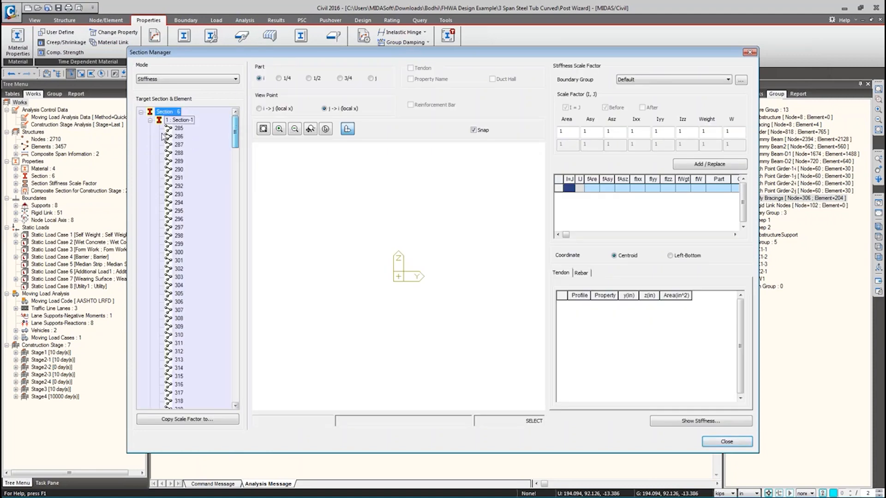
mouse_move(236, 132)
mouse_down()
mouse_move(235, 316)
mouse_move(236, 121)
mouse_up()
click(150, 120)
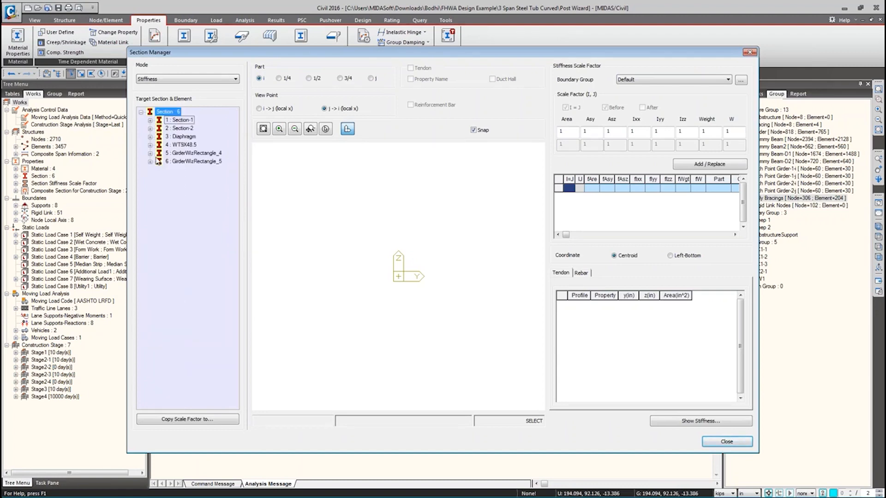
click(150, 129)
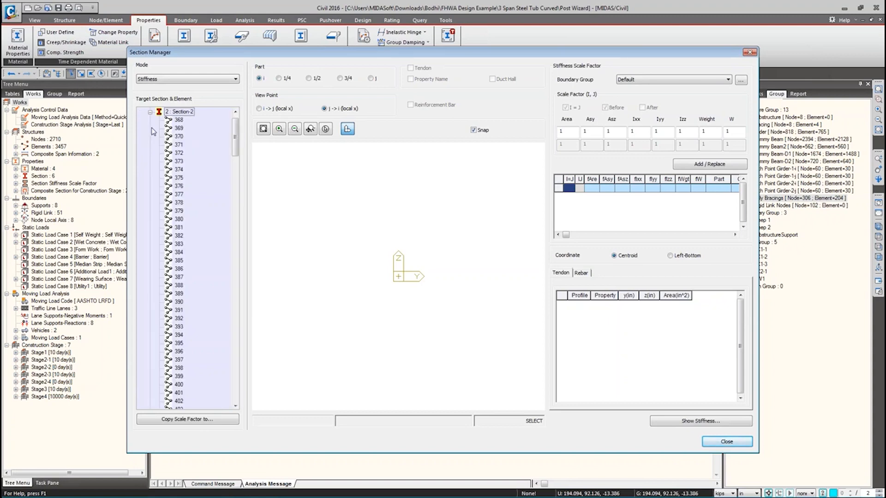
click(180, 277)
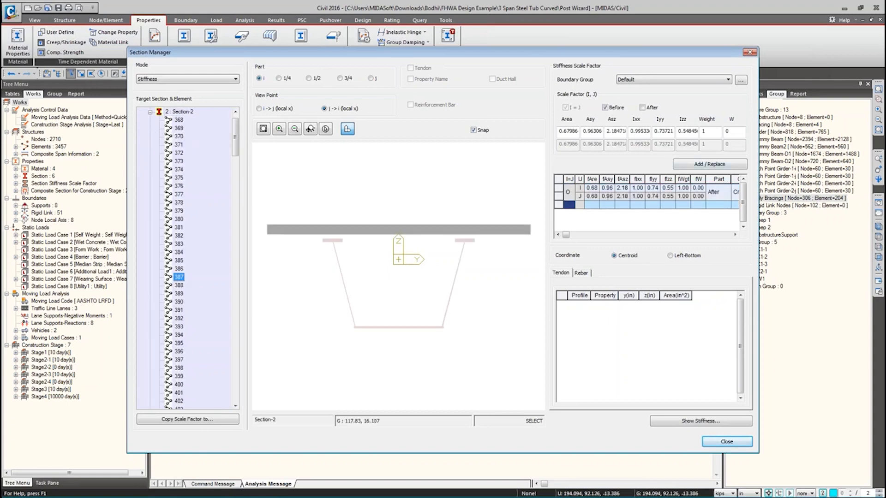
click(591, 190)
click(622, 189)
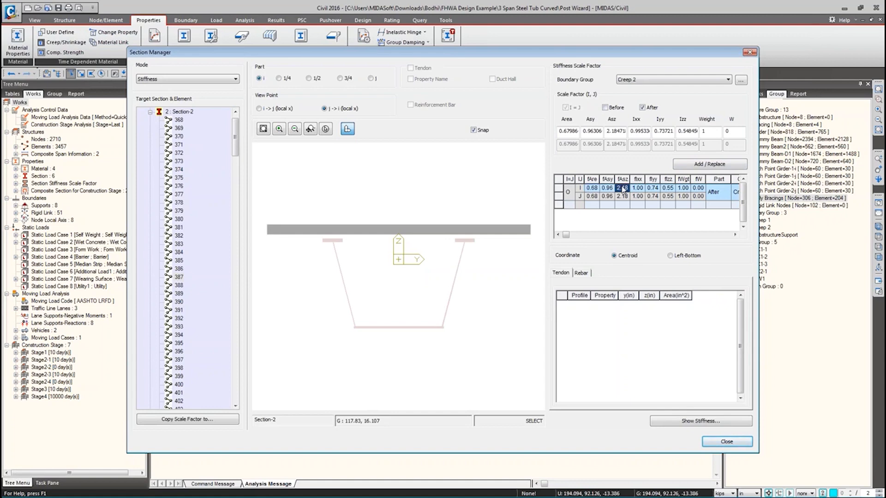
- Review the Ixx and Iyy scale factor values and set the Boundary Group to Default
drag(637, 134, 665, 135)
key(Tab)
key(Tab)
key(shift+Tab)
key(shift+Tab)
key(shift+Tab)
key(shift+Tab)
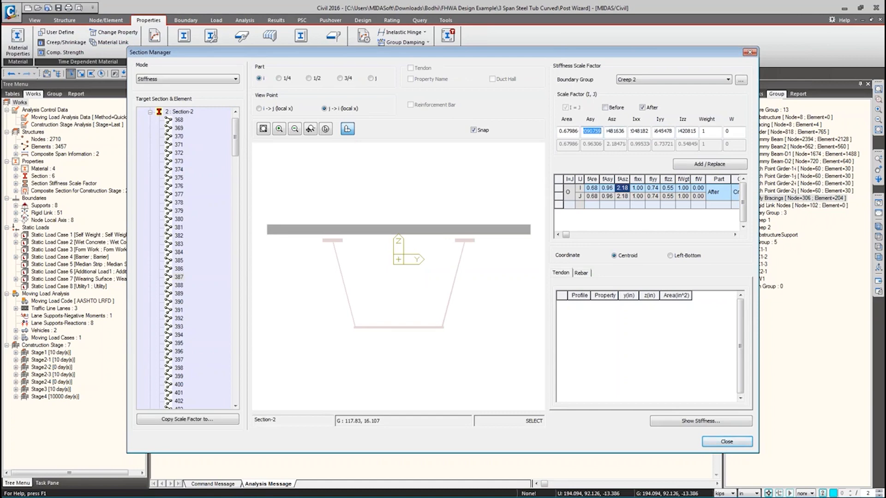
click(660, 80)
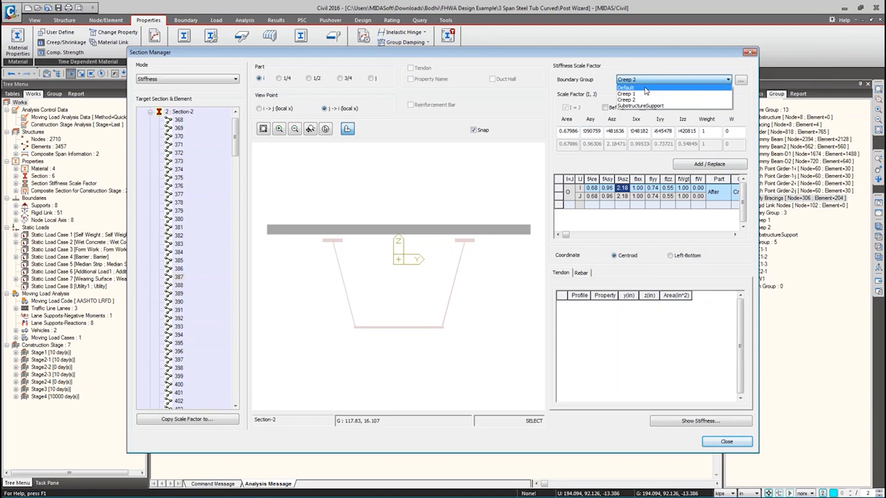
click(645, 88)
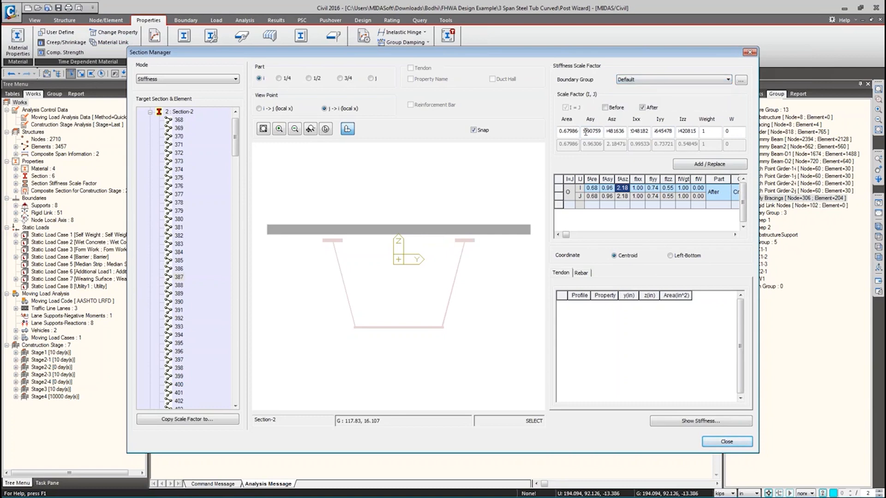
double_click(661, 130)
key(alt+Tab)
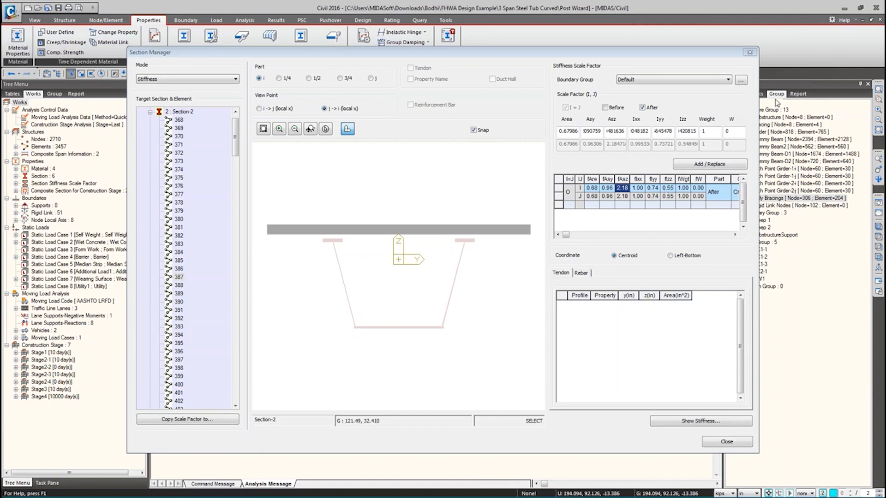
- Close the Section Manager stiffness dialog to return to the curved bridge model
click(749, 53)
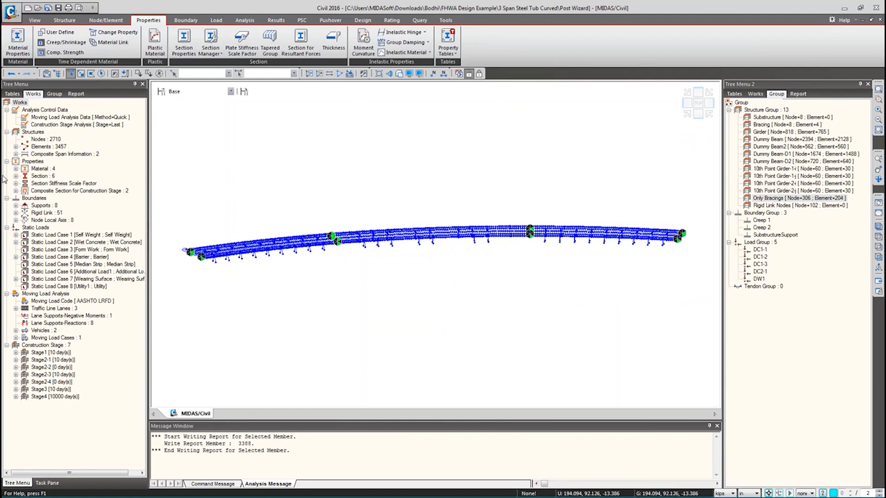
- Open Static Load Case 1's properties from the Works tree and widen the Type column
click(15, 205)
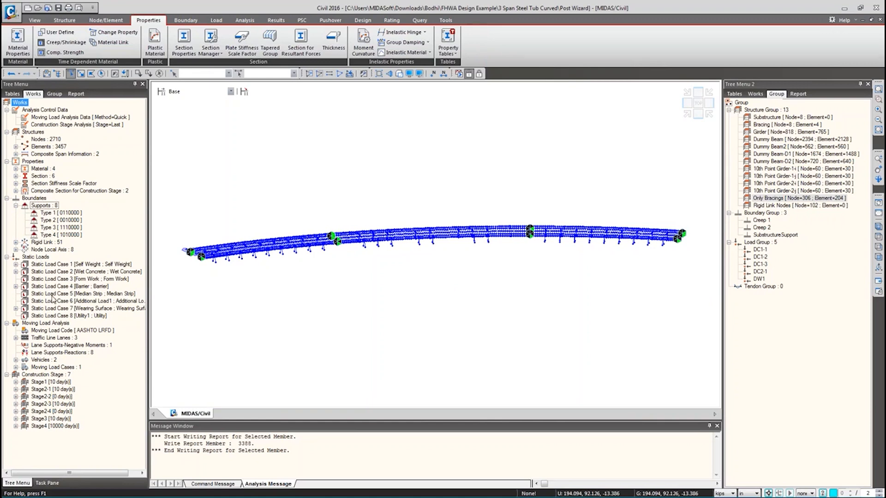
right_click(45, 267)
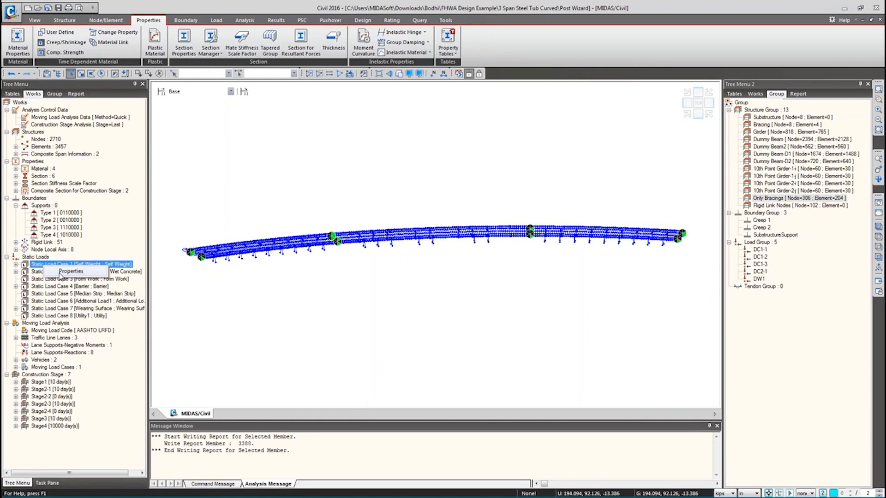
click(62, 272)
drag(90, 16, 234, 134)
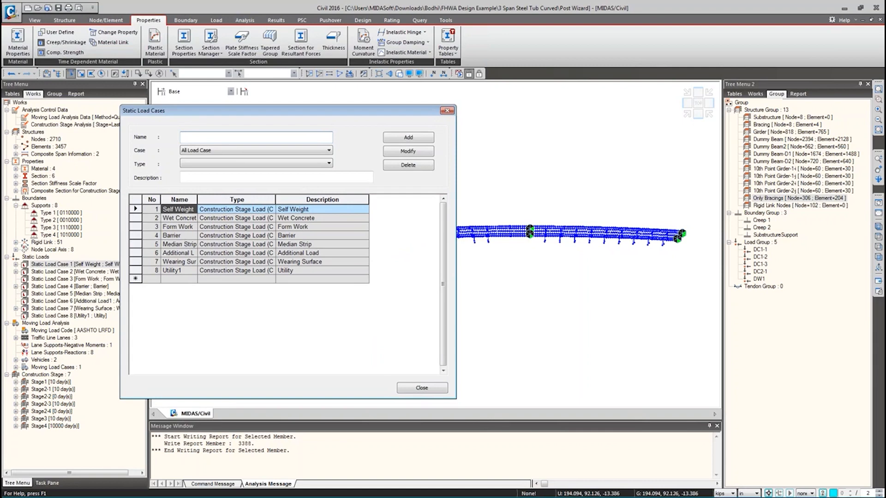
mouse_move(186, 186)
mouse_down()
mouse_move(316, 308)
mouse_move(310, 292)
mouse_up()
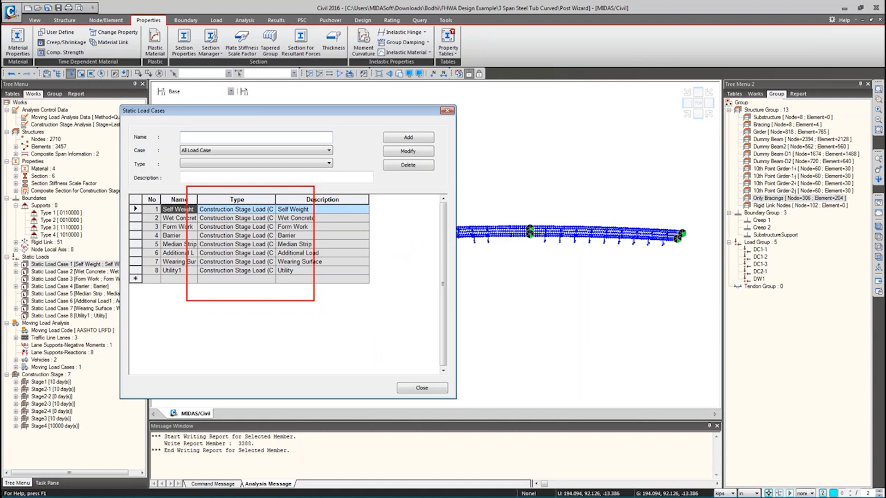
drag(265, 195, 314, 186)
key(Escape)
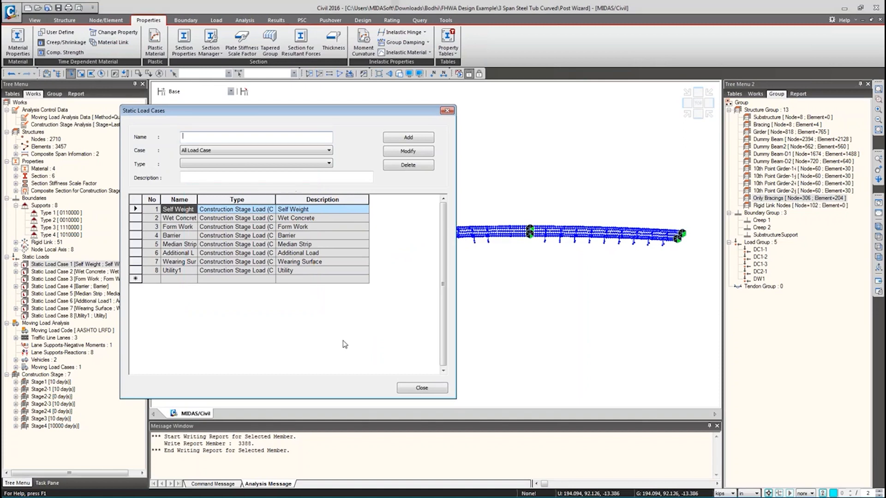
double_click(274, 200)
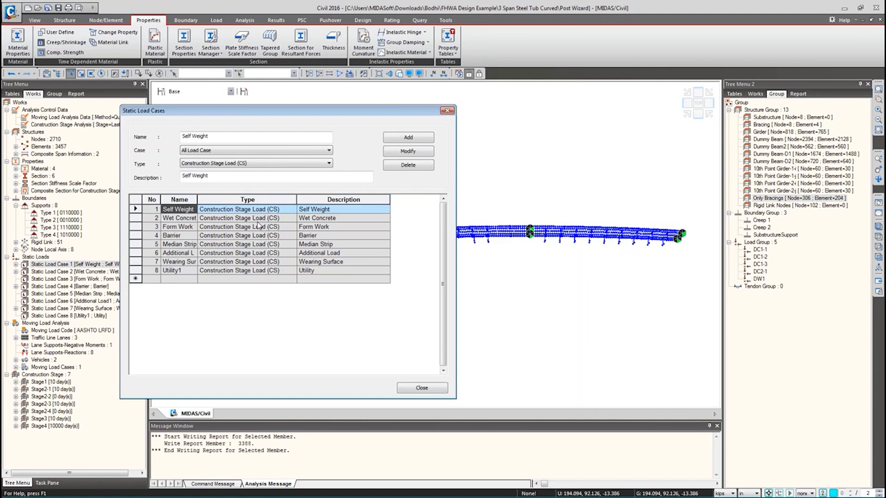
- Try changing Self Weight's type to Dead Load (D), then cancel the change
click(283, 210)
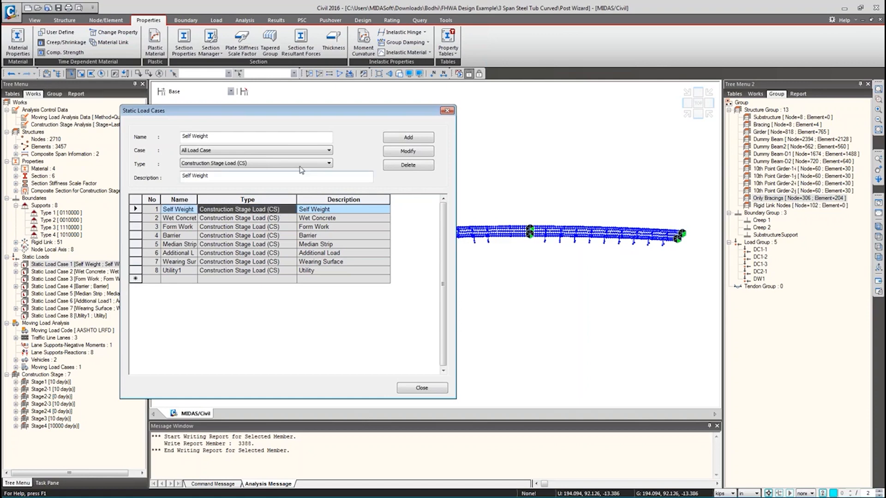
click(300, 165)
scroll(199, 194, up, 4)
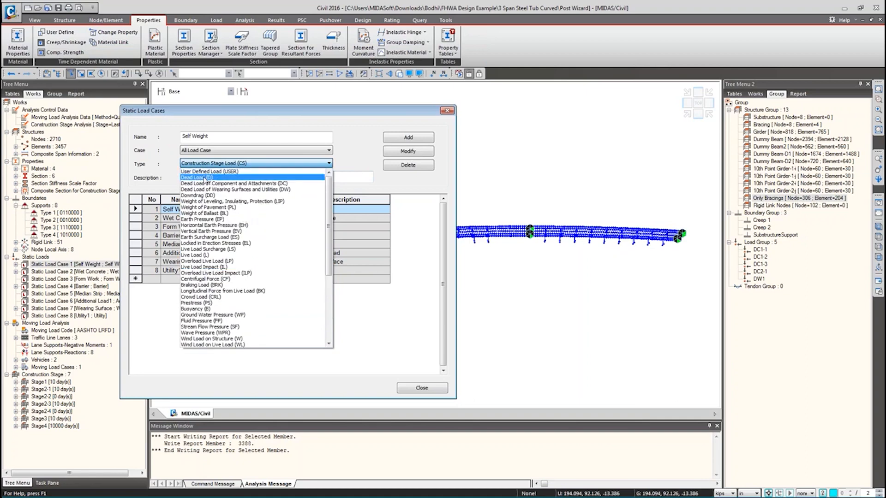
click(200, 177)
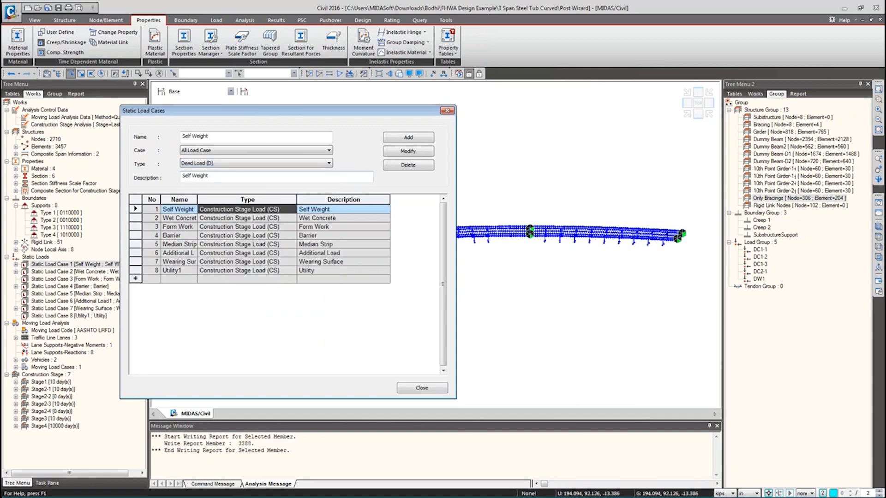
click(387, 154)
click(336, 276)
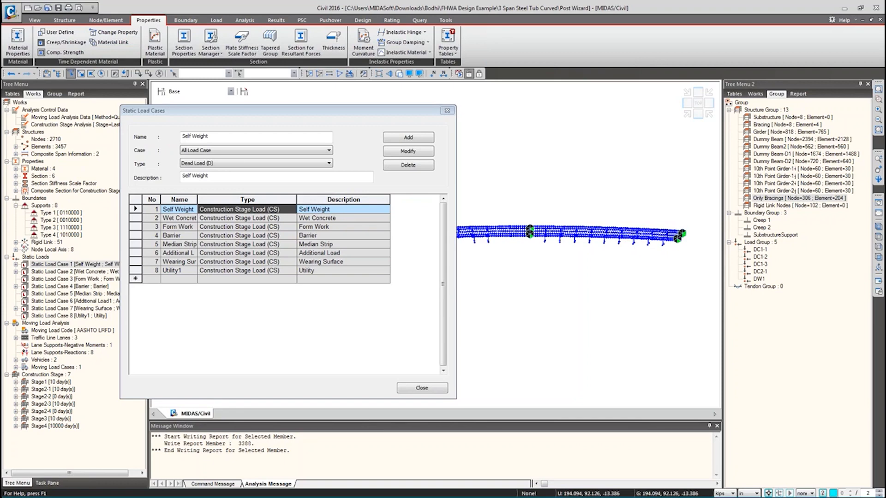
- Go to the Construction Staging slide in the PowerPoint tutorial deck and type the support e-mail address
key(alt+Tab)
drag(129, 169, 122, 462)
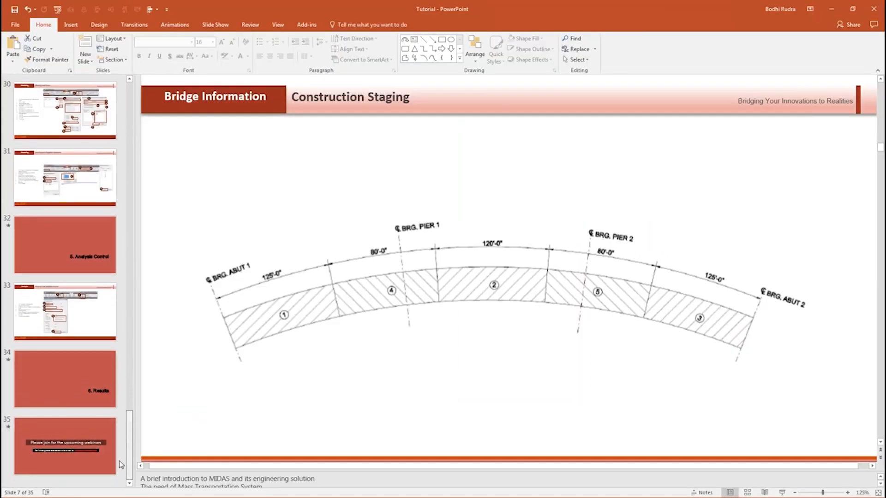
scroll(121, 464, up, 5)
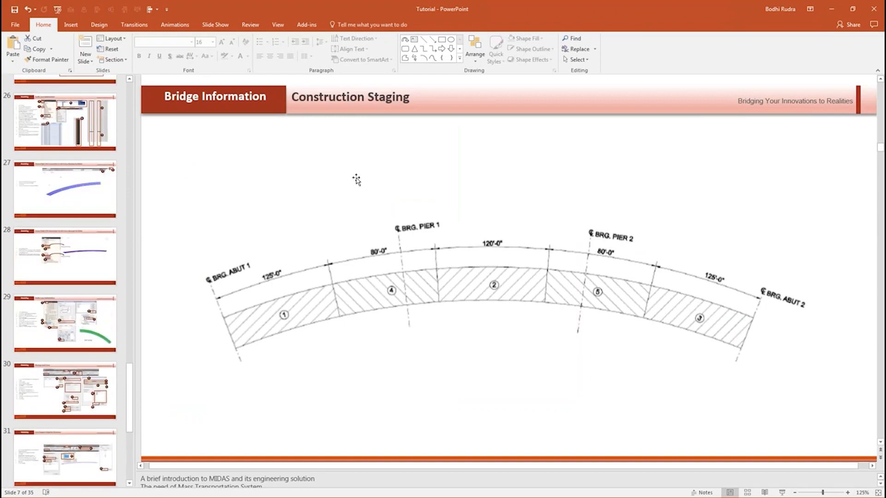
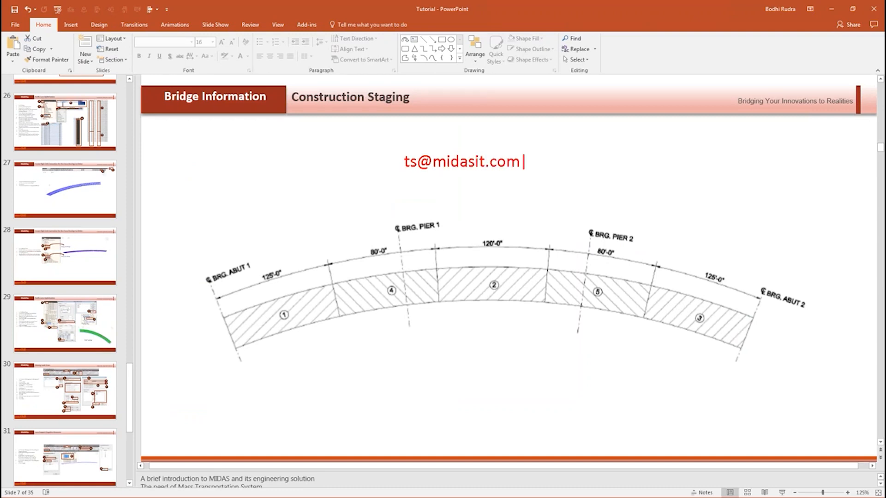